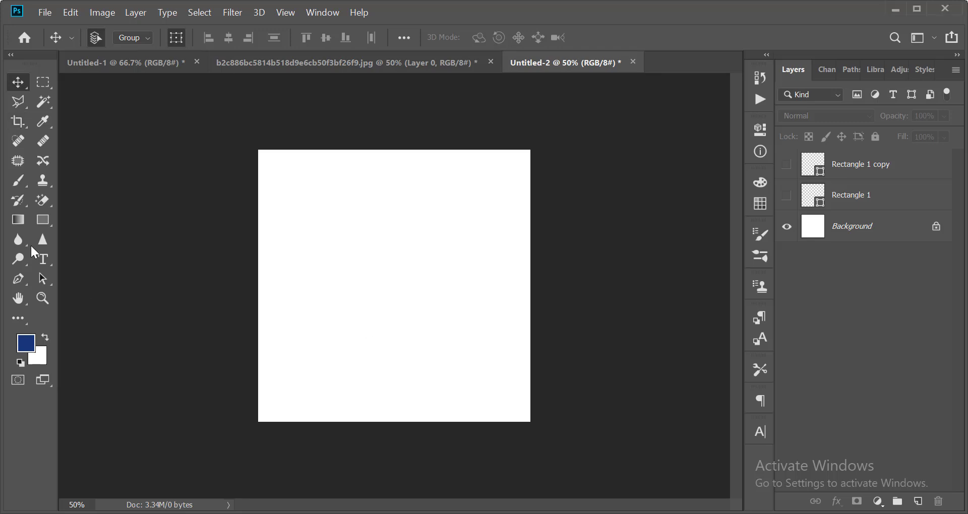
Choose the Type tool and set the text colour to black.
{"action": "left_click", "coordinate": [40, 257]}
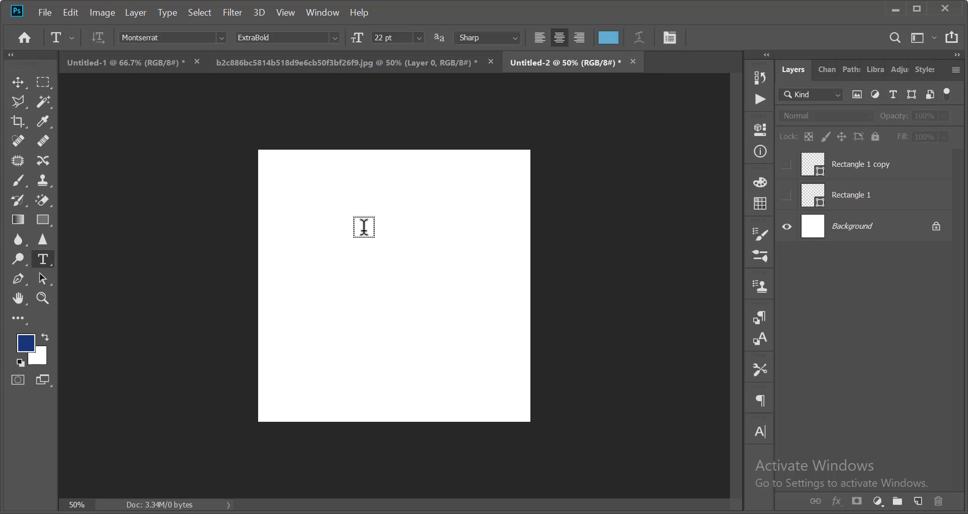
{"action": "left_click", "coordinate": [608, 40]}
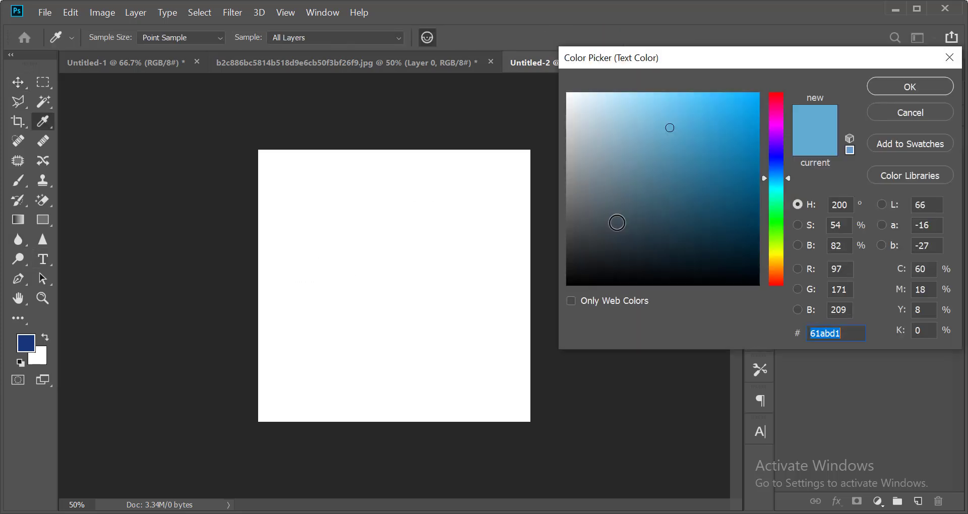
{"action": "left_click_drag", "start_coordinate": [616, 222], "coordinate": [592, 346]}
{"action": "left_click", "coordinate": [906, 88]}
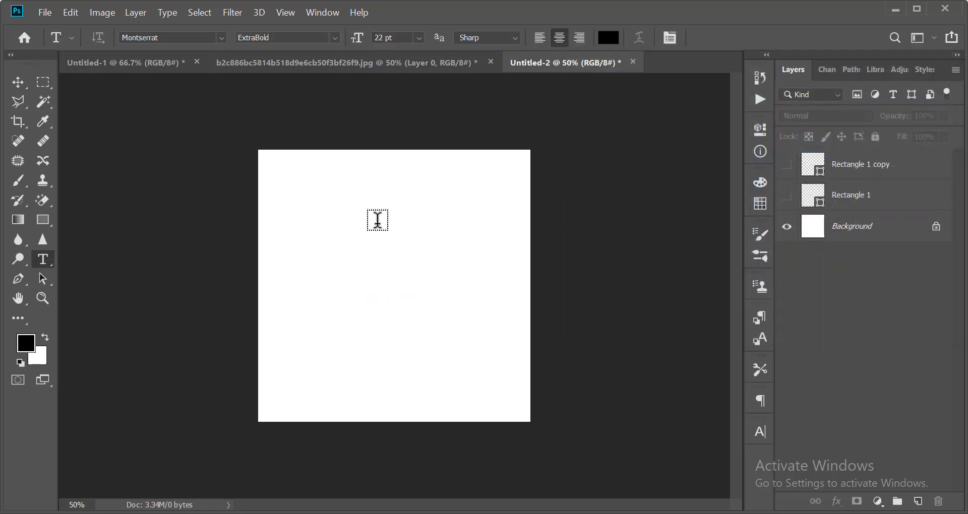
Type the two-line headline 'Image Background' / 'Color Background' on the canvas and commit it.
{"action": "left_click", "coordinate": [377, 218]}
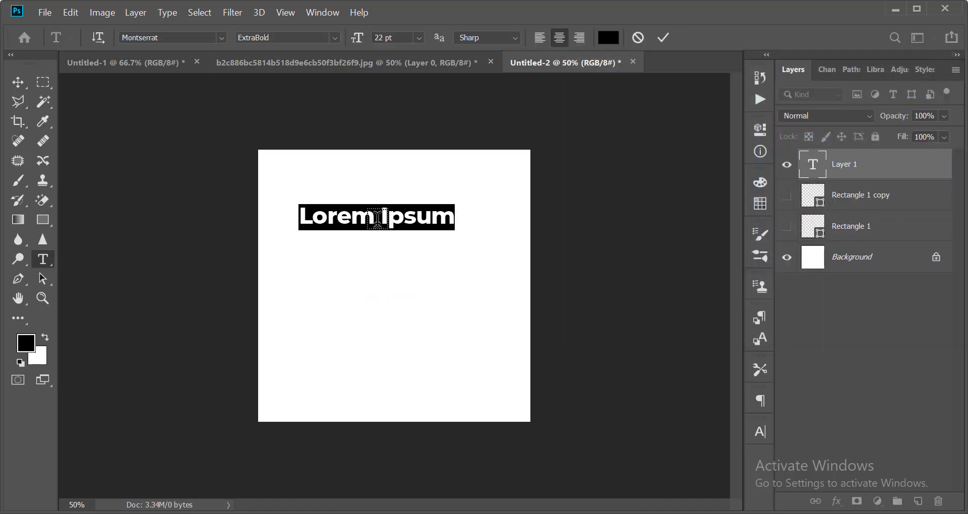
{"action": "type", "text": "Image Ba"}
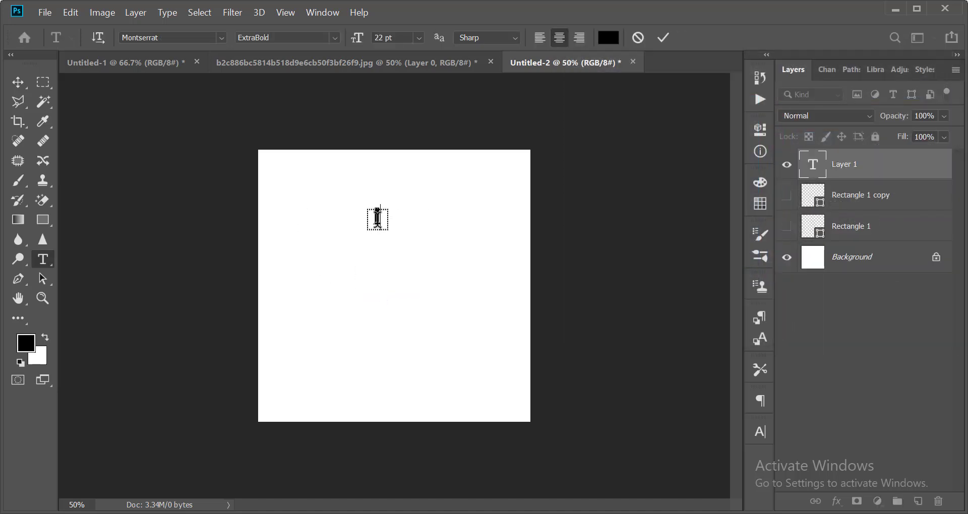
{"action": "type", "text": "ckground"}
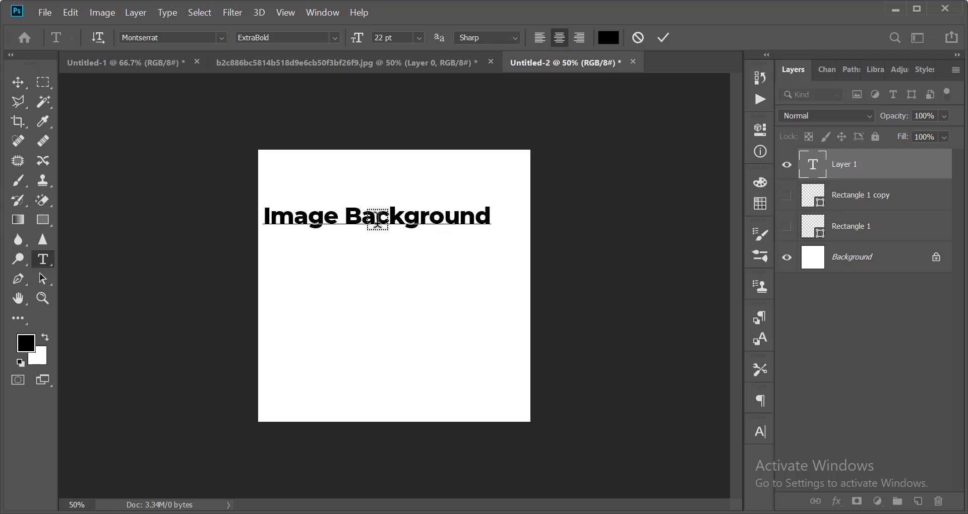
{"action": "key", "text": "Return"}
{"action": "type", "text": "Col"}
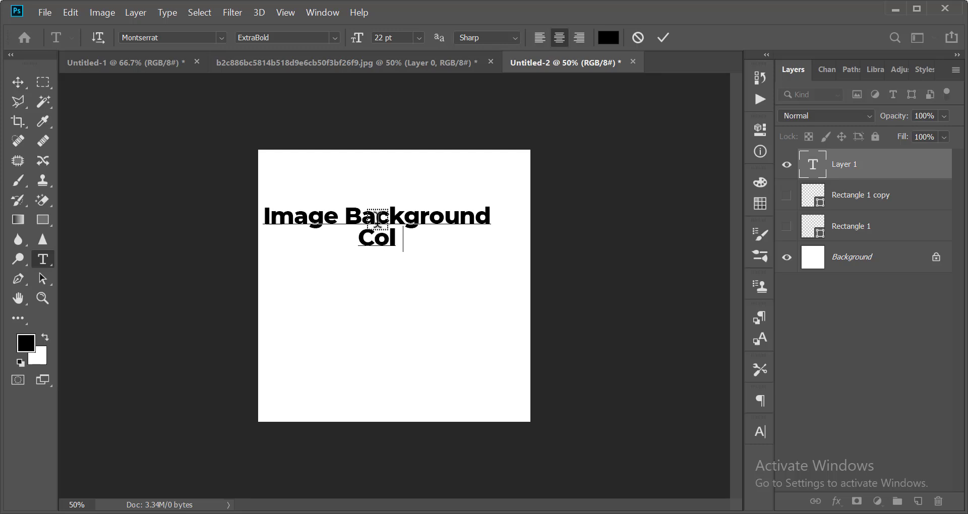
{"action": "type", "text": "or BA"}
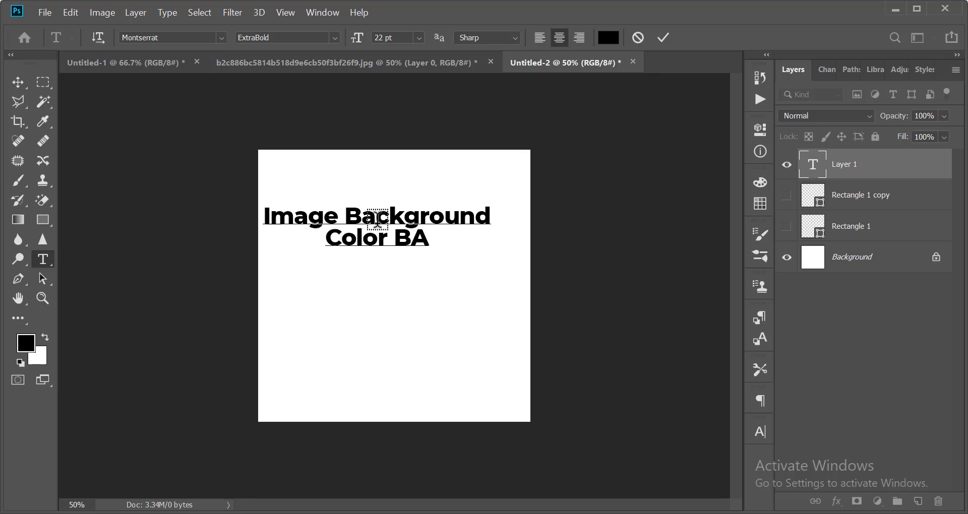
{"action": "key", "text": "BackSpace"}
{"action": "type", "text": "ackgro"}
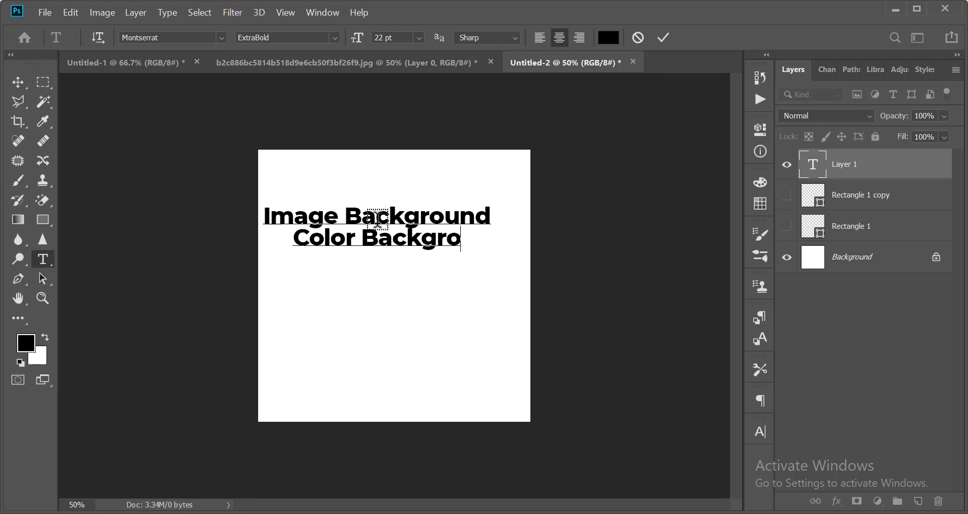
{"action": "type", "text": "und"}
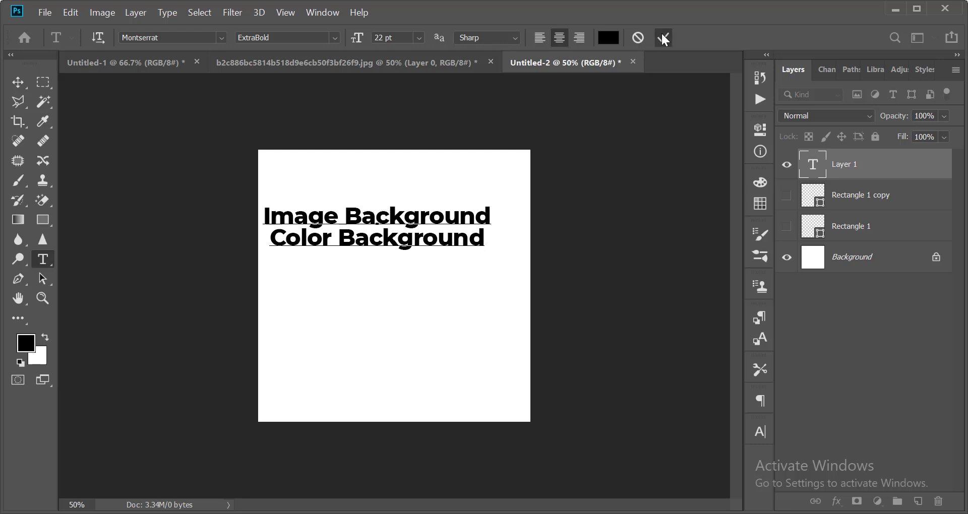
{"action": "left_click", "coordinate": [663, 38]}
Centre and shrink the headline, then delete the headline text layer.
{"action": "key", "text": "v"}
{"action": "left_click_drag", "start_coordinate": [398, 227], "coordinate": [415, 263]}
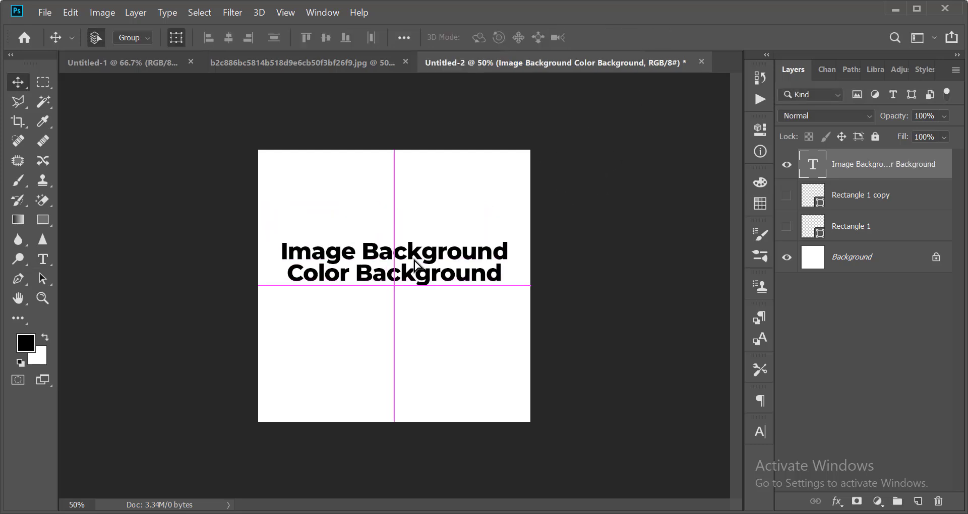
{"action": "key", "text": "ctrl+plus"}
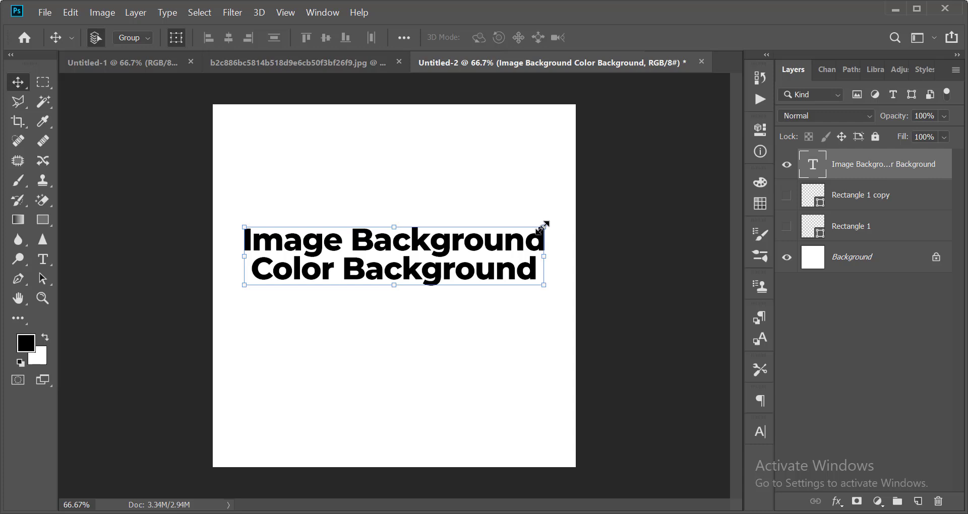
{"action": "left_click_drag", "start_coordinate": [544, 227], "coordinate": [508, 227]}
{"action": "key", "text": "Return"}
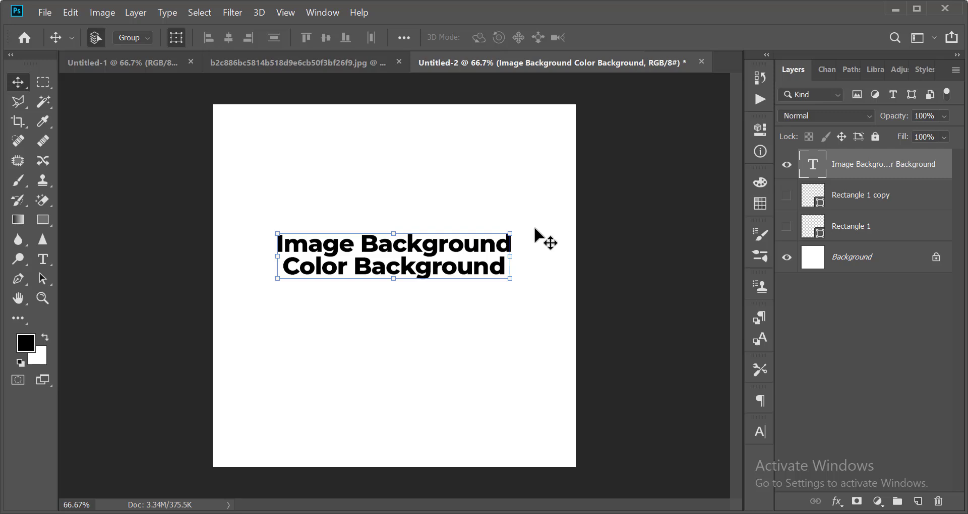
{"action": "key", "text": "Delete"}
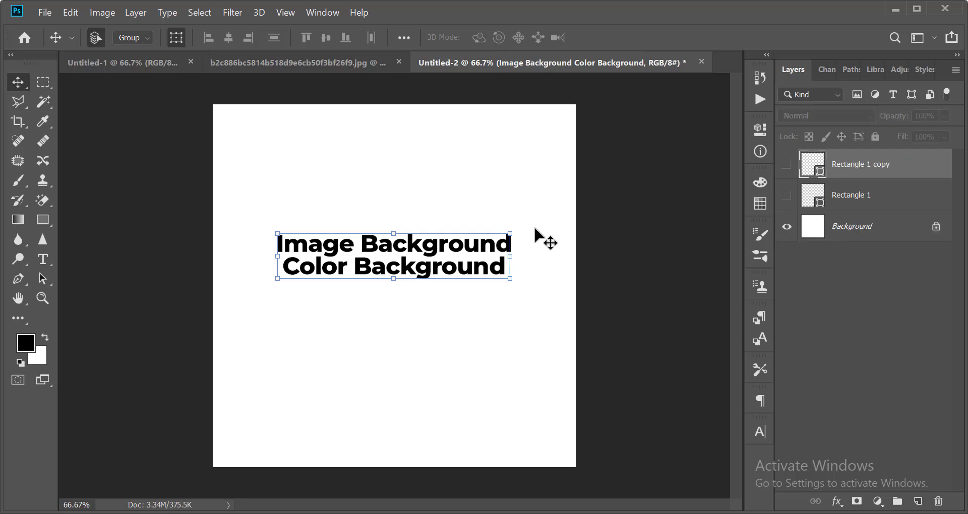
{"action": "left_click", "coordinate": [534, 229]}
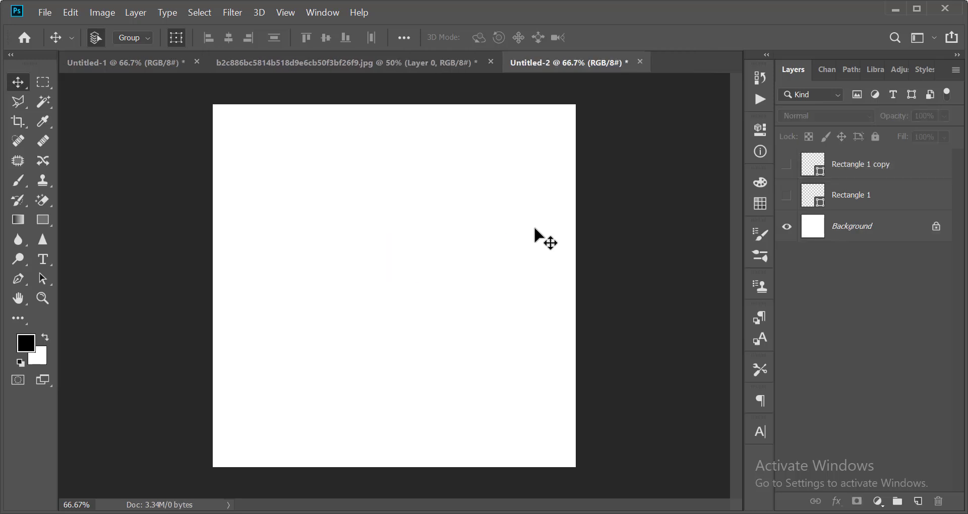
{"action": "scroll", "coordinate": [478, 247], "scroll_direction": "down", "scroll_amount": 2}
{"action": "scroll", "coordinate": [469, 247], "scroll_direction": "up", "scroll_amount": 2}
{"action": "scroll", "coordinate": [423, 251], "scroll_direction": "down", "scroll_amount": 3}
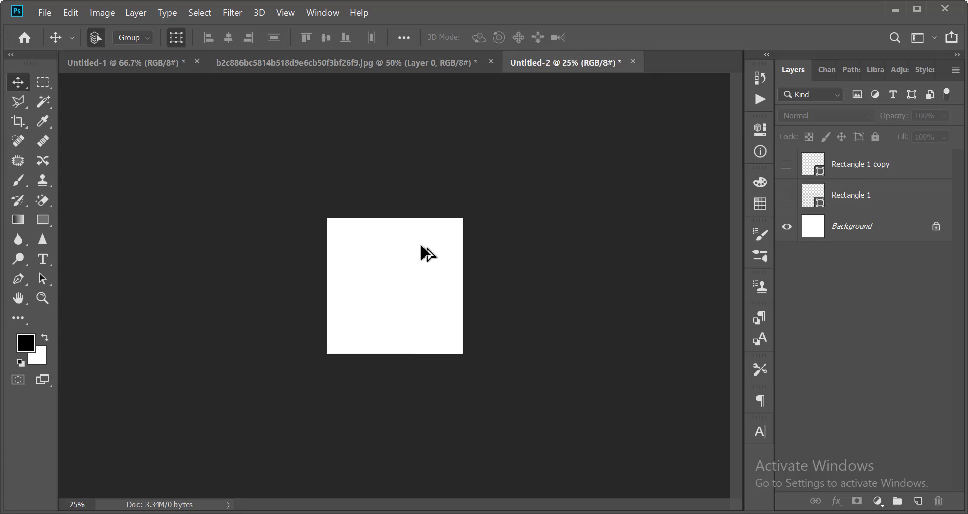
{"action": "scroll", "coordinate": [421, 248], "scroll_direction": "up", "scroll_amount": 2}
{"action": "scroll", "coordinate": [422, 251], "scroll_direction": "up", "scroll_amount": 1}
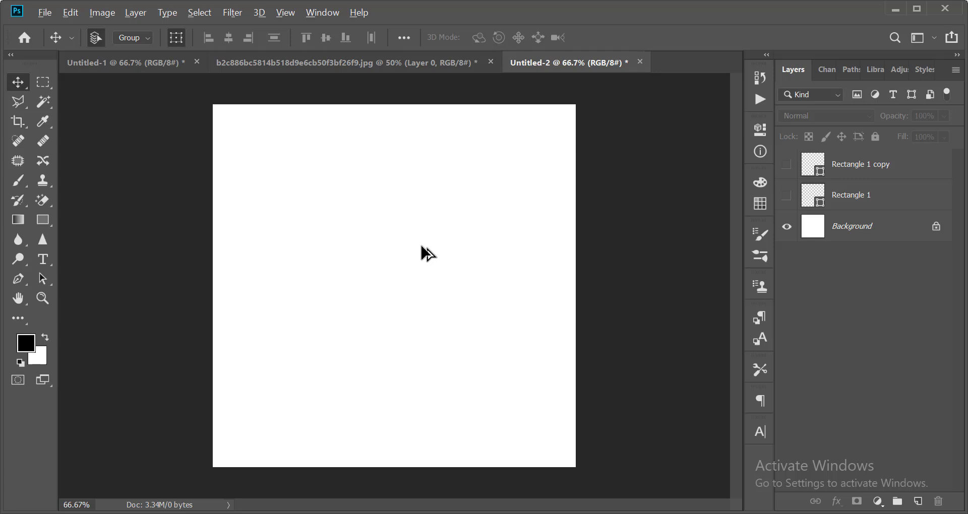
{"action": "scroll", "coordinate": [423, 252], "scroll_direction": "down", "scroll_amount": 2}
{"action": "scroll", "coordinate": [426, 252], "scroll_direction": "up", "scroll_amount": 2}
{"action": "scroll", "coordinate": [439, 257], "scroll_direction": "down", "scroll_amount": 2}
{"action": "scroll", "coordinate": [459, 263], "scroll_direction": "up", "scroll_amount": 1}
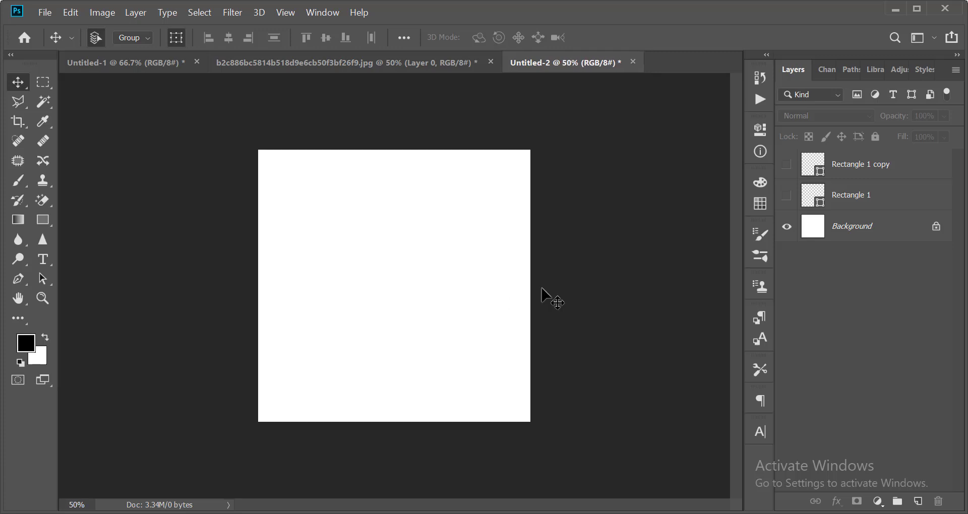
{"action": "scroll", "coordinate": [432, 274], "scroll_direction": "down", "scroll_amount": 1}
{"action": "scroll", "coordinate": [432, 274], "scroll_direction": "up", "scroll_amount": 1}
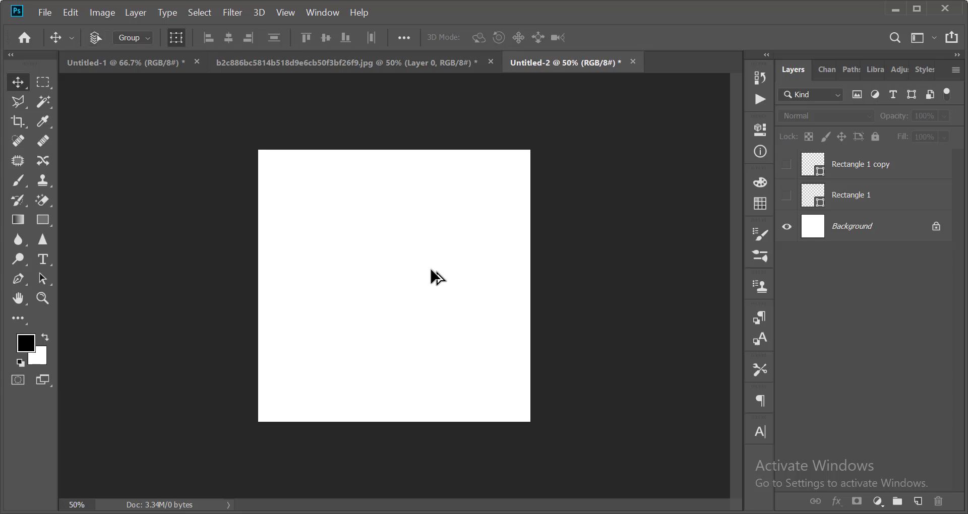
Show Rectangle 1 and Rectangle 1 copy, then drag both squares together.
{"action": "left_click", "coordinate": [787, 164]}
{"action": "left_click", "coordinate": [787, 195]}
{"action": "left_click_drag", "start_coordinate": [422, 287], "coordinate": [493, 378]}
{"action": "left_click_drag", "start_coordinate": [473, 339], "coordinate": [394, 291]}
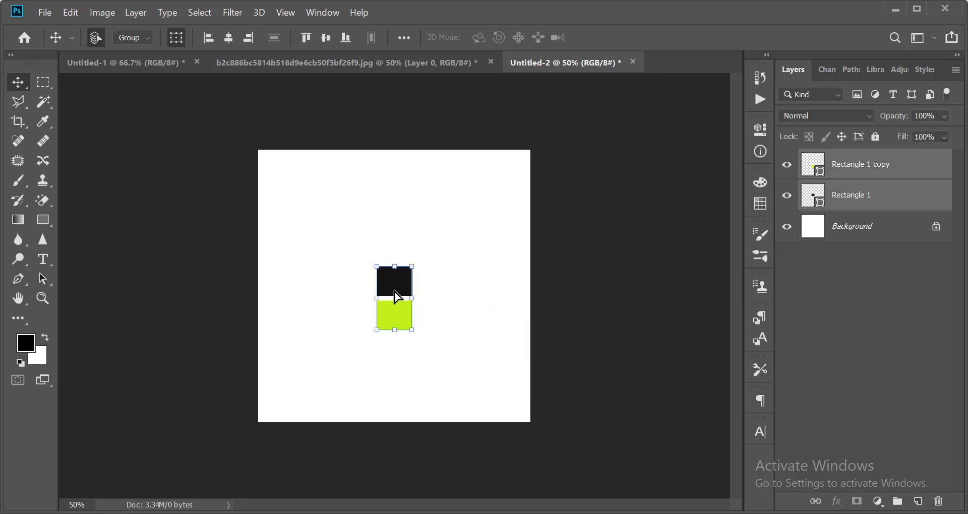
{"action": "left_click", "coordinate": [481, 292]}
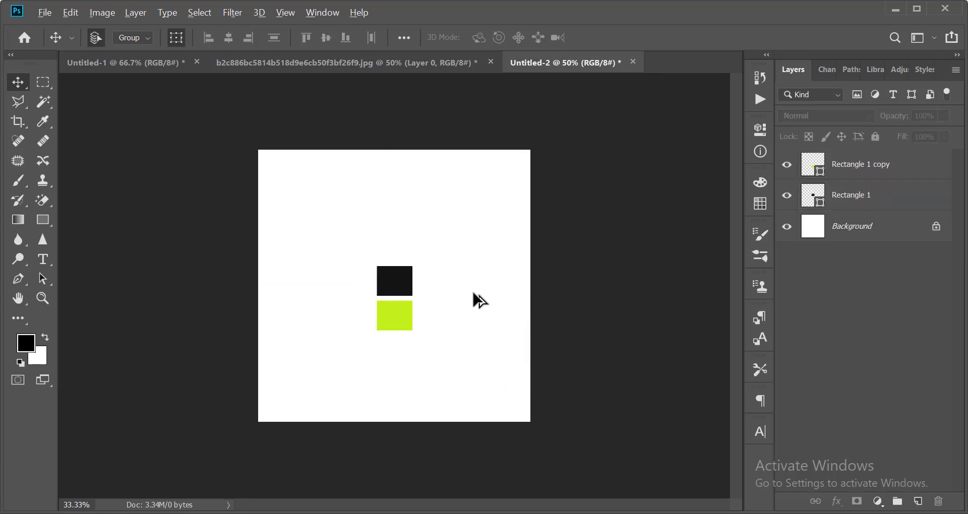
Reselect both squares and move them up-right, just right of centre.
{"action": "scroll", "coordinate": [361, 296], "scroll_direction": "up", "scroll_amount": 1}
{"action": "scroll", "coordinate": [400, 307], "scroll_direction": "down", "scroll_amount": 3}
{"action": "scroll", "coordinate": [400, 307], "scroll_direction": "up", "scroll_amount": 3}
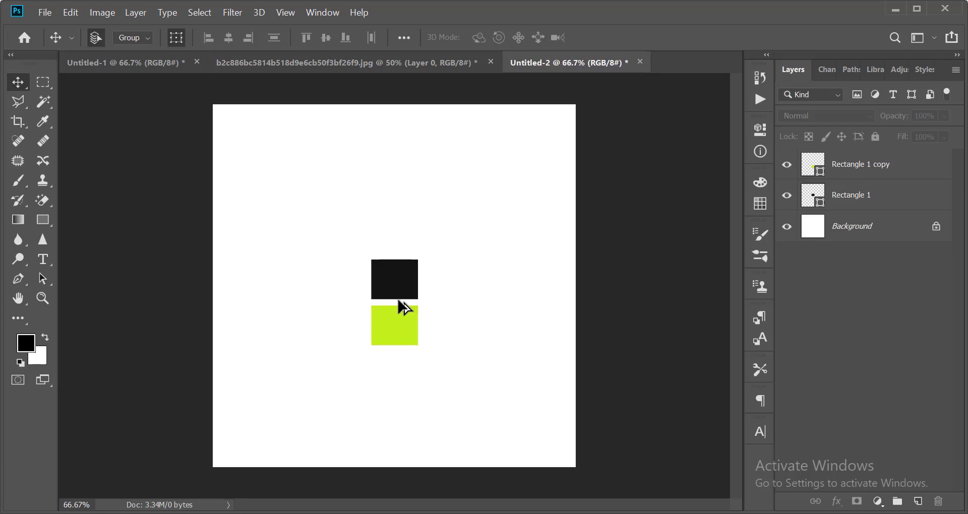
{"action": "left_click_drag", "start_coordinate": [357, 224], "coordinate": [417, 372]}
{"action": "left_click_drag", "start_coordinate": [400, 325], "coordinate": [453, 283]}
{"action": "scroll", "coordinate": [434, 259], "scroll_direction": "up", "scroll_amount": 1}
{"action": "scroll", "coordinate": [450, 278], "scroll_direction": "down", "scroll_amount": 1}
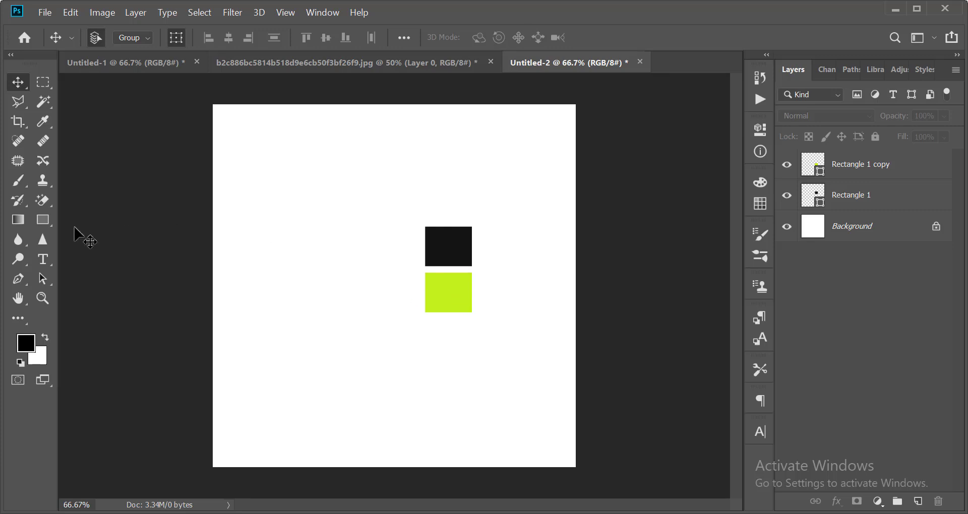
Draw a new tall rectangle over the canvas's left side.
{"action": "left_click", "coordinate": [444, 302]}
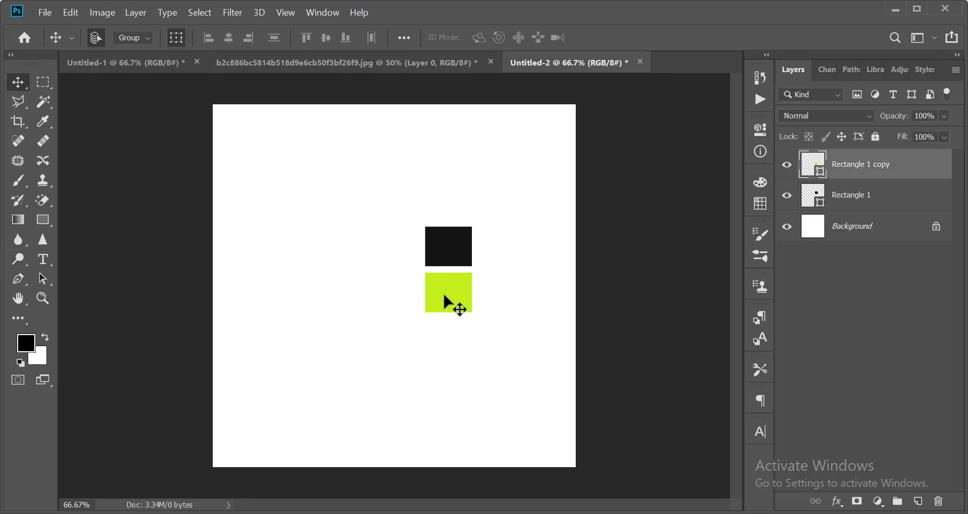
{"action": "left_click", "coordinate": [59, 245]}
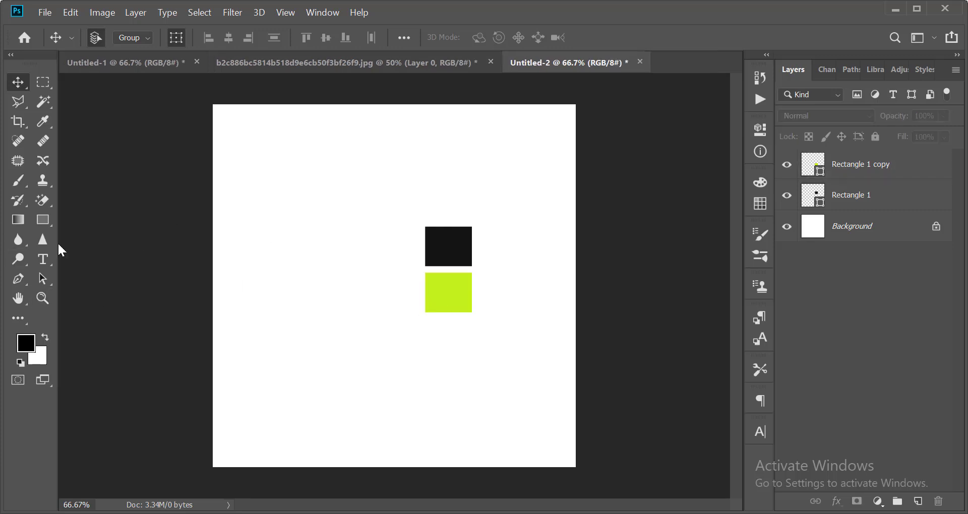
{"action": "left_click", "coordinate": [42, 220]}
{"action": "left_click_drag", "start_coordinate": [201, 96], "coordinate": [344, 481]}
{"action": "left_click", "coordinate": [760, 130]}
{"action": "key", "text": "v"}
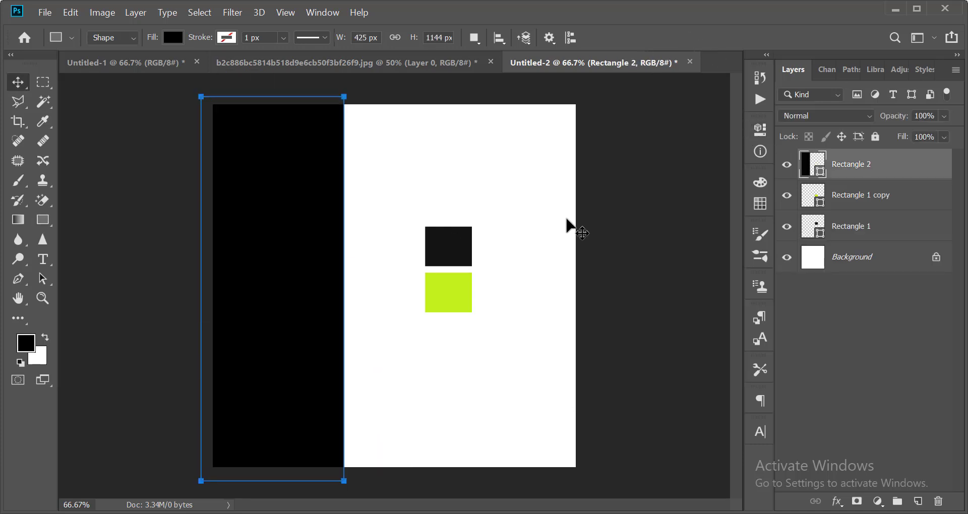
Give the new rectangle the lime square's colour, then move aside and hide both squares.
{"action": "double_click", "coordinate": [821, 174]}
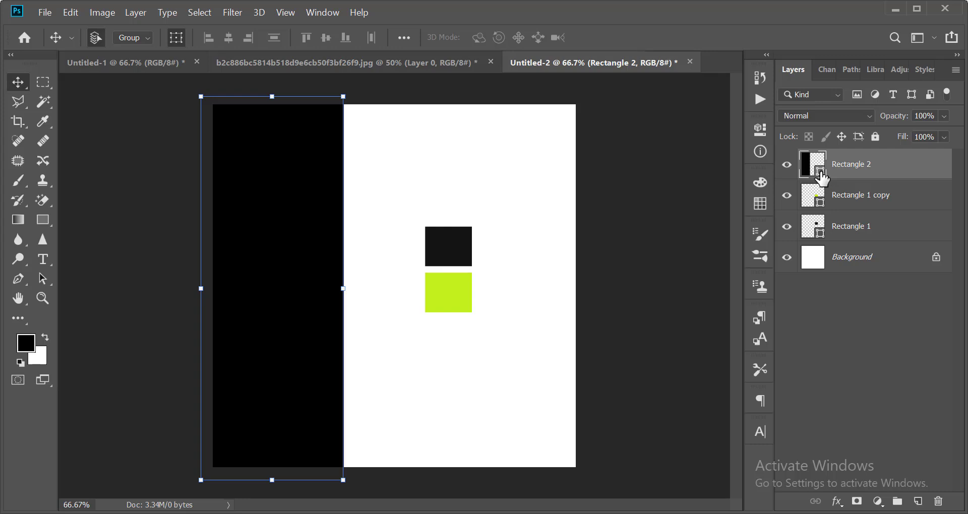
{"action": "left_click", "coordinate": [460, 297]}
{"action": "key", "text": "Return"}
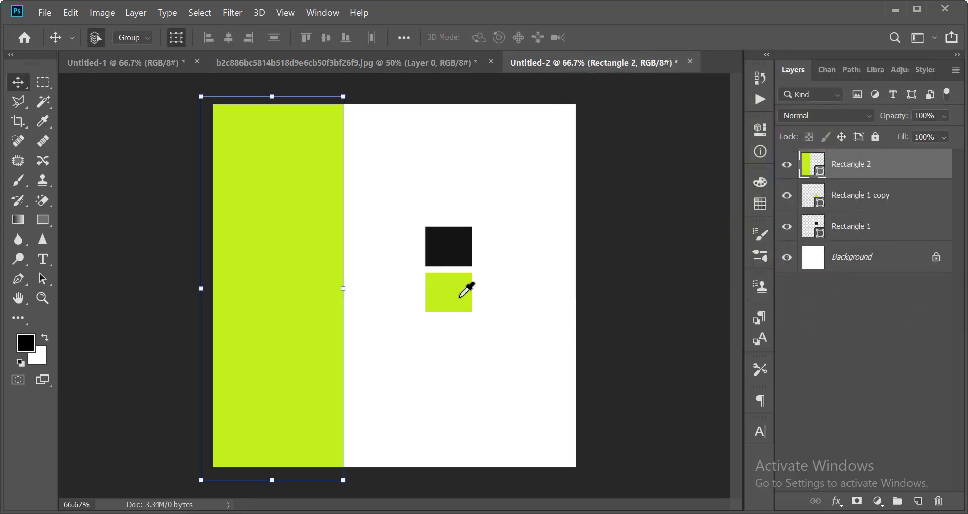
{"action": "left_click_drag", "start_coordinate": [462, 295], "coordinate": [538, 315]}
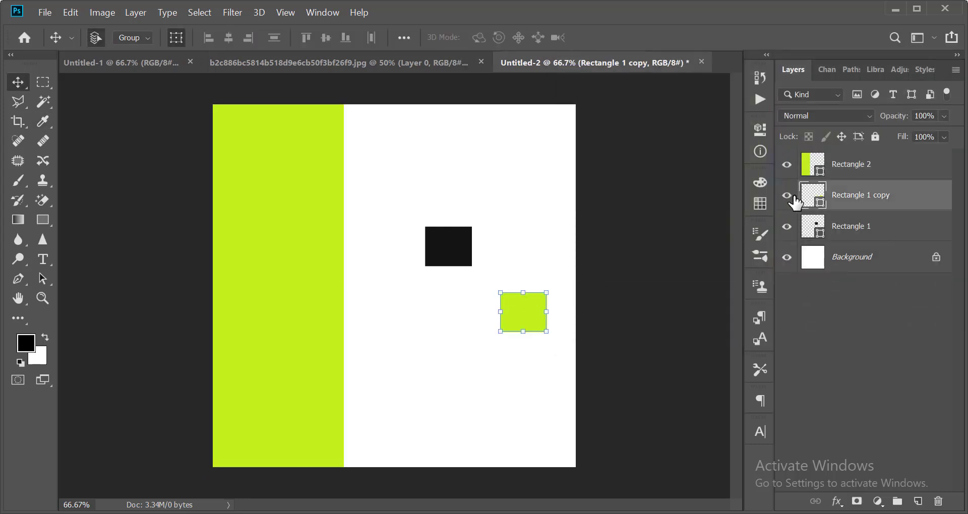
{"action": "left_click", "coordinate": [786, 196]}
{"action": "left_click", "coordinate": [450, 254]}
{"action": "left_click_drag", "start_coordinate": [451, 254], "coordinate": [517, 254]}
{"action": "left_click", "coordinate": [787, 226]}
Stretch the lime rectangle across the whole canvas and send it down above Background.
{"action": "left_click", "coordinate": [322, 250]}
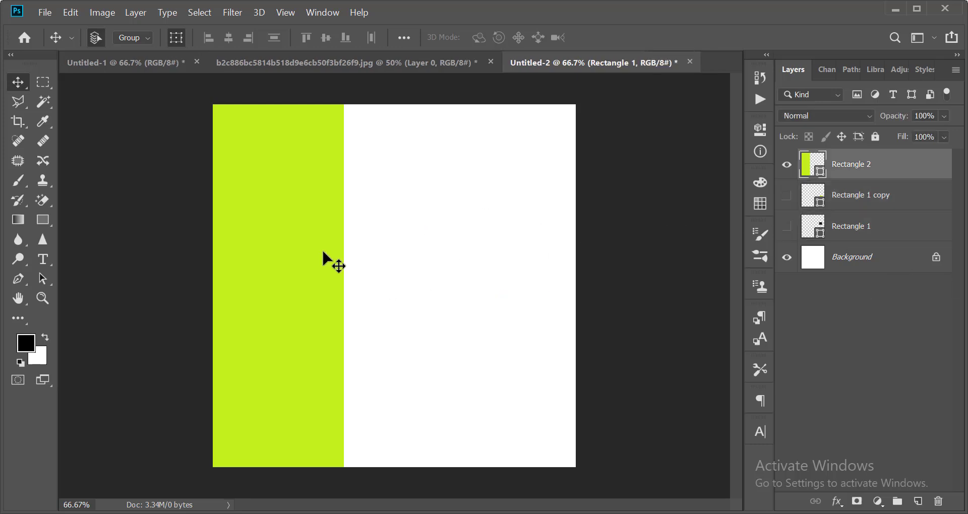
{"action": "left_click_drag", "start_coordinate": [341, 284], "coordinate": [586, 313]}
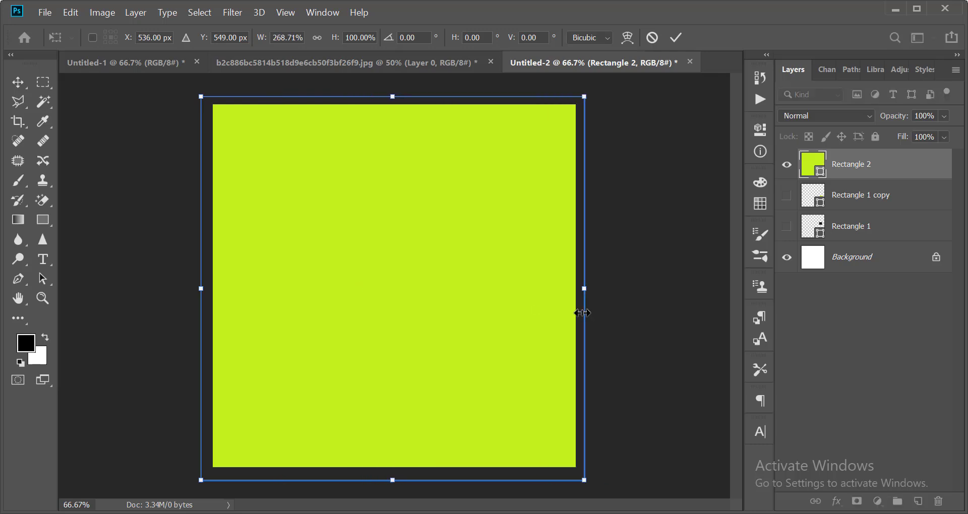
{"action": "key", "text": "Return"}
{"action": "key", "text": "ctrl+shift+bracketleft"}
{"action": "left_click", "coordinate": [633, 317]}
{"action": "scroll", "coordinate": [539, 227], "scroll_direction": "down", "scroll_amount": 3}
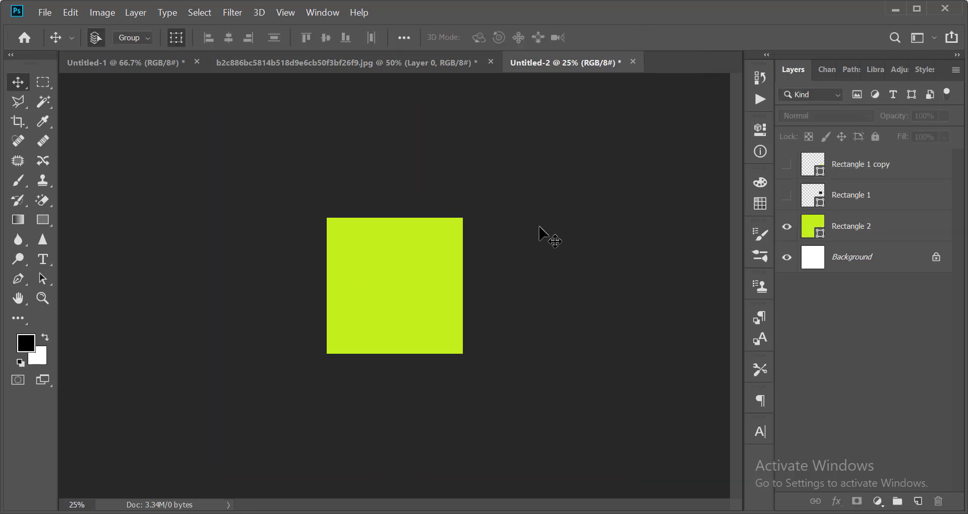
{"action": "scroll", "coordinate": [539, 227], "scroll_direction": "up", "scroll_amount": 3}
{"action": "scroll", "coordinate": [540, 227], "scroll_direction": "down", "scroll_amount": 3}
{"action": "scroll", "coordinate": [542, 233], "scroll_direction": "up", "scroll_amount": 3}
Lock the Rectangle 2 layer with Lock All.
{"action": "left_click", "coordinate": [492, 268]}
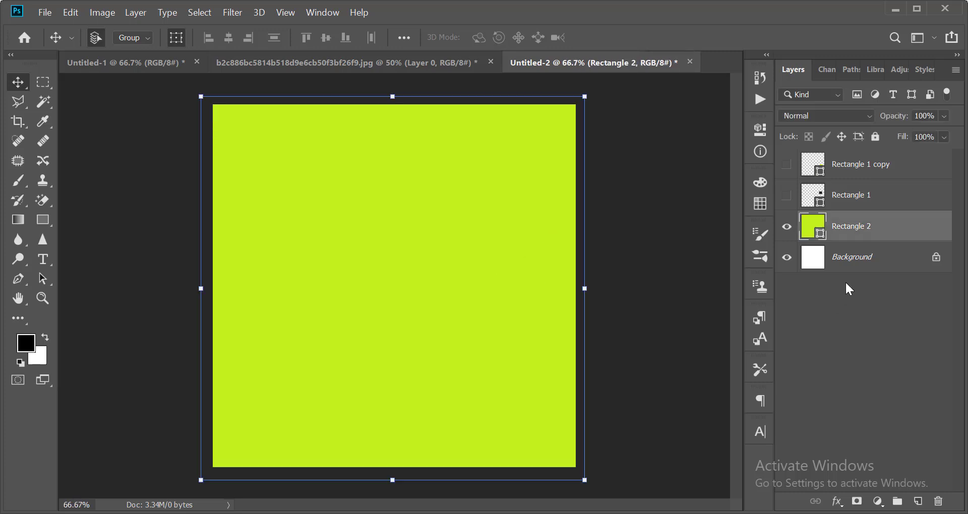
{"action": "left_click", "coordinate": [875, 137]}
{"action": "left_click", "coordinate": [584, 318]}
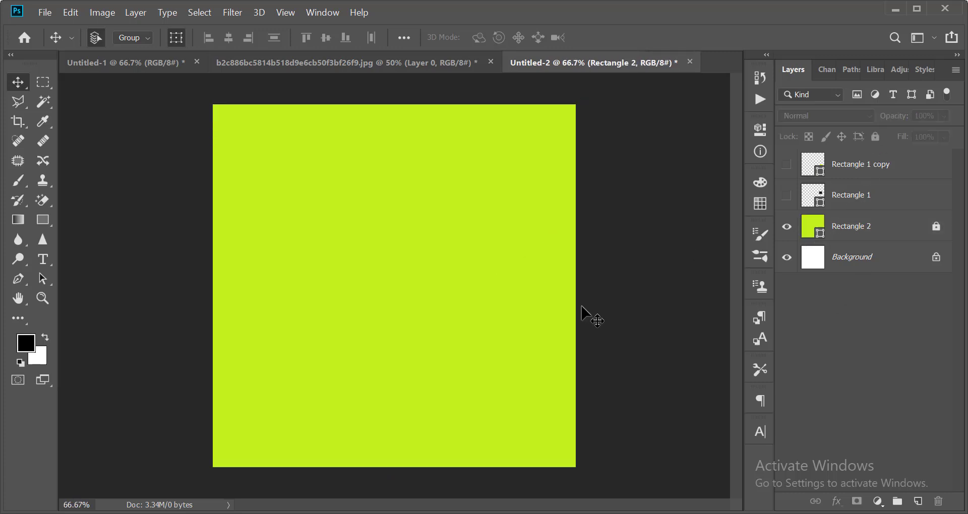
{"action": "scroll", "coordinate": [374, 296], "scroll_direction": "down", "scroll_amount": 3}
{"action": "scroll", "coordinate": [373, 296], "scroll_direction": "up", "scroll_amount": 3}
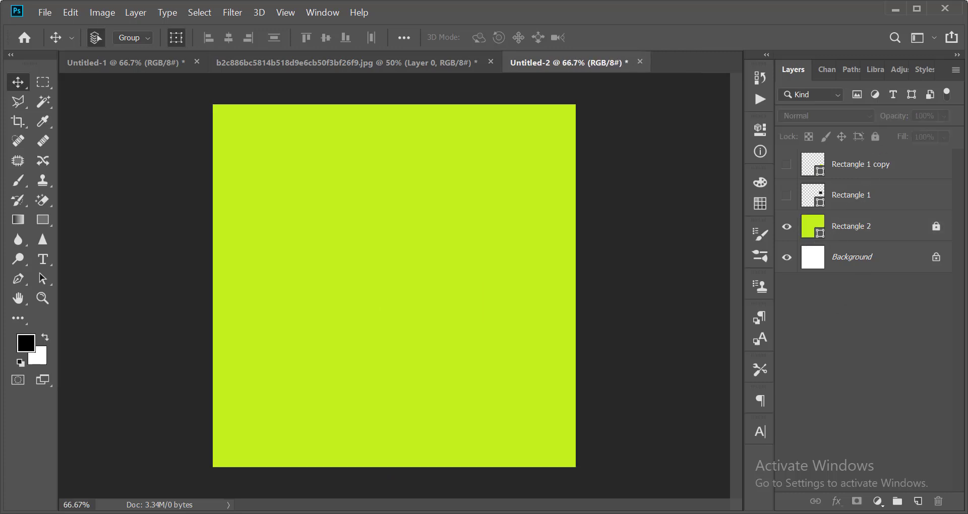
Draw a circle with the Ellipse Tool and centre it on the canvas.
{"action": "left_click", "coordinate": [41, 221]}
{"action": "left_click", "coordinate": [101, 247]}
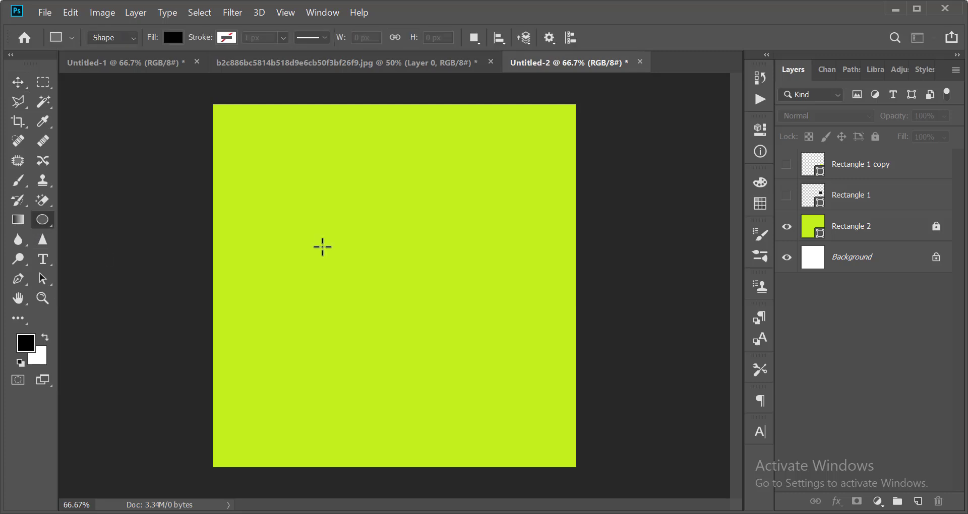
{"action": "left_click_drag", "start_coordinate": [335, 225], "coordinate": [440, 362]}
{"action": "left_click", "coordinate": [759, 129]}
{"action": "key", "text": "v"}
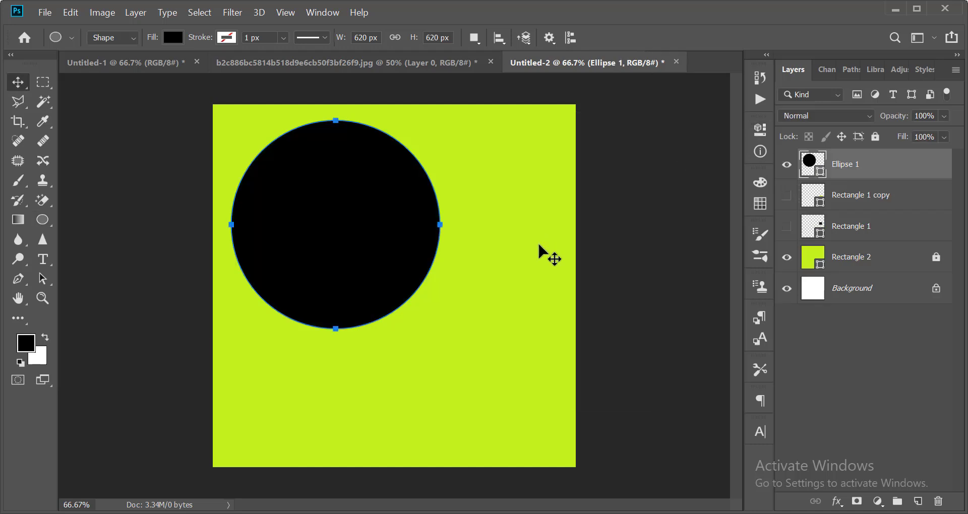
{"action": "left_click", "coordinate": [538, 244]}
{"action": "left_click_drag", "start_coordinate": [285, 200], "coordinate": [330, 242]}
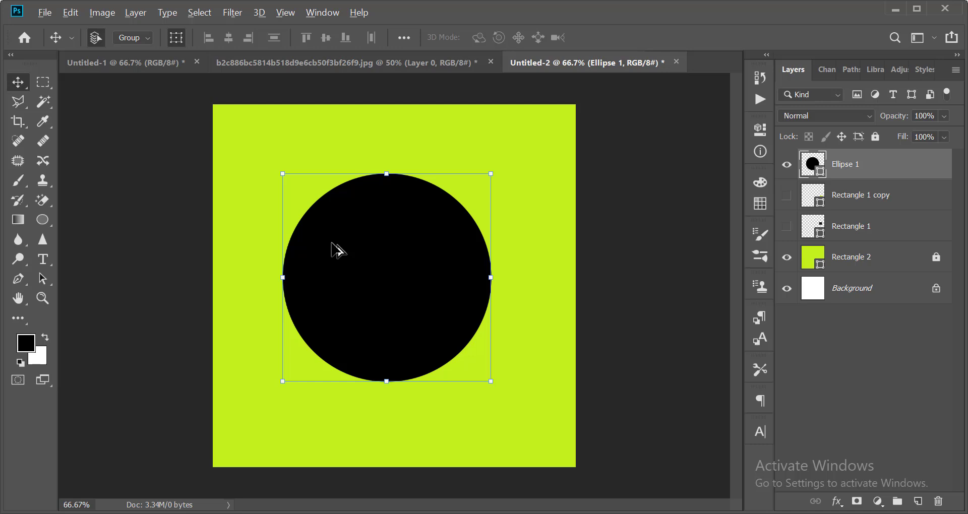
{"action": "left_click_drag", "start_coordinate": [387, 283], "coordinate": [396, 292]}
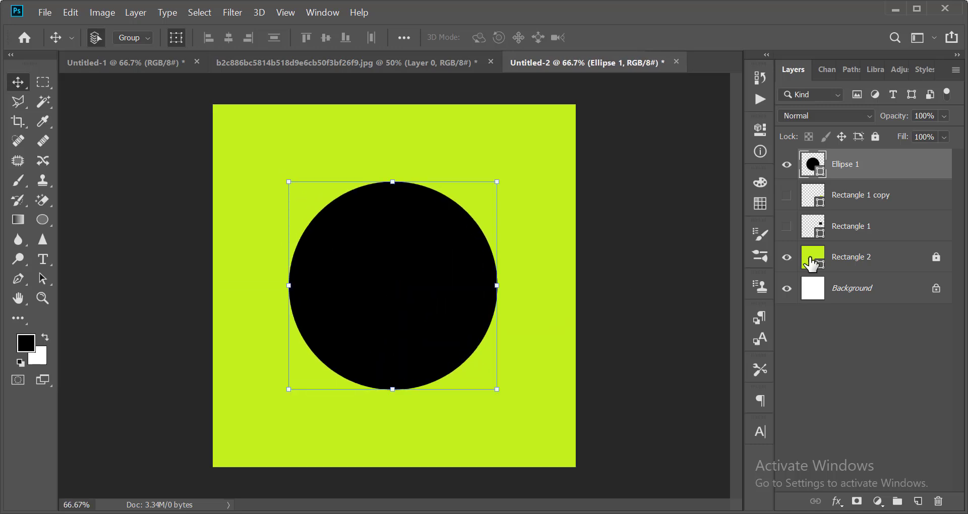
Fill the circle with pale lime #e6ff8f.
{"action": "double_click", "coordinate": [813, 164]}
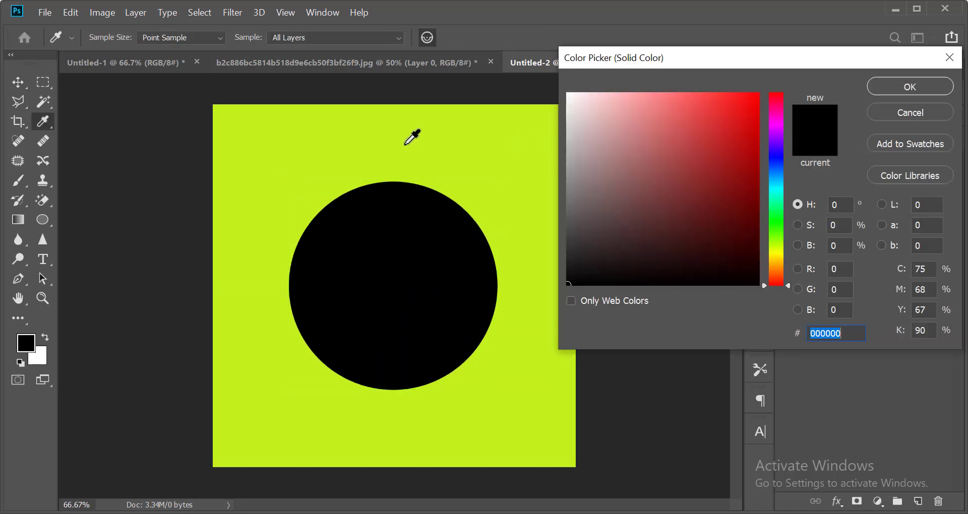
{"action": "left_click", "coordinate": [411, 136]}
{"action": "left_click_drag", "start_coordinate": [736, 102], "coordinate": [651, 93]}
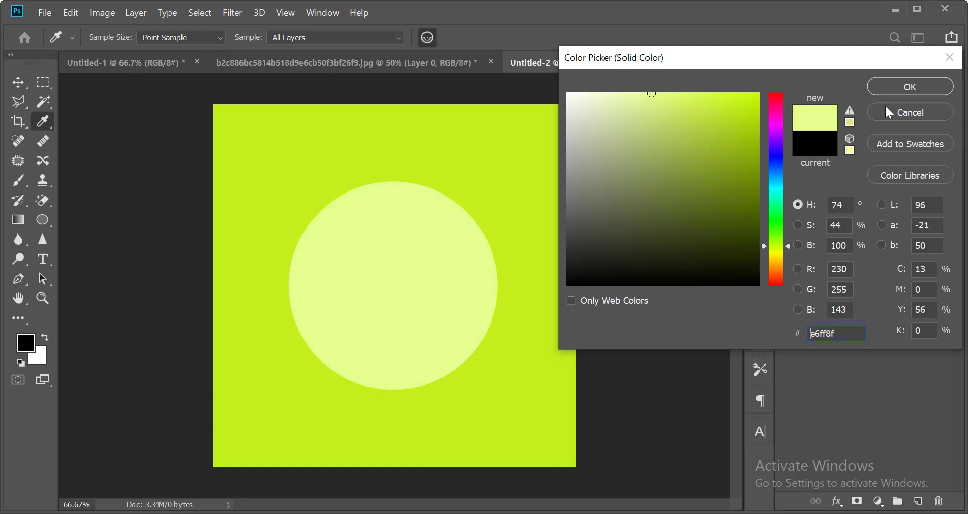
{"action": "left_click", "coordinate": [903, 86]}
Rasterize Ellipse 1 and apply a Gaussian Blur with an 81.2-pixel radius.
{"action": "left_click", "coordinate": [229, 13]}
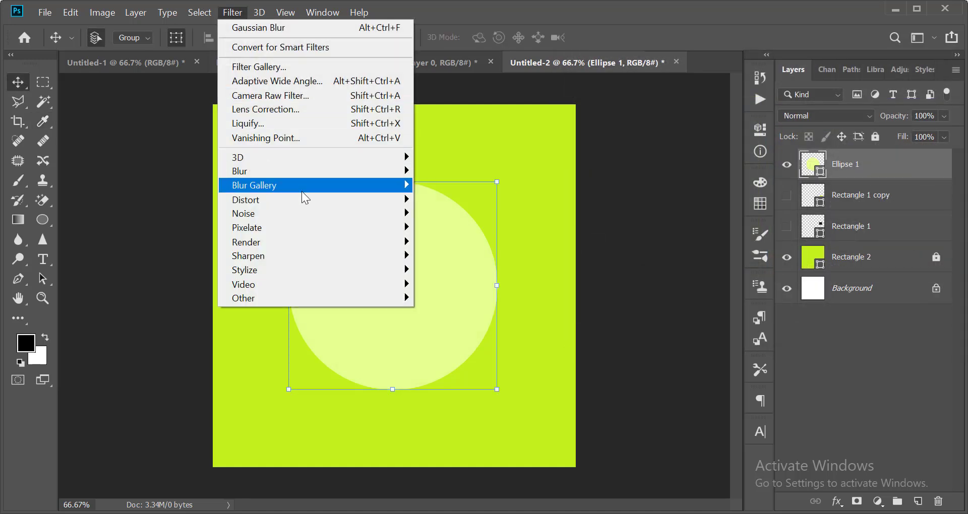
{"action": "mouse_move", "coordinate": [334, 172]}
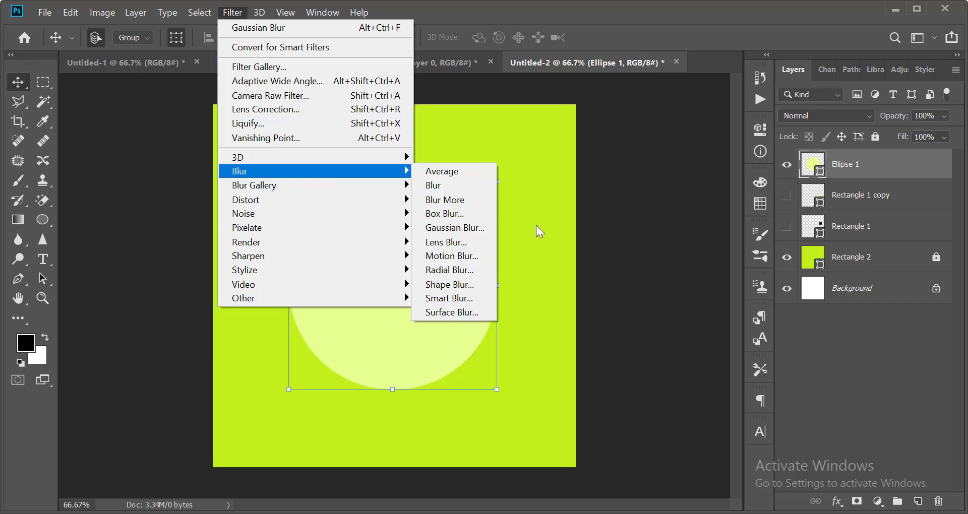
{"action": "left_click", "coordinate": [451, 221]}
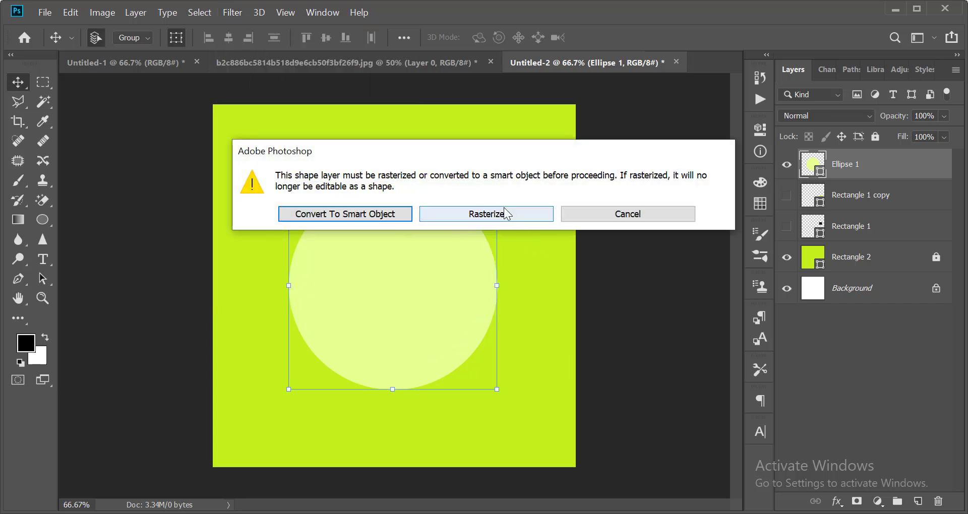
{"action": "left_click", "coordinate": [476, 214]}
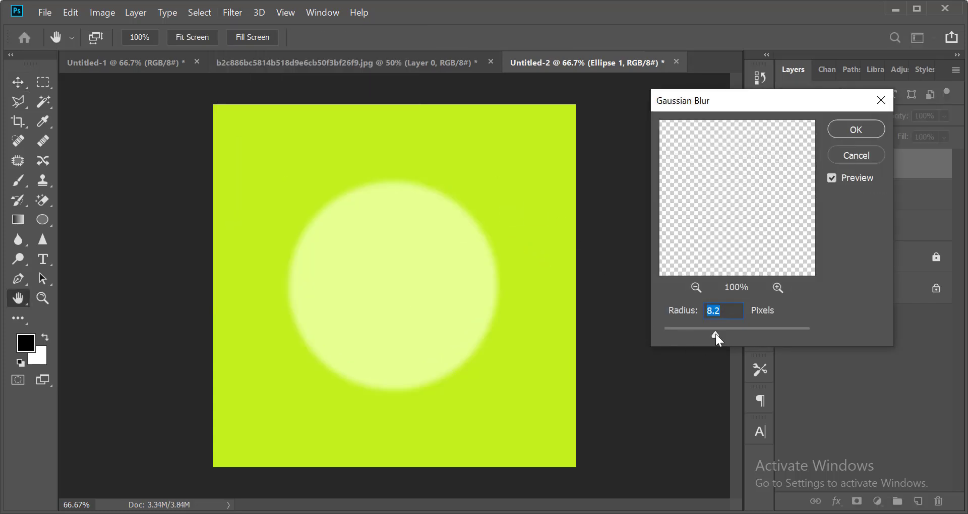
{"action": "left_click_drag", "start_coordinate": [715, 335], "coordinate": [752, 334]}
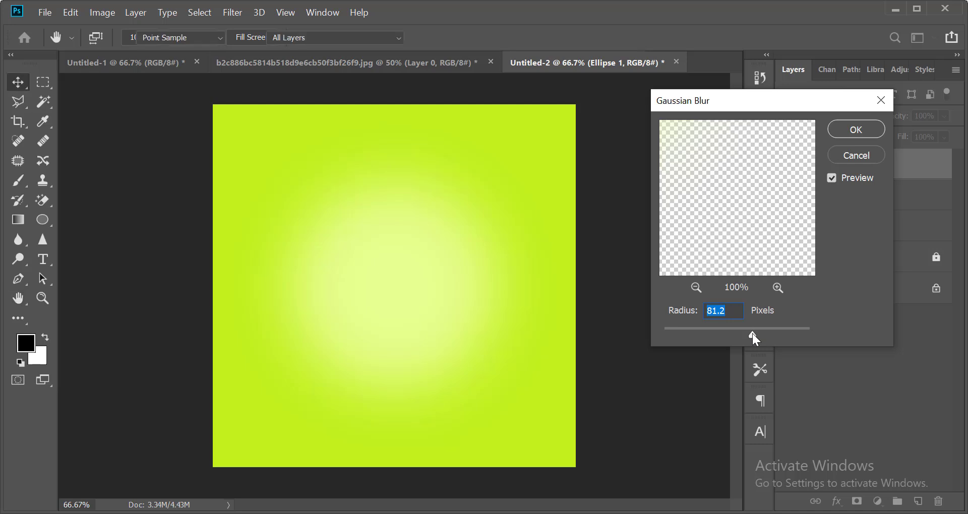
{"action": "key", "text": "Return"}
{"action": "key", "text": "v"}
{"action": "key", "text": "ctrl+minus"}
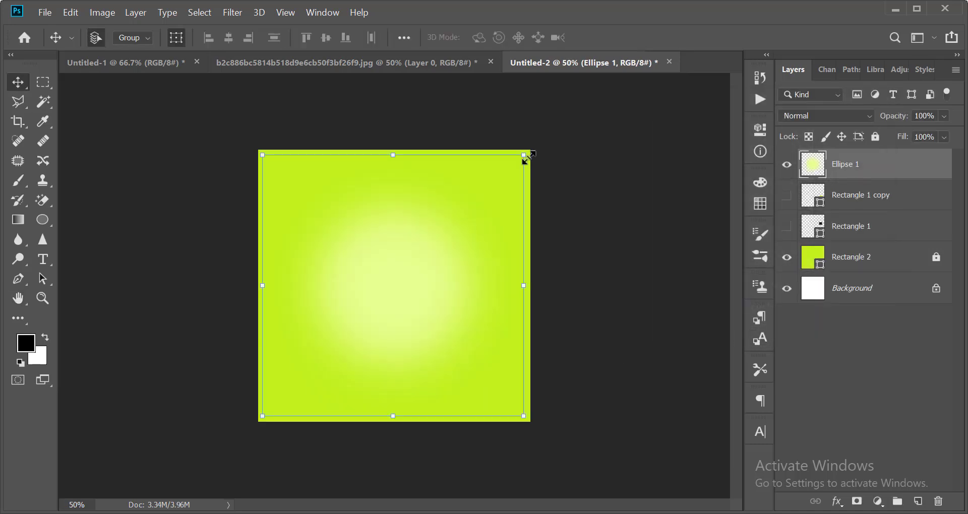
Scale the blurred glow to about 135% from its centre.
{"action": "left_click_drag", "start_coordinate": [525, 156], "coordinate": [615, 147]}
{"action": "key", "text": "Return"}
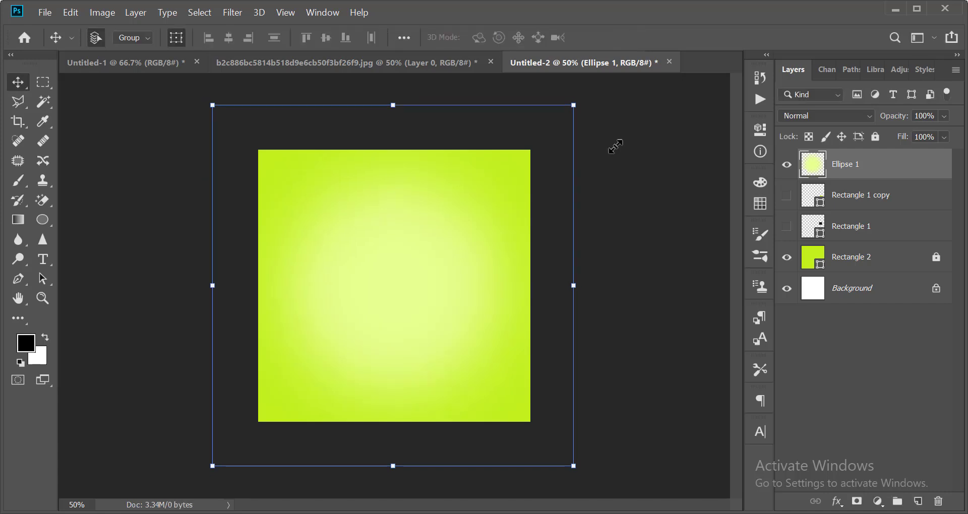
{"action": "key", "text": "ctrl+minus"}
{"action": "left_click", "coordinate": [608, 188]}
{"action": "key", "text": "ctrl+minus"}
{"action": "key", "text": "ctrl+plus"}
{"action": "key", "text": "ctrl+plus"}
{"action": "key", "text": "ctrl+plus"}
Move Ellipse 1 down to sit above Rectangle 2 and lock it.
{"action": "left_click", "coordinate": [888, 162]}
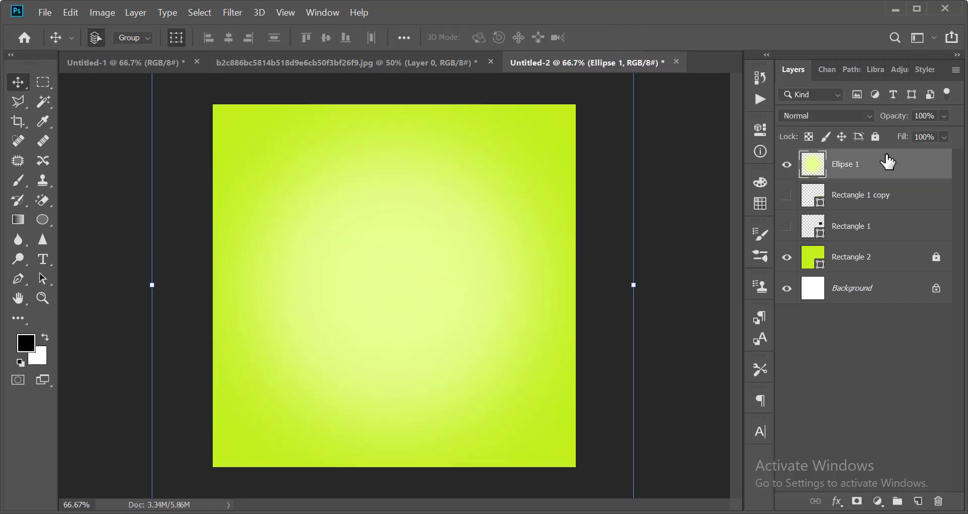
{"action": "key", "text": "ctrl+bracketleft"}
{"action": "key", "text": "ctrl+bracketleft"}
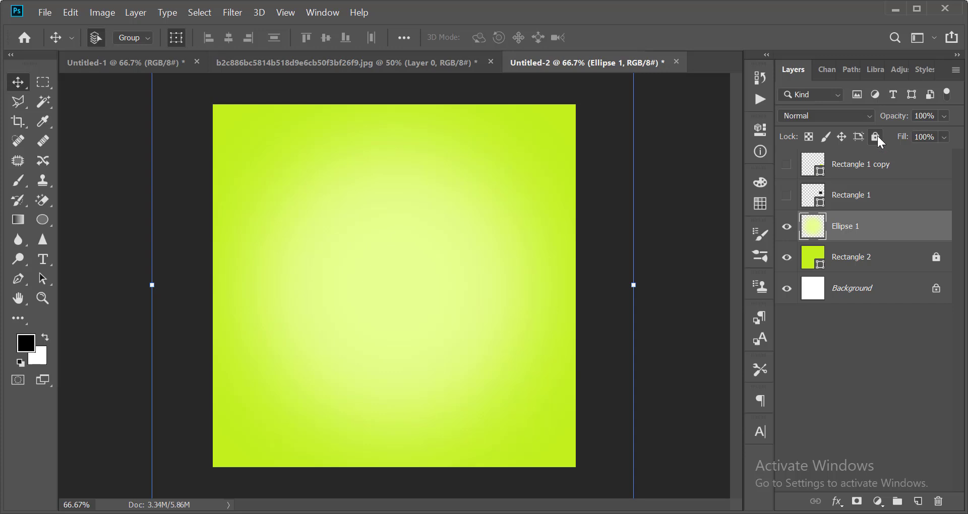
{"action": "left_click", "coordinate": [876, 137]}
{"action": "left_click", "coordinate": [693, 244]}
{"action": "scroll", "coordinate": [437, 260], "scroll_direction": "down", "scroll_amount": 4}
{"action": "scroll", "coordinate": [437, 259], "scroll_direction": "up", "scroll_amount": 4}
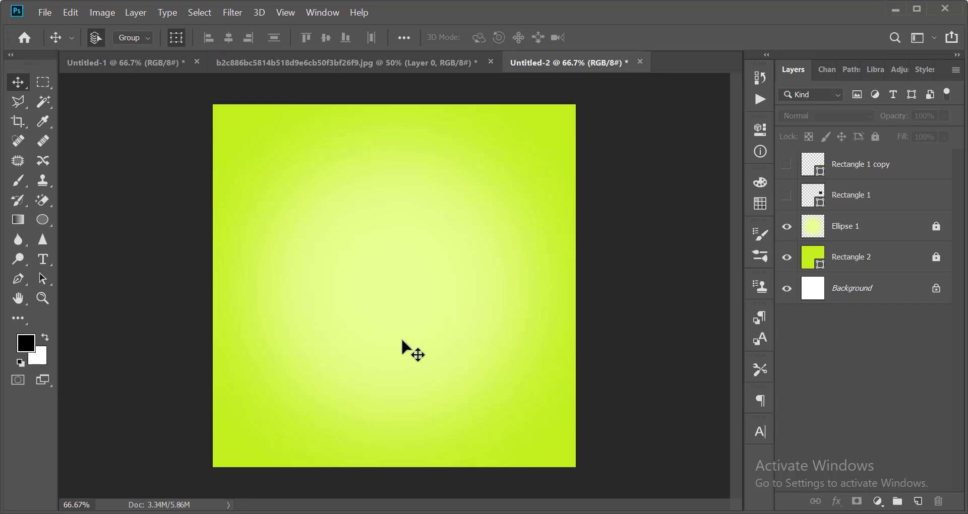
Type 'Why wait for Overprices rides?' in a text box near the poster top, widened to fit.
{"action": "key", "text": "t"}
{"action": "left_click_drag", "start_coordinate": [322, 172], "coordinate": [493, 279]}
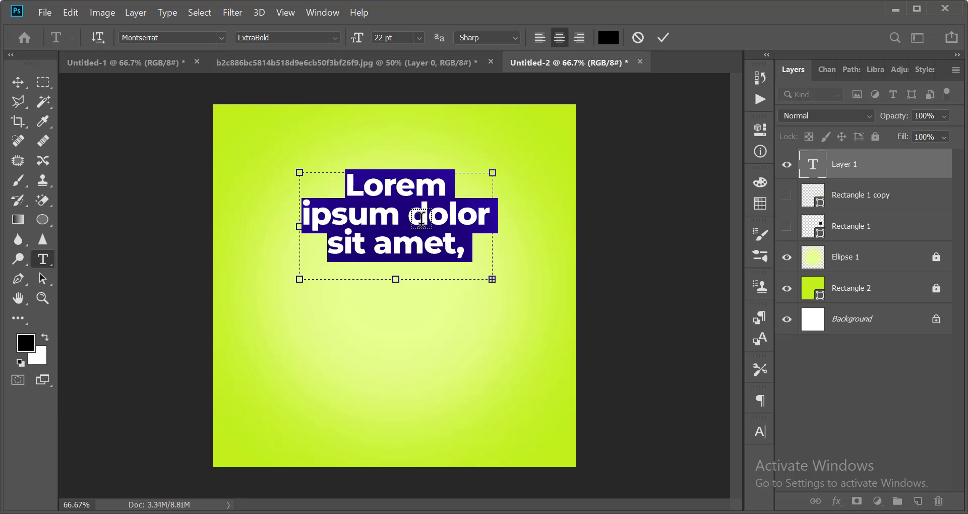
{"action": "type", "text": "Why wait"}
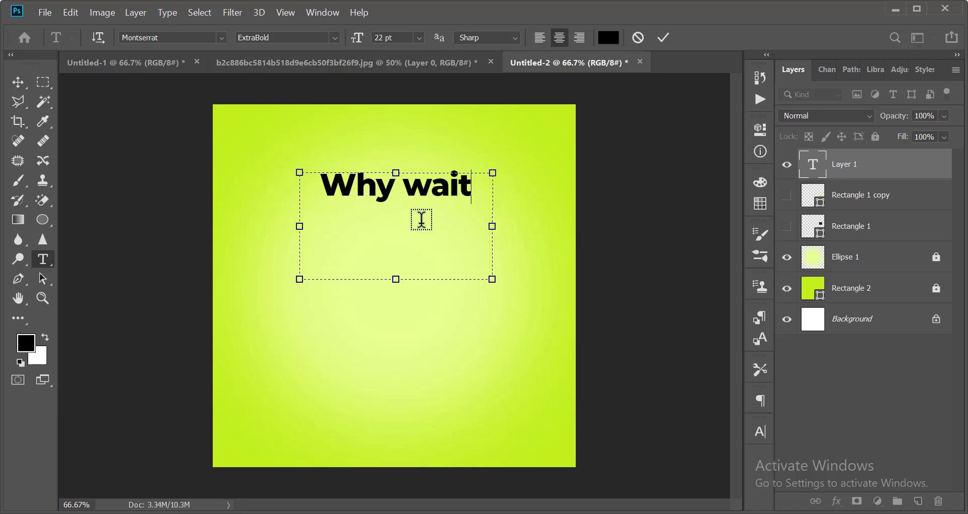
{"action": "type", "text": "or"}
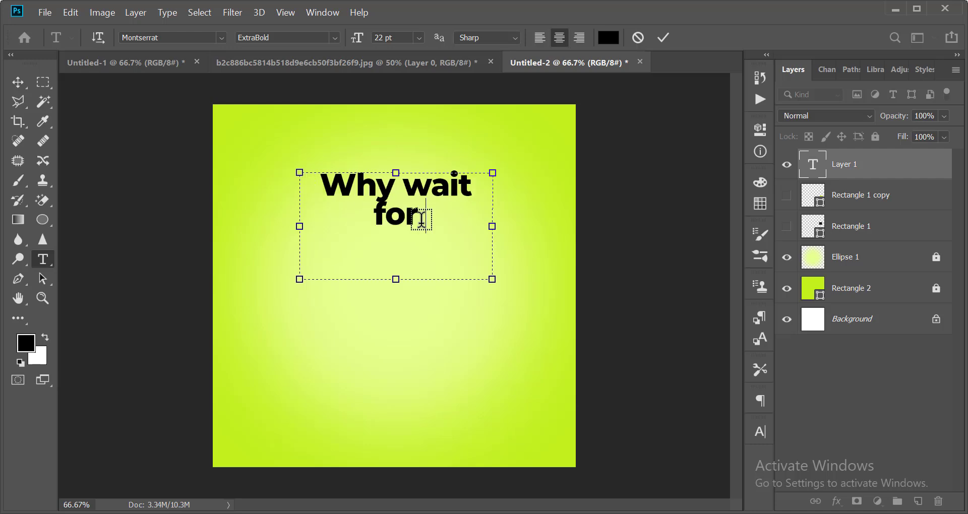
{"action": "type", "text": " Overri"}
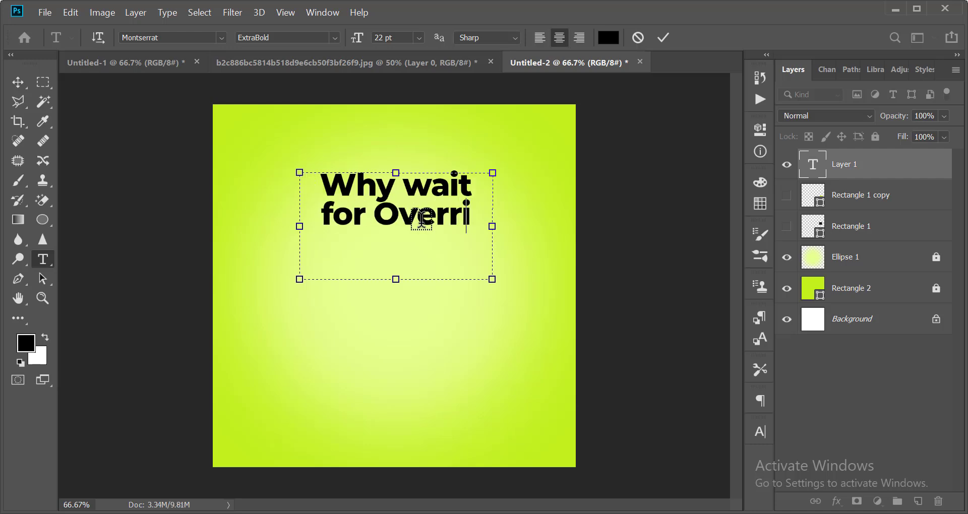
{"action": "key", "text": "BackSpace"}
{"action": "key", "text": "BackSpace"}
{"action": "type", "text": "-prices"}
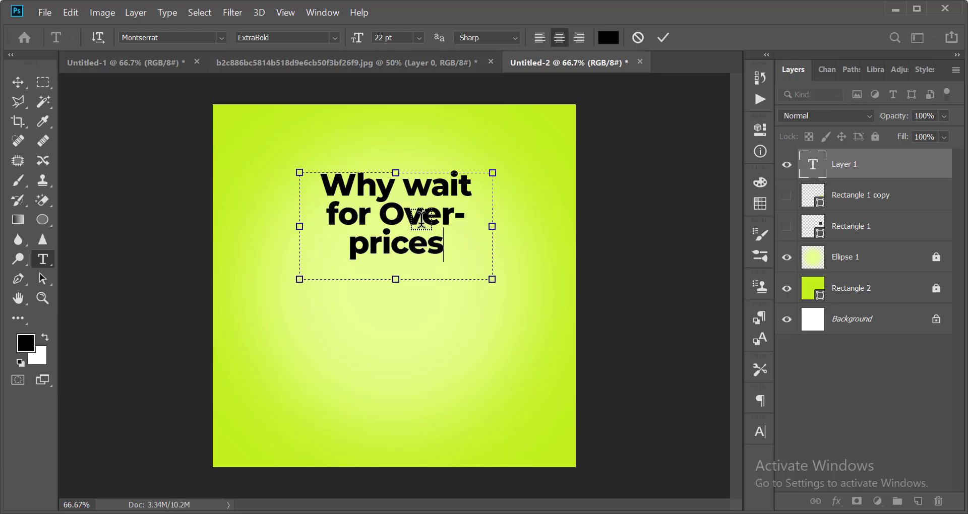
{"action": "type", "text": " rides"}
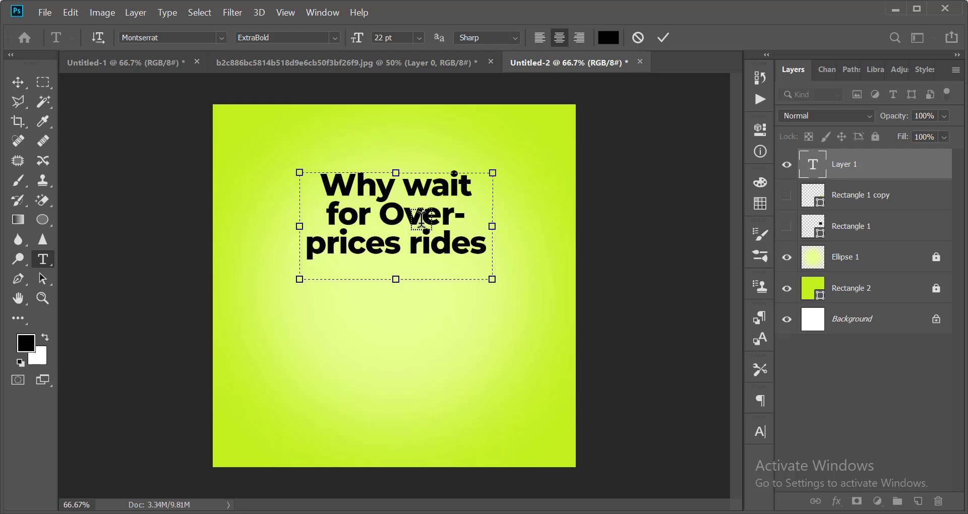
{"action": "key", "text": "BackSpace"}
{"action": "key", "text": "BackSpace"}
{"action": "key", "text": "BackSpace"}
{"action": "key", "text": "BackSpace"}
{"action": "key", "text": "BackSpace"}
{"action": "key", "text": "BackSpace"}
{"action": "left_click_drag", "start_coordinate": [495, 226], "coordinate": [560, 226]}
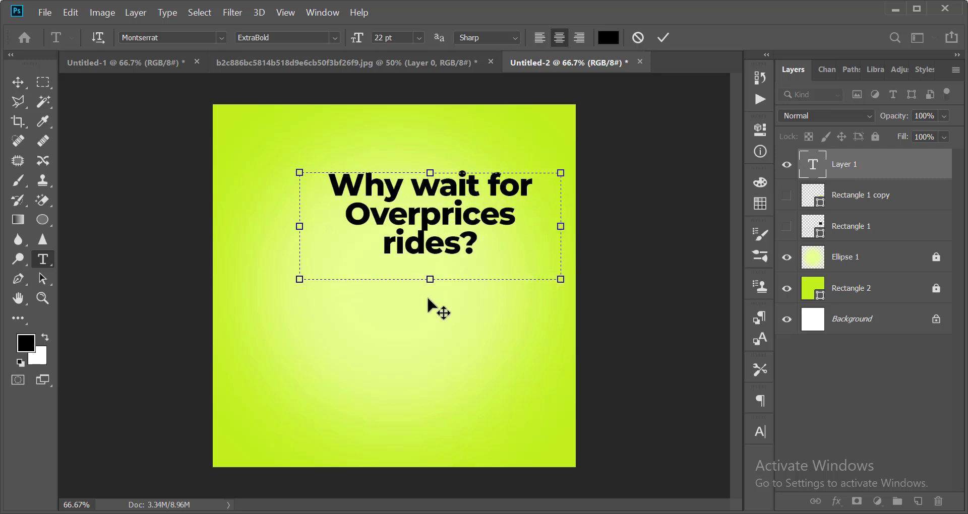
{"action": "left_click", "coordinate": [662, 37]}
Centre the headline and resize its text box so it wraps onto two lines.
{"action": "key", "text": "v"}
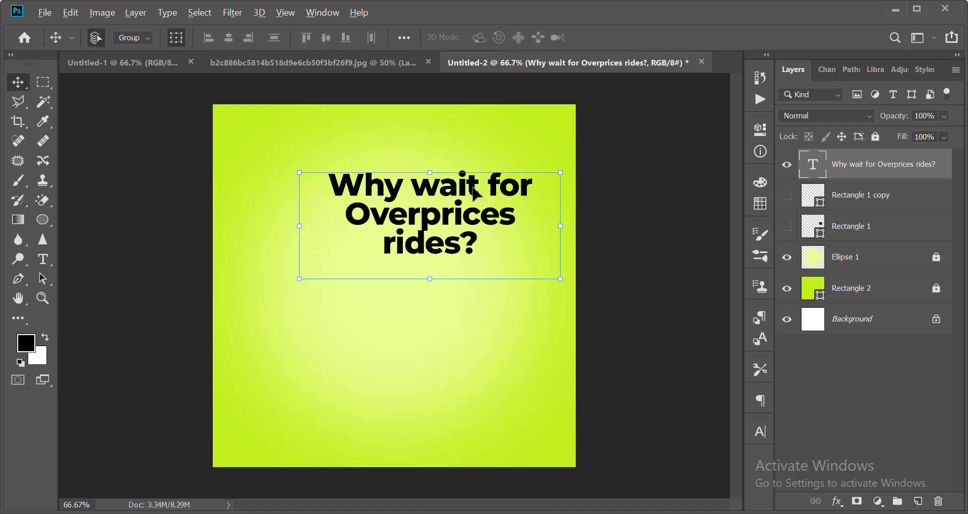
{"action": "left_click_drag", "start_coordinate": [479, 214], "coordinate": [444, 215]}
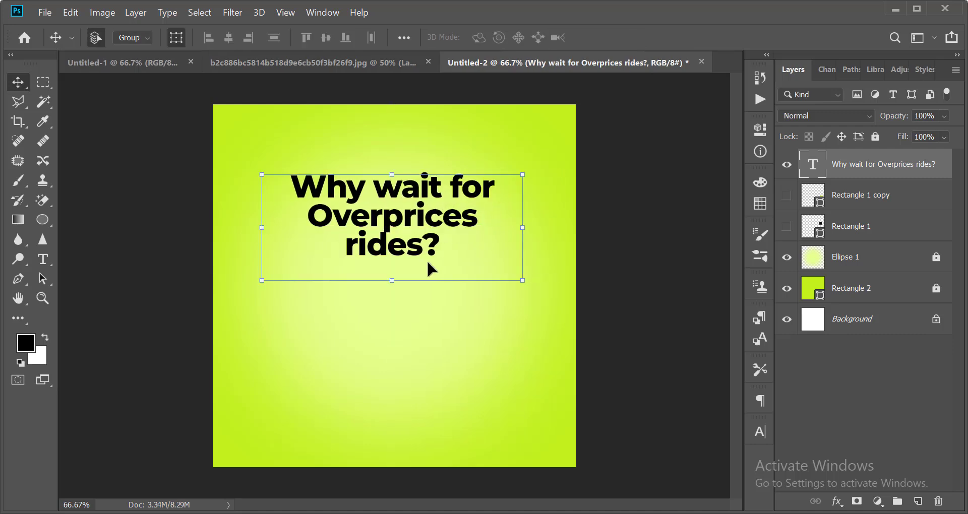
{"action": "scroll", "coordinate": [429, 258], "scroll_direction": "up", "scroll_amount": 1}
{"action": "key", "text": "t"}
{"action": "left_click", "coordinate": [406, 273]}
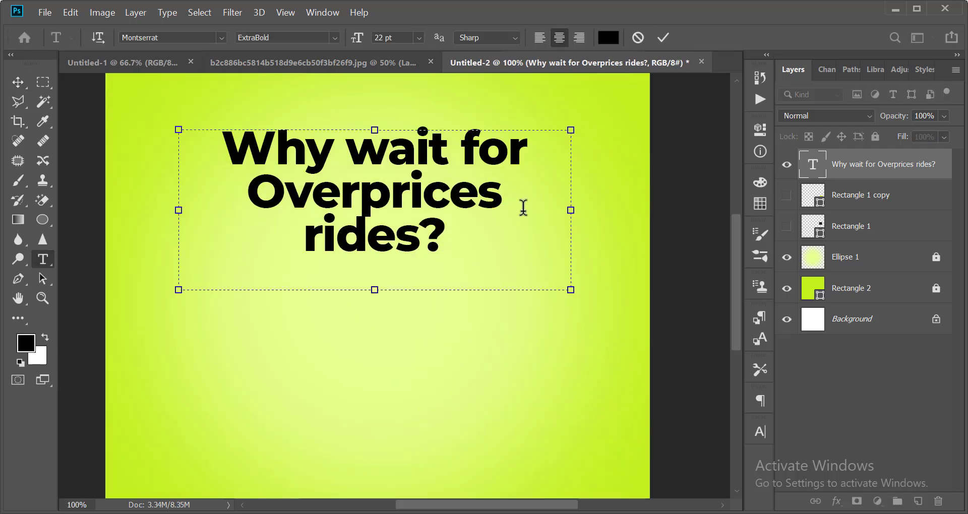
{"action": "left_click_drag", "start_coordinate": [572, 211], "coordinate": [598, 210]}
{"action": "left_click_drag", "start_coordinate": [397, 288], "coordinate": [404, 226]}
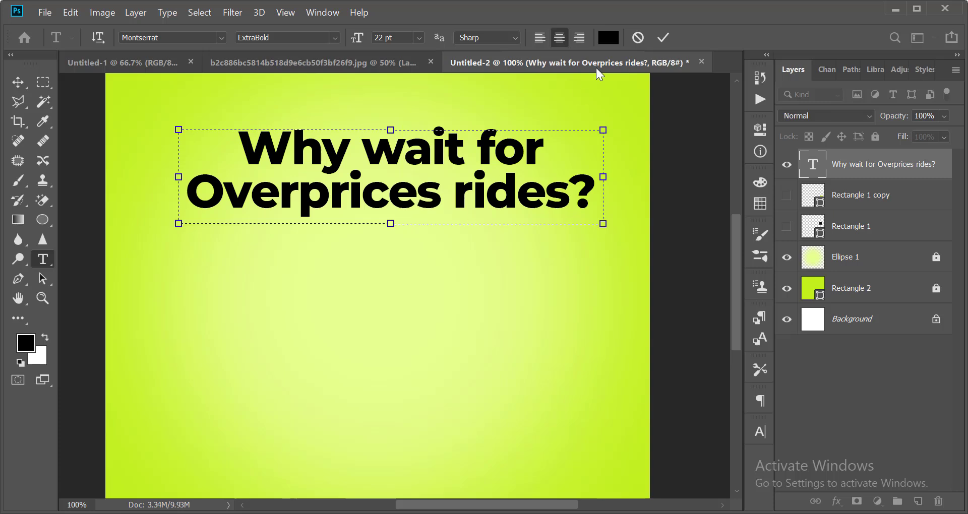
{"action": "left_click", "coordinate": [661, 36]}
Nudge the headline slightly lower and scale it to 87.5%.
{"action": "key", "text": "v"}
{"action": "key", "text": "ctrl+minus"}
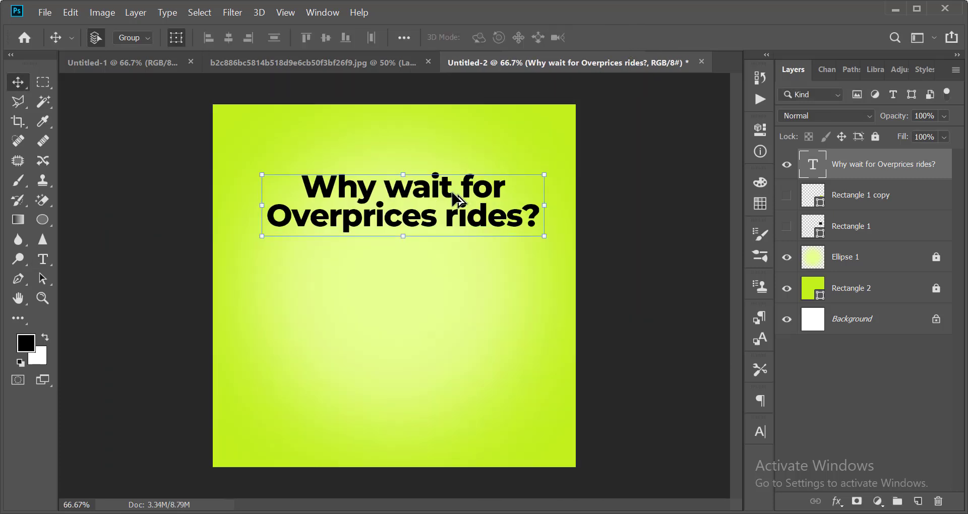
{"action": "left_click_drag", "start_coordinate": [428, 212], "coordinate": [423, 223]}
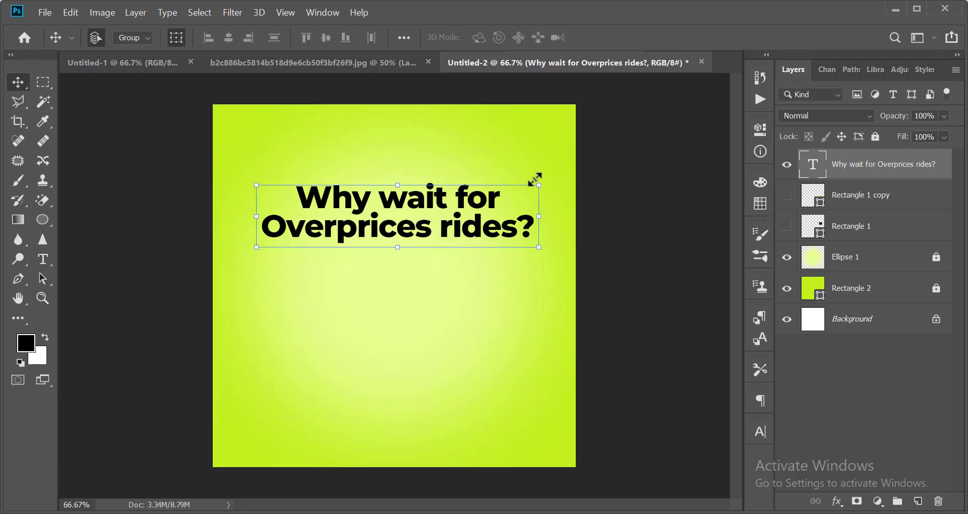
{"action": "left_click_drag", "start_coordinate": [538, 180], "coordinate": [523, 181]}
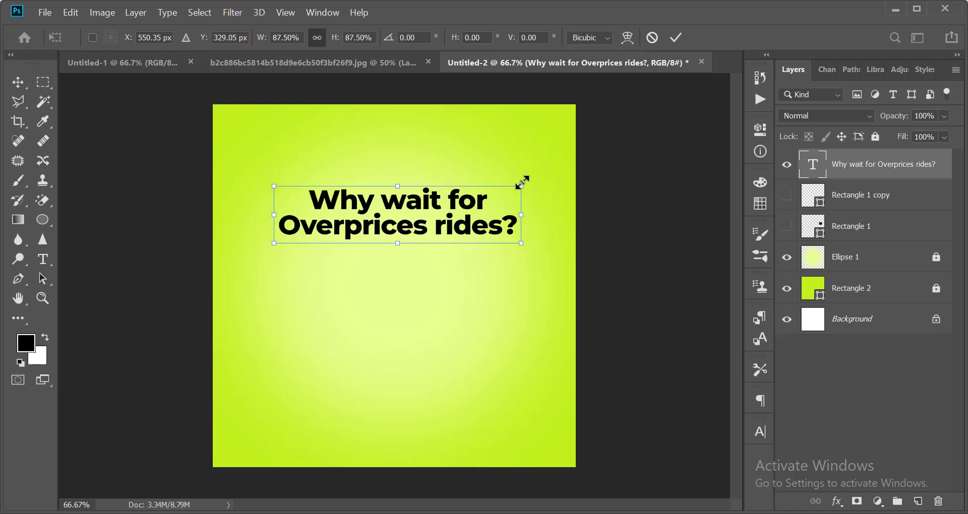
{"action": "key", "text": "Return"}
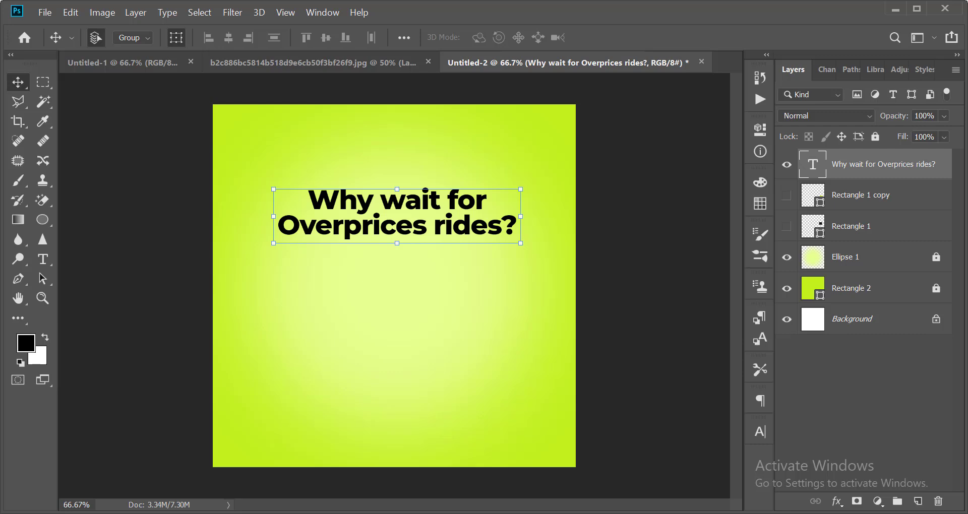
Type 'Set your price, ride your way' below the headline, capitalising Way and Your.
{"action": "left_click", "coordinate": [616, 304]}
{"action": "scroll", "coordinate": [443, 309], "scroll_direction": "down", "scroll_amount": 2}
{"action": "scroll", "coordinate": [436, 291], "scroll_direction": "up", "scroll_amount": 3}
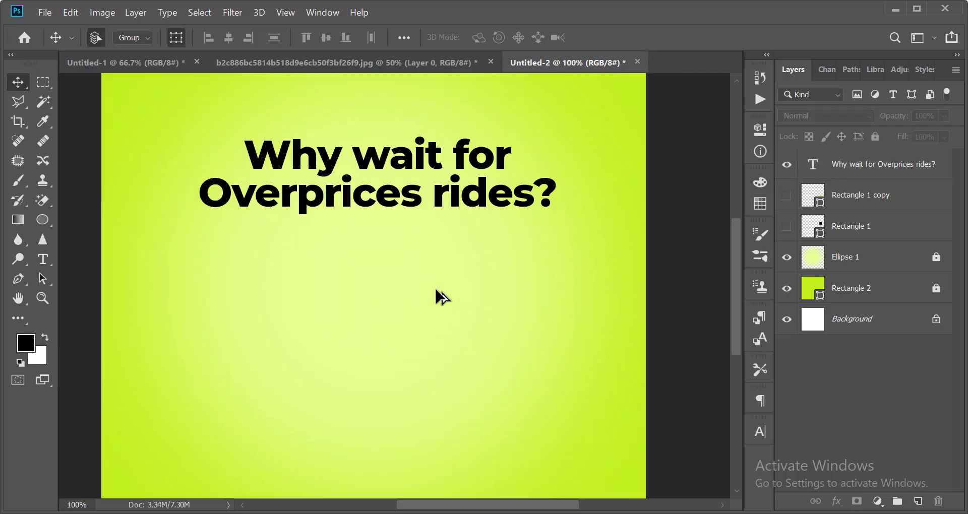
{"action": "key", "text": "t"}
{"action": "left_click", "coordinate": [261, 299]}
{"action": "type", "text": "Se"}
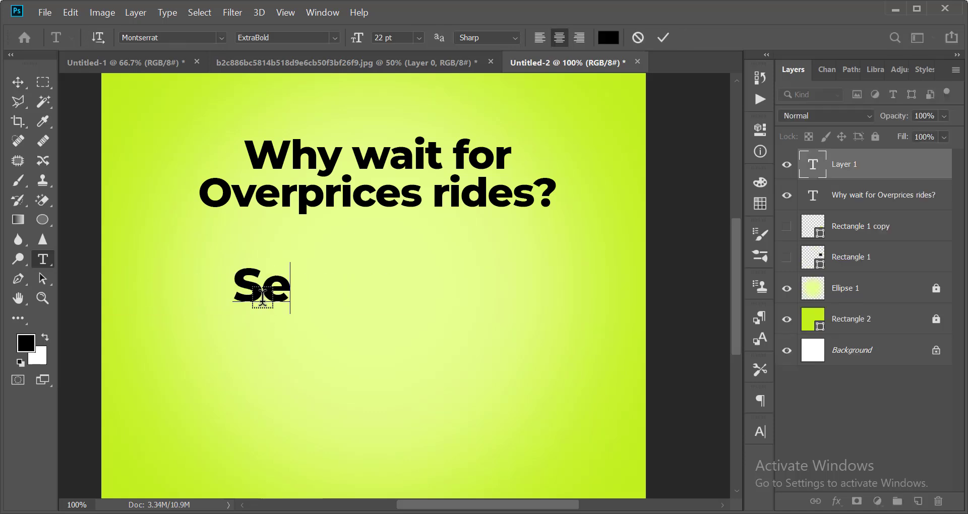
{"action": "type", "text": "t your"}
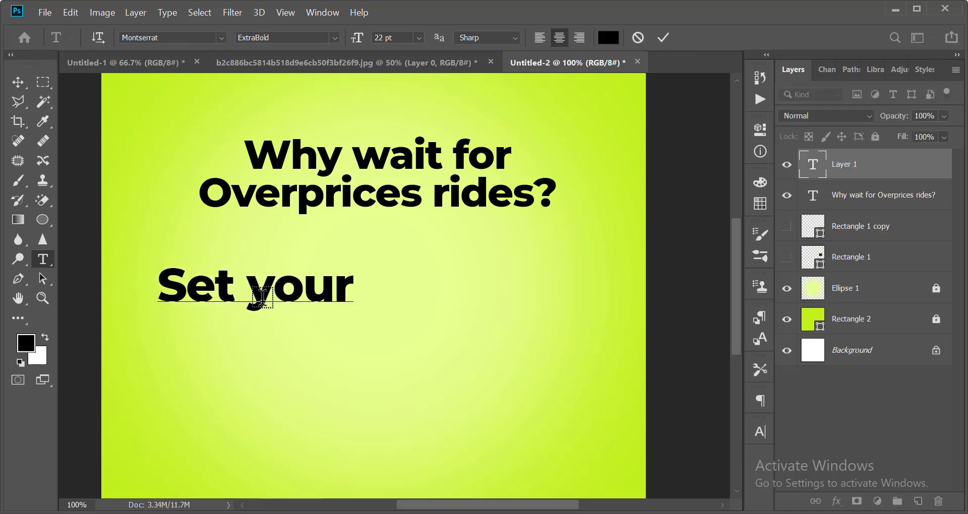
{"action": "type", "text": " price, "}
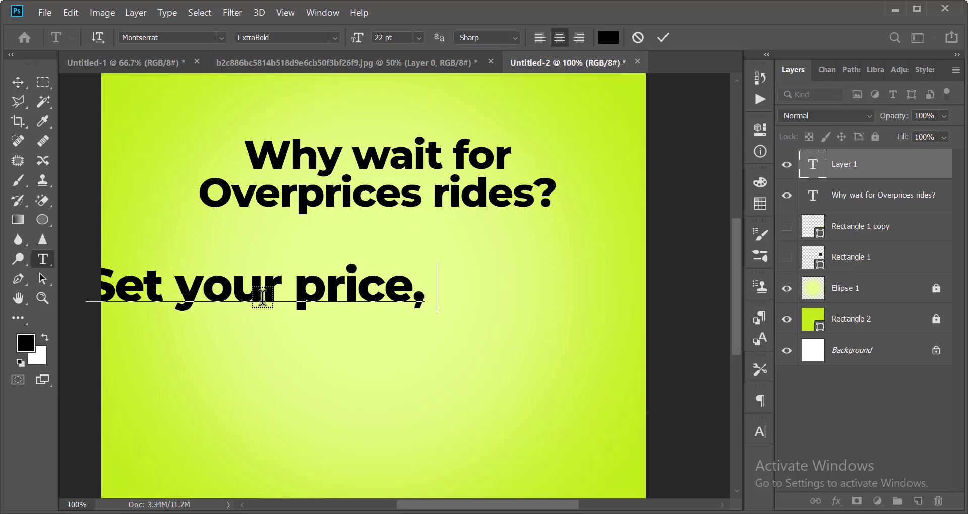
{"action": "type", "text": "ride"}
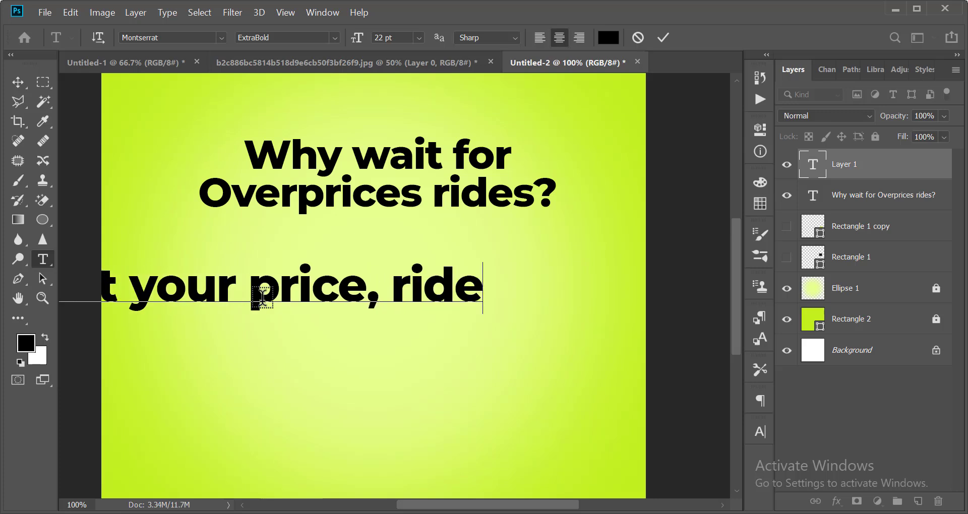
{"action": "type", "text": " your"}
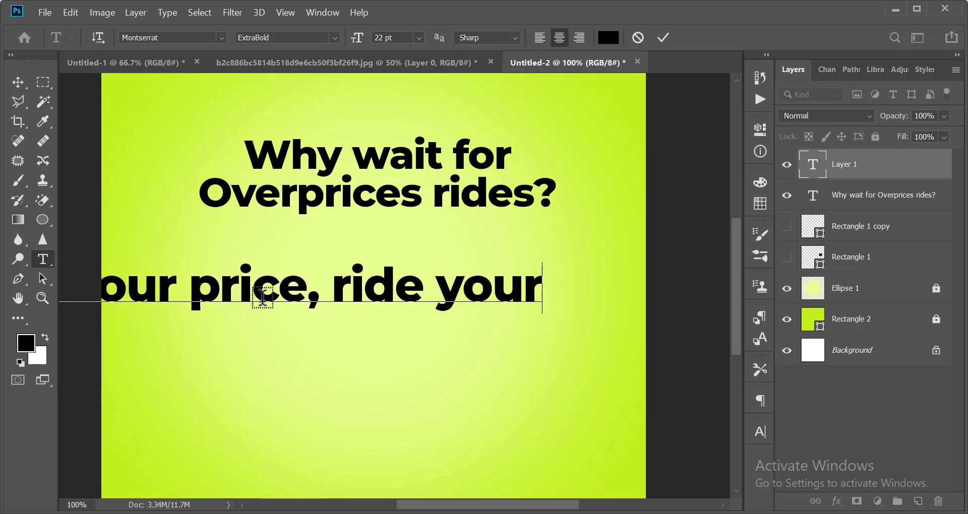
{"action": "type", "text": " way"}
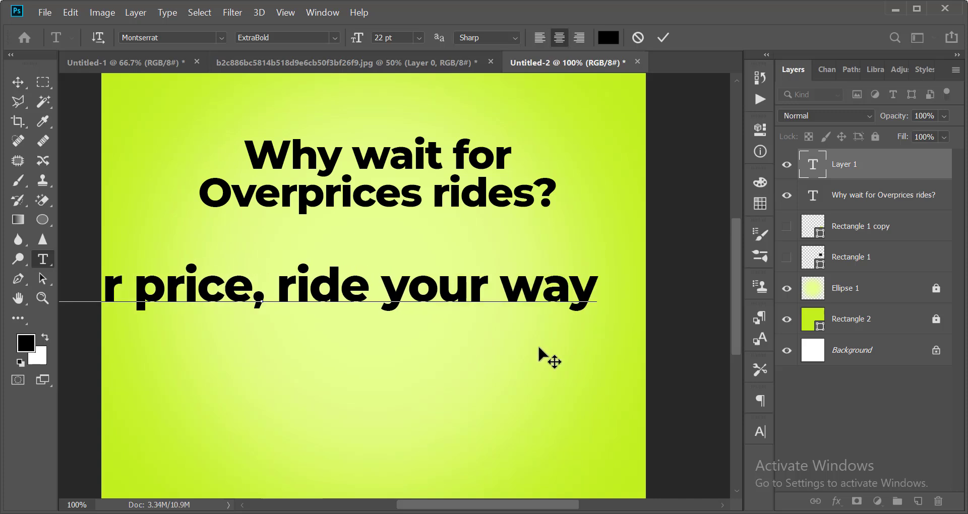
{"action": "left_click_drag", "start_coordinate": [542, 290], "coordinate": [515, 291]}
{"action": "type", "text": "W"}
{"action": "left_click_drag", "start_coordinate": [395, 291], "coordinate": [383, 293]}
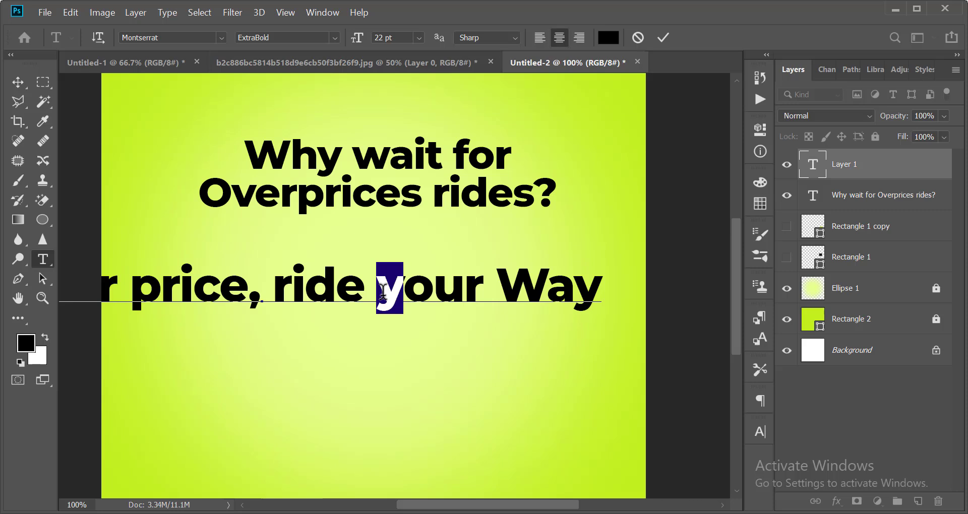
{"action": "type", "text": "Y"}
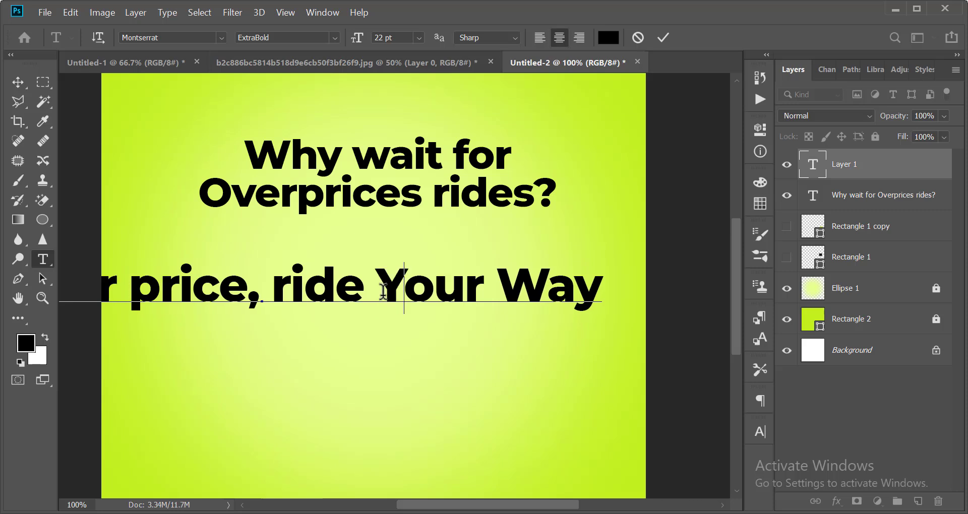
{"action": "left_click", "coordinate": [658, 40]}
Shift the subheading right, capitalise Ride, Price and Your, and shrink it to fit the canvas.
{"action": "key", "text": "v"}
{"action": "left_click_drag", "start_coordinate": [249, 302], "coordinate": [385, 286]}
{"action": "key", "text": "t"}
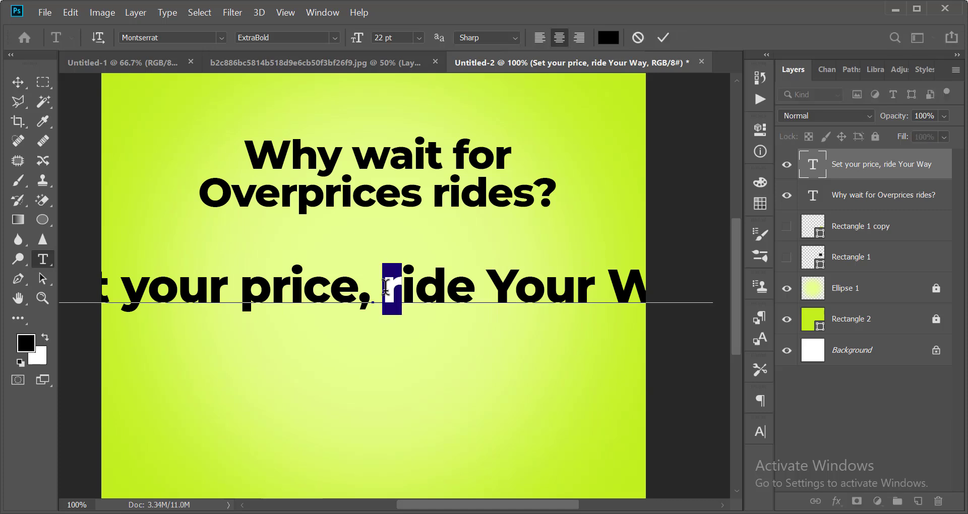
{"action": "type", "text": "R"}
{"action": "left_click_drag", "start_coordinate": [254, 289], "coordinate": [236, 291]}
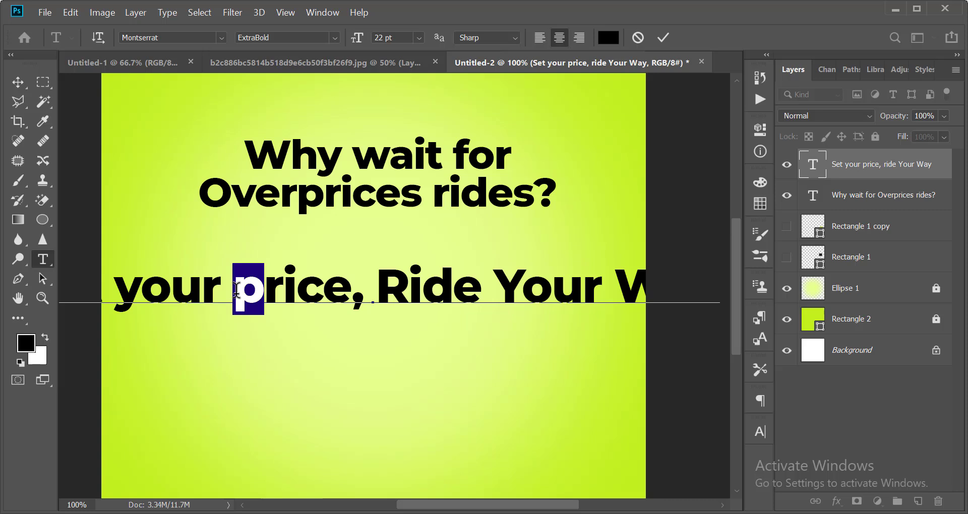
{"action": "type", "text": "P"}
{"action": "key", "text": "ctrl+a"}
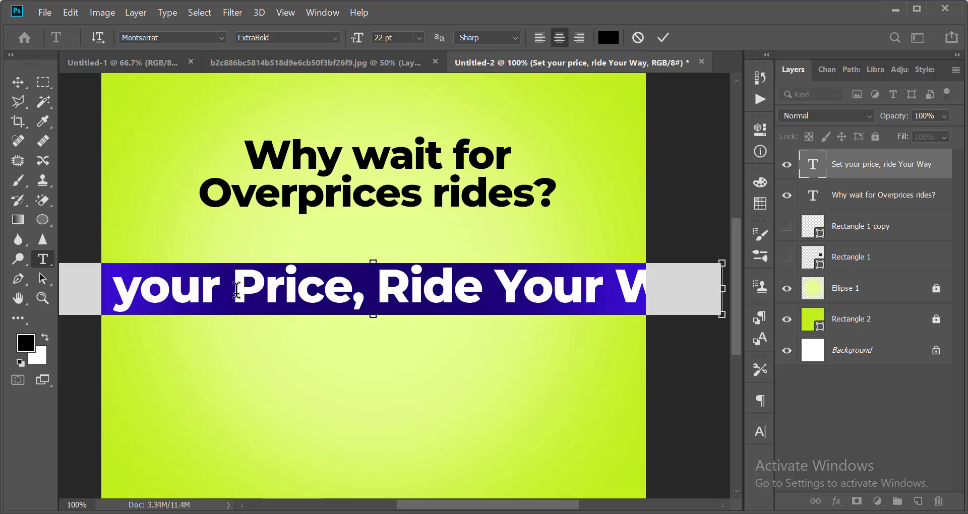
{"action": "key", "text": "ctrl+shift+comma"}
{"action": "key", "text": "ctrl+shift+comma"}
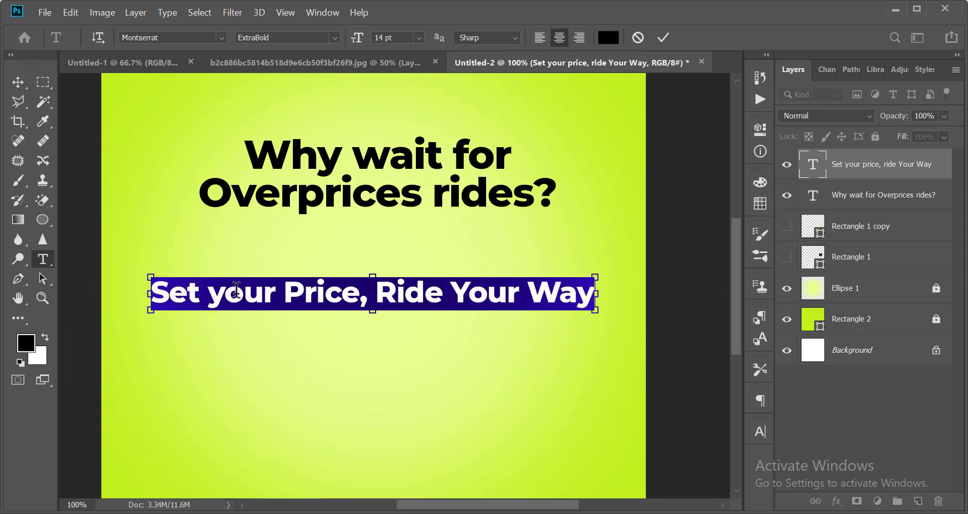
{"action": "left_click", "coordinate": [222, 297]}
{"action": "left_click_drag", "start_coordinate": [222, 297], "coordinate": [210, 297]}
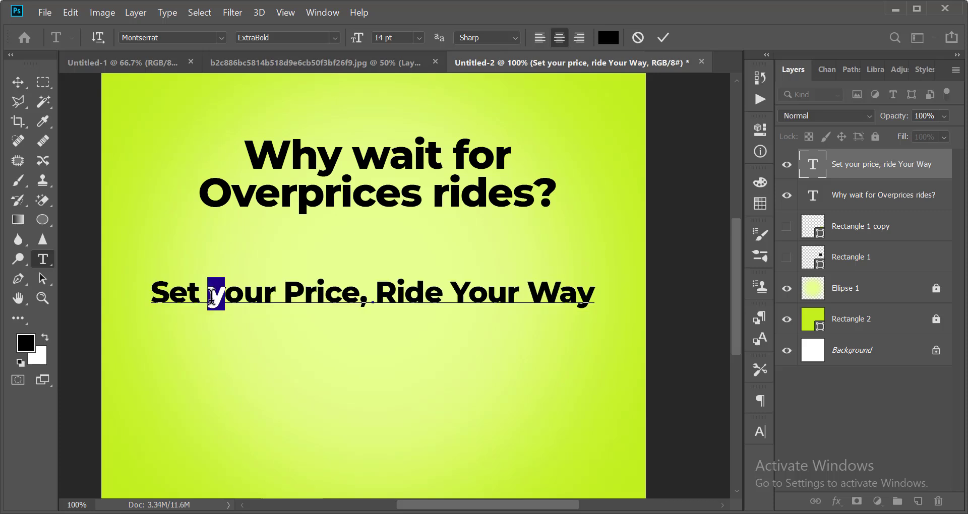
{"action": "type", "text": "Y"}
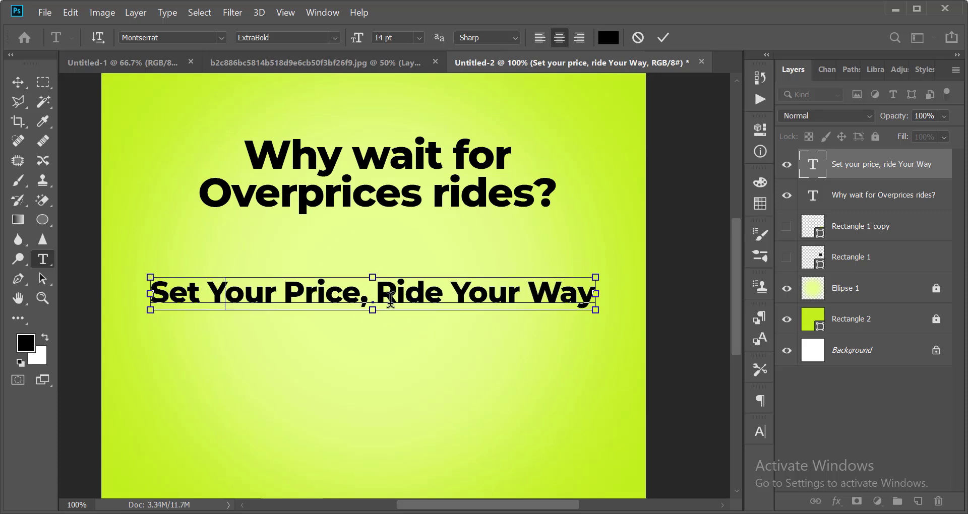
{"action": "key", "text": "ctrl+a"}
{"action": "left_click", "coordinate": [663, 37]}
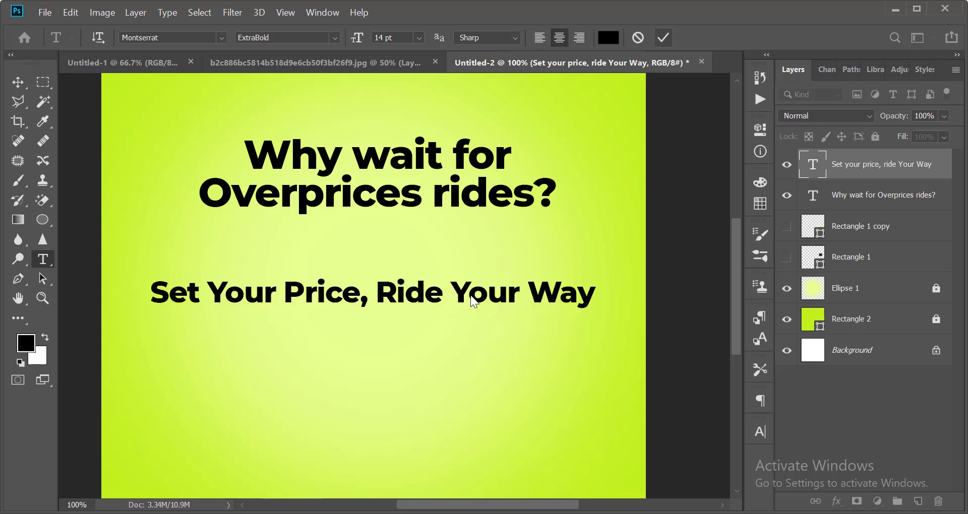
{"action": "key", "text": "v"}
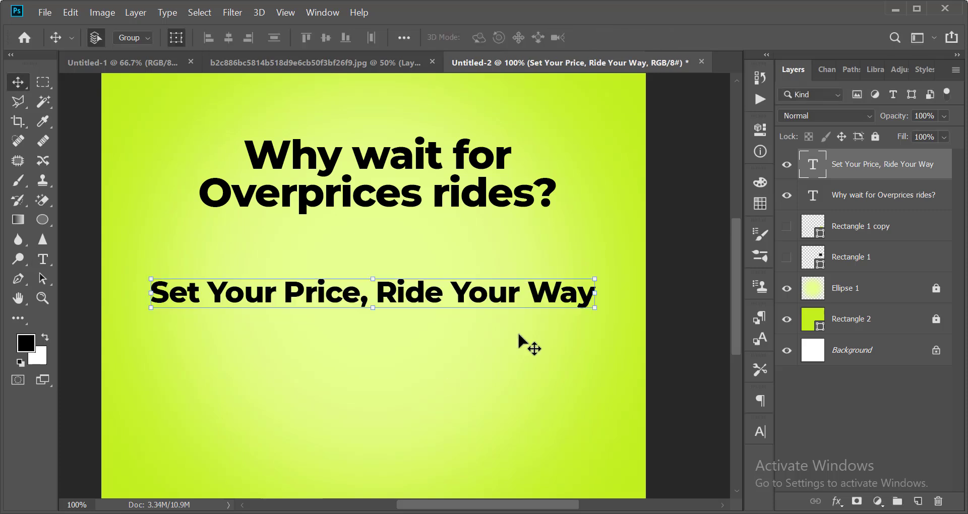
Format the subheading as 9 pt SemiBold Italic with -50 tracking.
{"action": "left_click", "coordinate": [759, 432]}
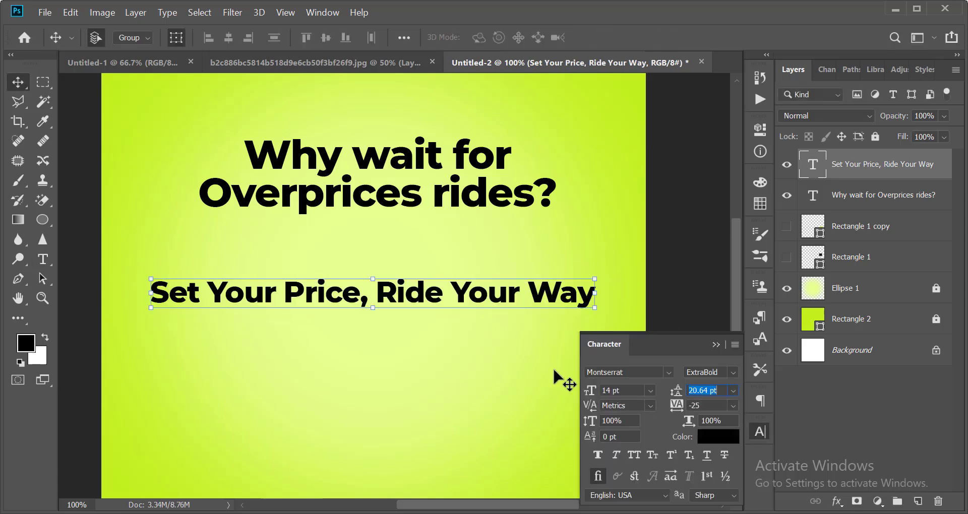
{"action": "left_click", "coordinate": [651, 392]}
{"action": "left_click", "coordinate": [628, 249]}
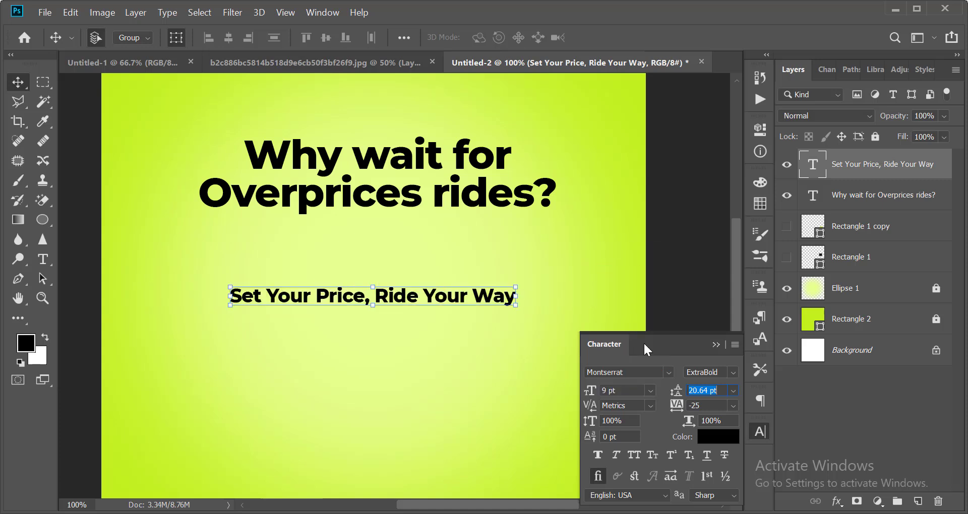
{"action": "left_click", "coordinate": [733, 372]}
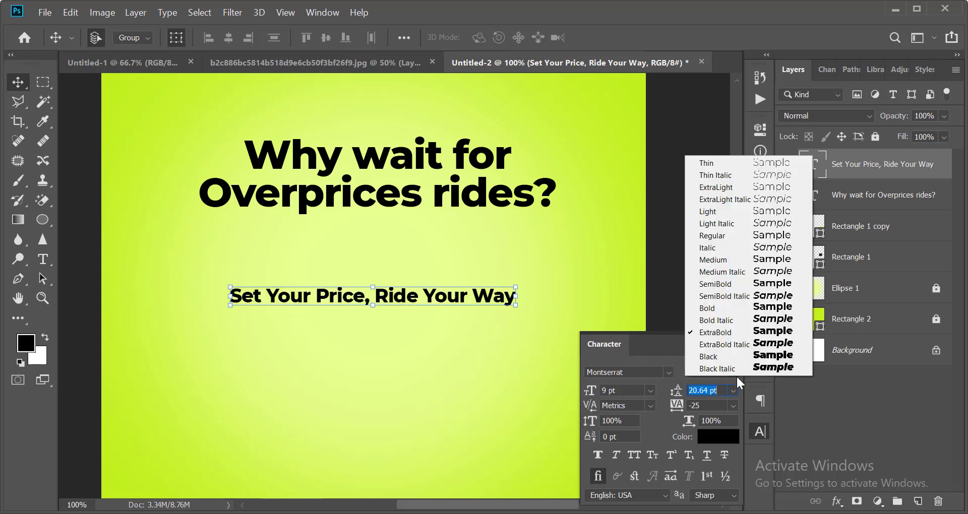
{"action": "left_click", "coordinate": [726, 271]}
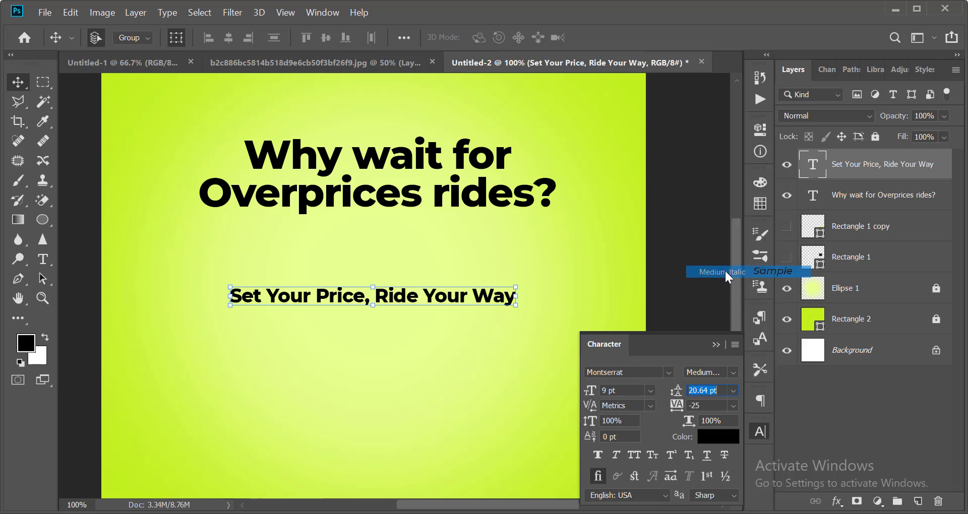
{"action": "left_click", "coordinate": [732, 372]}
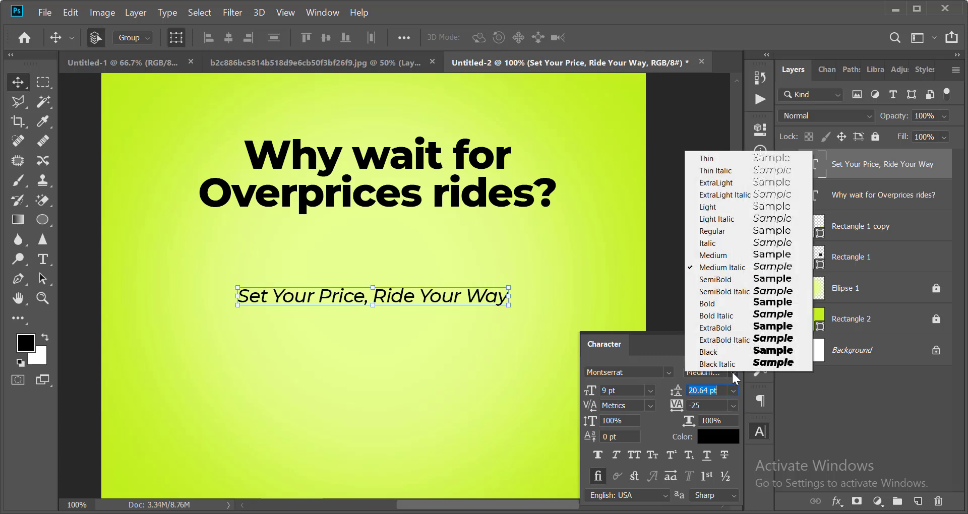
{"action": "left_click", "coordinate": [726, 290]}
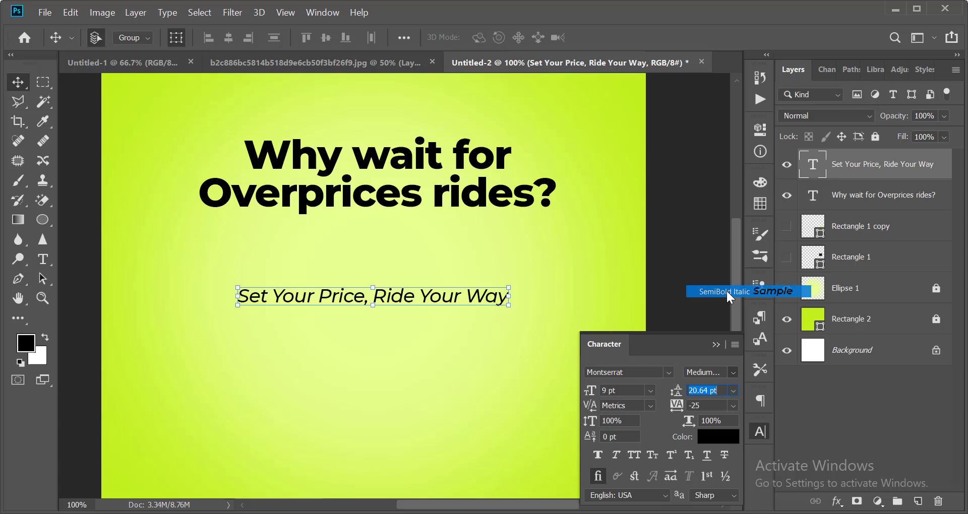
{"action": "left_click", "coordinate": [758, 432]}
{"action": "left_click", "coordinate": [758, 432]}
{"action": "left_click", "coordinate": [733, 405]}
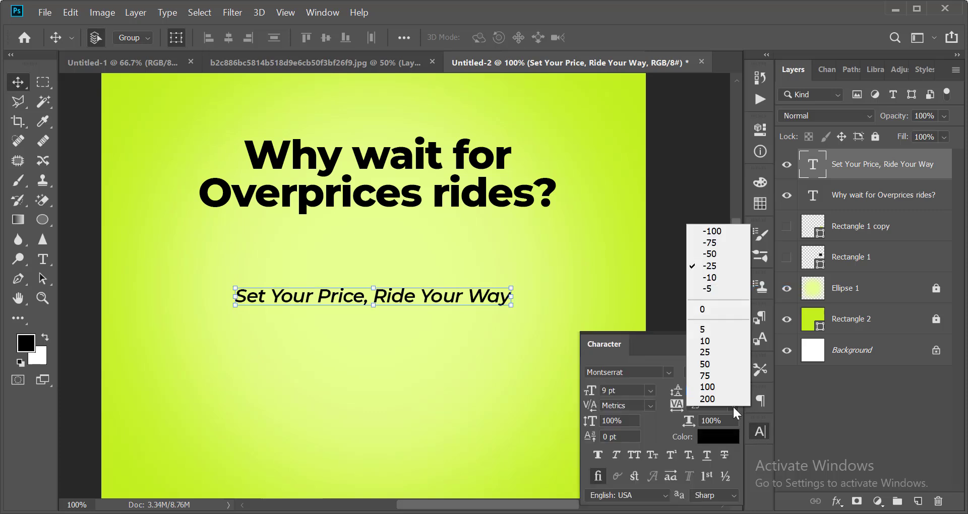
{"action": "left_click", "coordinate": [717, 252]}
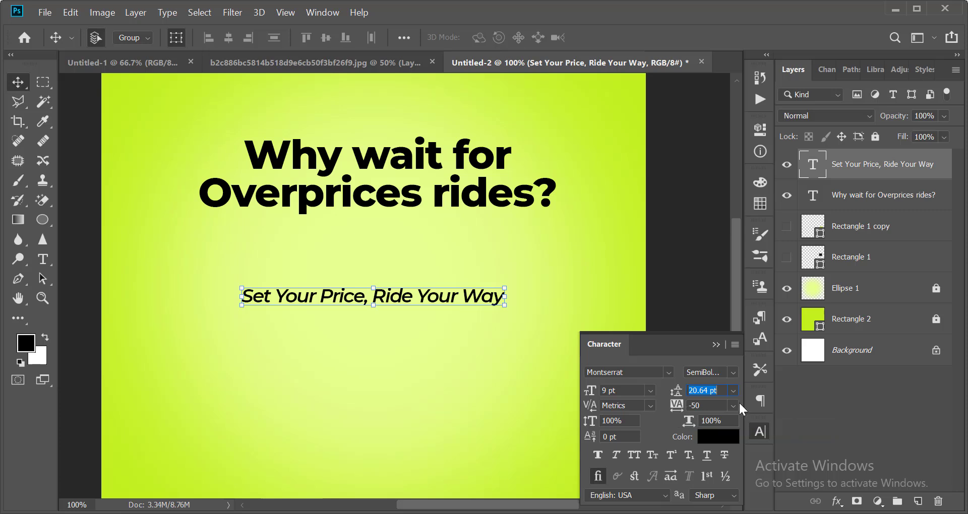
{"action": "left_click", "coordinate": [759, 429]}
Nudge the subheading up closer to the headline.
{"action": "scroll", "coordinate": [418, 347], "scroll_direction": "up", "scroll_amount": 2}
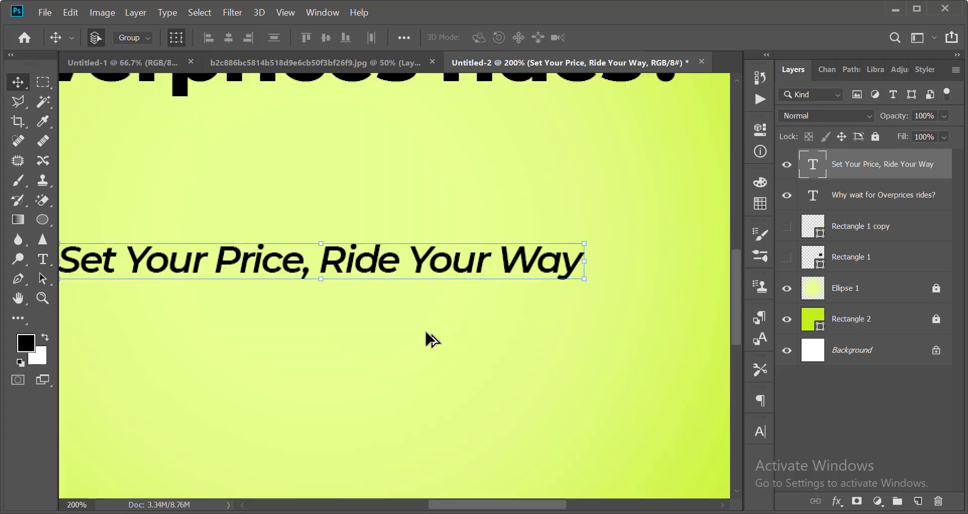
{"action": "scroll", "coordinate": [463, 237], "scroll_direction": "down", "scroll_amount": 1}
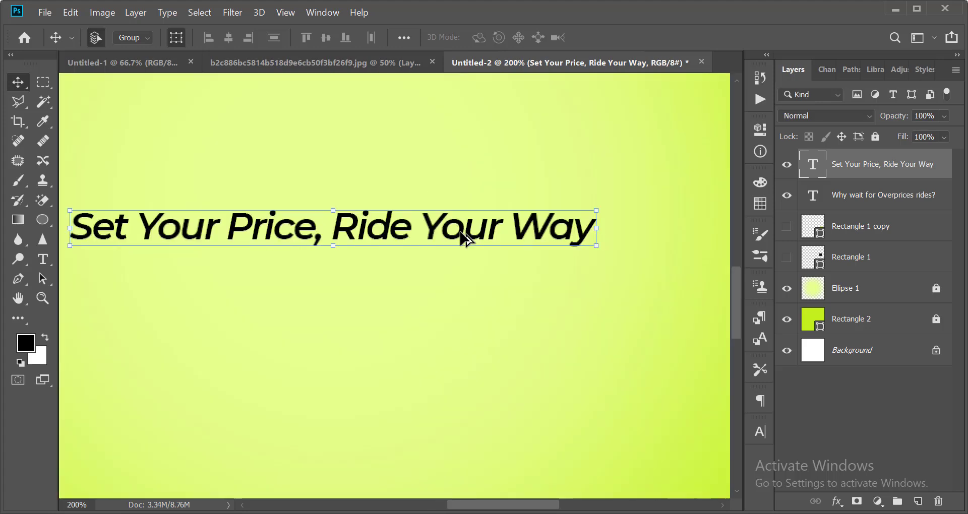
{"action": "scroll", "coordinate": [463, 237], "scroll_direction": "down", "scroll_amount": 2}
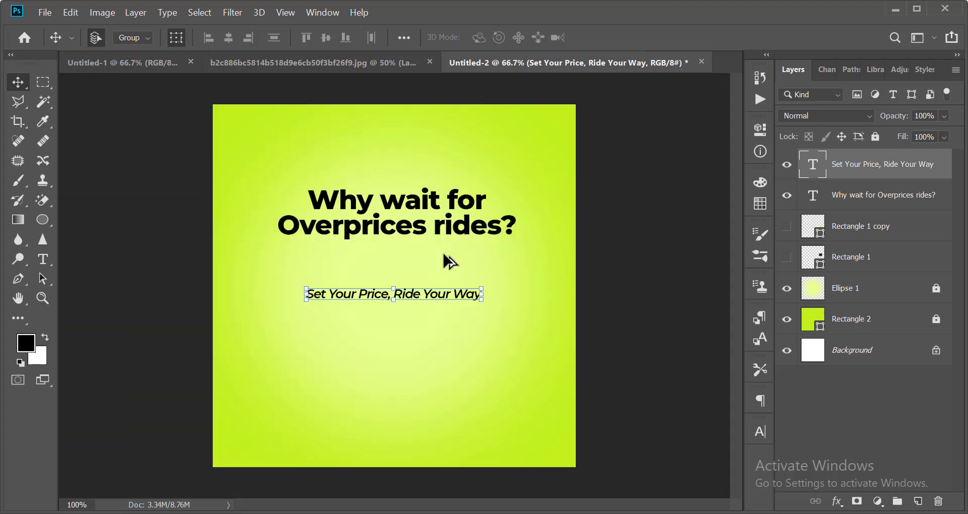
{"action": "scroll", "coordinate": [444, 260], "scroll_direction": "up", "scroll_amount": 1}
{"action": "key", "text": "shift+Up"}
{"action": "key", "text": "shift+Up"}
{"action": "key", "text": "shift+Up"}
{"action": "key", "text": "shift+Up"}
{"action": "key", "text": "shift+Up"}
{"action": "key", "text": "shift+Up"}
{"action": "key", "text": "shift+Up"}
{"action": "key", "text": "shift+Up"}
{"action": "key", "text": "shift+Up"}
{"action": "key", "text": "shift+Up"}
{"action": "key", "text": "shift+Up"}
{"action": "key", "text": "shift+Up"}
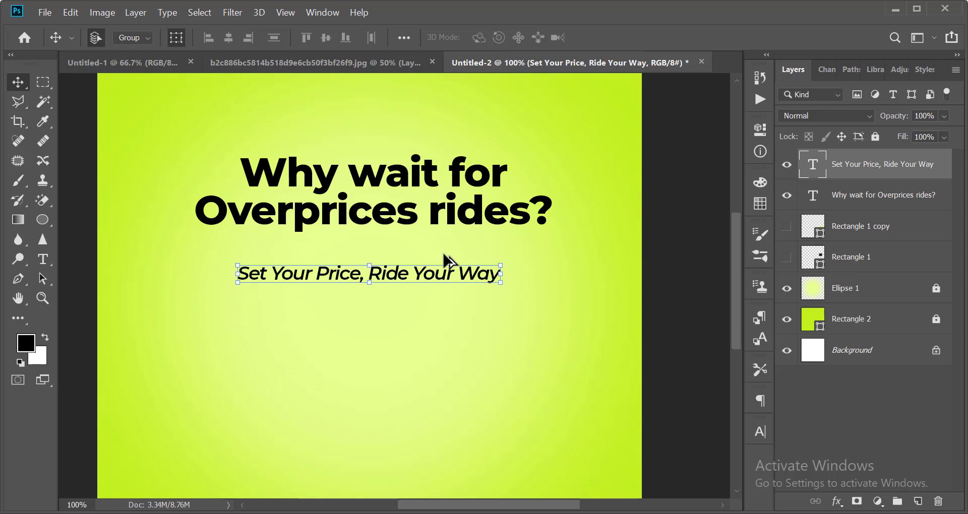
{"action": "key", "text": "Down"}
{"action": "key", "text": "Down"}
{"action": "key", "text": "Down"}
{"action": "key", "text": "Down"}
{"action": "key", "text": "Down"}
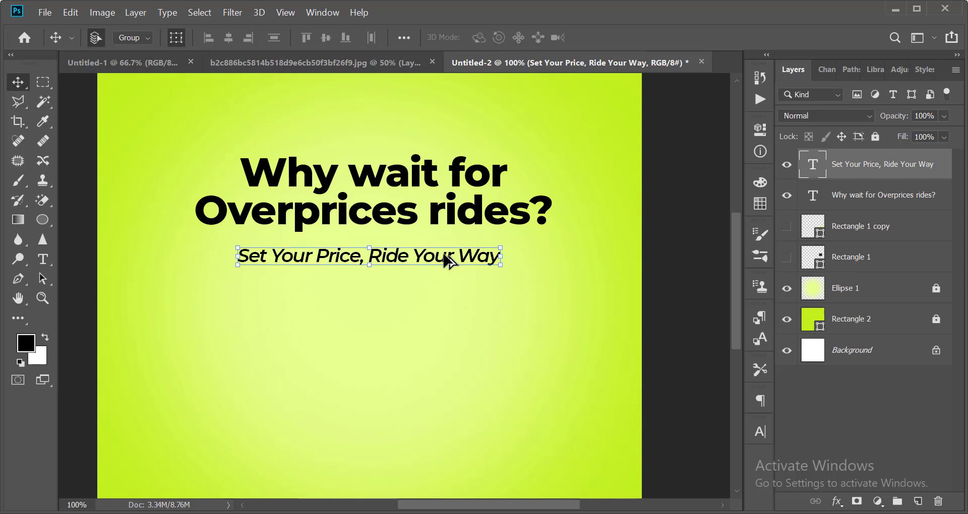
Move both text lines up slightly and align them to the Background's horizontal centre.
{"action": "scroll", "coordinate": [444, 256], "scroll_direction": "down", "scroll_amount": 1}
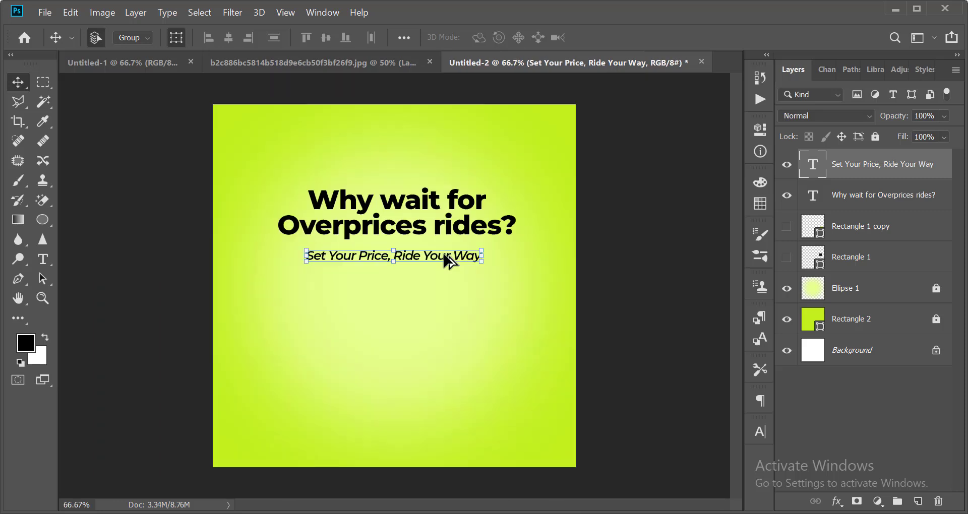
{"action": "left_click", "coordinate": [435, 224], "text": "shift"}
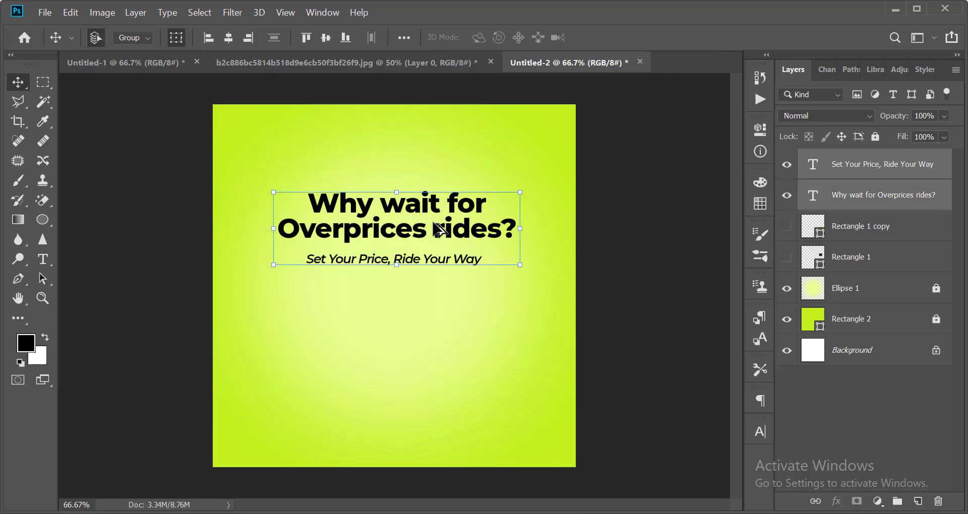
{"action": "key", "text": "shift+Up"}
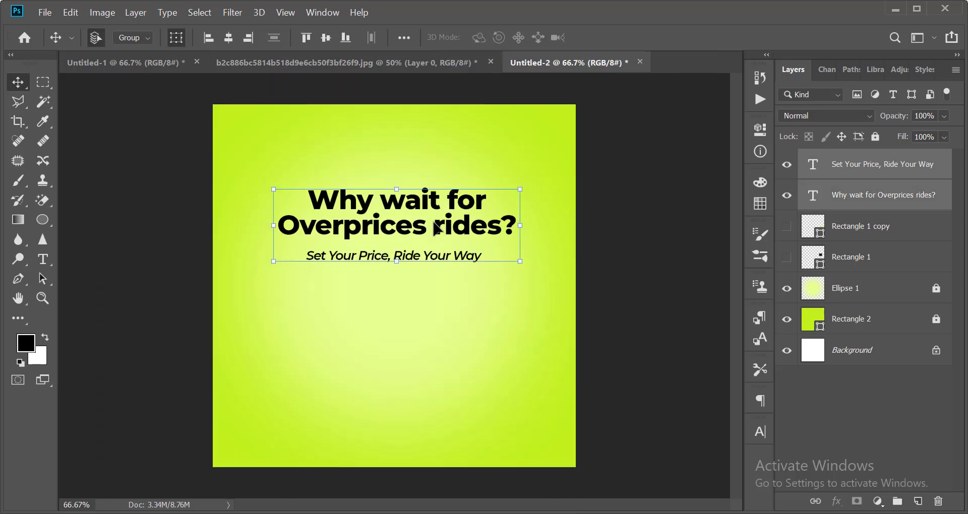
{"action": "left_click", "coordinate": [865, 358], "text": "ctrl"}
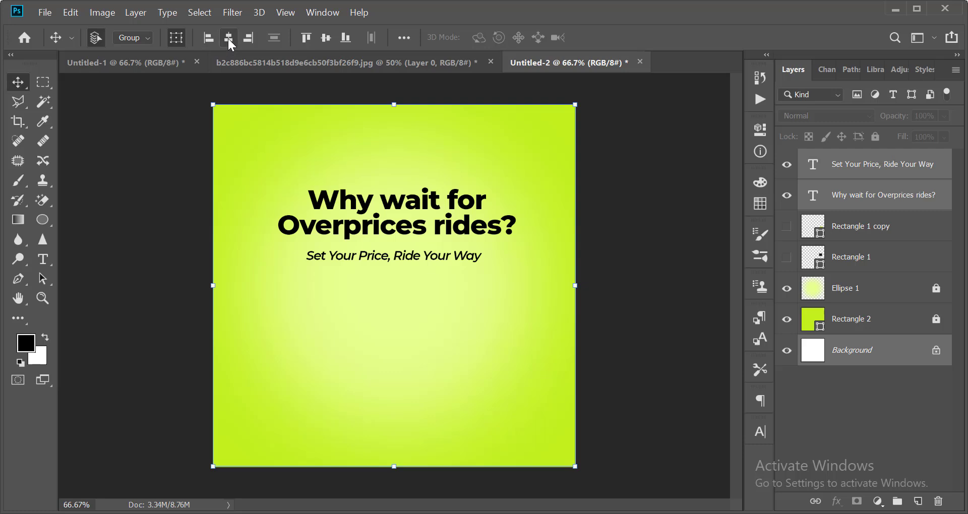
{"action": "left_click", "coordinate": [229, 39]}
{"action": "left_click", "coordinate": [649, 324]}
{"action": "scroll", "coordinate": [584, 242], "scroll_direction": "down", "scroll_amount": 4}
{"action": "scroll", "coordinate": [584, 242], "scroll_direction": "up", "scroll_amount": 4}
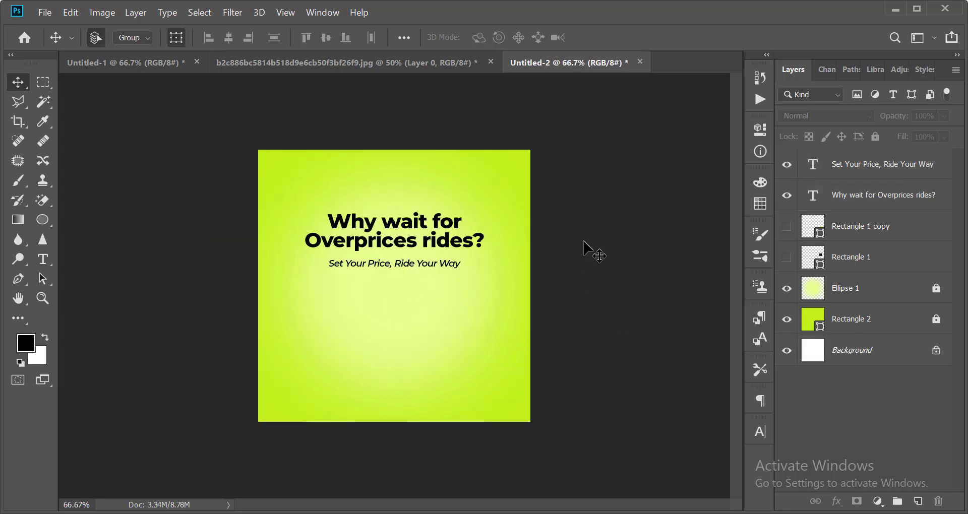
{"action": "scroll", "coordinate": [562, 248], "scroll_direction": "down", "scroll_amount": 4}
{"action": "scroll", "coordinate": [562, 248], "scroll_direction": "up", "scroll_amount": 4}
Open InDrive_Logo.svg, the pngwing.com (3) wave image and the blue SUV image together.
{"action": "key", "text": "ctrl+o"}
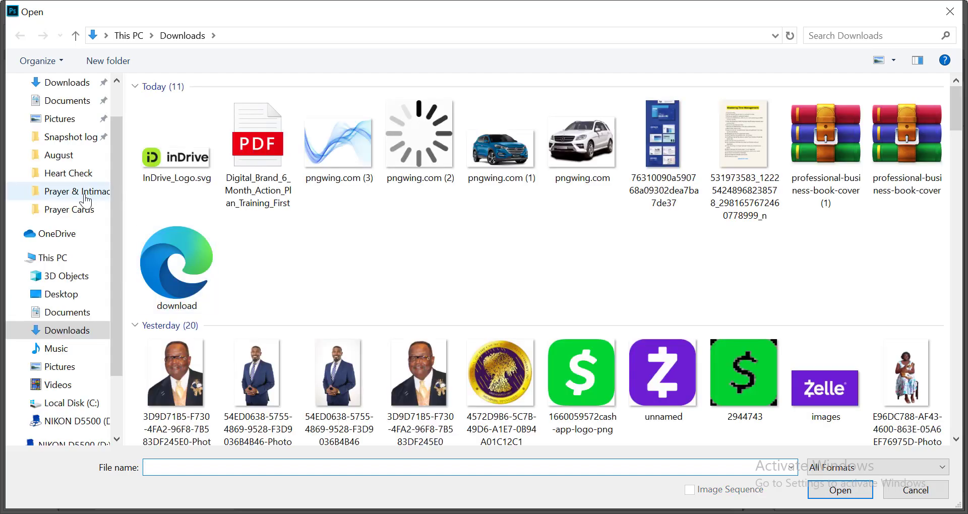
{"action": "scroll", "coordinate": [88, 151], "scroll_direction": "up", "scroll_amount": 1}
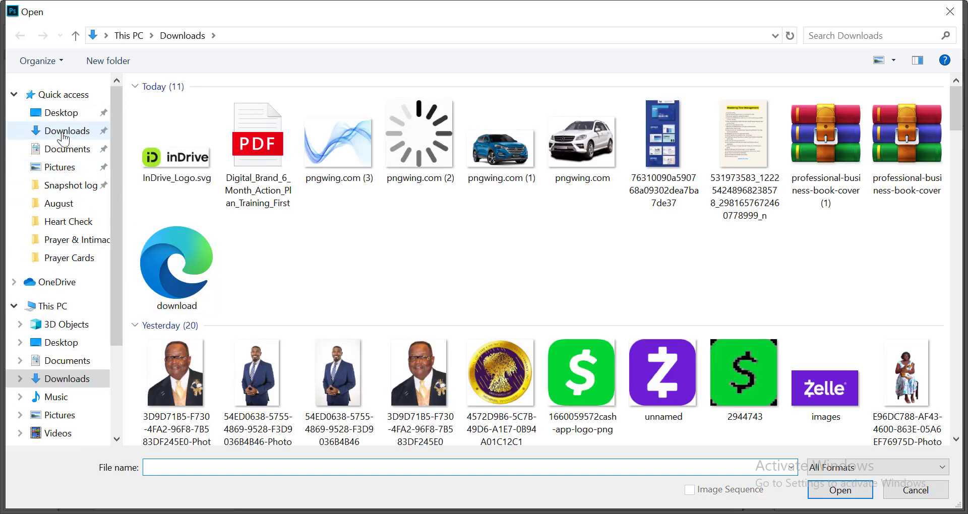
{"action": "left_click", "coordinate": [168, 164]}
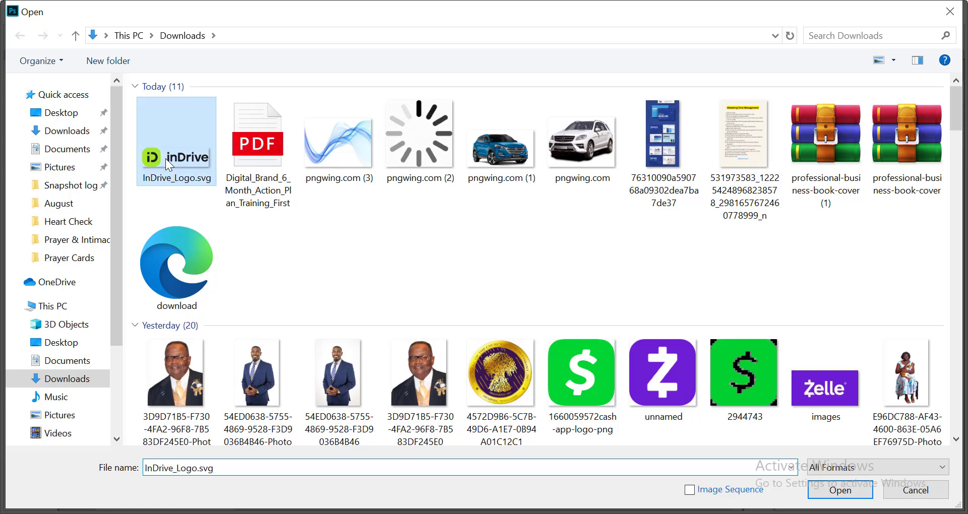
{"action": "left_click", "coordinate": [341, 153], "text": "ctrl"}
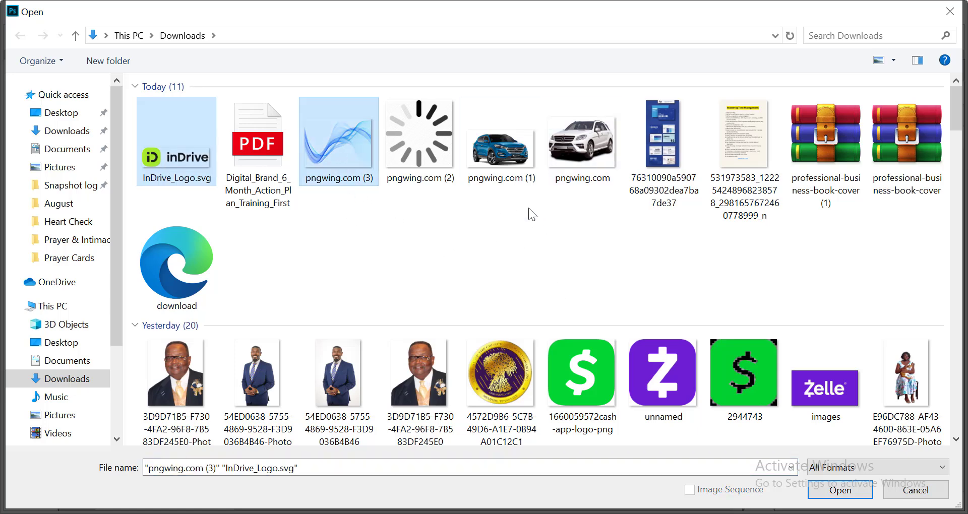
{"action": "left_click", "coordinate": [515, 157], "text": "ctrl"}
{"action": "key", "text": "Return"}
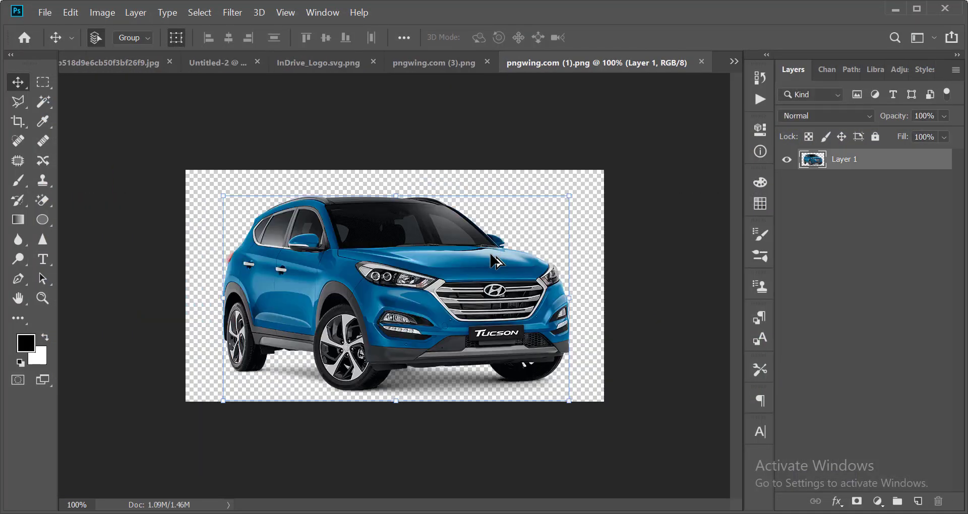
Copy the whole SUV image, close its document and paste it into the poster.
{"action": "key", "text": "ctrl+a"}
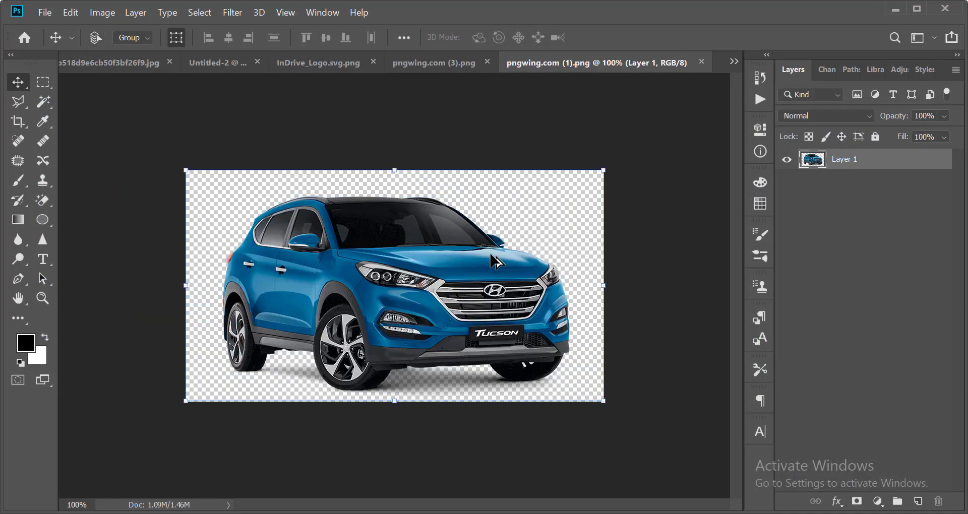
{"action": "left_click", "coordinate": [700, 61]}
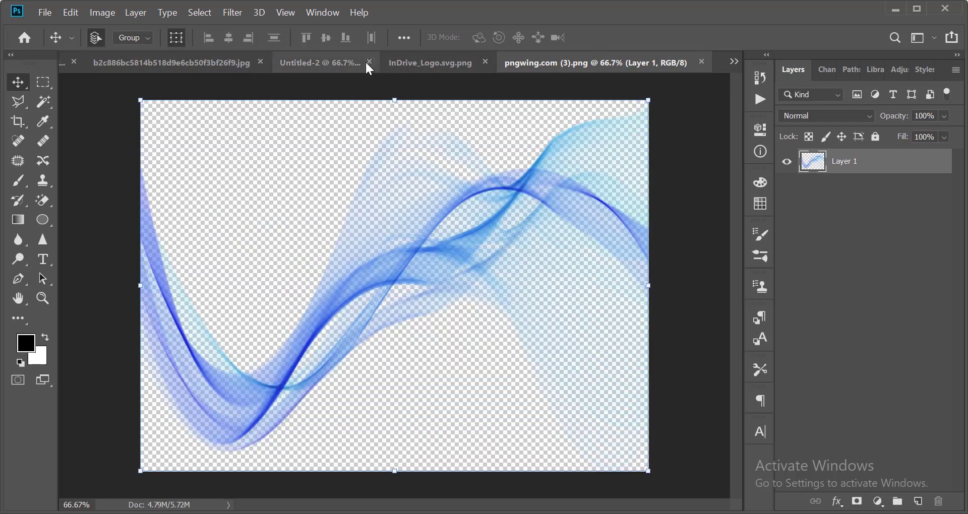
{"action": "left_click", "coordinate": [403, 61]}
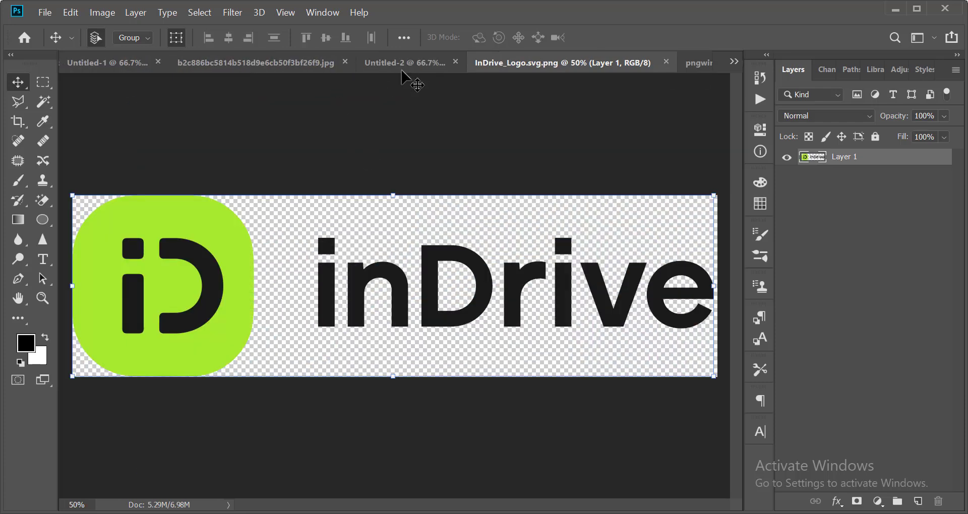
{"action": "left_click", "coordinate": [402, 58]}
{"action": "key", "text": "ctrl+v"}
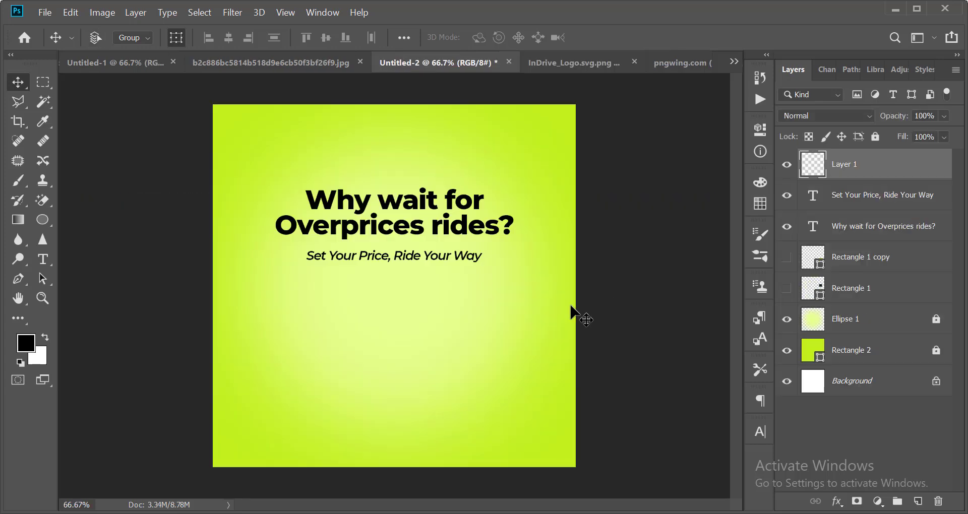
Move the SUV below the subheading and recolour it lime green with Hue -125, Saturation +50.
{"action": "left_click_drag", "start_coordinate": [403, 271], "coordinate": [404, 342]}
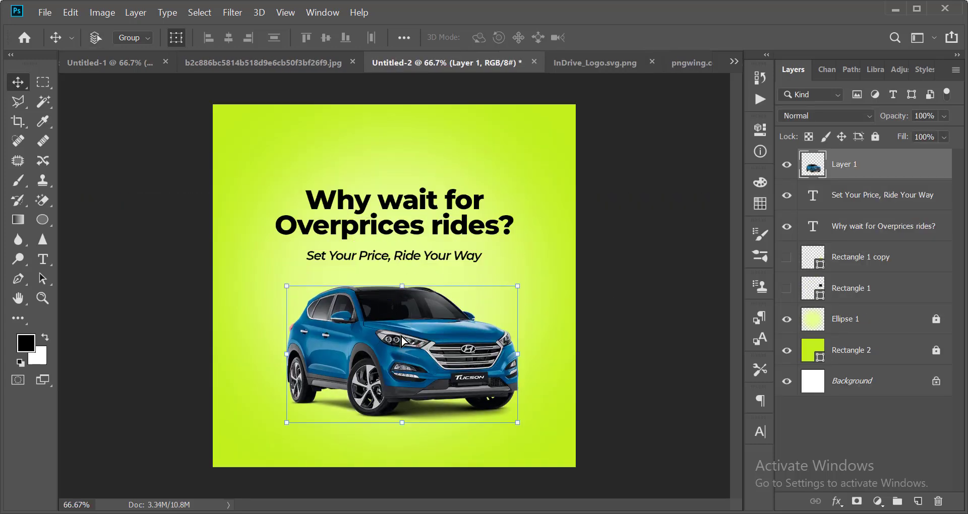
{"action": "key", "text": "ctrl+u"}
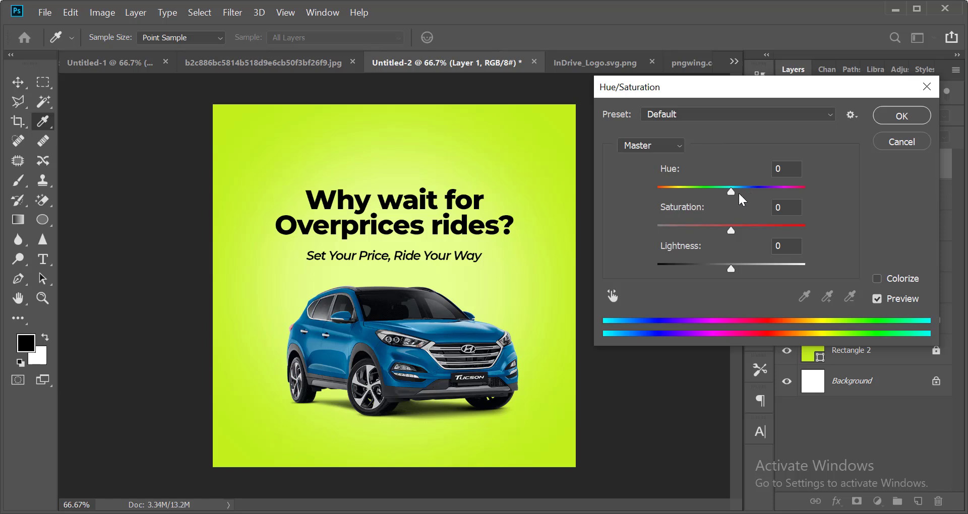
{"action": "left_click_drag", "start_coordinate": [731, 191], "coordinate": [687, 196]}
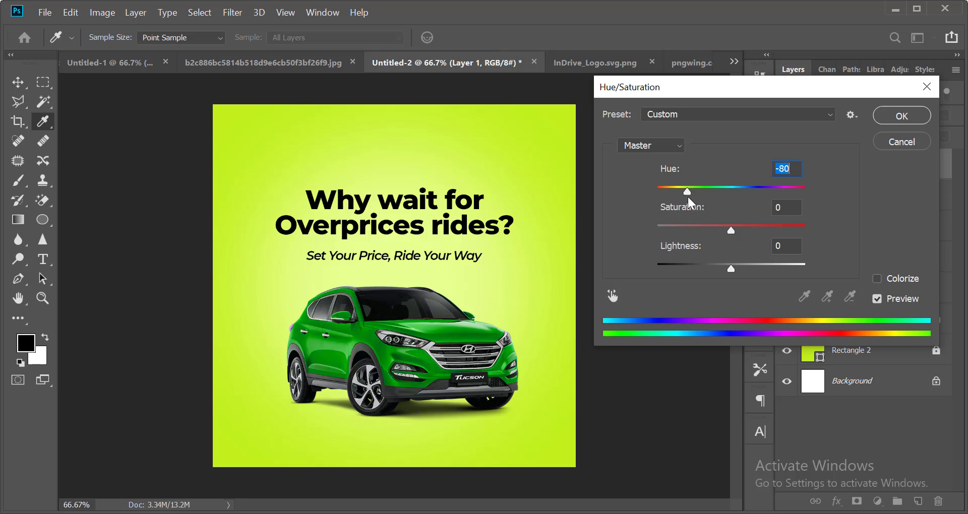
{"action": "left_click_drag", "start_coordinate": [730, 230], "coordinate": [757, 229]}
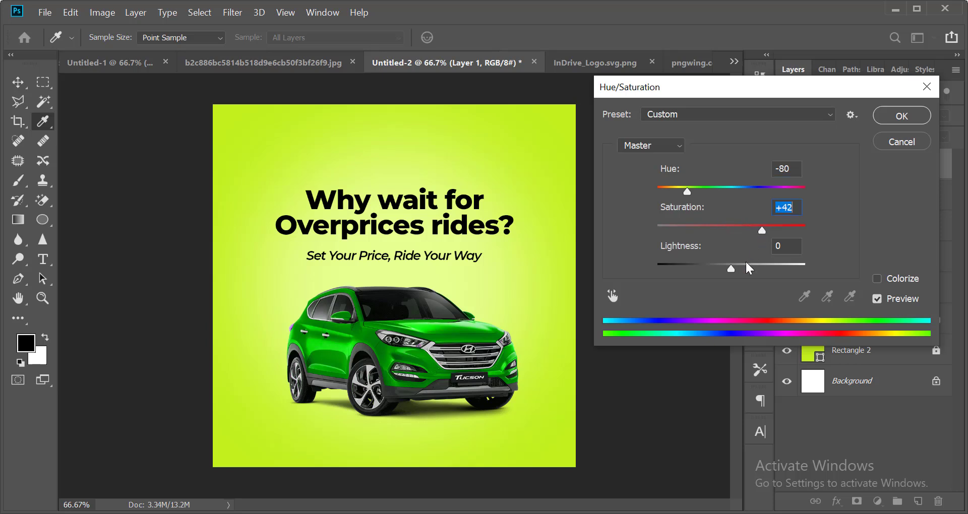
{"action": "mouse_move", "coordinate": [731, 269]}
{"action": "left_mouse_down"}
{"action": "mouse_move", "coordinate": [758, 266]}
{"action": "mouse_move", "coordinate": [729, 269]}
{"action": "left_mouse_up"}
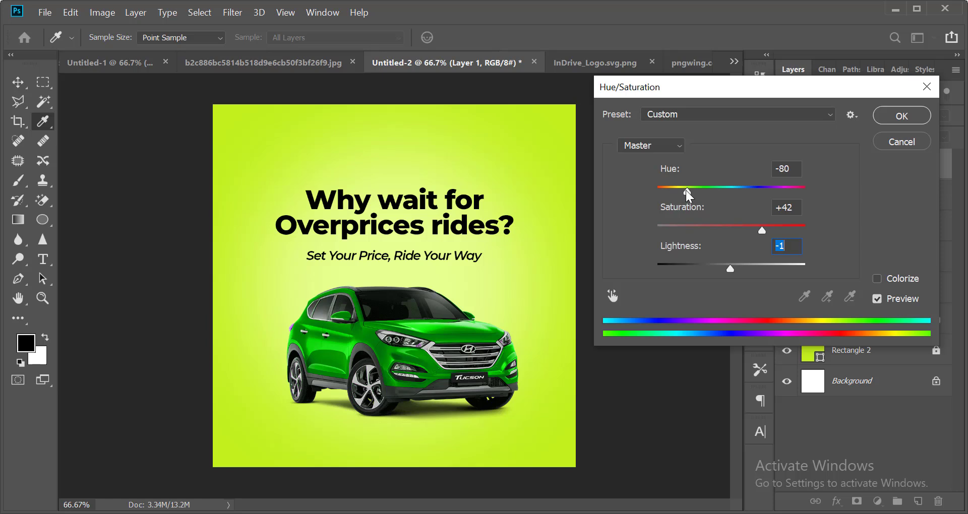
{"action": "left_click_drag", "start_coordinate": [686, 190], "coordinate": [673, 193]}
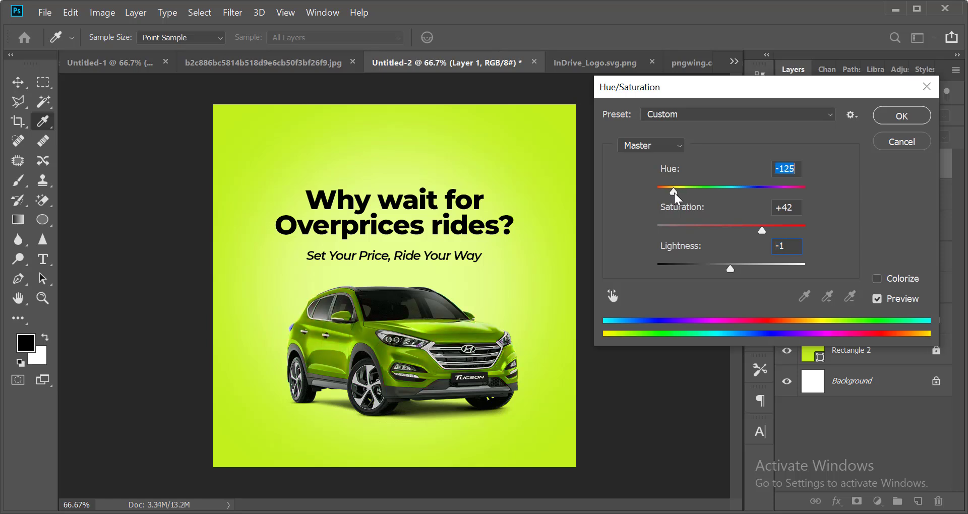
{"action": "left_click_drag", "start_coordinate": [763, 229], "coordinate": [764, 229]}
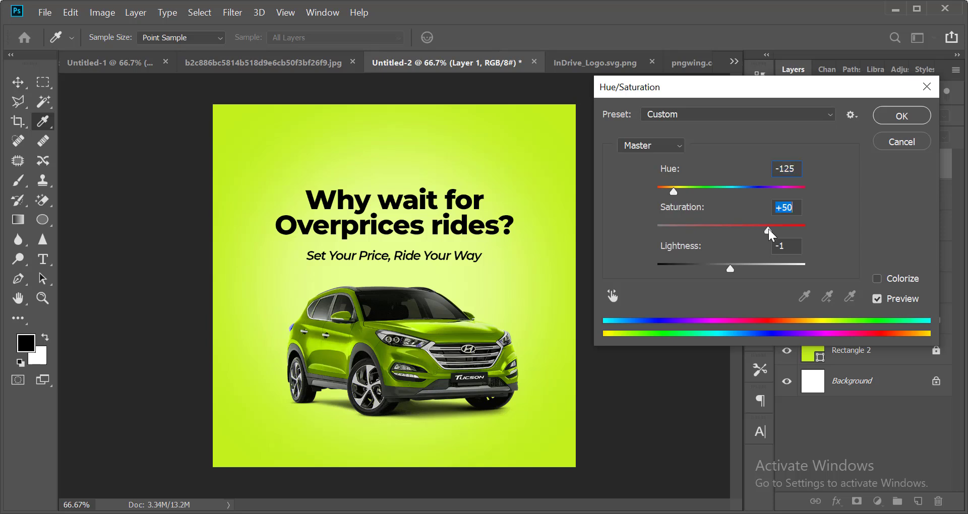
{"action": "left_click", "coordinate": [892, 123]}
Centre the SUV layer horizontally on the canvas using the Background.
{"action": "key", "text": "ctrl+minus"}
{"action": "key", "text": "ctrl+minus"}
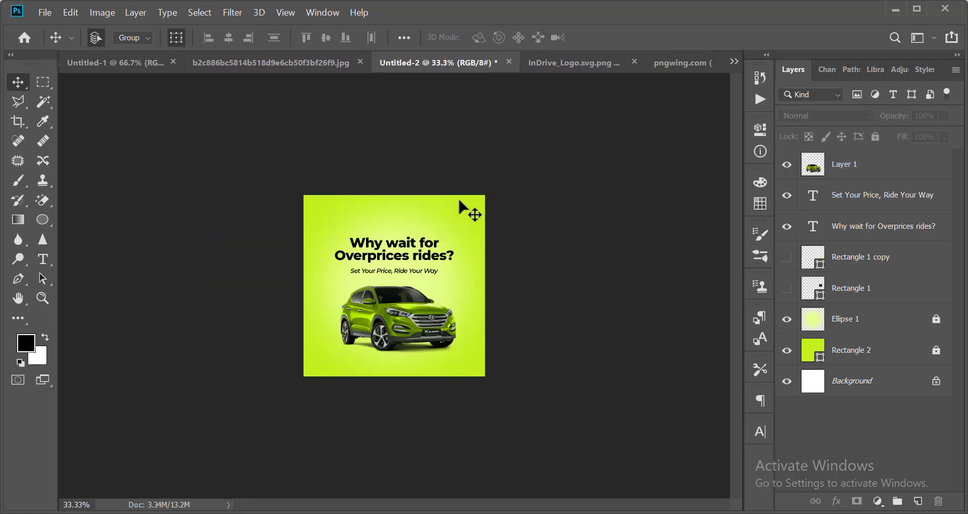
{"action": "scroll", "coordinate": [459, 190], "scroll_direction": "up", "scroll_amount": 1}
{"action": "scroll", "coordinate": [459, 191], "scroll_direction": "down", "scroll_amount": 2}
{"action": "scroll", "coordinate": [458, 194], "scroll_direction": "up", "scroll_amount": 3}
{"action": "scroll", "coordinate": [458, 262], "scroll_direction": "down", "scroll_amount": 3}
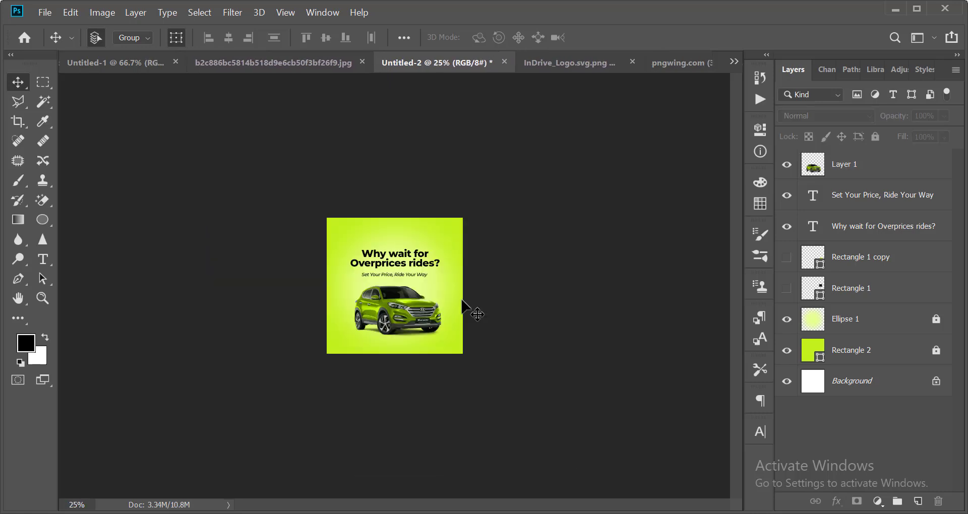
{"action": "scroll", "coordinate": [462, 301], "scroll_direction": "up", "scroll_amount": 3}
{"action": "scroll", "coordinate": [463, 308], "scroll_direction": "down", "scroll_amount": 2}
{"action": "scroll", "coordinate": [454, 313], "scroll_direction": "up", "scroll_amount": 3}
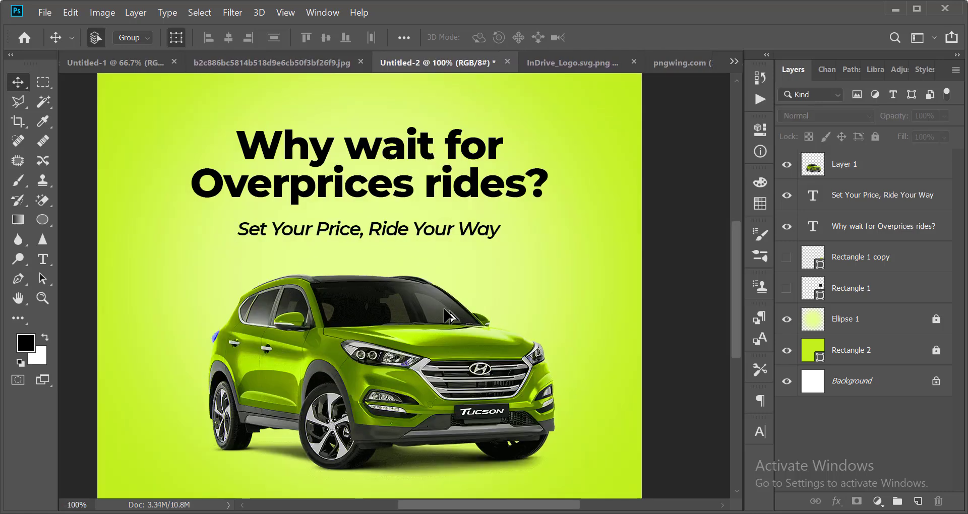
{"action": "scroll", "coordinate": [439, 323], "scroll_direction": "down", "scroll_amount": 5}
{"action": "scroll", "coordinate": [433, 323], "scroll_direction": "up", "scroll_amount": 2}
{"action": "scroll", "coordinate": [435, 327], "scroll_direction": "down", "scroll_amount": 1}
{"action": "scroll", "coordinate": [438, 335], "scroll_direction": "up", "scroll_amount": 3}
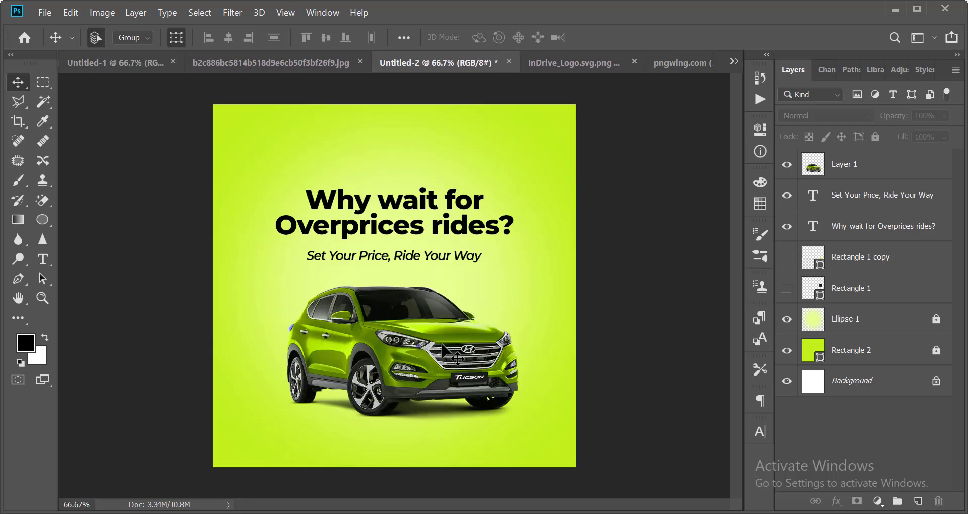
{"action": "left_click", "coordinate": [443, 347]}
{"action": "left_click", "coordinate": [849, 391], "text": "ctrl"}
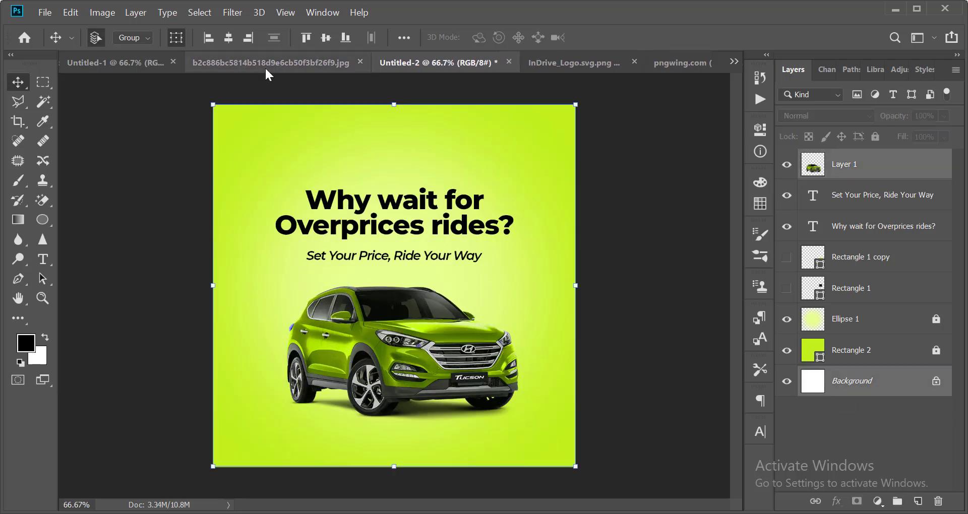
{"action": "left_click", "coordinate": [229, 39]}
Nudge the headline and subheading block down slightly.
{"action": "scroll", "coordinate": [195, 247], "scroll_direction": "down", "scroll_amount": 3}
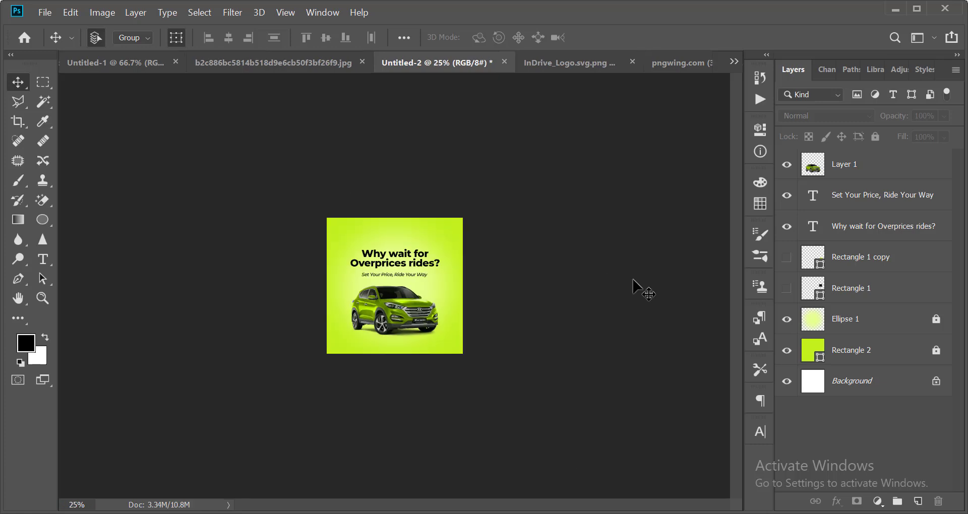
{"action": "scroll", "coordinate": [368, 368], "scroll_direction": "up", "scroll_amount": 3}
{"action": "scroll", "coordinate": [333, 287], "scroll_direction": "down", "scroll_amount": 1}
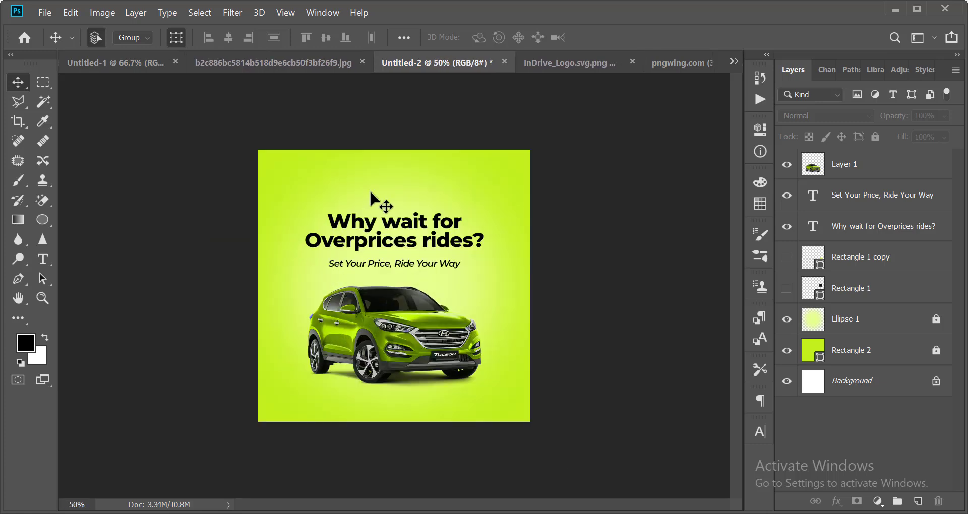
{"action": "scroll", "coordinate": [379, 235], "scroll_direction": "up", "scroll_amount": 1}
{"action": "left_click_drag", "start_coordinate": [272, 131], "coordinate": [428, 268]}
{"action": "key", "text": "shift+Down"}
{"action": "key", "text": "shift+Down"}
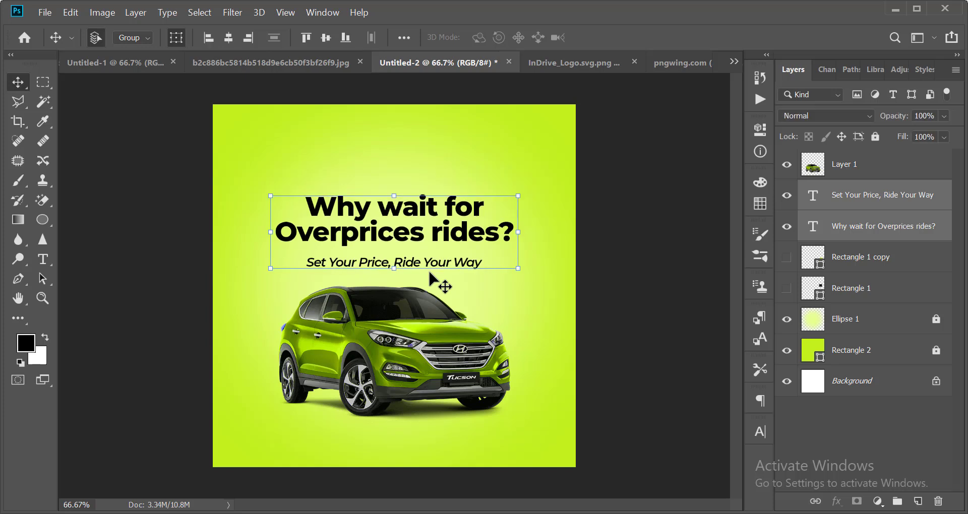
{"action": "left_click", "coordinate": [569, 275]}
Switch to the InDrive_Logo document.
{"action": "scroll", "coordinate": [527, 243], "scroll_direction": "down", "scroll_amount": 2}
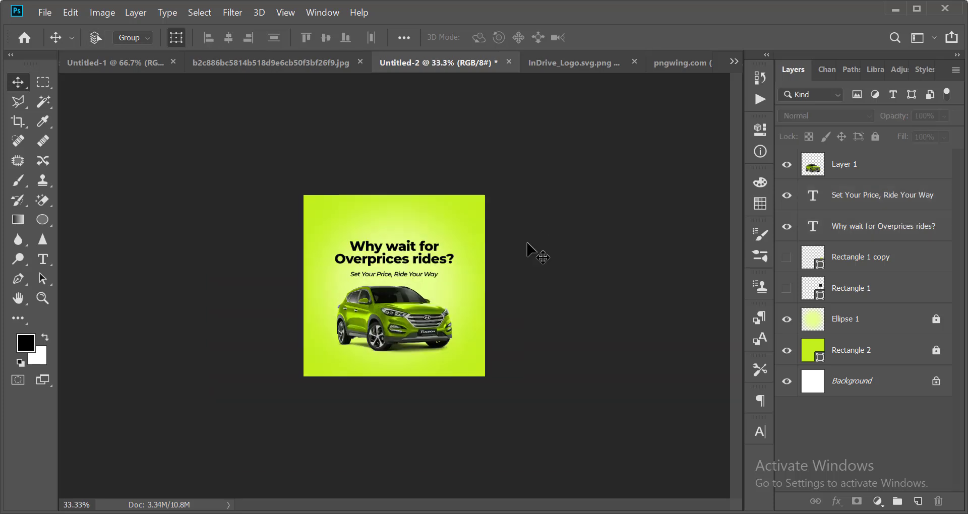
{"action": "key", "text": "ctrl+o"}
{"action": "key", "text": "Escape"}
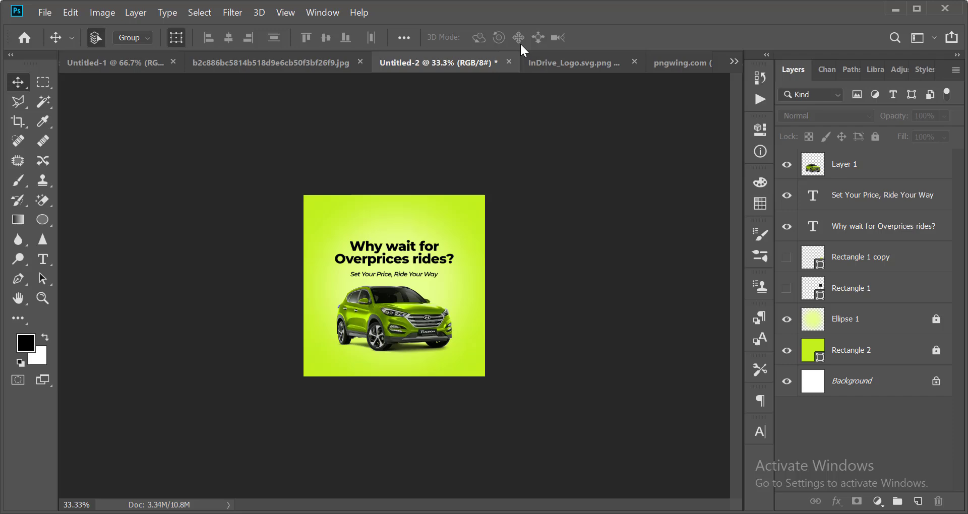
{"action": "left_click", "coordinate": [573, 60]}
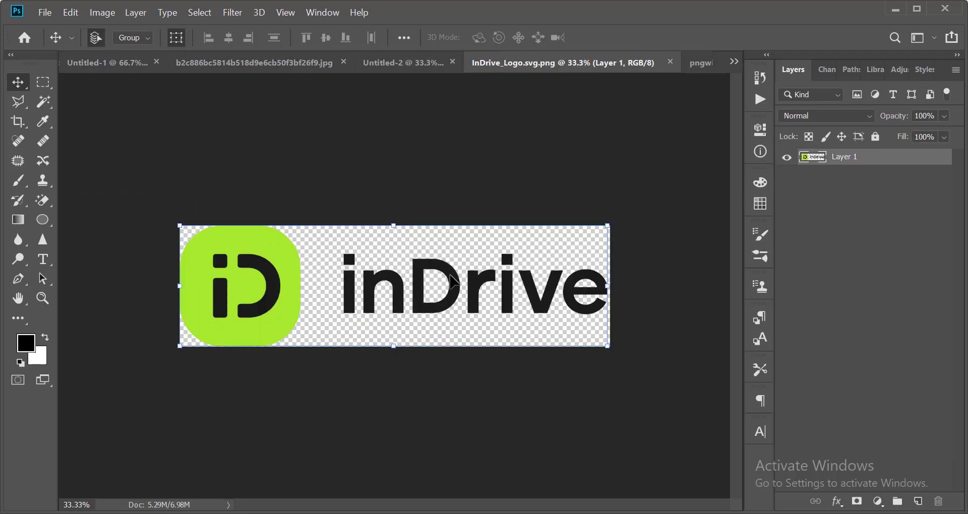
Drag the inDrive logo layer from its document into the car ad.
{"action": "scroll", "coordinate": [309, 283], "scroll_direction": "down", "scroll_amount": 1}
{"action": "scroll", "coordinate": [303, 285], "scroll_direction": "up", "scroll_amount": 2}
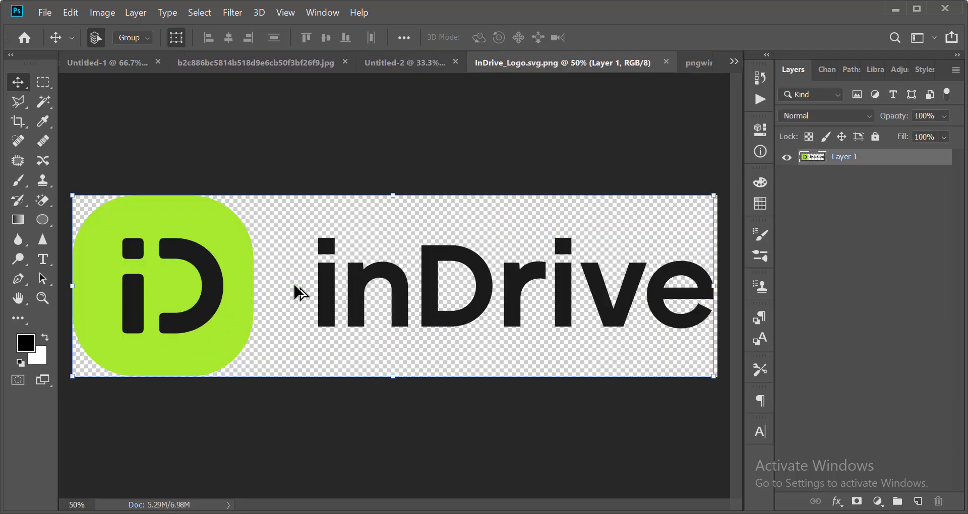
{"action": "scroll", "coordinate": [295, 286], "scroll_direction": "down", "scroll_amount": 1}
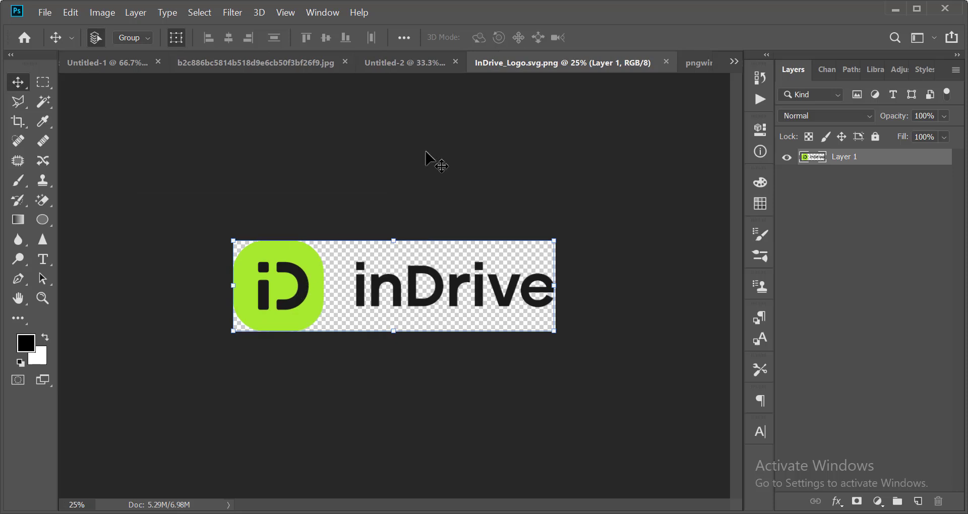
{"action": "left_click", "coordinate": [413, 63]}
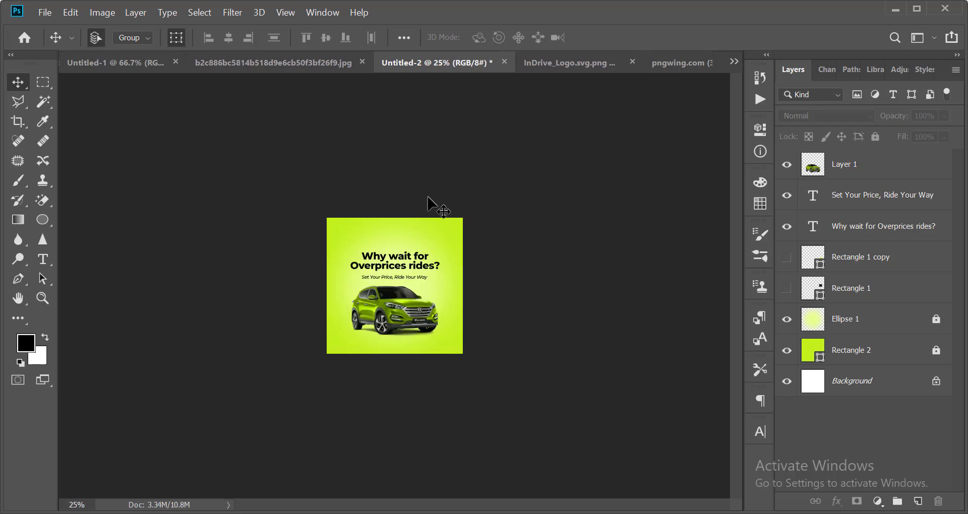
{"action": "scroll", "coordinate": [428, 197], "scroll_direction": "up", "scroll_amount": 4}
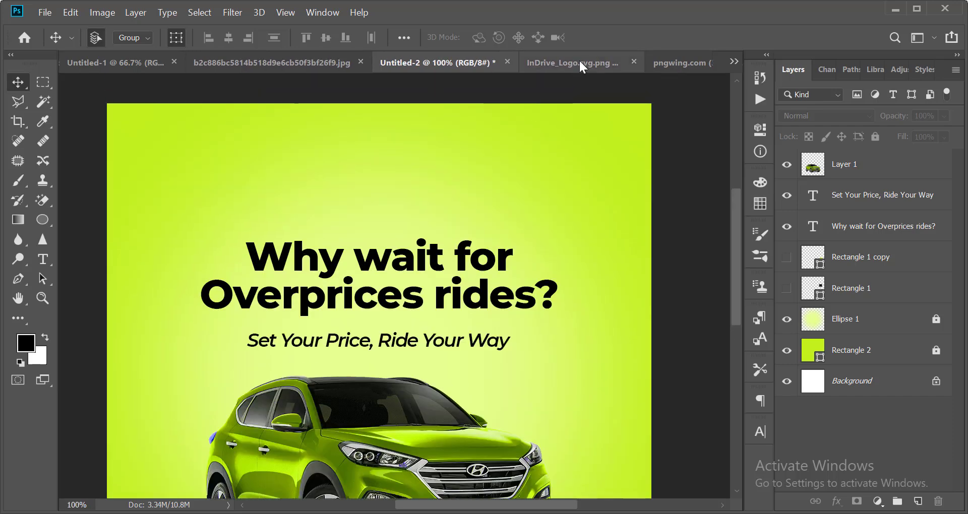
{"action": "left_click", "coordinate": [580, 63]}
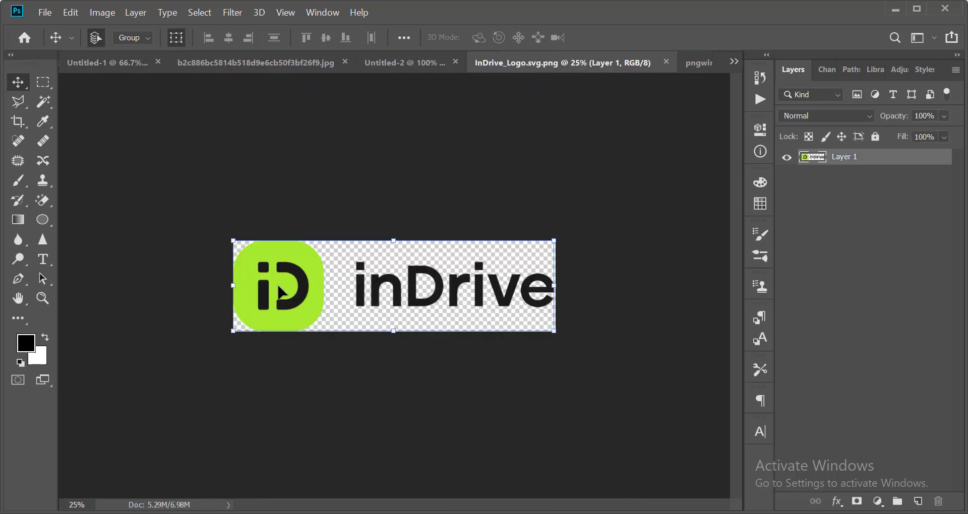
{"action": "left_click_drag", "start_coordinate": [278, 286], "coordinate": [274, 176]}
Scale the logo to about 20% and position it above the headline.
{"action": "scroll", "coordinate": [389, 195], "scroll_direction": "down", "scroll_amount": 2}
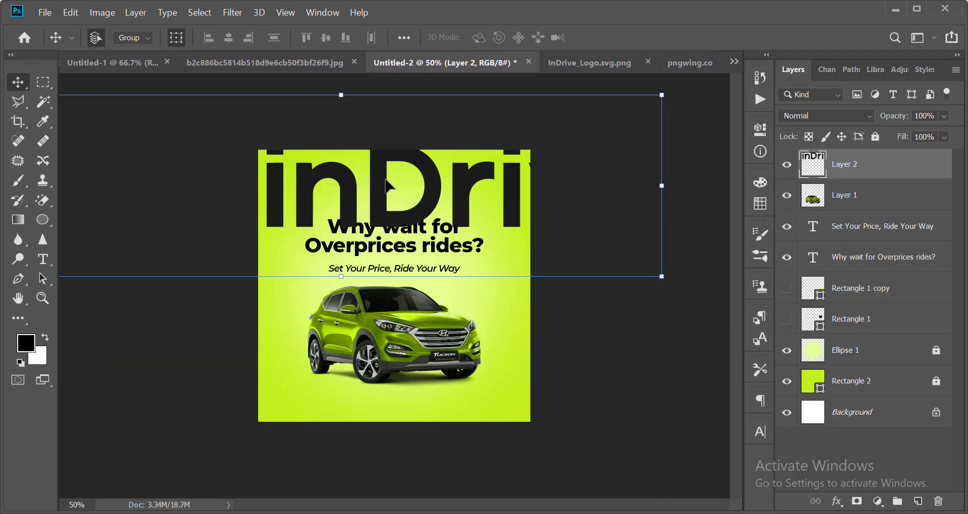
{"action": "left_click_drag", "start_coordinate": [386, 186], "coordinate": [415, 201]}
{"action": "left_click_drag", "start_coordinate": [691, 105], "coordinate": [425, 137]}
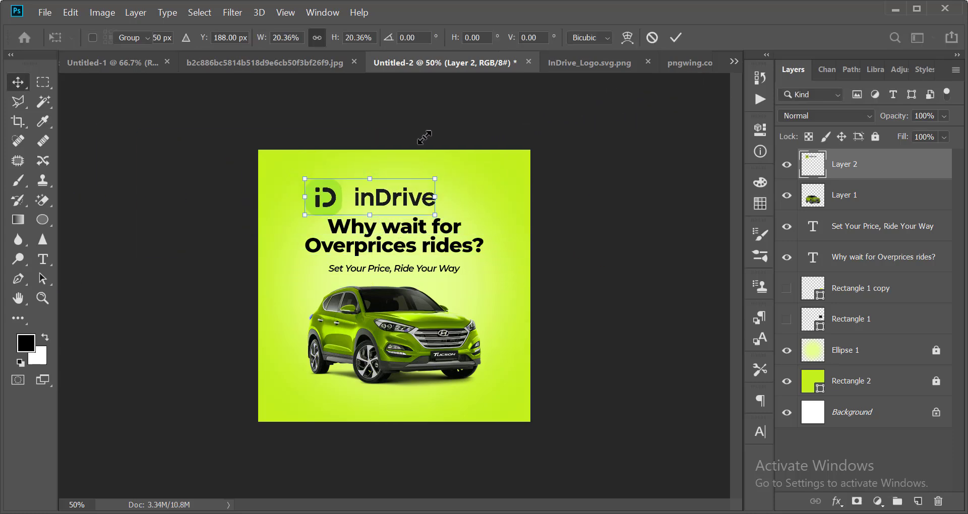
{"action": "key", "text": "Return"}
{"action": "key", "text": "ctrl+plus"}
{"action": "left_click_drag", "start_coordinate": [228, 177], "coordinate": [290, 148]}
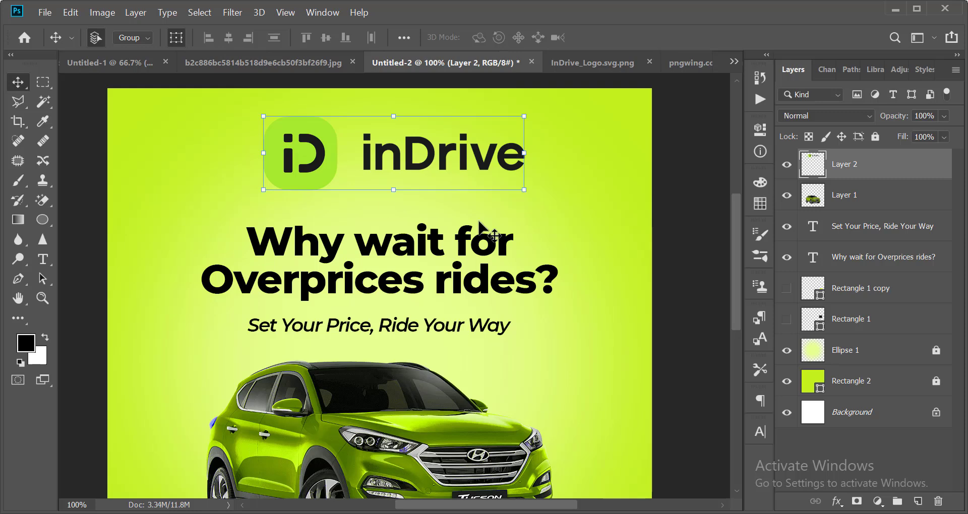
{"action": "scroll", "coordinate": [555, 242], "scroll_direction": "down", "scroll_amount": 3}
Reveal the black square Rectangle 1 and move it beside the subheading.
{"action": "left_click", "coordinate": [575, 177]}
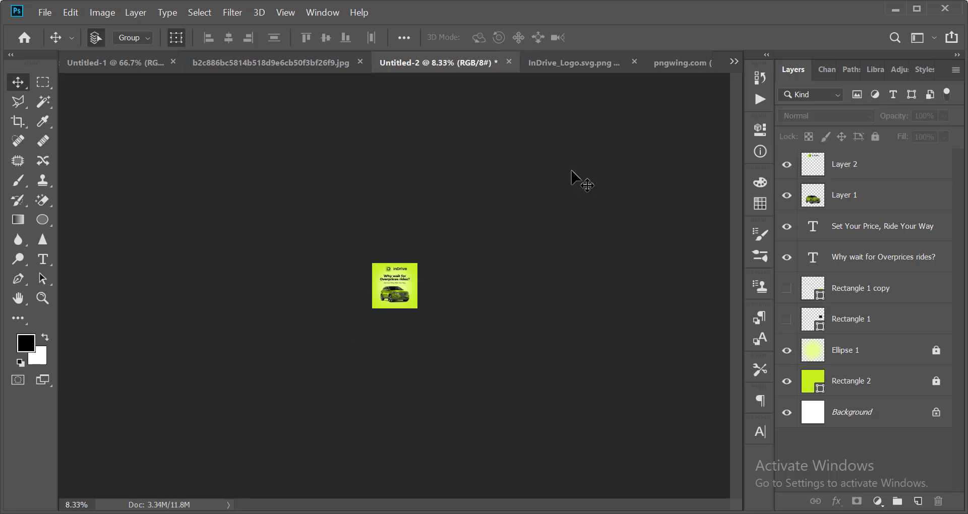
{"action": "scroll", "coordinate": [575, 177], "scroll_direction": "up", "scroll_amount": 2}
{"action": "scroll", "coordinate": [504, 126], "scroll_direction": "down", "scroll_amount": 1}
{"action": "scroll", "coordinate": [444, 80], "scroll_direction": "up", "scroll_amount": 2}
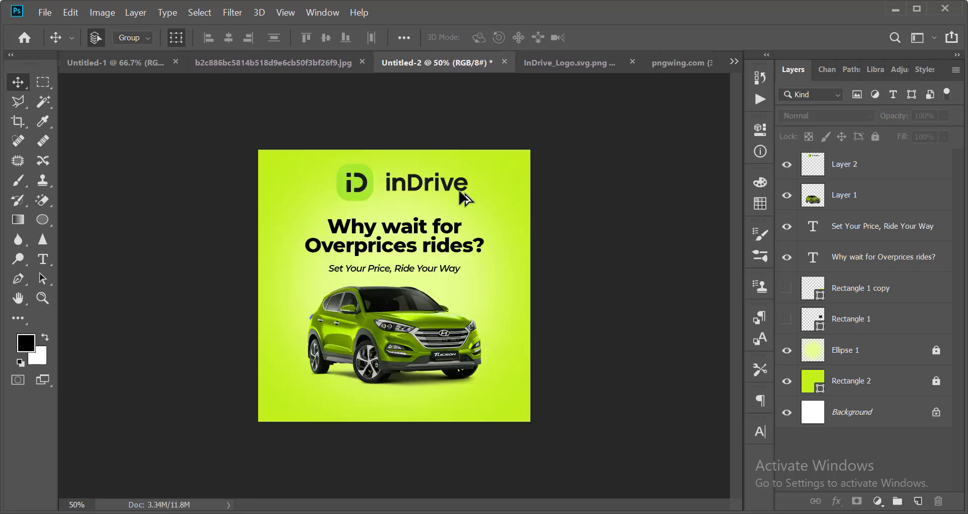
{"action": "scroll", "coordinate": [460, 195], "scroll_direction": "down", "scroll_amount": 1}
{"action": "scroll", "coordinate": [469, 201], "scroll_direction": "up", "scroll_amount": 1}
{"action": "scroll", "coordinate": [458, 211], "scroll_direction": "down", "scroll_amount": 2}
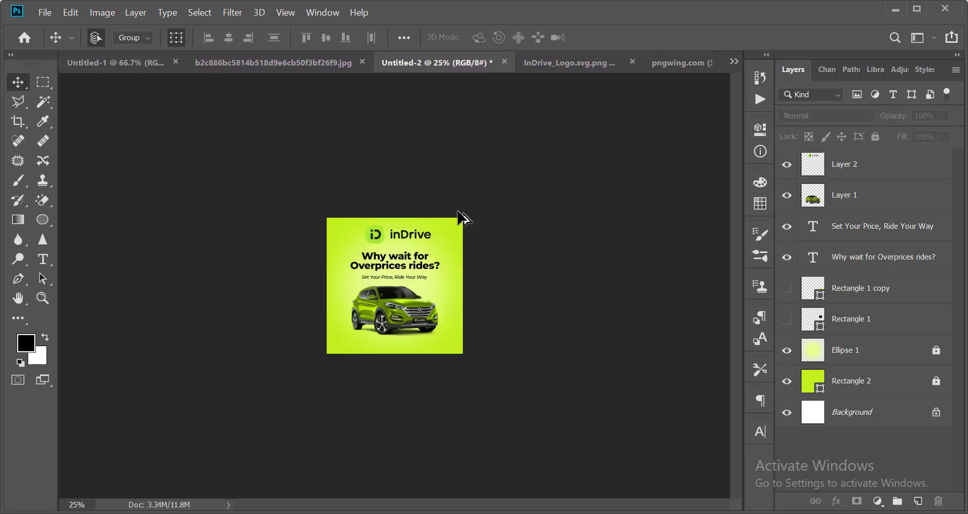
{"action": "scroll", "coordinate": [459, 212], "scroll_direction": "up", "scroll_amount": 1}
{"action": "scroll", "coordinate": [459, 212], "scroll_direction": "up", "scroll_amount": 2}
{"action": "scroll", "coordinate": [459, 212], "scroll_direction": "down", "scroll_amount": 3}
{"action": "scroll", "coordinate": [458, 212], "scroll_direction": "up", "scroll_amount": 1}
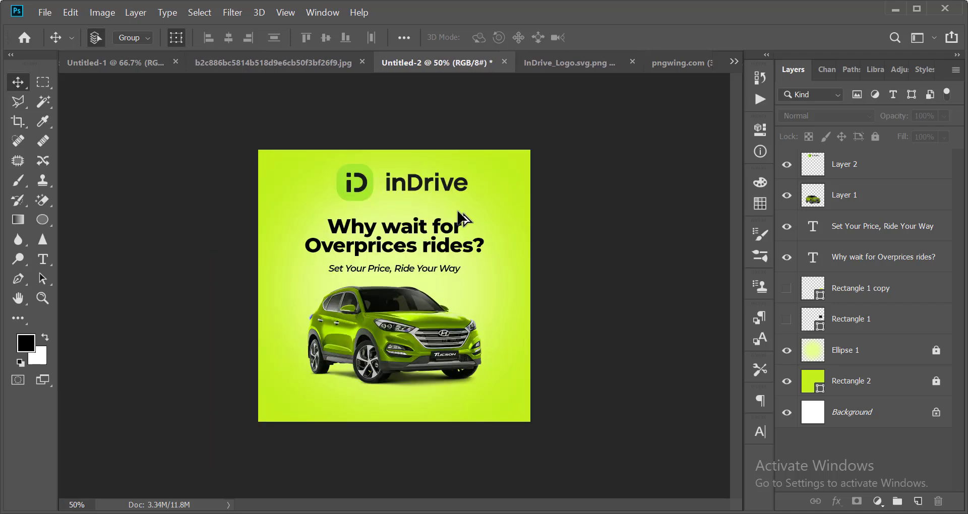
{"action": "scroll", "coordinate": [439, 232], "scroll_direction": "down", "scroll_amount": 4}
{"action": "scroll", "coordinate": [440, 231], "scroll_direction": "up", "scroll_amount": 5}
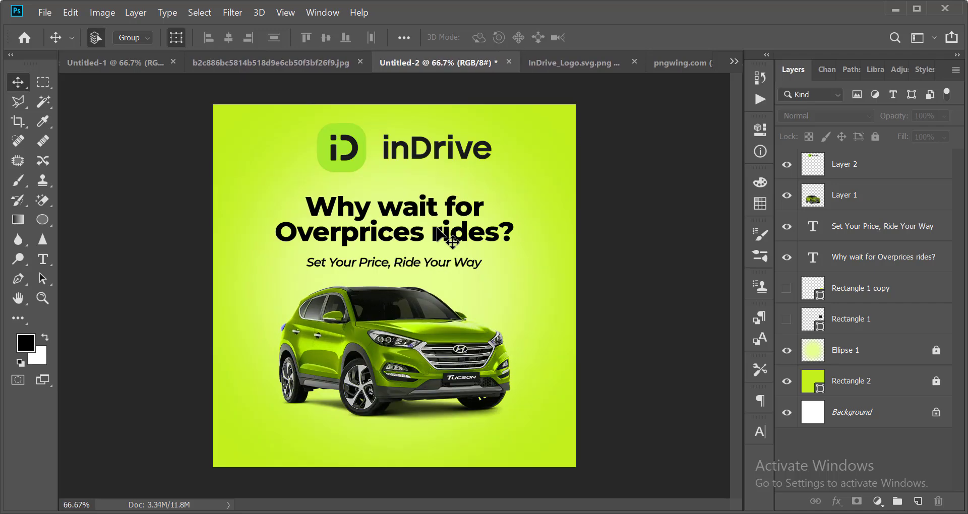
{"action": "left_click", "coordinate": [867, 397]}
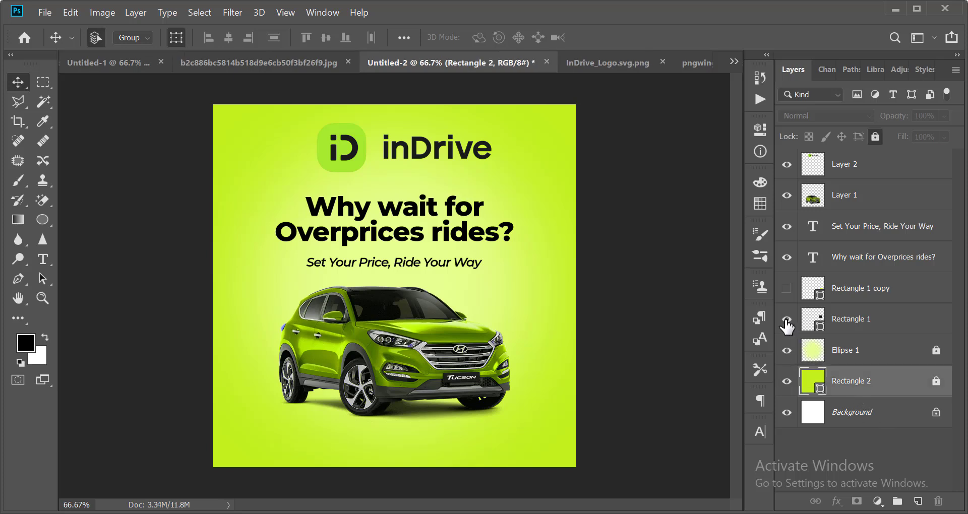
{"action": "left_click", "coordinate": [786, 320]}
{"action": "left_click_drag", "start_coordinate": [540, 254], "coordinate": [556, 279]}
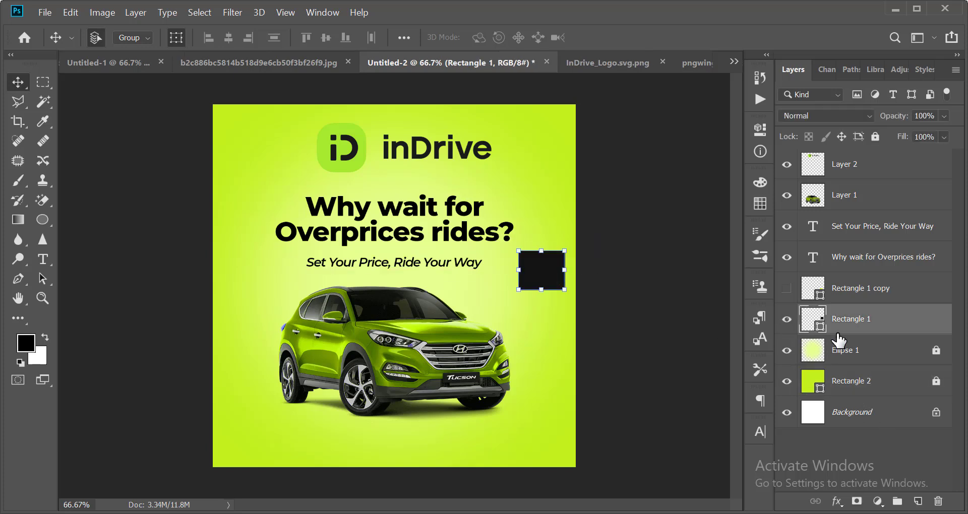
Unlock Rectangle 2 and fill it with the black square's near-black colour.
{"action": "left_click", "coordinate": [858, 386]}
{"action": "left_click", "coordinate": [875, 136]}
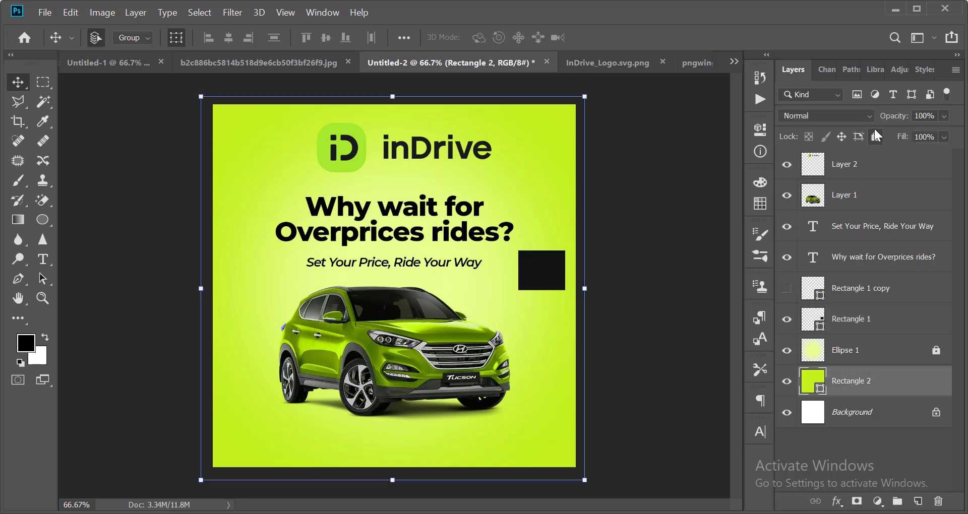
{"action": "left_click", "coordinate": [876, 137]}
{"action": "left_click", "coordinate": [713, 325]}
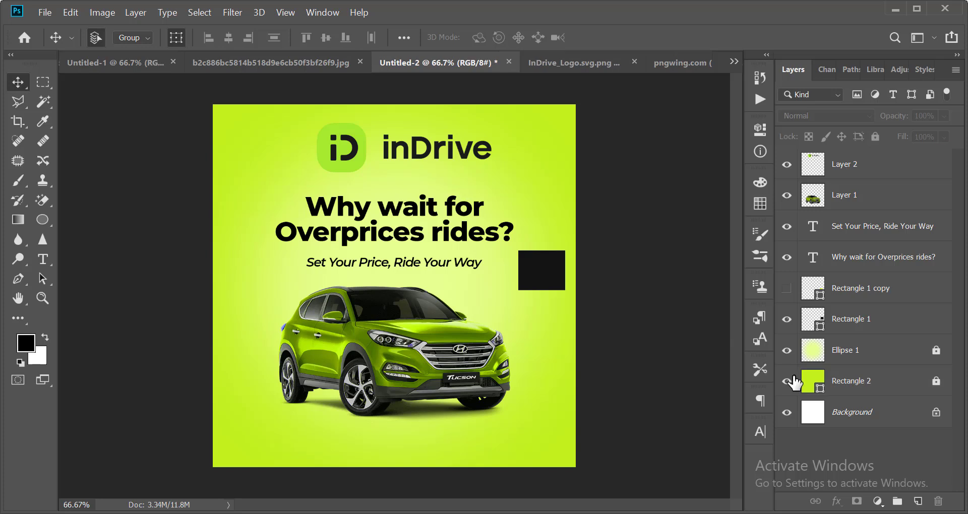
{"action": "left_click", "coordinate": [850, 380]}
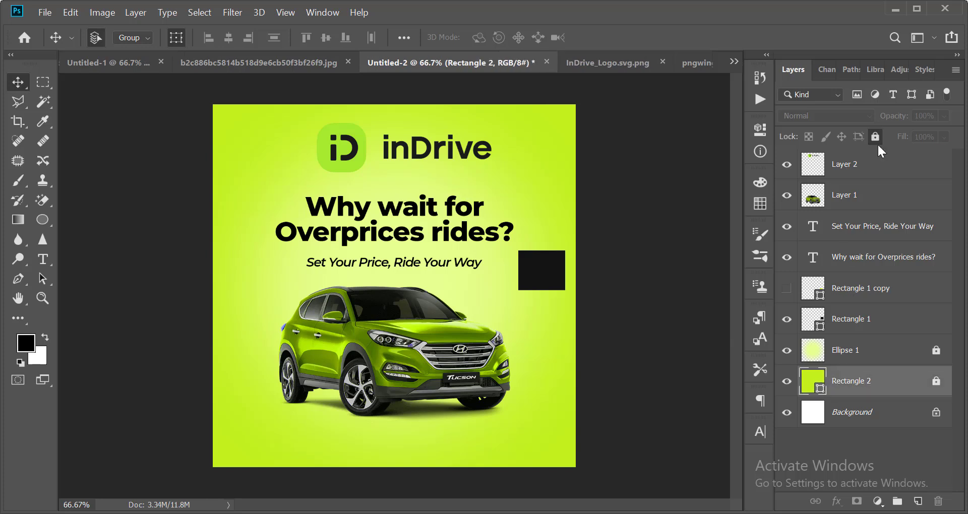
{"action": "left_click", "coordinate": [876, 138]}
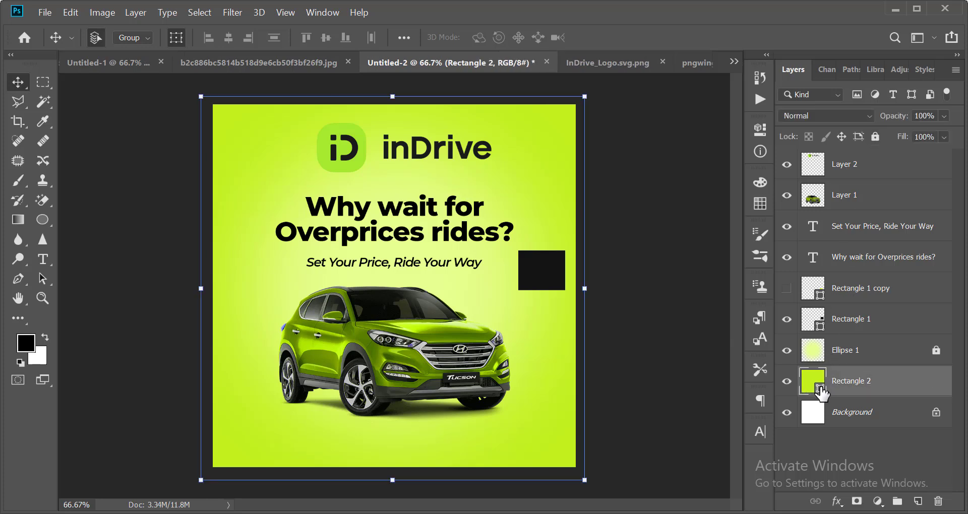
{"action": "left_click", "coordinate": [542, 269]}
{"action": "key", "text": "Return"}
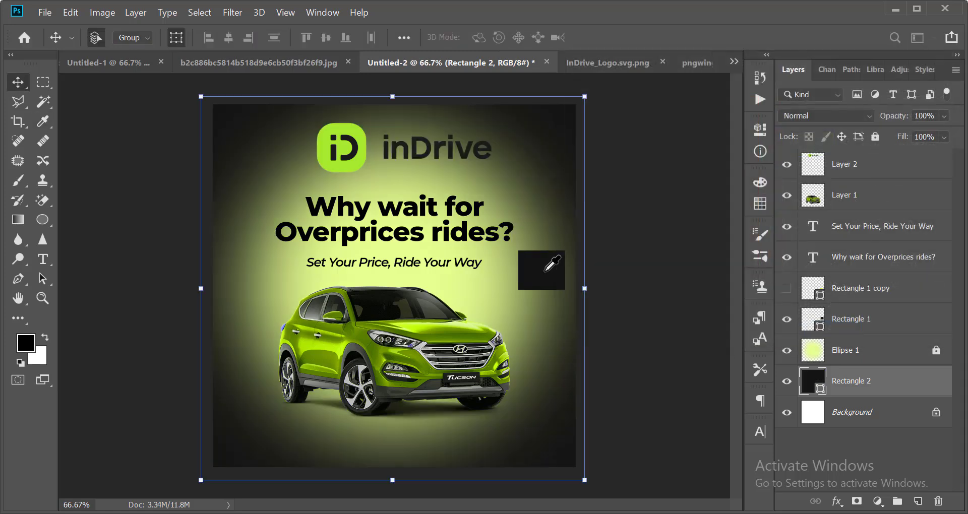
Hide Rectangle 1 and the Ellipse 1 green glow, then relock Rectangle 2.
{"action": "left_click", "coordinate": [548, 283]}
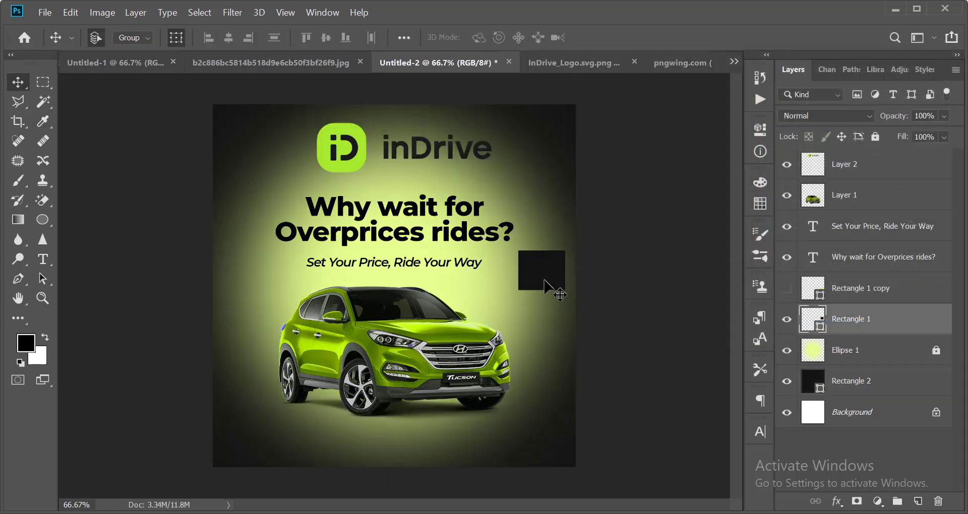
{"action": "left_click", "coordinate": [788, 318]}
{"action": "left_click", "coordinate": [709, 334]}
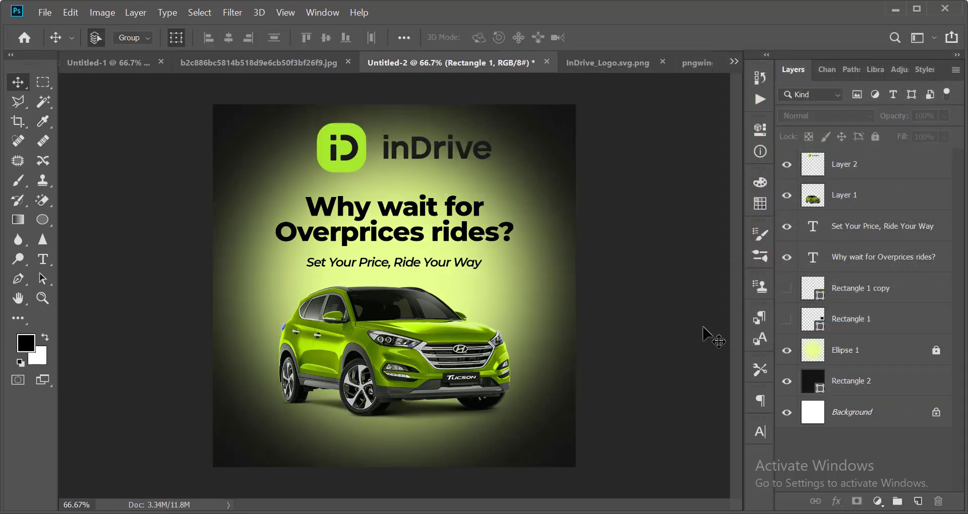
{"action": "left_click", "coordinate": [786, 351]}
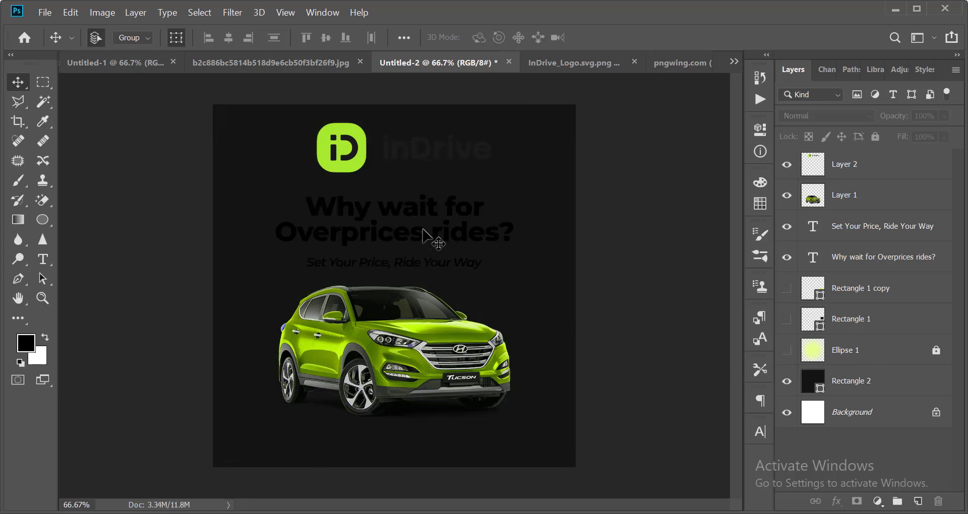
{"action": "left_click", "coordinate": [217, 196]}
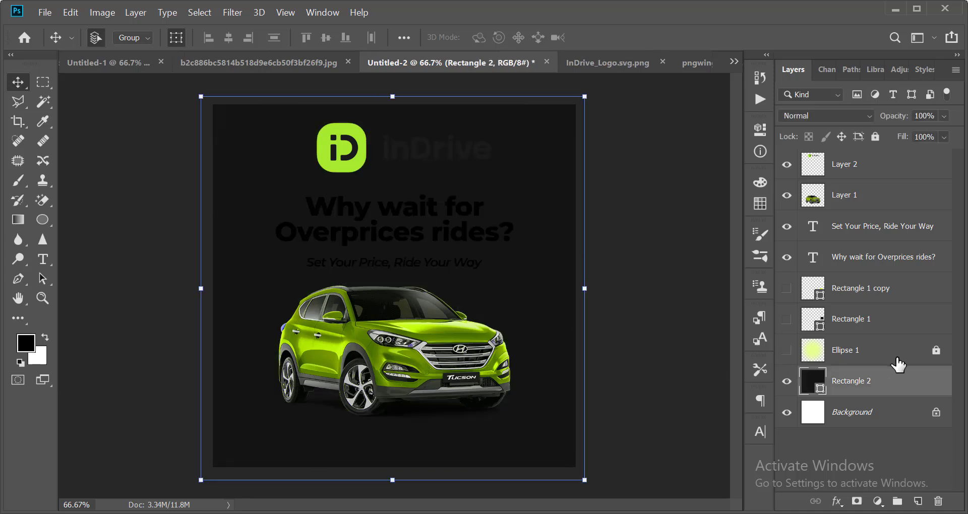
{"action": "left_click", "coordinate": [874, 135]}
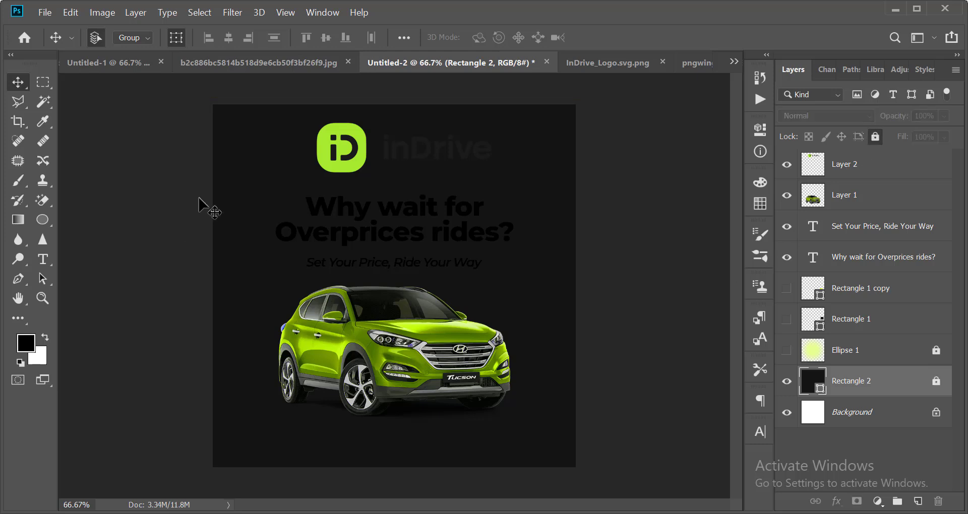
{"action": "left_click_drag", "start_coordinate": [214, 199], "coordinate": [398, 275]}
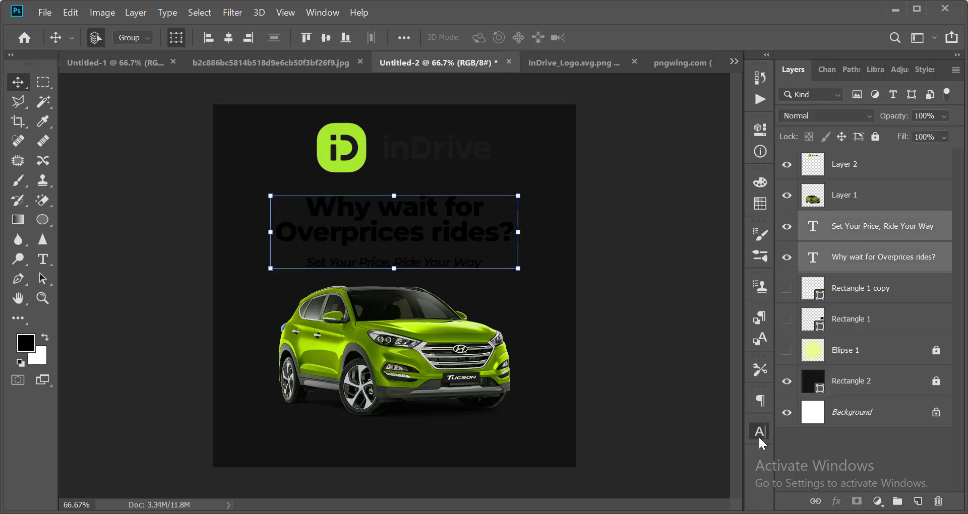
Set the headline and subheading text colour to white (#ffffff).
{"action": "left_click", "coordinate": [758, 436]}
{"action": "left_click", "coordinate": [718, 437]}
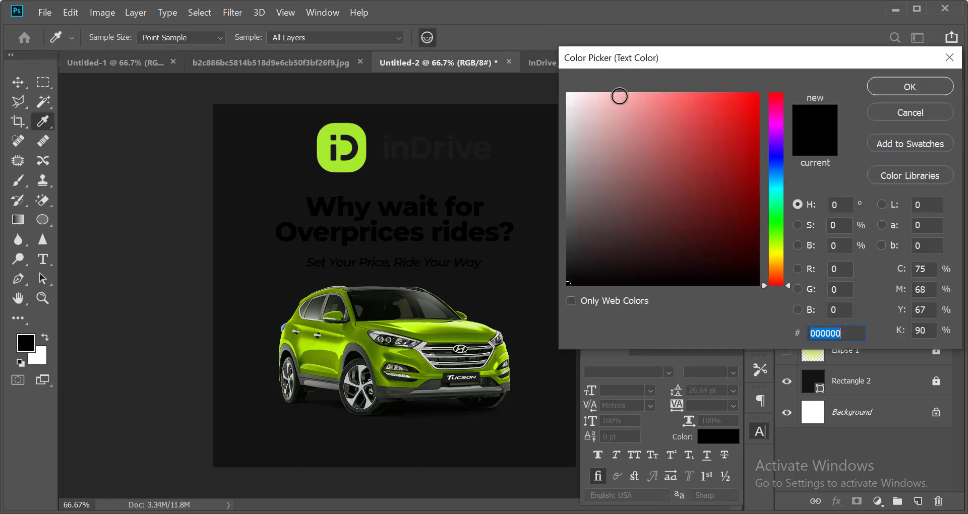
{"action": "type", "text": "ffffff"}
{"action": "key", "text": "Return"}
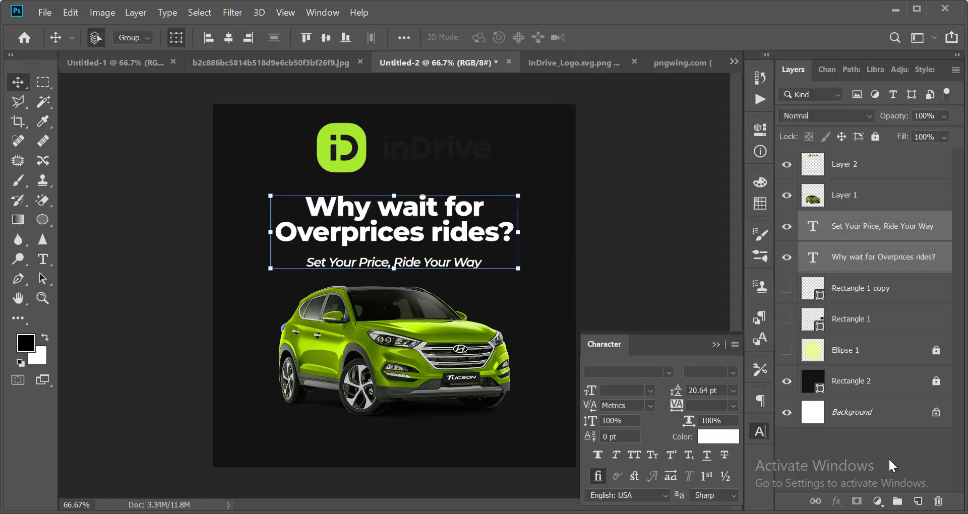
{"action": "left_click", "coordinate": [756, 432]}
{"action": "left_click", "coordinate": [683, 344]}
Tighten the headline's tracking to -50.
{"action": "scroll", "coordinate": [492, 279], "scroll_direction": "down", "scroll_amount": 1}
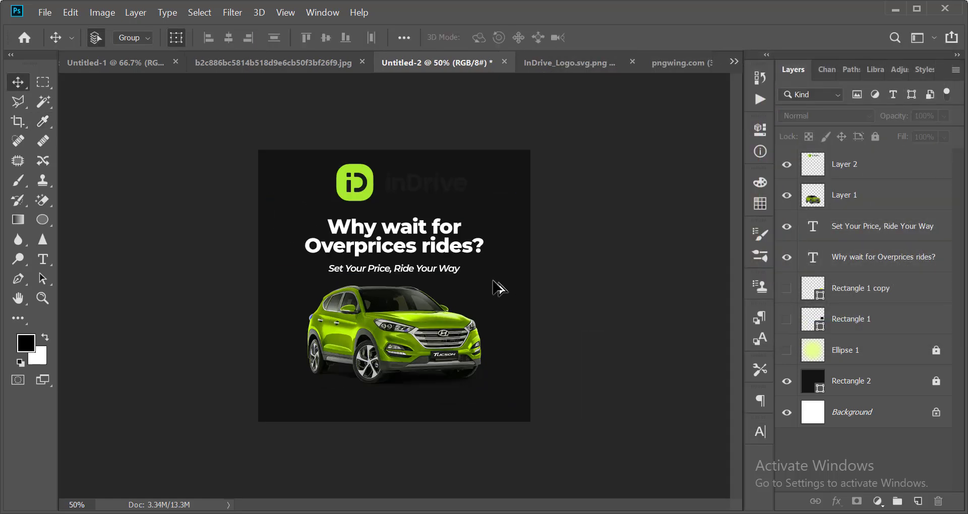
{"action": "scroll", "coordinate": [480, 271], "scroll_direction": "up", "scroll_amount": 2}
{"action": "left_click", "coordinate": [436, 208]}
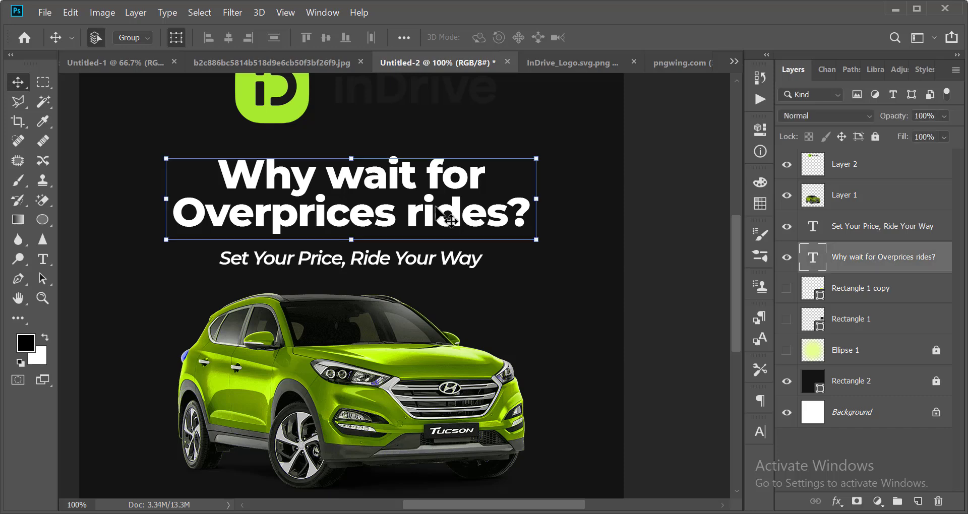
{"action": "left_click", "coordinate": [758, 433]}
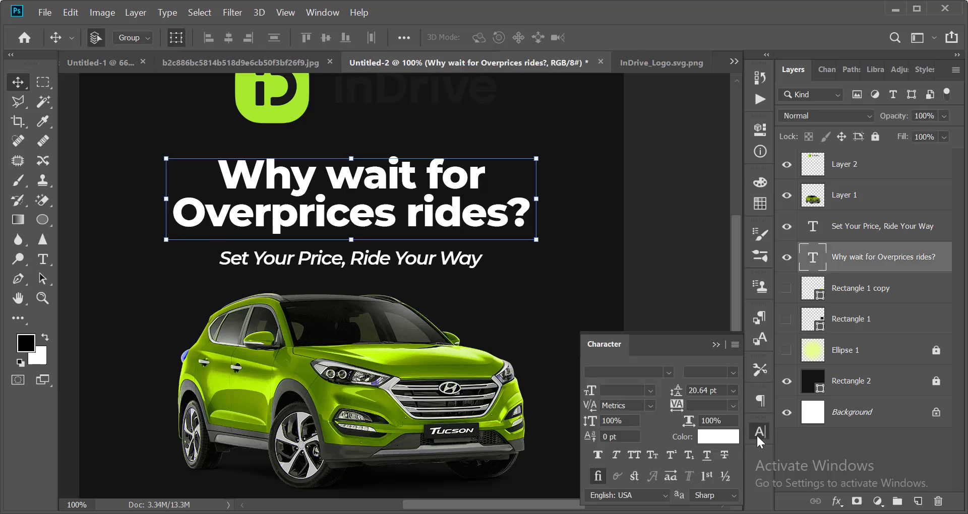
{"action": "left_click", "coordinate": [734, 410]}
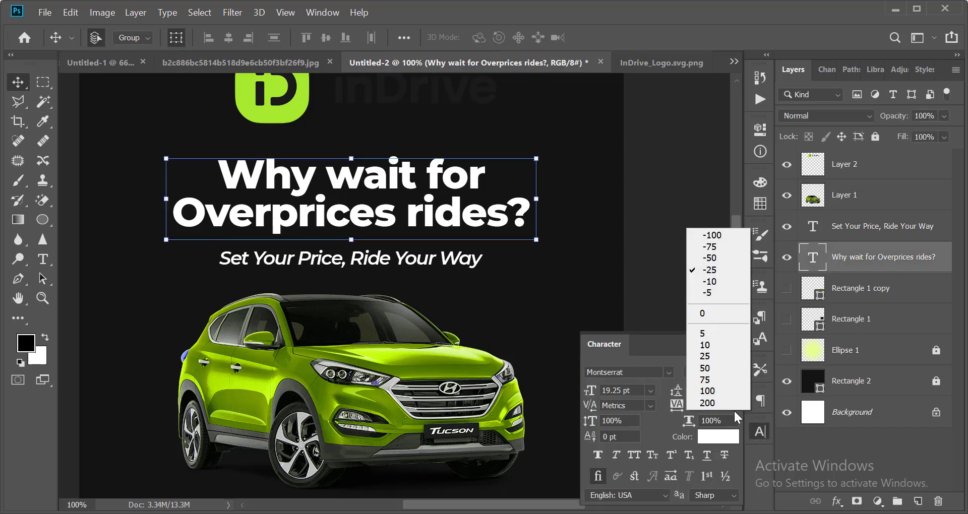
{"action": "left_click", "coordinate": [718, 258]}
{"action": "left_click", "coordinate": [767, 426]}
{"action": "left_click", "coordinate": [612, 213]}
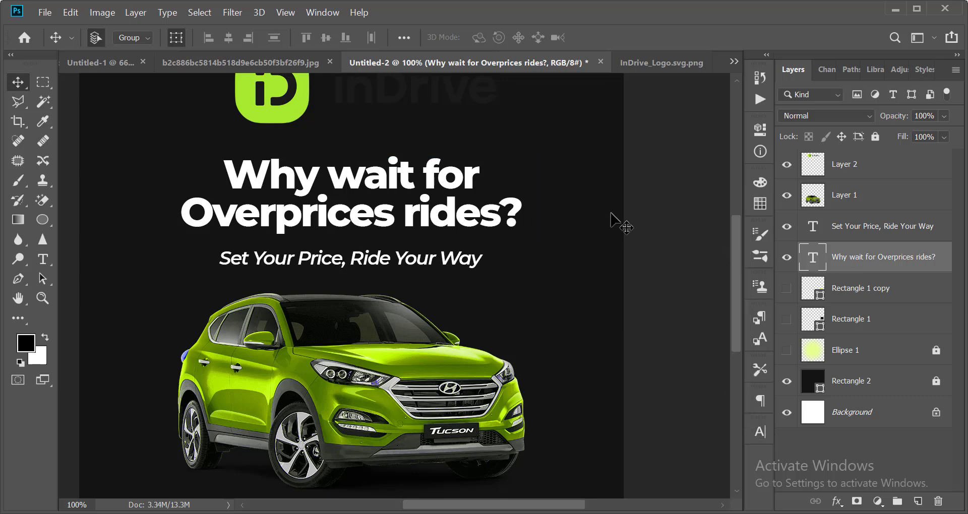
Zoom the view to 66.67% to review the whole poster.
{"action": "scroll", "coordinate": [577, 278], "scroll_direction": "down", "scroll_amount": 3}
{"action": "scroll", "coordinate": [577, 277], "scroll_direction": "up", "scroll_amount": 1}
{"action": "scroll", "coordinate": [423, 248], "scroll_direction": "up", "scroll_amount": 1}
{"action": "scroll", "coordinate": [424, 248], "scroll_direction": "down", "scroll_amount": 2}
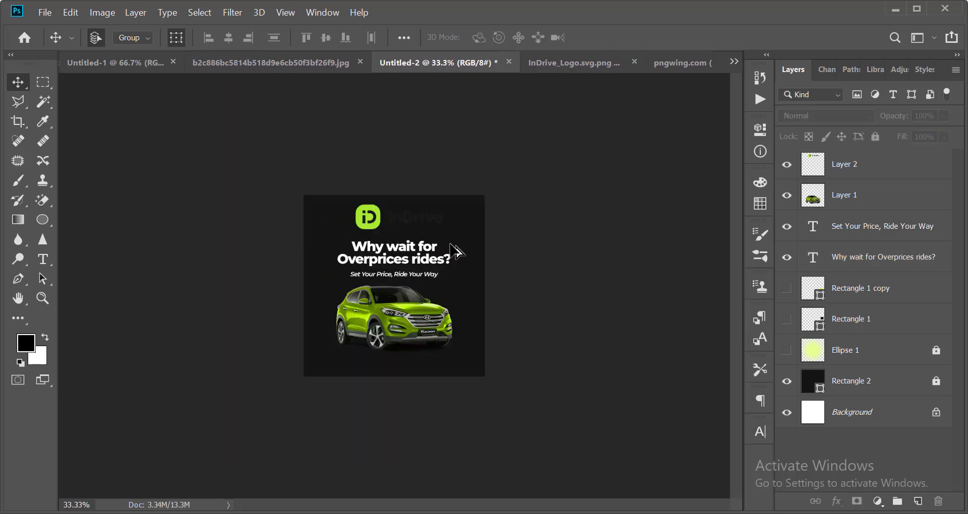
{"action": "scroll", "coordinate": [461, 245], "scroll_direction": "up", "scroll_amount": 2}
{"action": "scroll", "coordinate": [439, 216], "scroll_direction": "down", "scroll_amount": 2}
{"action": "scroll", "coordinate": [432, 207], "scroll_direction": "up", "scroll_amount": 2}
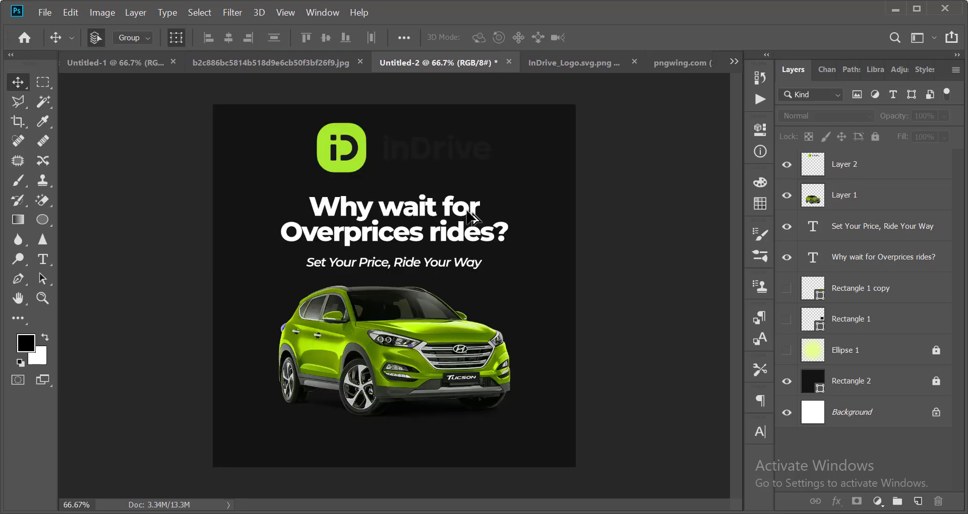
{"action": "scroll", "coordinate": [472, 218], "scroll_direction": "up", "scroll_amount": 1}
{"action": "scroll", "coordinate": [454, 222], "scroll_direction": "up", "scroll_amount": 3}
Marquee the dark inDrive wordmark beside the logo icon and invert it to light grey with Ctrl+I.
{"action": "left_click", "coordinate": [289, 204]}
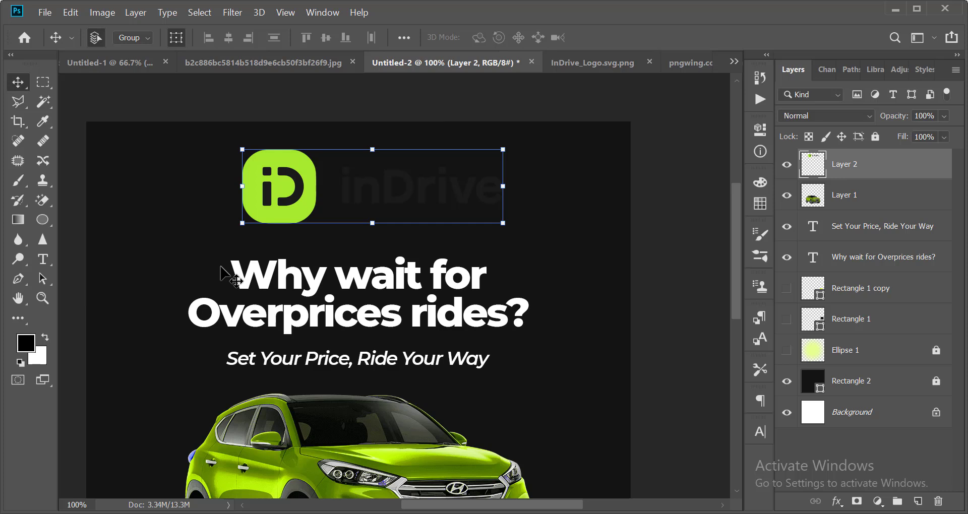
{"action": "key", "text": "ctrl+z"}
{"action": "key", "text": "ctrl+shift+z"}
{"action": "left_click", "coordinate": [42, 83]}
{"action": "scroll", "coordinate": [187, 110], "scroll_direction": "up", "scroll_amount": 1}
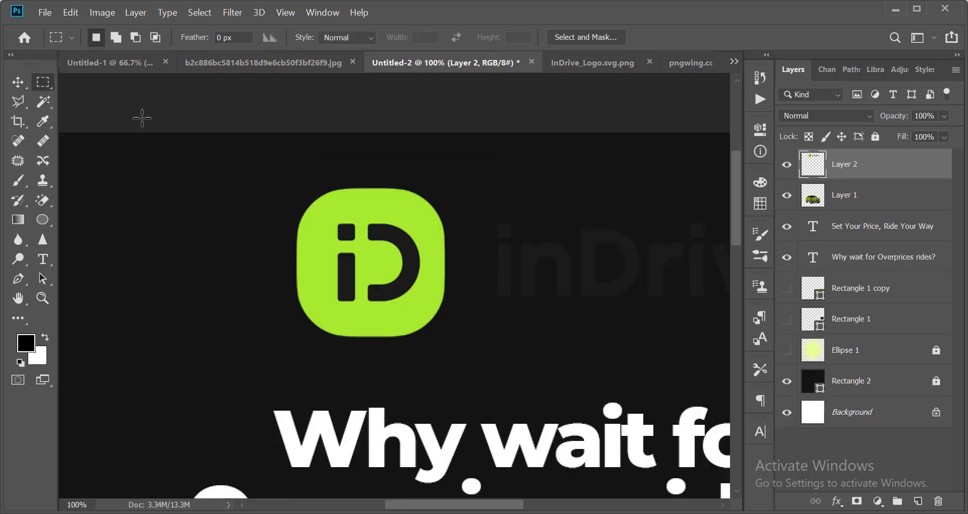
{"action": "scroll", "coordinate": [391, 130], "scroll_direction": "down", "scroll_amount": 3}
{"action": "scroll", "coordinate": [409, 139], "scroll_direction": "up", "scroll_amount": 4}
{"action": "scroll", "coordinate": [635, 167], "scroll_direction": "down", "scroll_amount": 3}
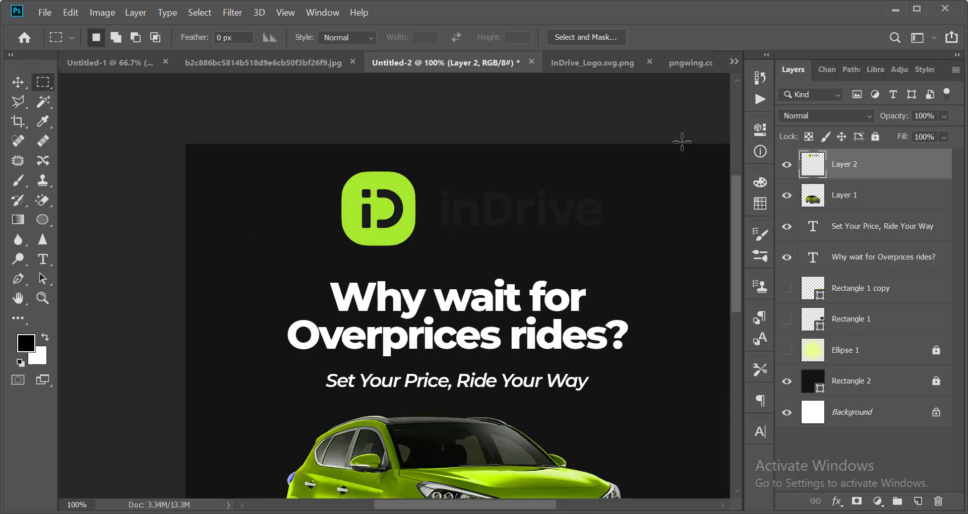
{"action": "left_click_drag", "start_coordinate": [686, 143], "coordinate": [419, 268]}
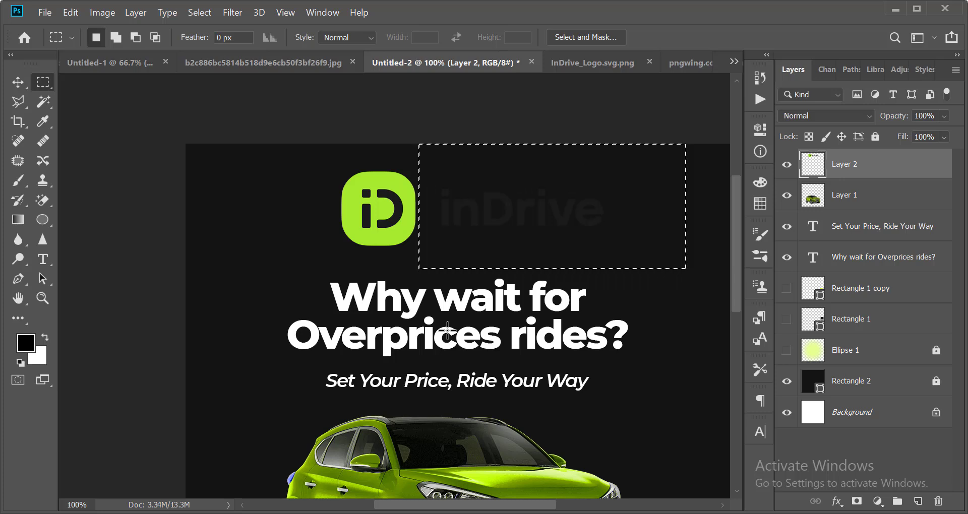
{"action": "key", "text": "ctrl+i"}
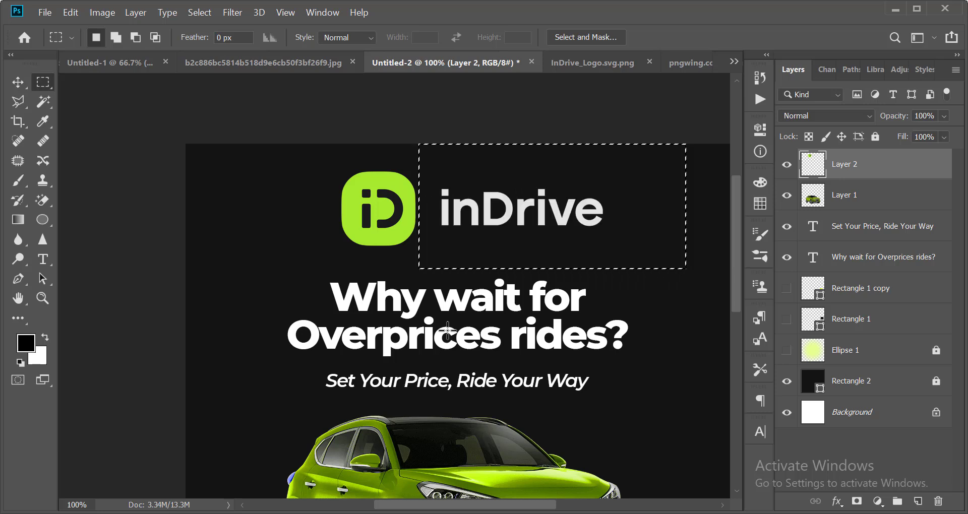
{"action": "key", "text": "v"}
{"action": "key", "text": "ctrl+d"}
{"action": "key", "text": "ctrl+minus"}
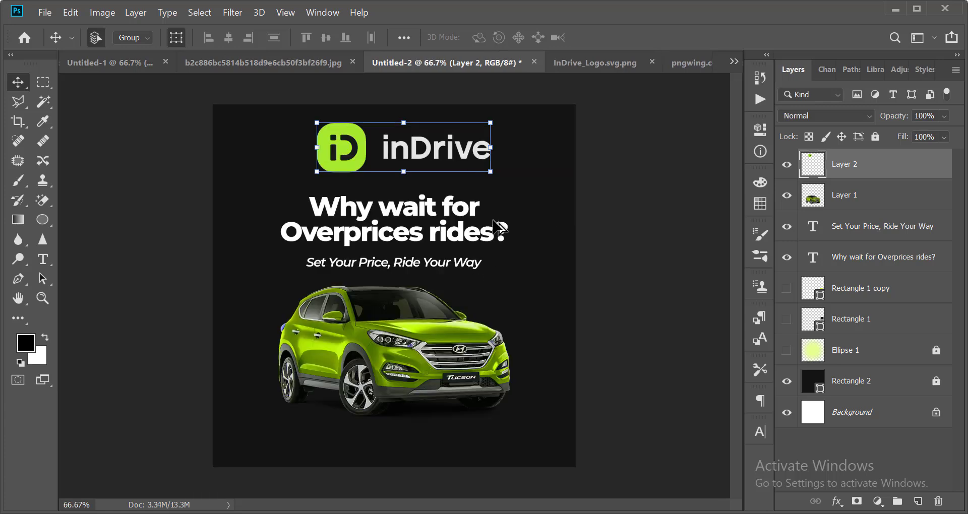
Scale the inDrive logo down to about 36%.
{"action": "scroll", "coordinate": [464, 107], "scroll_direction": "up", "scroll_amount": 2}
{"action": "scroll", "coordinate": [484, 172], "scroll_direction": "down", "scroll_amount": 1}
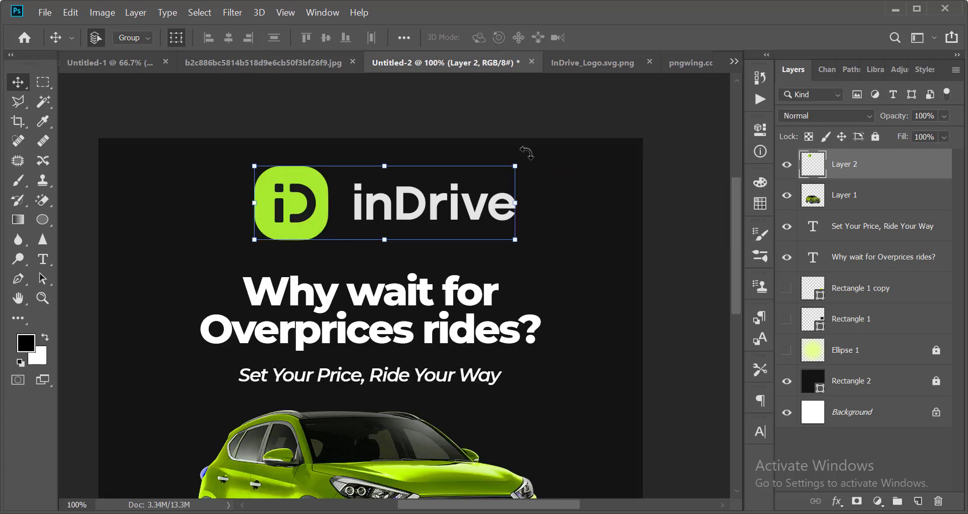
{"action": "left_click_drag", "start_coordinate": [518, 164], "coordinate": [432, 174]}
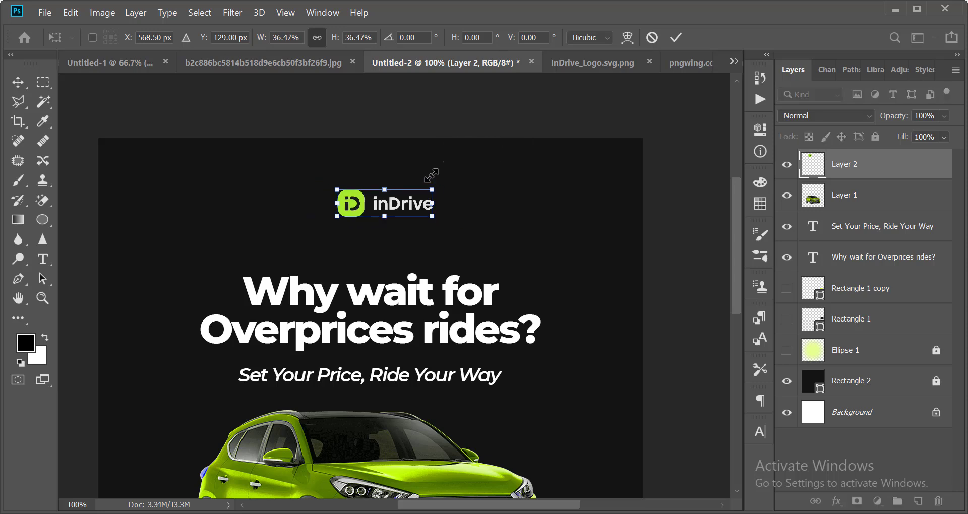
{"action": "key", "text": "Return"}
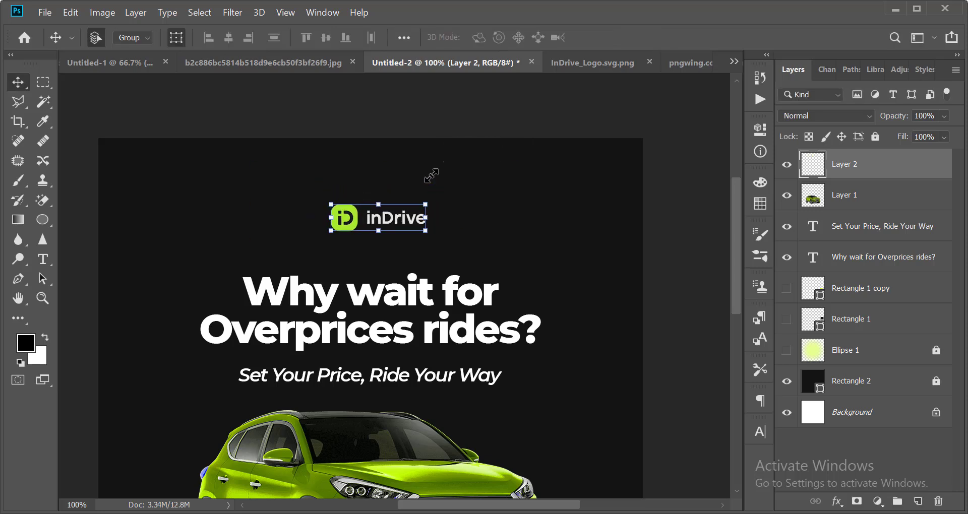
Center the logo horizontally over the headline and subheading.
{"action": "scroll", "coordinate": [616, 216], "scroll_direction": "down", "scroll_amount": 2}
{"action": "left_click", "coordinate": [616, 216]}
{"action": "scroll", "coordinate": [497, 207], "scroll_direction": "up", "scroll_amount": 1}
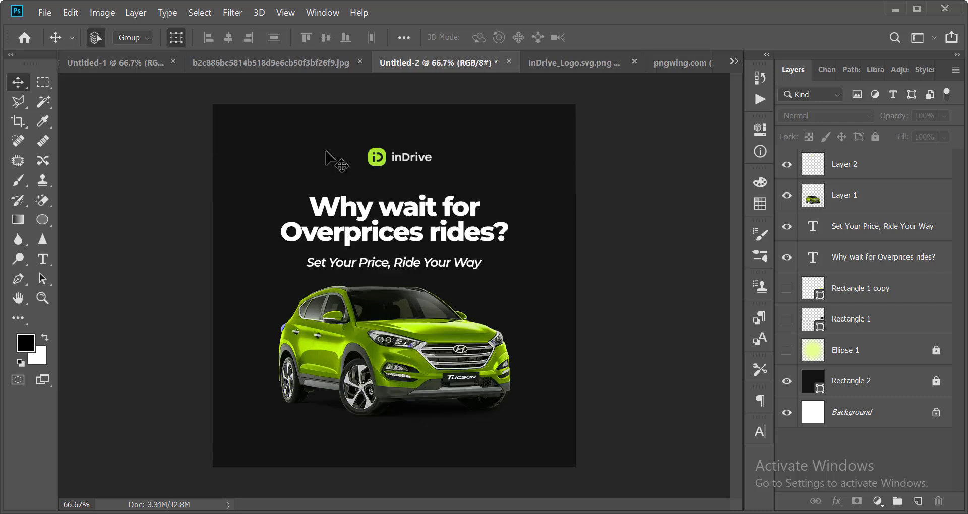
{"action": "left_click_drag", "start_coordinate": [321, 128], "coordinate": [473, 281]}
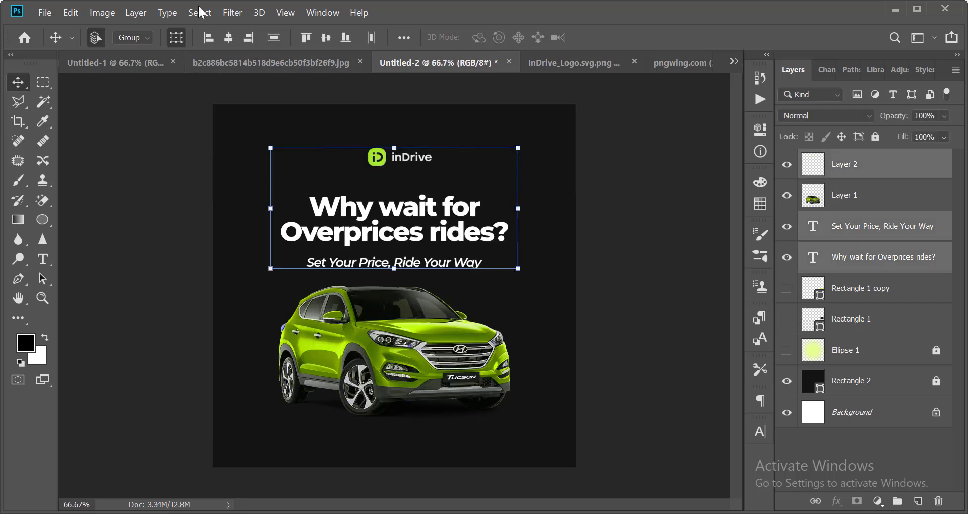
{"action": "left_click", "coordinate": [229, 43]}
{"action": "left_click", "coordinate": [580, 248]}
Nudge the headline and subheading upward and scale the SUV to about 118%.
{"action": "left_click_drag", "start_coordinate": [544, 205], "coordinate": [431, 281]}
{"action": "key", "text": "shift+Up"}
{"action": "key", "text": "shift+Up"}
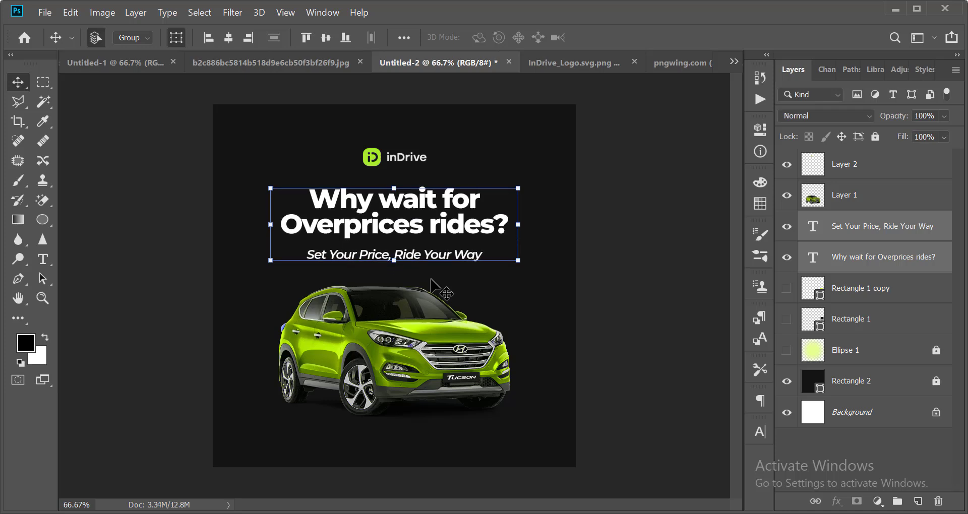
{"action": "key", "text": "ctrl+minus"}
{"action": "key", "text": "ctrl+minus"}
{"action": "left_click", "coordinate": [574, 336]}
{"action": "key", "text": "ctrl+equal"}
{"action": "left_click", "coordinate": [460, 344]}
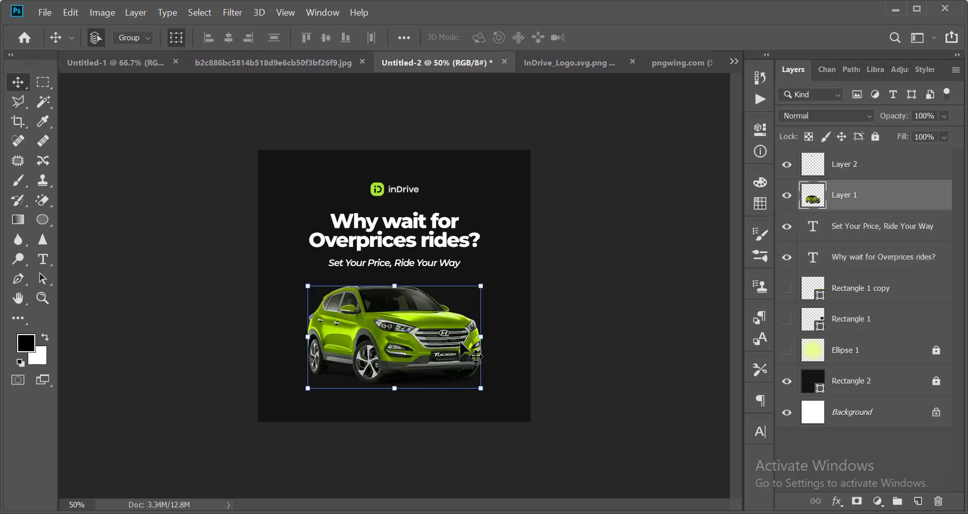
{"action": "left_click_drag", "start_coordinate": [485, 286], "coordinate": [496, 282]}
Apply the SUV enlargement and nudge the logo, headline and subheading upward.
{"action": "key", "text": "Return"}
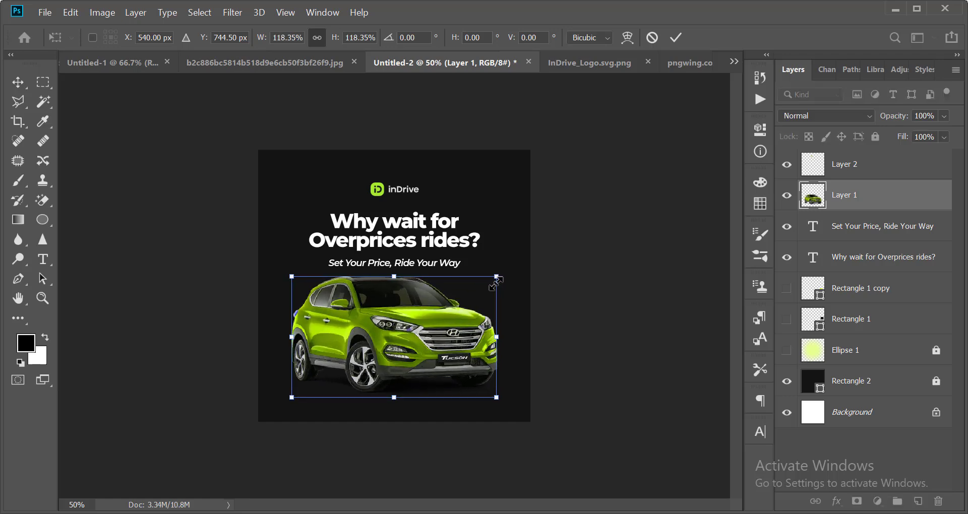
{"action": "key", "text": "ctrl+minus"}
{"action": "scroll", "coordinate": [465, 270], "scroll_direction": "up", "scroll_amount": 4}
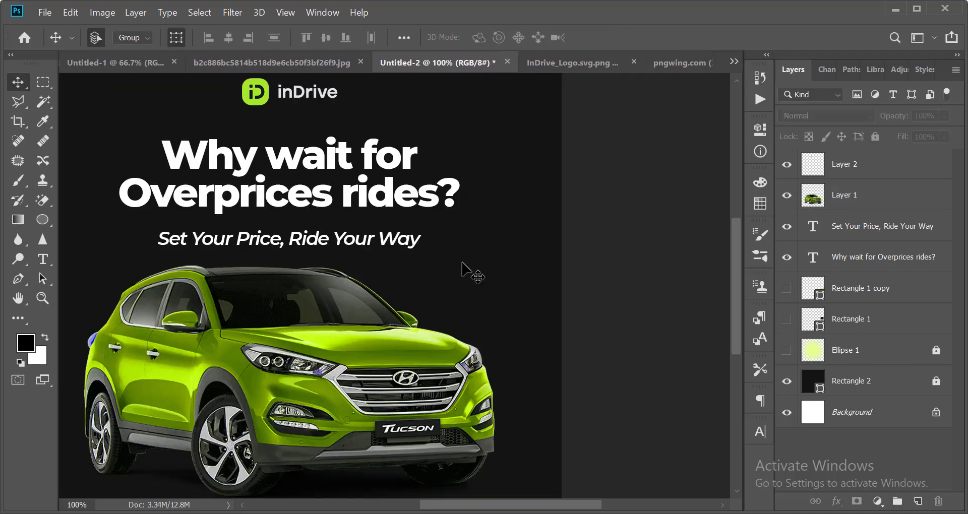
{"action": "scroll", "coordinate": [465, 265], "scroll_direction": "up", "scroll_amount": 1}
{"action": "key", "text": "ctrl+minus"}
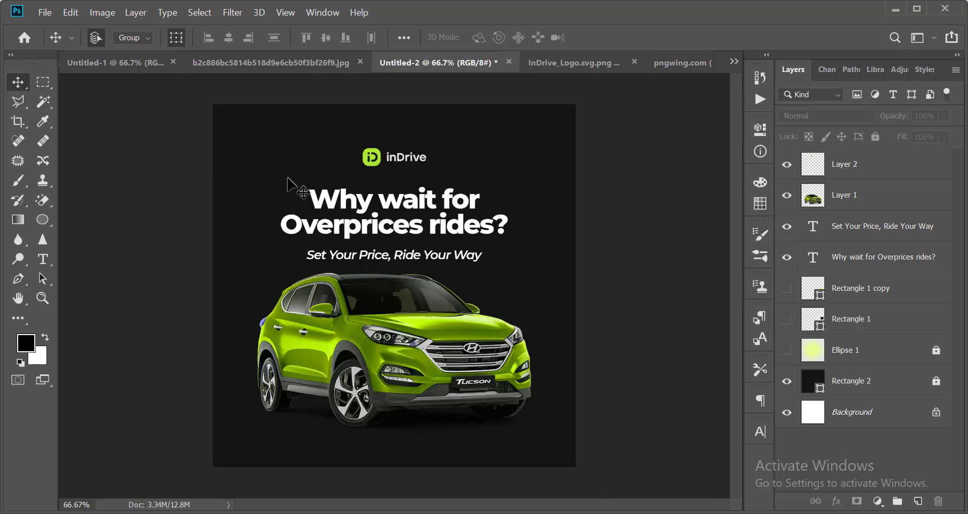
{"action": "left_click_drag", "start_coordinate": [298, 150], "coordinate": [474, 258]}
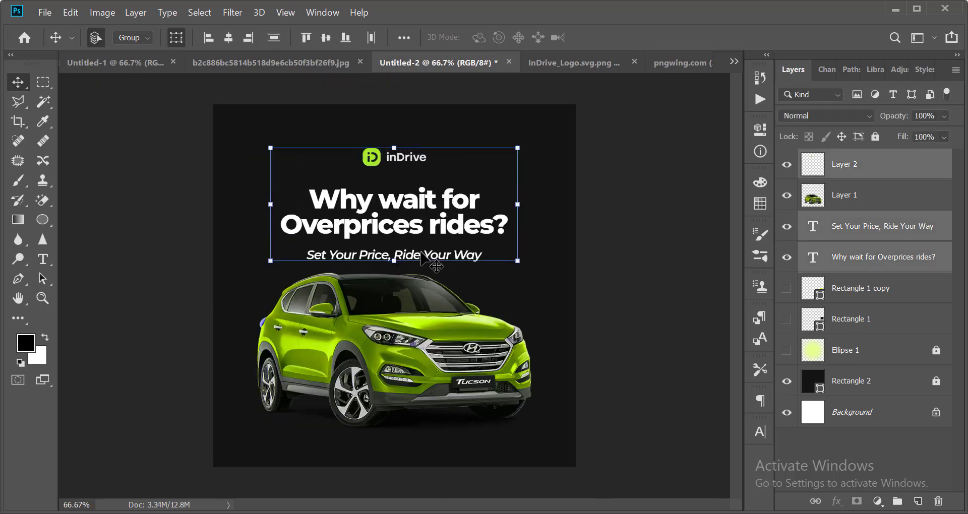
{"action": "key", "text": "shift+Up"}
{"action": "key", "text": "shift+Up"}
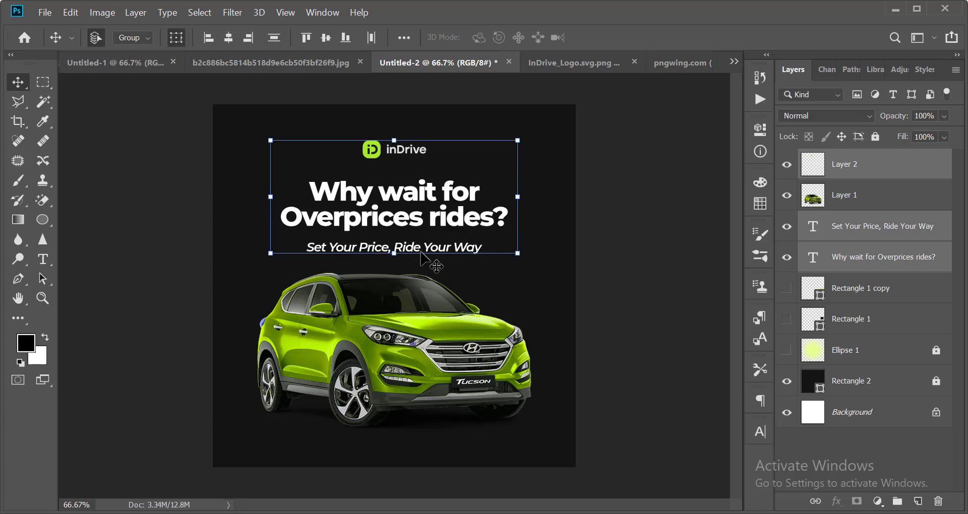
Zoom in and out to review the layout, ending at full size on the headline.
{"action": "key", "text": "ctrl+minus"}
{"action": "left_click", "coordinate": [621, 230]}
{"action": "key", "text": "ctrl+minus"}
{"action": "key", "text": "ctrl+minus"}
{"action": "key", "text": "ctrl+minus"}
{"action": "key", "text": "ctrl+plus"}
{"action": "key", "text": "ctrl+plus"}
{"action": "key", "text": "ctrl+plus"}
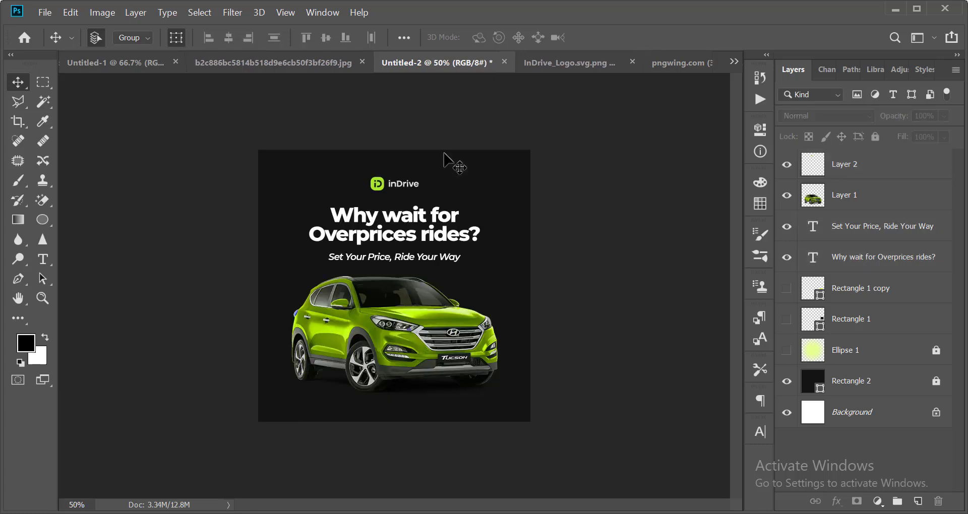
{"action": "key", "text": "ctrl+minus"}
{"action": "key", "text": "ctrl+minus"}
{"action": "key", "text": "ctrl+minus"}
{"action": "key", "text": "ctrl+plus"}
{"action": "key", "text": "ctrl+plus"}
{"action": "key", "text": "ctrl+plus"}
{"action": "left_click_drag", "start_coordinate": [211, 388], "coordinate": [555, 187]}
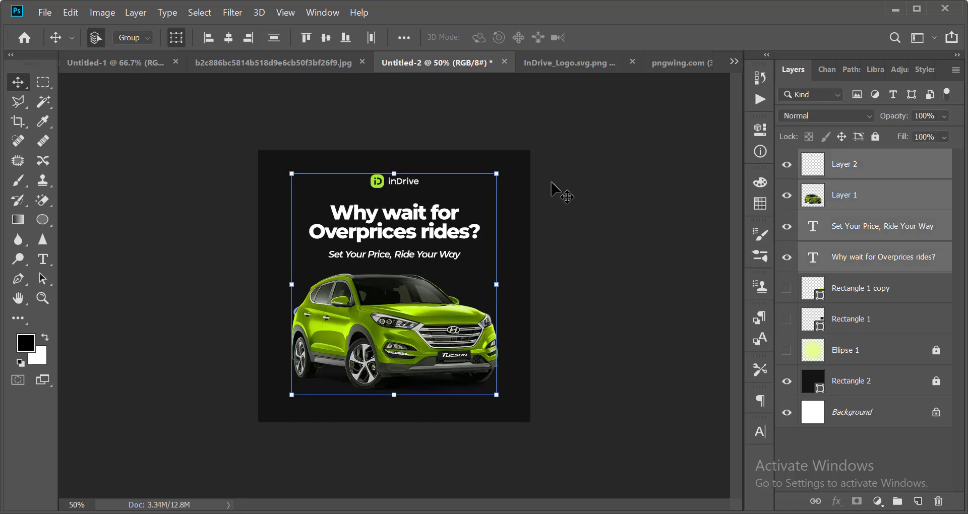
{"action": "key", "text": "ctrl+minus"}
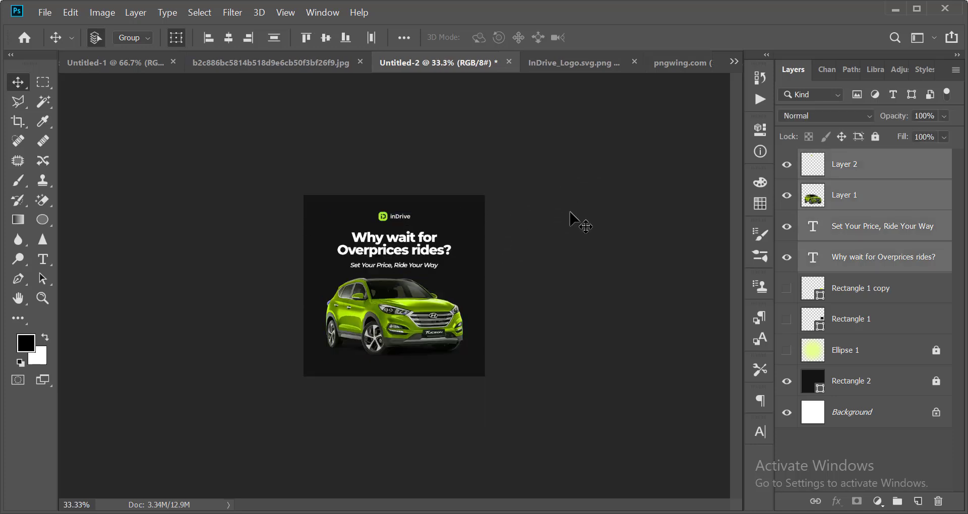
{"action": "left_click", "coordinate": [570, 212]}
{"action": "key", "text": "ctrl+minus"}
{"action": "key", "text": "ctrl+minus"}
{"action": "key", "text": "ctrl+minus"}
{"action": "key", "text": "ctrl+minus"}
{"action": "key", "text": "ctrl+plus"}
{"action": "key", "text": "ctrl+plus"}
{"action": "key", "text": "ctrl+plus"}
{"action": "key", "text": "ctrl+plus"}
{"action": "key", "text": "ctrl+plus"}
{"action": "key", "text": "ctrl+minus"}
{"action": "key", "text": "ctrl+minus"}
{"action": "key", "text": "ctrl+minus"}
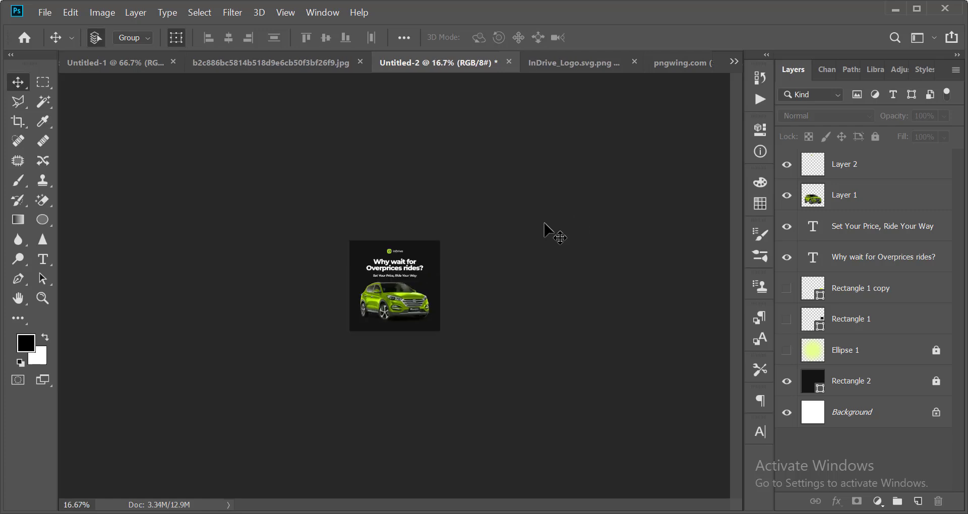
{"action": "key", "text": "ctrl+plus"}
{"action": "key", "text": "ctrl+plus"}
{"action": "key", "text": "ctrl+plus"}
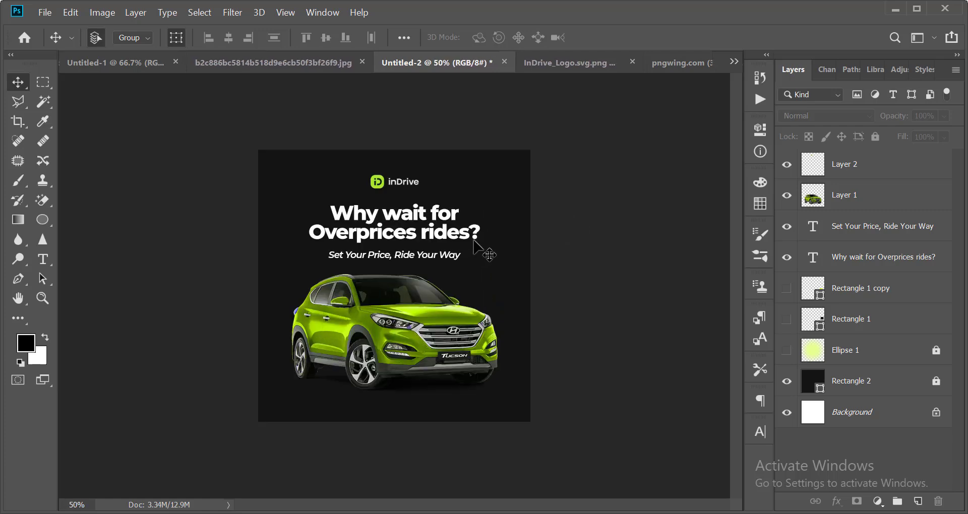
{"action": "key", "text": "ctrl+plus"}
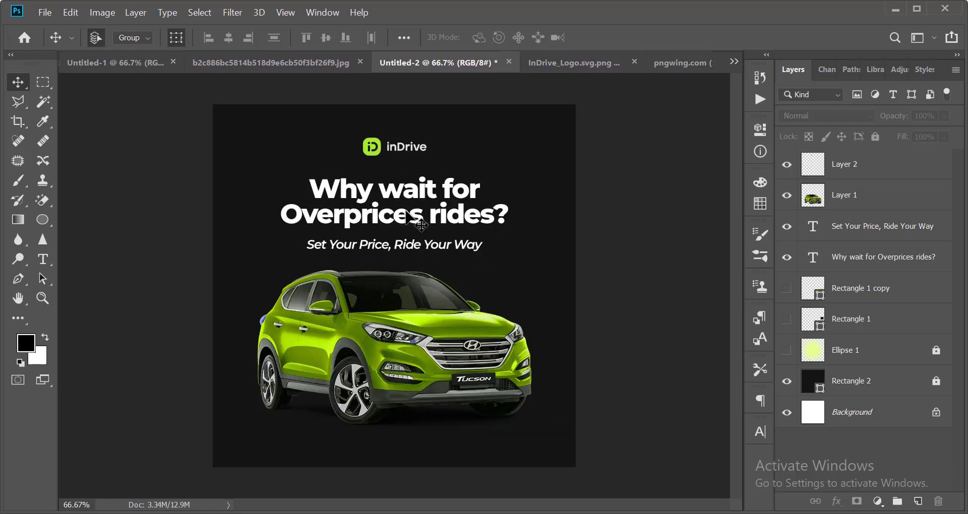
{"action": "key", "text": "ctrl+plus"}
{"action": "scroll", "coordinate": [428, 227], "scroll_direction": "up", "scroll_amount": 1}
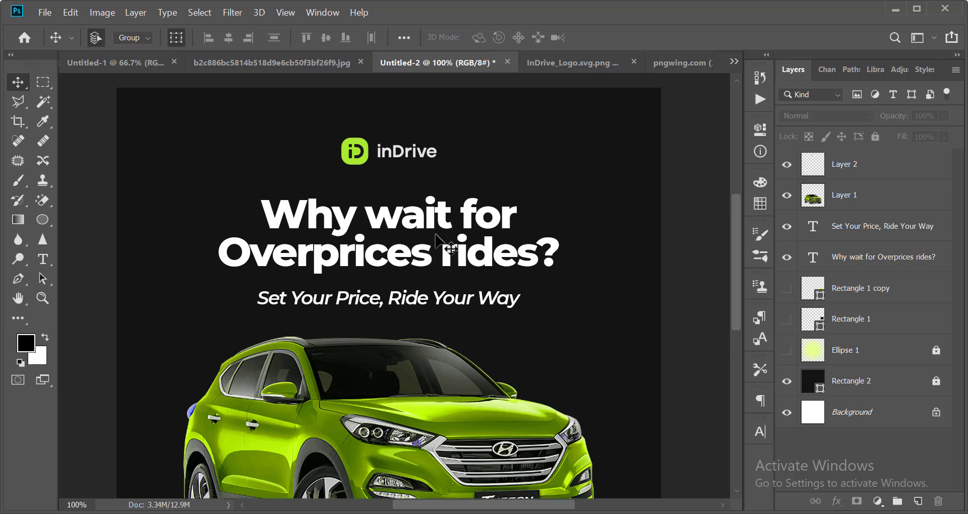
{"action": "scroll", "coordinate": [438, 240], "scroll_direction": "down", "scroll_amount": 1}
{"action": "key", "text": "t"}
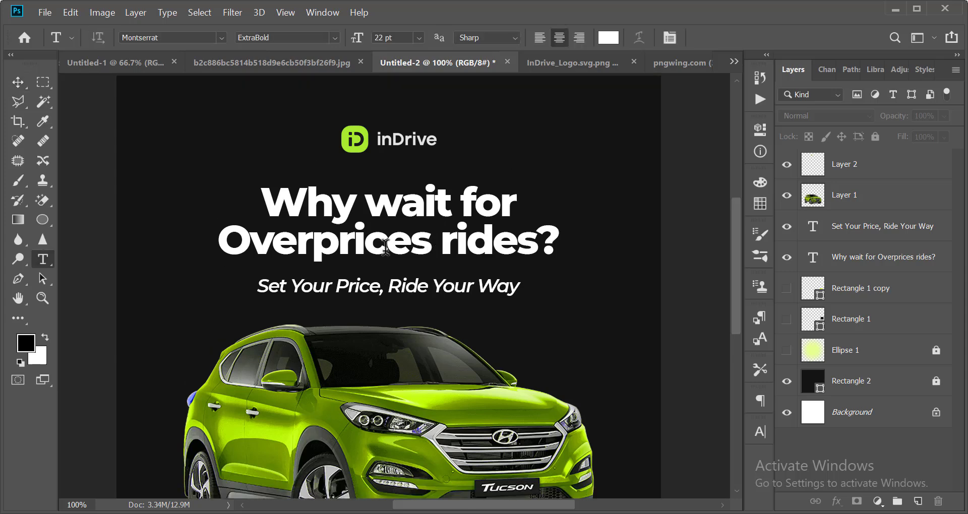
{"action": "left_click", "coordinate": [388, 247]}
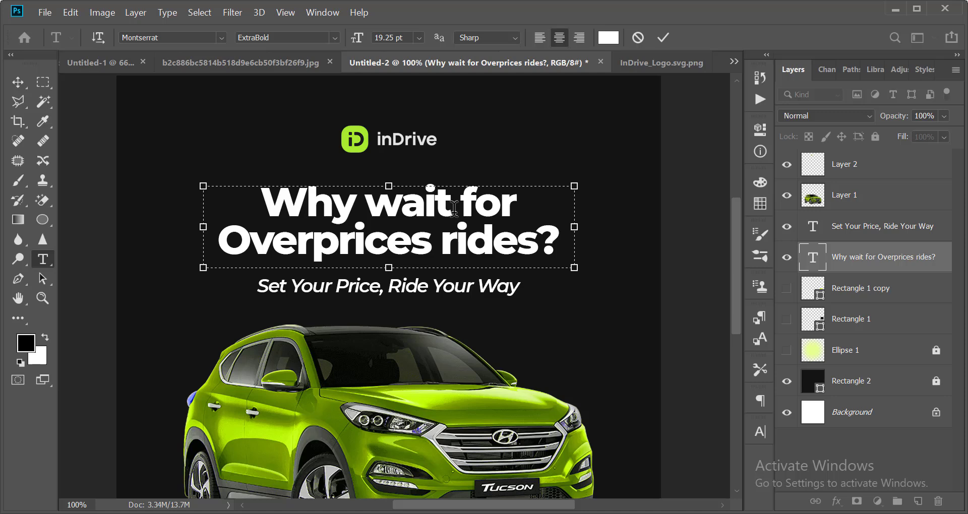
{"action": "left_click_drag", "start_coordinate": [467, 208], "coordinate": [430, 242]}
{"action": "left_click", "coordinate": [608, 37]}
{"action": "left_click", "coordinate": [361, 128]}
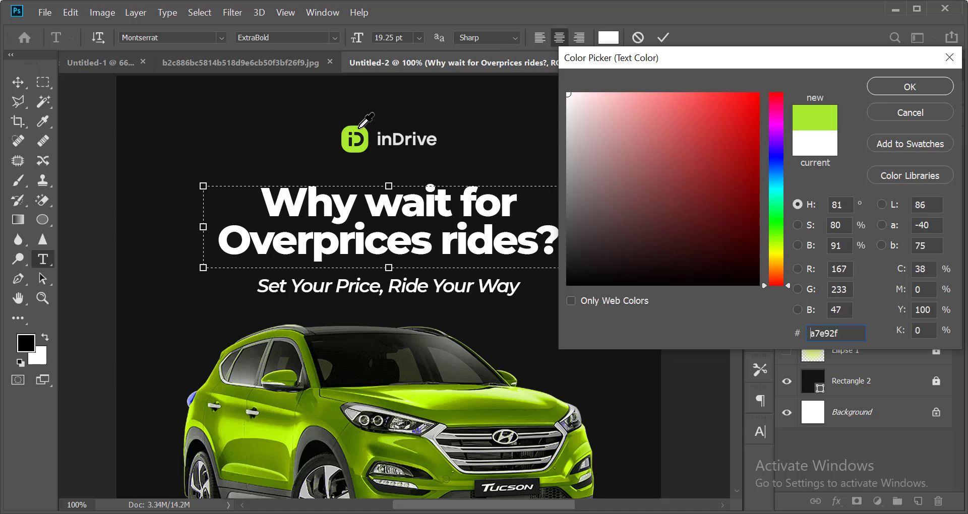
{"action": "left_click", "coordinate": [907, 87]}
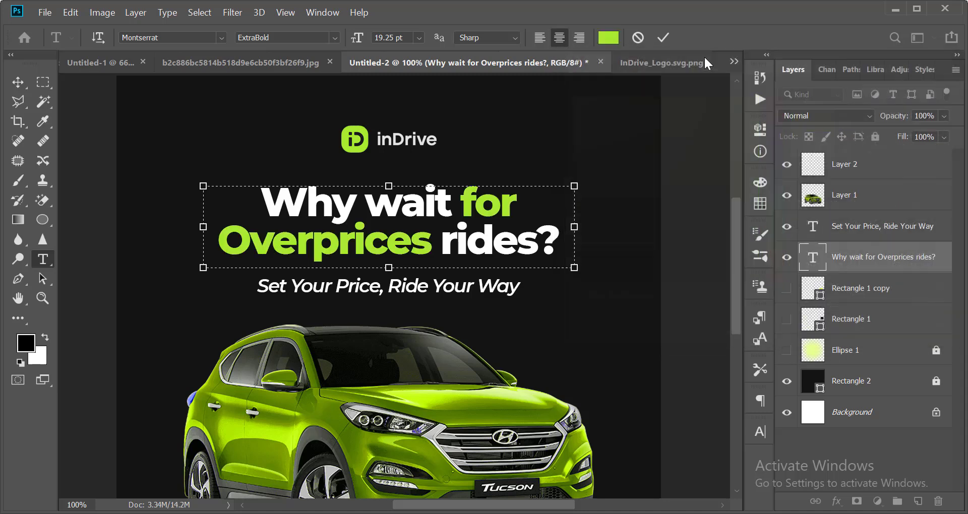
{"action": "left_click", "coordinate": [661, 35]}
{"action": "key", "text": "v"}
{"action": "left_click", "coordinate": [669, 193]}
{"action": "scroll", "coordinate": [642, 188], "scroll_direction": "down", "scroll_amount": 4}
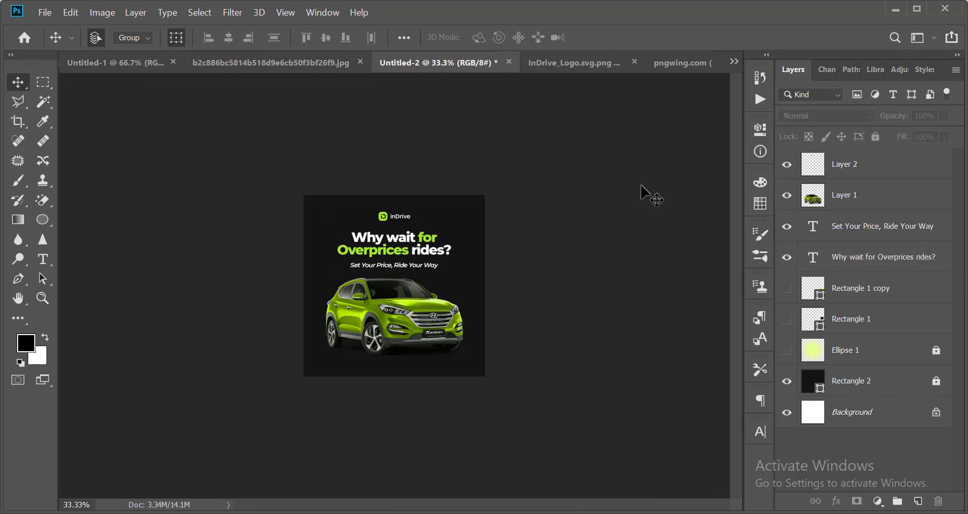
{"action": "scroll", "coordinate": [610, 142], "scroll_direction": "up", "scroll_amount": 1}
{"action": "scroll", "coordinate": [622, 199], "scroll_direction": "down", "scroll_amount": 2}
{"action": "scroll", "coordinate": [623, 199], "scroll_direction": "up", "scroll_amount": 1}
{"action": "scroll", "coordinate": [623, 199], "scroll_direction": "up", "scroll_amount": 1}
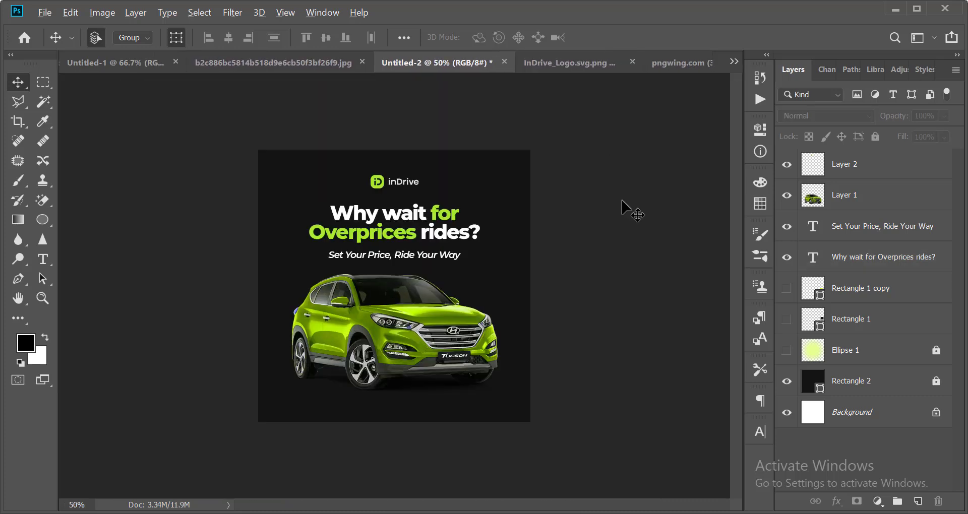
{"action": "scroll", "coordinate": [579, 262], "scroll_direction": "up", "scroll_amount": 2}
{"action": "scroll", "coordinate": [471, 290], "scroll_direction": "down", "scroll_amount": 1}
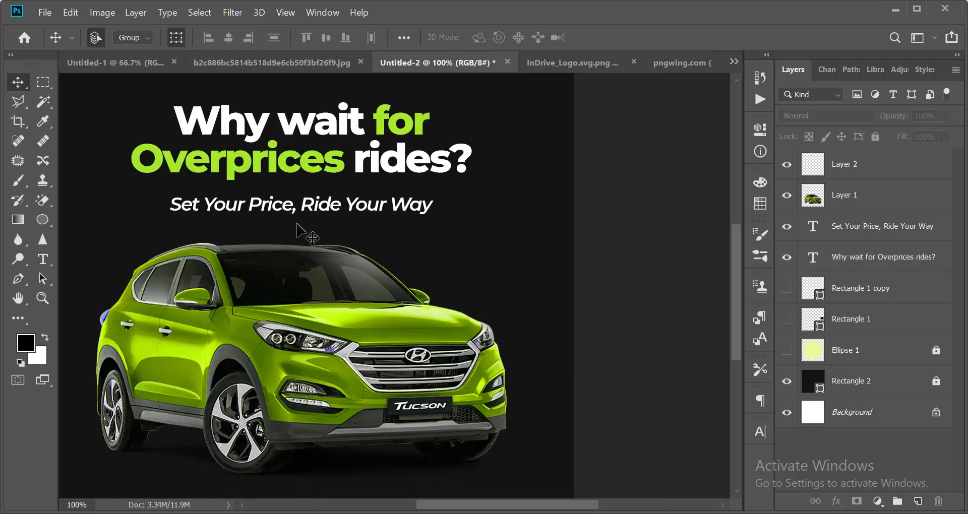
Recolour the subheading word 'Ride' lime green #a7e92f, sampled from the headline.
{"action": "key", "text": "t"}
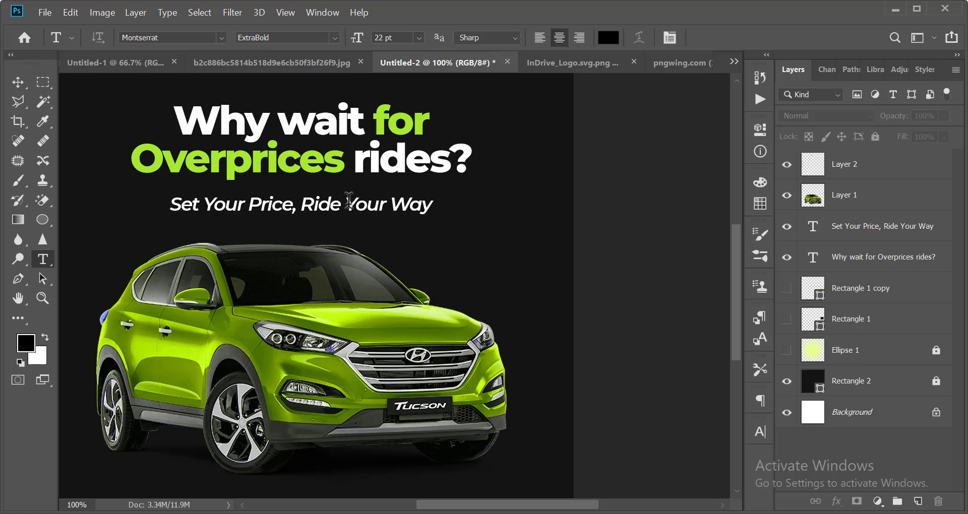
{"action": "left_click_drag", "start_coordinate": [348, 199], "coordinate": [359, 197]}
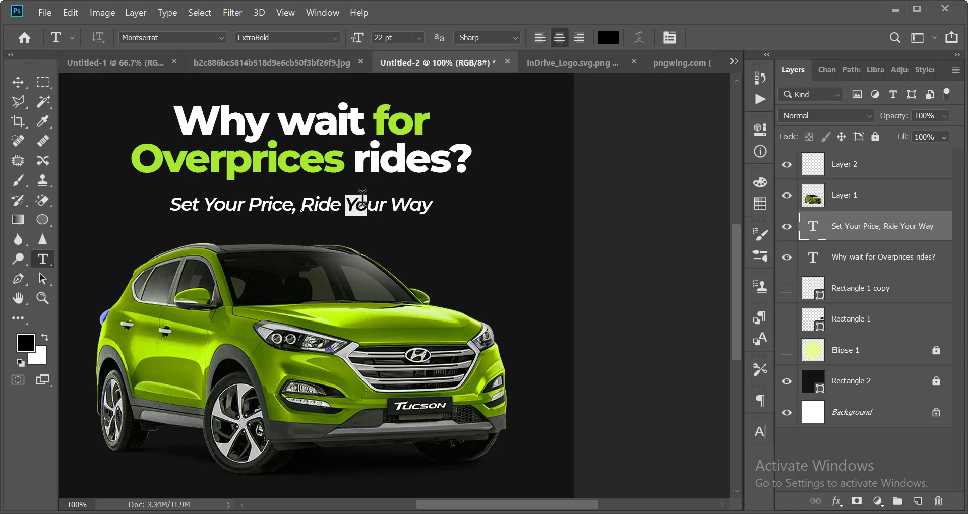
{"action": "left_click", "coordinate": [330, 202]}
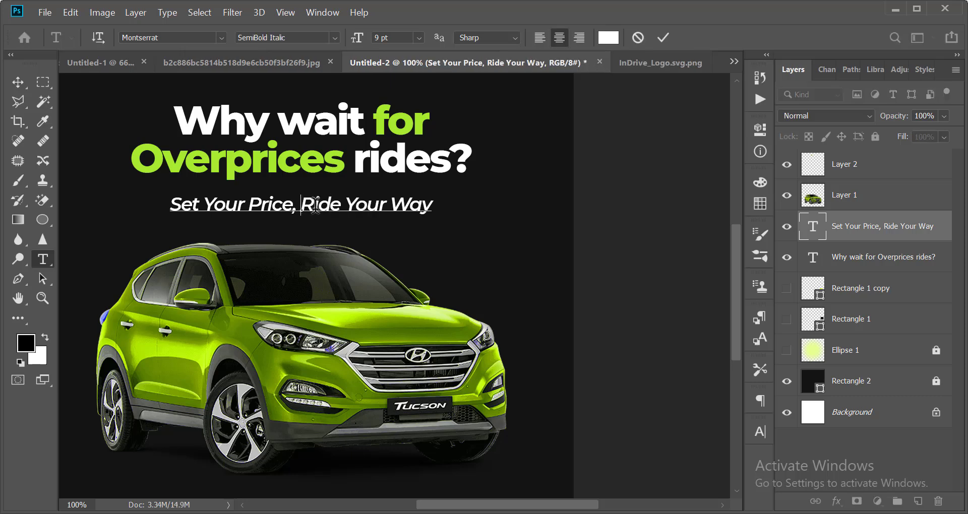
{"action": "double_click", "coordinate": [328, 204]}
{"action": "left_click", "coordinate": [600, 44]}
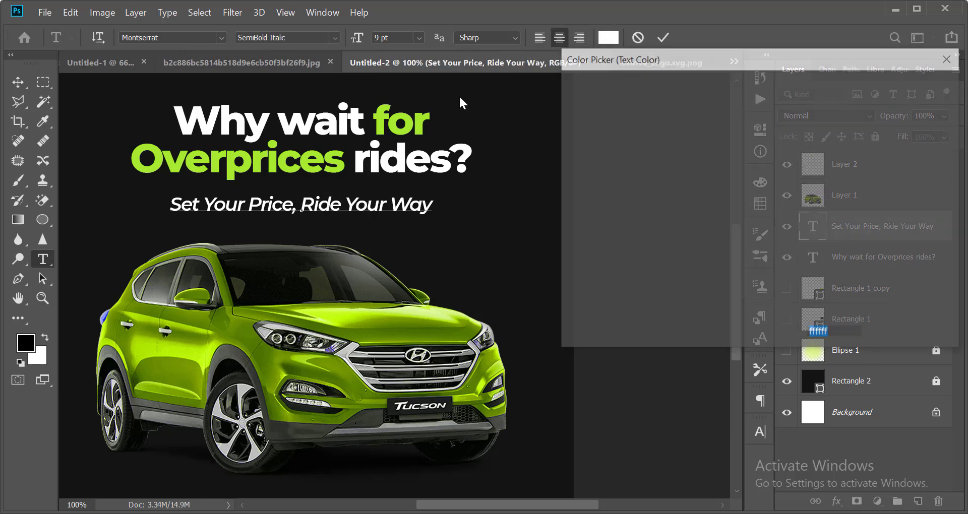
{"action": "left_click", "coordinate": [331, 153]}
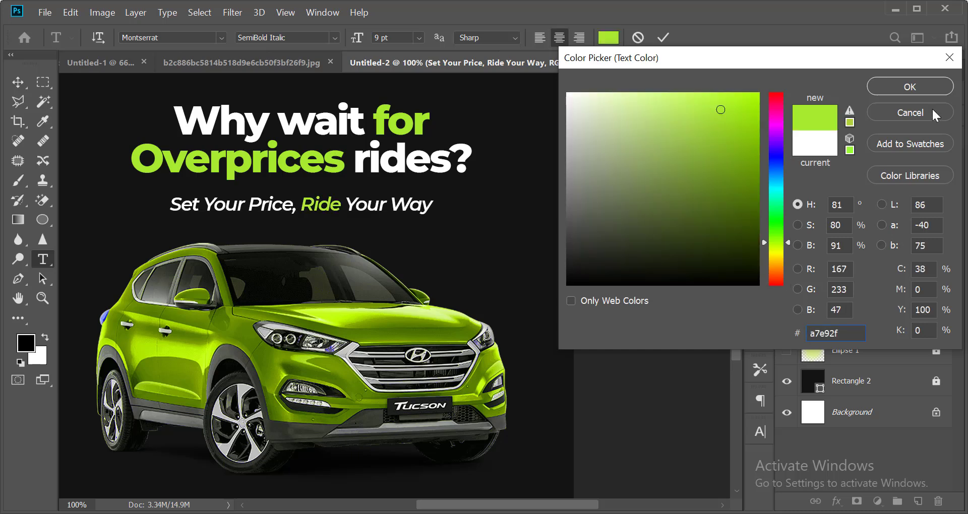
{"action": "left_click", "coordinate": [923, 84]}
{"action": "left_click", "coordinate": [666, 36]}
{"action": "key", "text": "v"}
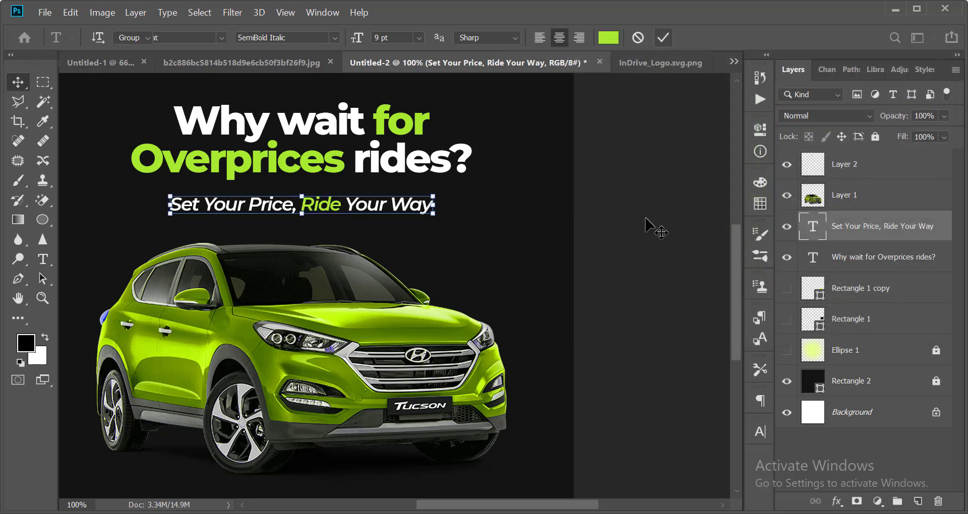
{"action": "left_click", "coordinate": [655, 227]}
{"action": "key", "text": "ctrl+minus"}
{"action": "key", "text": "ctrl+minus"}
{"action": "scroll", "coordinate": [567, 139], "scroll_direction": "down", "scroll_amount": 1}
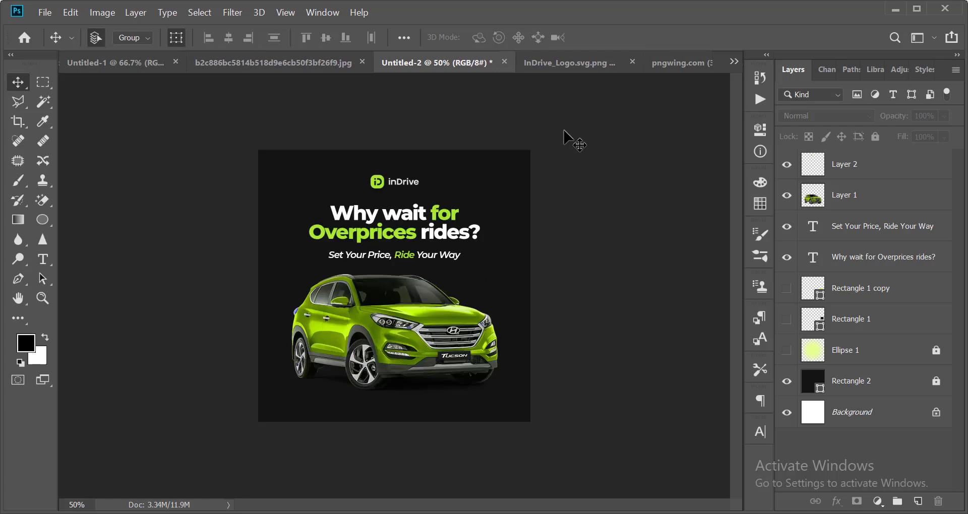
{"action": "scroll", "coordinate": [534, 168], "scroll_direction": "up", "scroll_amount": 2}
{"action": "scroll", "coordinate": [528, 185], "scroll_direction": "down", "scroll_amount": 3}
{"action": "scroll", "coordinate": [524, 179], "scroll_direction": "up", "scroll_amount": 3}
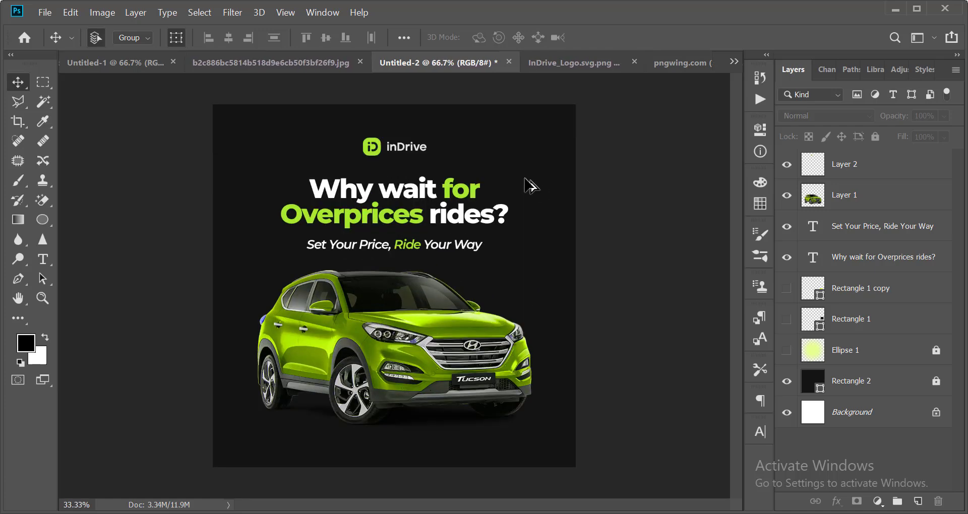
{"action": "scroll", "coordinate": [524, 179], "scroll_direction": "down", "scroll_amount": 1}
{"action": "scroll", "coordinate": [525, 179], "scroll_direction": "down", "scroll_amount": 3}
{"action": "scroll", "coordinate": [525, 179], "scroll_direction": "up", "scroll_amount": 4}
{"action": "scroll", "coordinate": [519, 186], "scroll_direction": "down", "scroll_amount": 4}
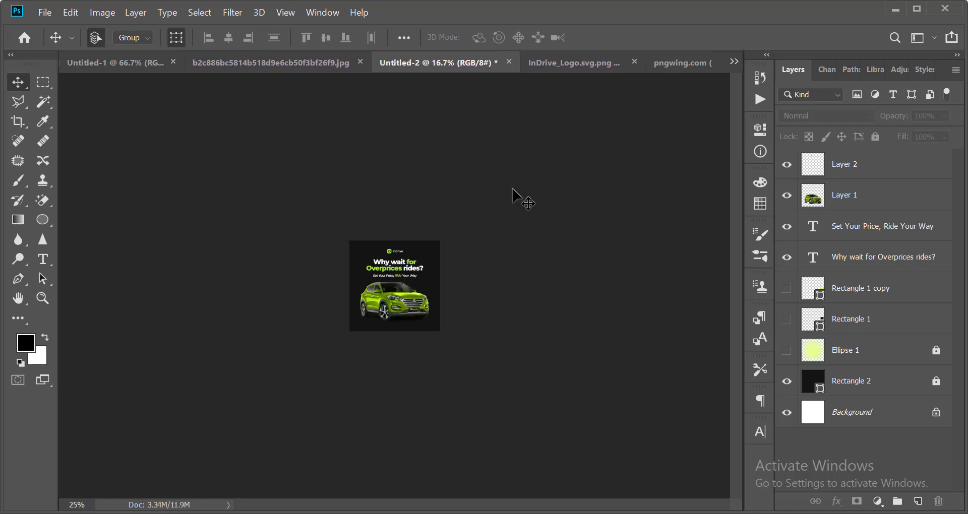
{"action": "scroll", "coordinate": [510, 195], "scroll_direction": "up", "scroll_amount": 3}
{"action": "scroll", "coordinate": [510, 194], "scroll_direction": "down", "scroll_amount": 3}
{"action": "scroll", "coordinate": [510, 194], "scroll_direction": "up", "scroll_amount": 5}
{"action": "scroll", "coordinate": [510, 194], "scroll_direction": "down", "scroll_amount": 5}
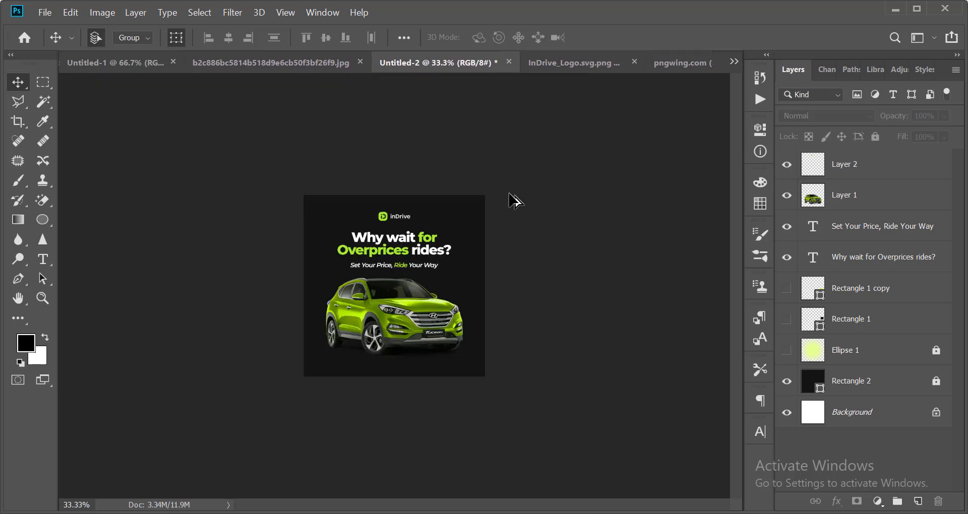
{"action": "scroll", "coordinate": [510, 195], "scroll_direction": "up", "scroll_amount": 3}
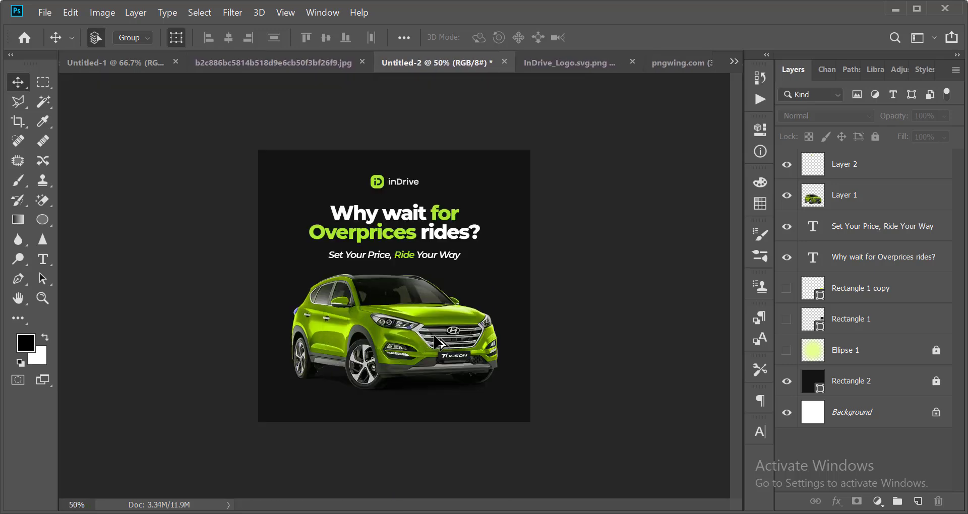
{"action": "scroll", "coordinate": [435, 336], "scroll_direction": "up", "scroll_amount": 1}
{"action": "scroll", "coordinate": [433, 336], "scroll_direction": "up", "scroll_amount": 2}
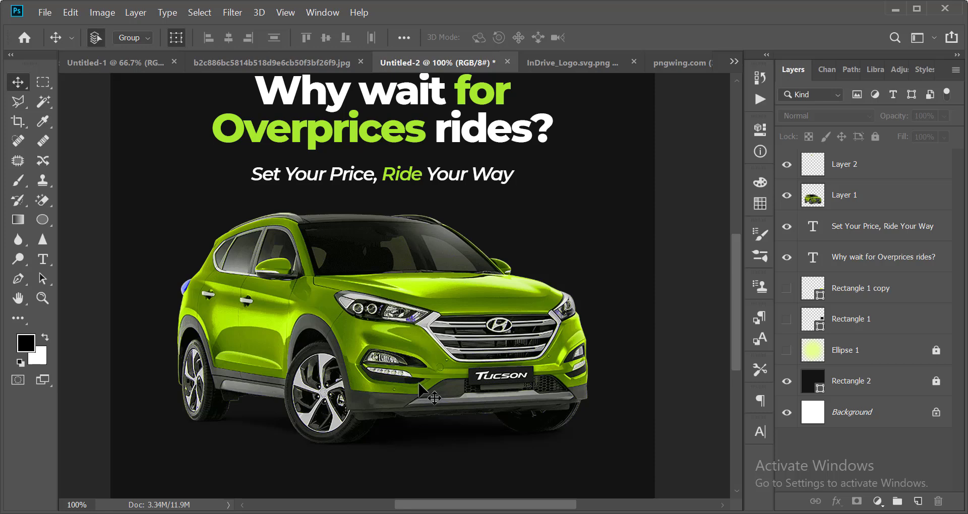
{"action": "scroll", "coordinate": [434, 398], "scroll_direction": "down", "scroll_amount": 5}
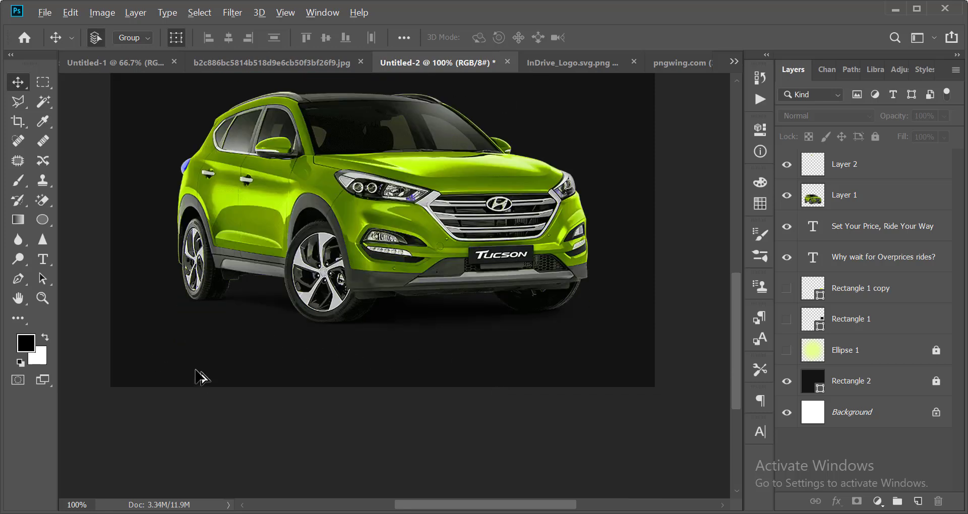
{"action": "scroll", "coordinate": [200, 377], "scroll_direction": "down", "scroll_amount": 2}
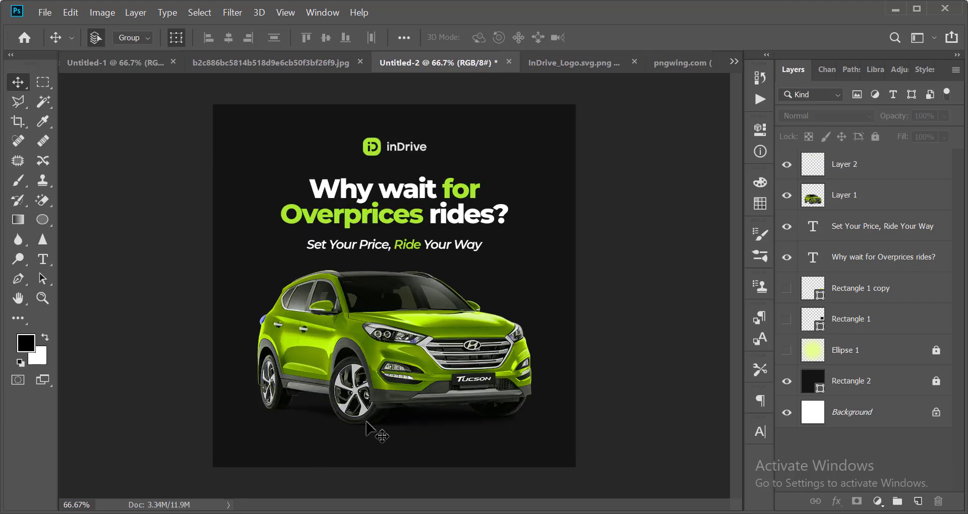
{"action": "scroll", "coordinate": [459, 393], "scroll_direction": "down", "scroll_amount": 2}
{"action": "scroll", "coordinate": [464, 363], "scroll_direction": "up", "scroll_amount": 2}
{"action": "scroll", "coordinate": [474, 313], "scroll_direction": "down", "scroll_amount": 3}
{"action": "scroll", "coordinate": [484, 313], "scroll_direction": "up", "scroll_amount": 2}
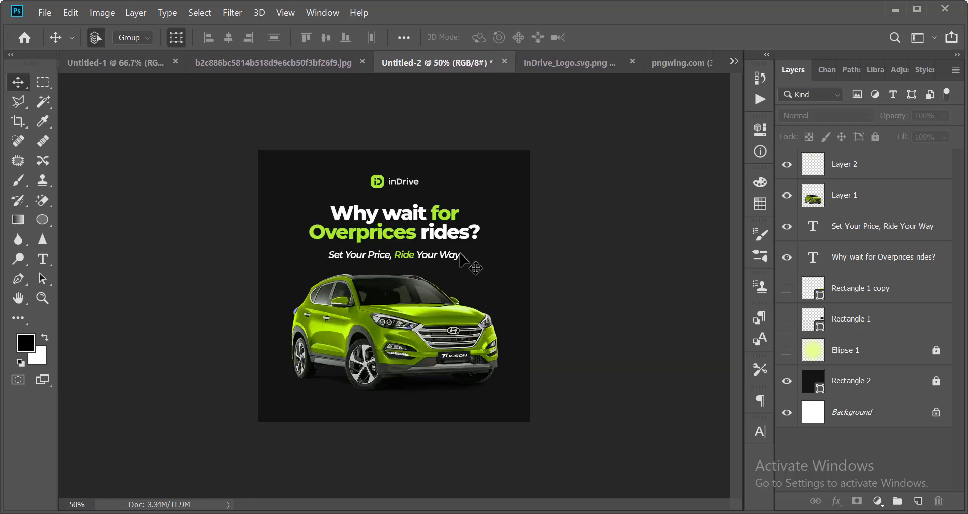
{"action": "scroll", "coordinate": [465, 275], "scroll_direction": "up", "scroll_amount": 1}
{"action": "scroll", "coordinate": [504, 222], "scroll_direction": "down", "scroll_amount": 1}
{"action": "scroll", "coordinate": [504, 222], "scroll_direction": "up", "scroll_amount": 1}
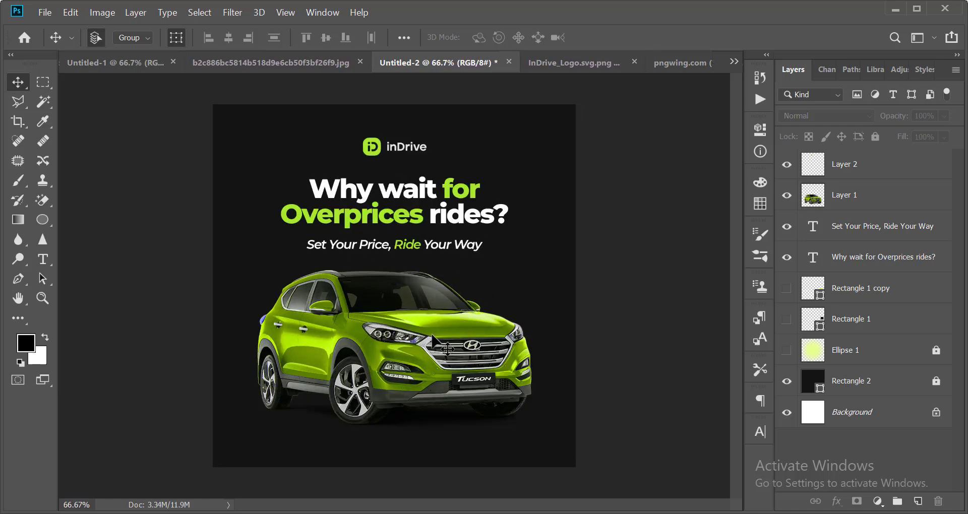
{"action": "left_click", "coordinate": [484, 303]}
Hide the SUV layer and draw a large circle near the poster centre.
{"action": "left_click", "coordinate": [786, 197]}
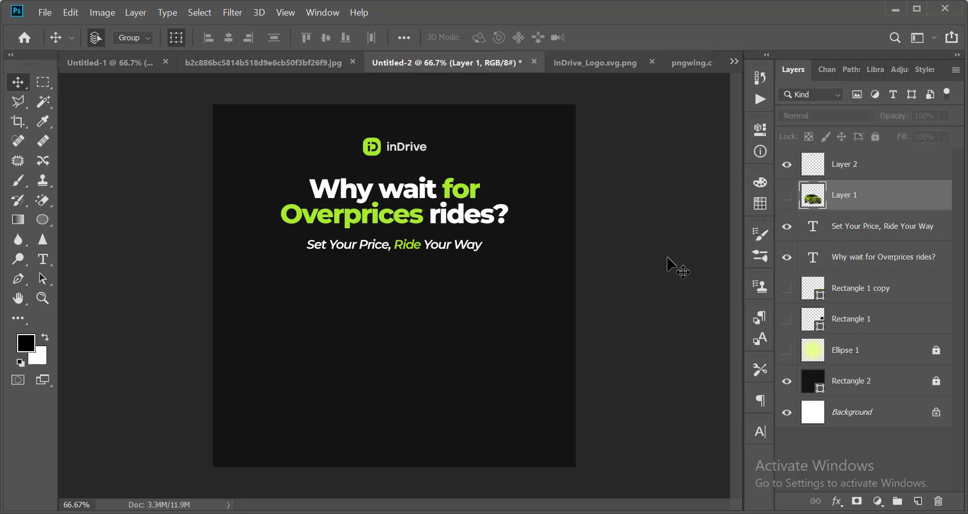
{"action": "left_click", "coordinate": [536, 267]}
{"action": "scroll", "coordinate": [536, 267], "scroll_direction": "down", "scroll_amount": 1}
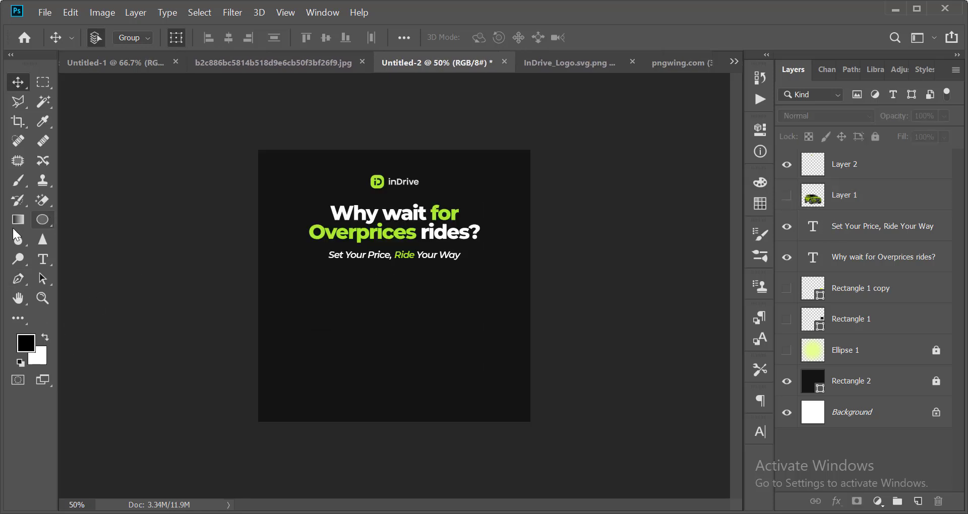
{"action": "left_click", "coordinate": [42, 220]}
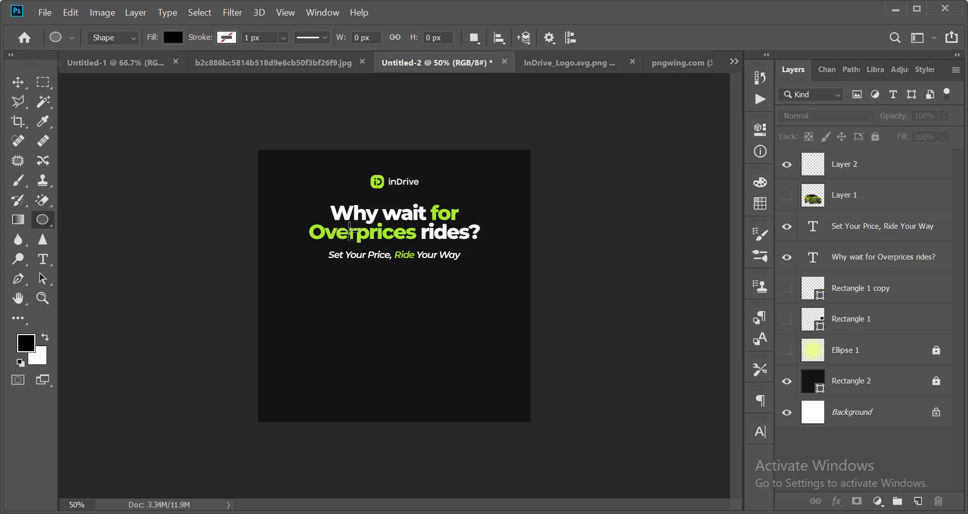
{"action": "left_click_drag", "start_coordinate": [351, 251], "coordinate": [450, 392]}
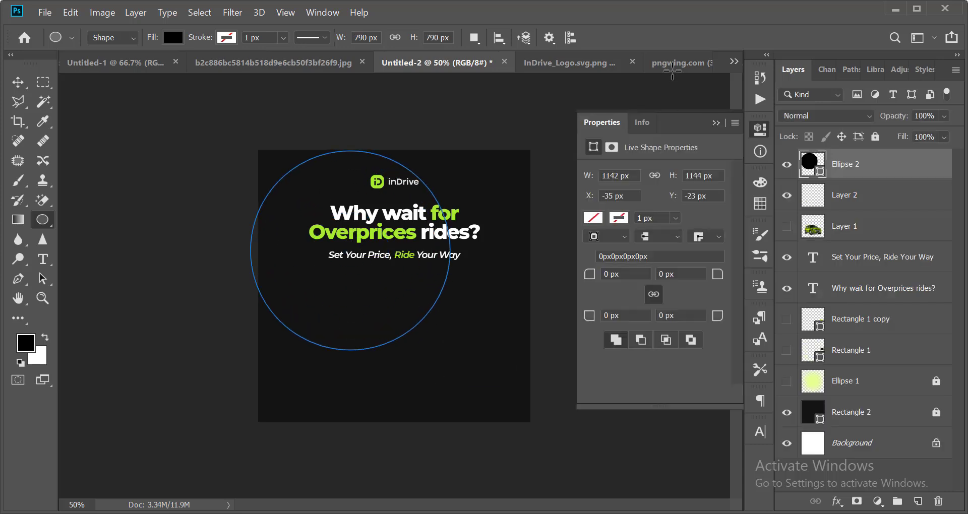
{"action": "left_click", "coordinate": [760, 130]}
{"action": "key", "text": "v"}
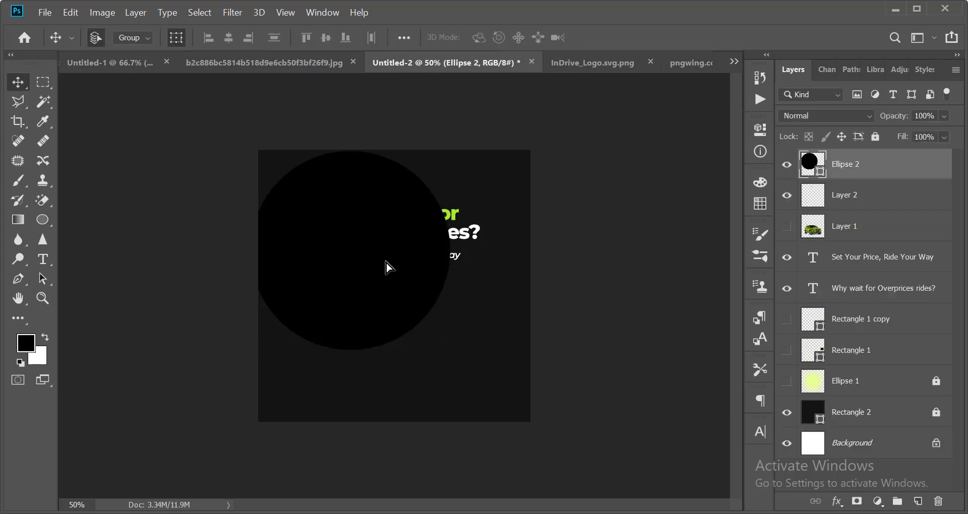
{"action": "mouse_move", "coordinate": [386, 268]}
{"action": "left_mouse_down"}
{"action": "mouse_move", "coordinate": [407, 287]}
{"action": "mouse_move", "coordinate": [397, 280]}
{"action": "left_mouse_up"}
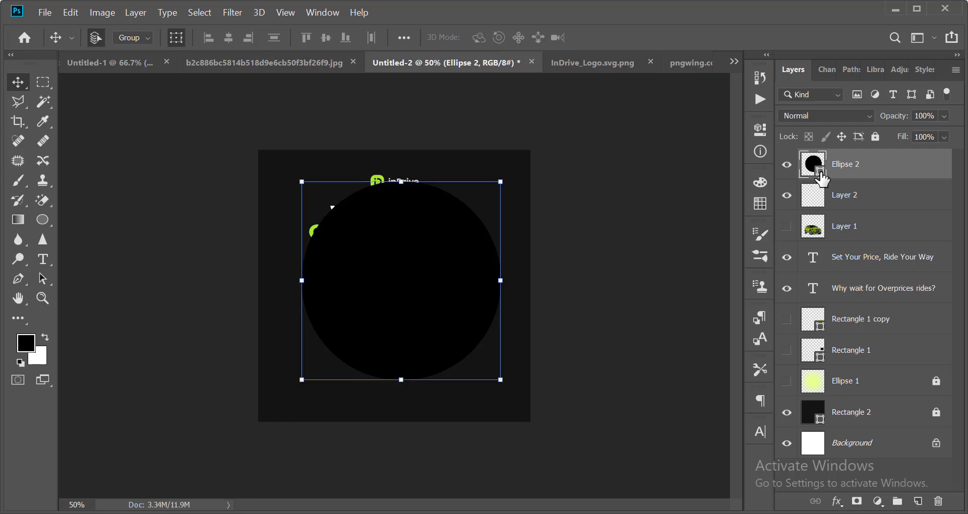
Fill the circle with dark grey #282828.
{"action": "double_click", "coordinate": [820, 173]}
{"action": "left_click", "coordinate": [497, 385]}
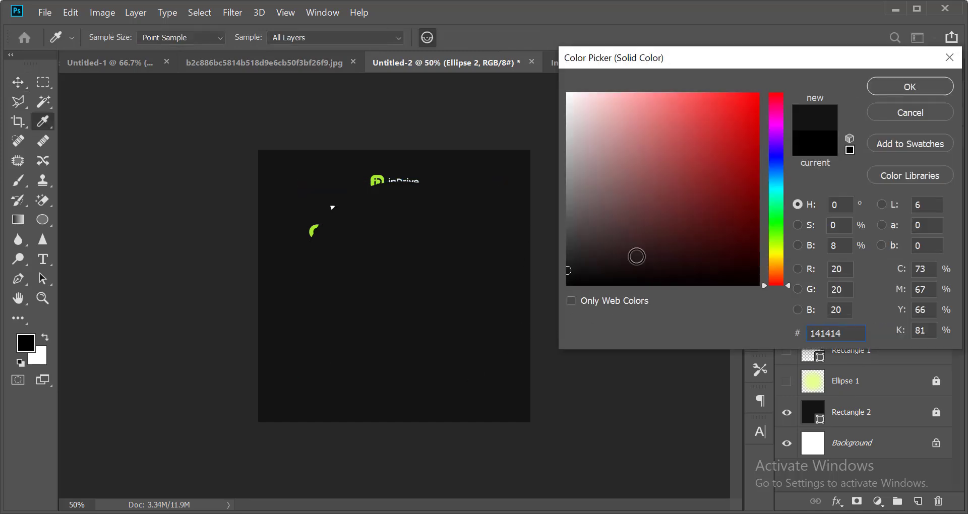
{"action": "left_click", "coordinate": [568, 256]}
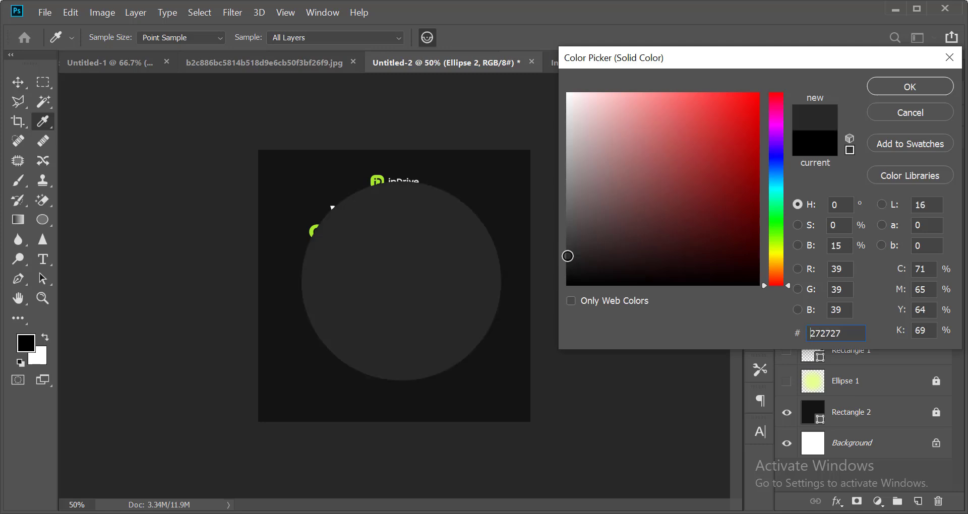
{"action": "left_click", "coordinate": [568, 257]}
{"action": "left_click", "coordinate": [567, 256]}
{"action": "left_click", "coordinate": [875, 89]}
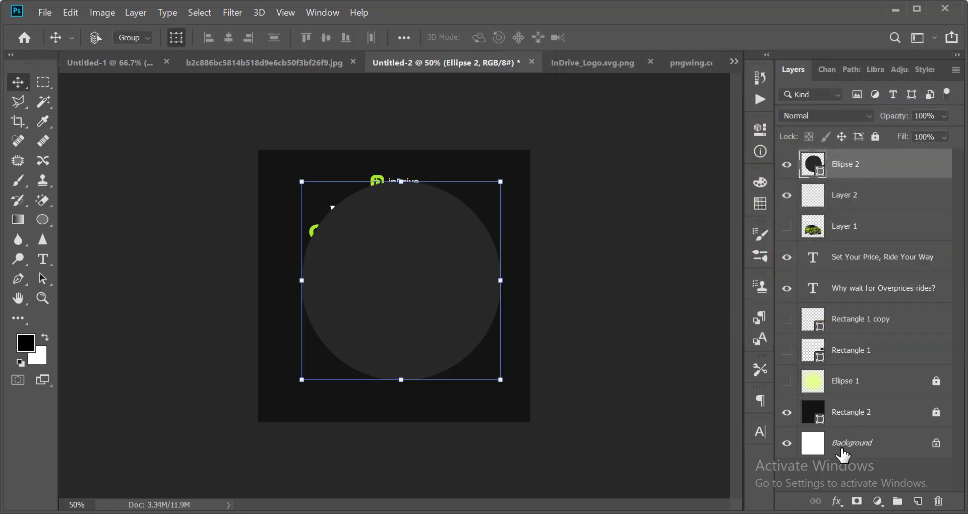
Centre the circle on the Background and move its layer below Ellipse 1.
{"action": "left_click", "coordinate": [854, 444], "text": "ctrl"}
{"action": "left_click", "coordinate": [229, 38]}
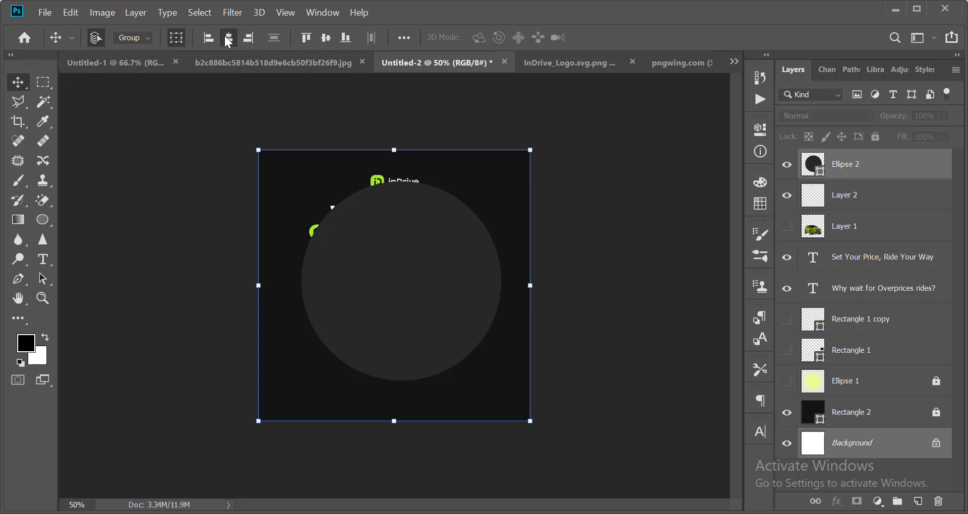
{"action": "left_click", "coordinate": [324, 40]}
{"action": "left_click", "coordinate": [605, 301]}
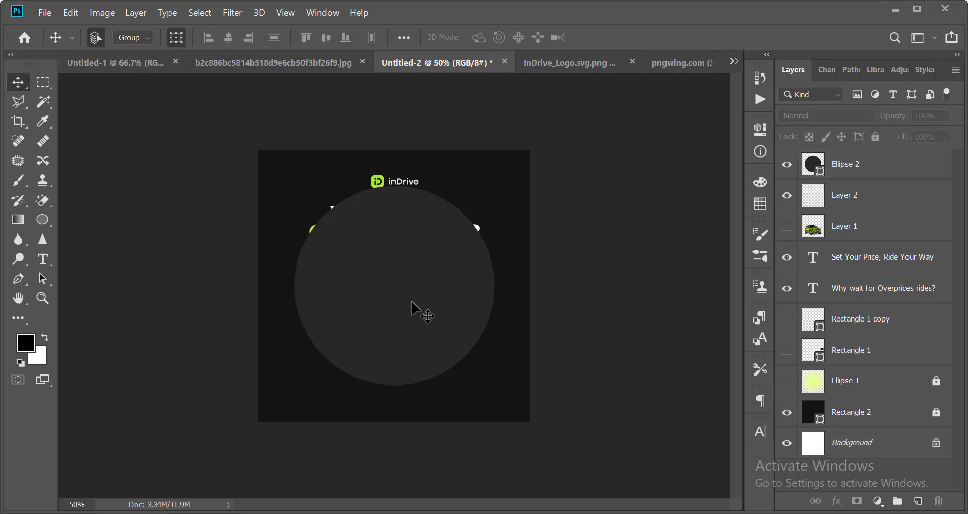
{"action": "left_click", "coordinate": [411, 308]}
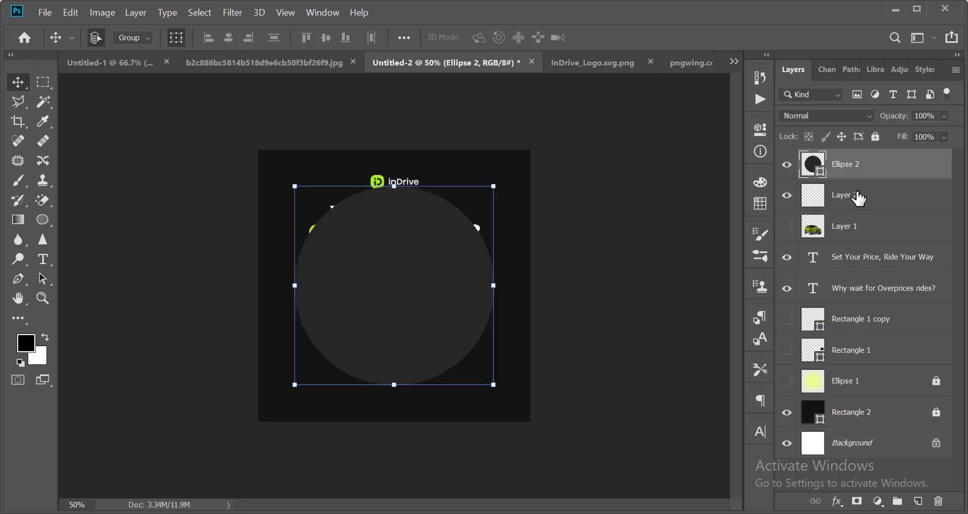
{"action": "left_click_drag", "start_coordinate": [854, 165], "coordinate": [855, 397]}
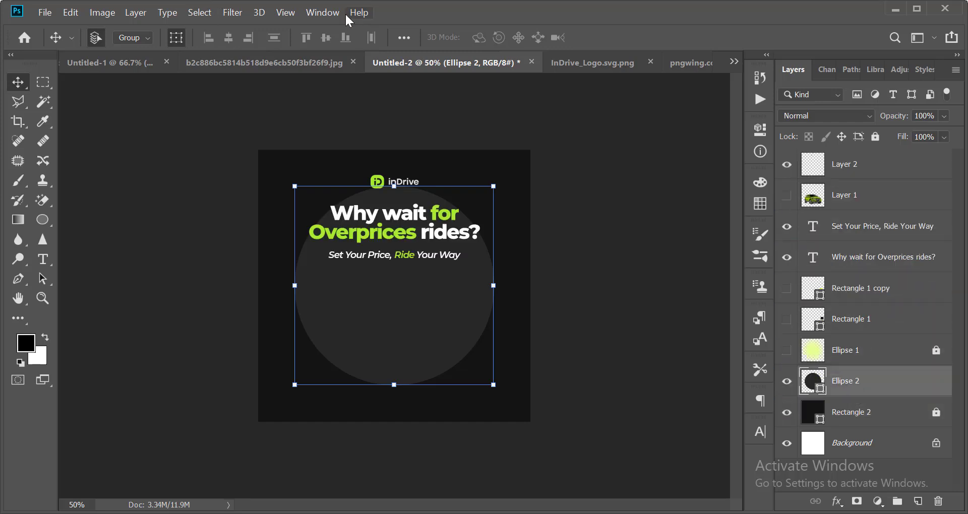
Rasterize Ellipse 2 and trial a Gaussian Blur on it, then undo it.
{"action": "left_click", "coordinate": [233, 12]}
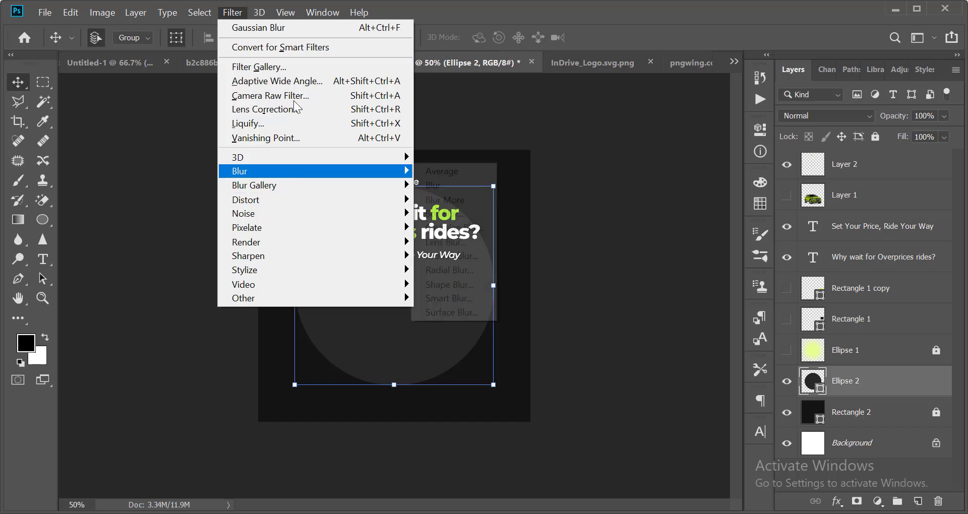
{"action": "mouse_move", "coordinate": [346, 172]}
{"action": "left_click", "coordinate": [476, 228]}
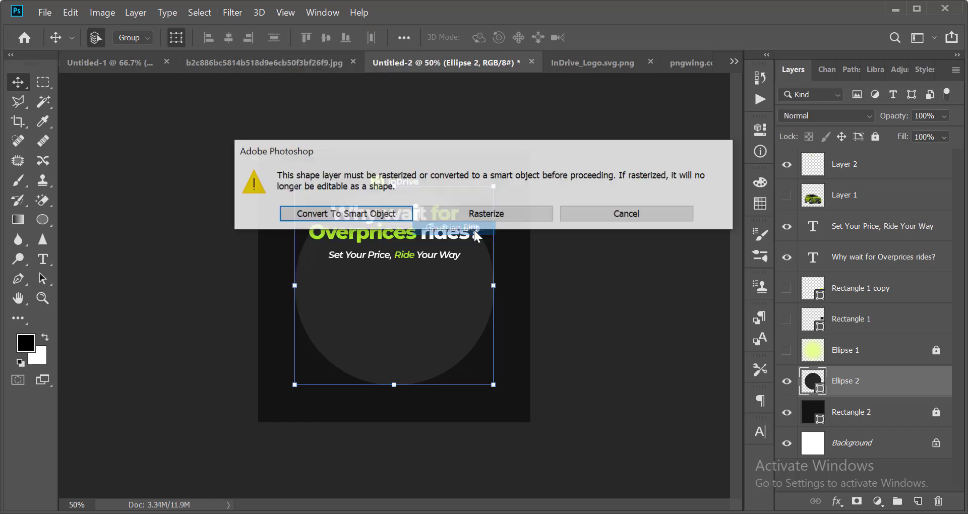
{"action": "left_click", "coordinate": [564, 214]}
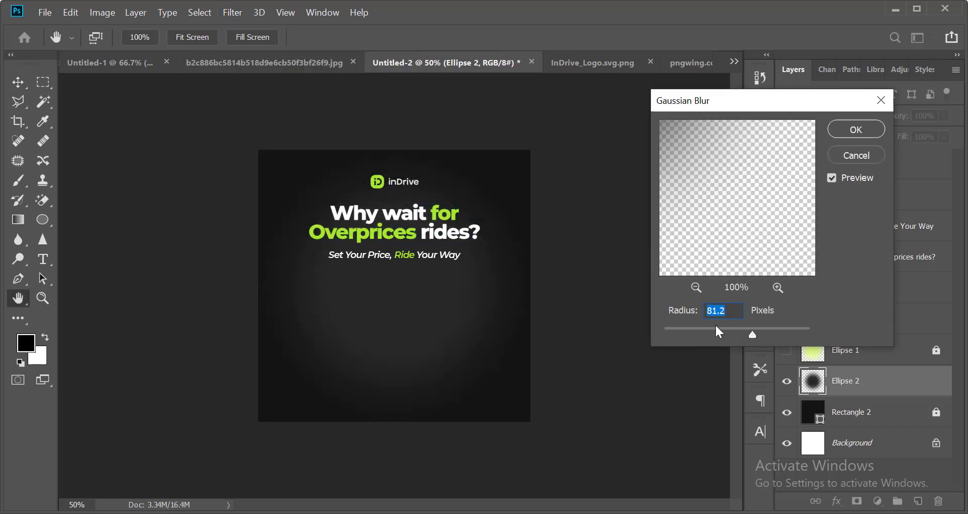
{"action": "left_click_drag", "start_coordinate": [746, 337], "coordinate": [749, 337]}
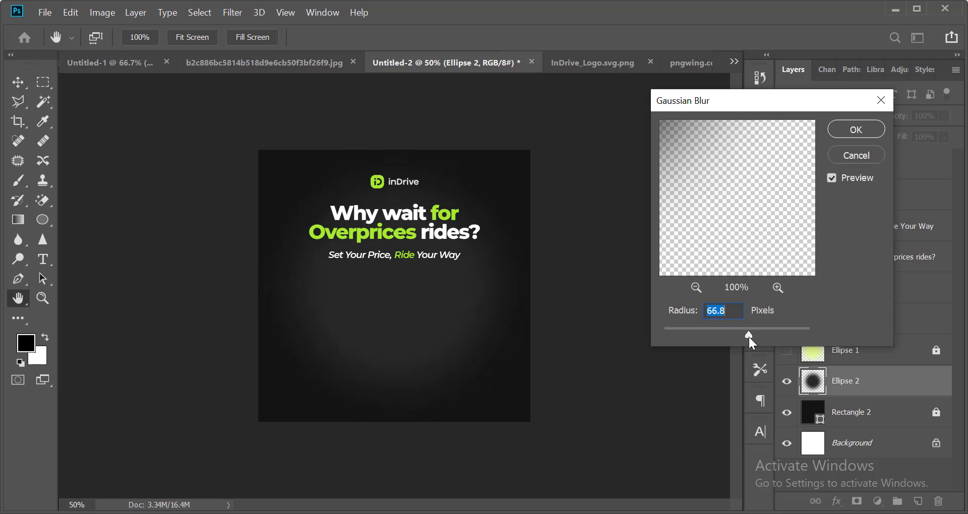
{"action": "left_click", "coordinate": [856, 129]}
{"action": "key", "text": "ctrl+minus"}
{"action": "key", "text": "ctrl+z"}
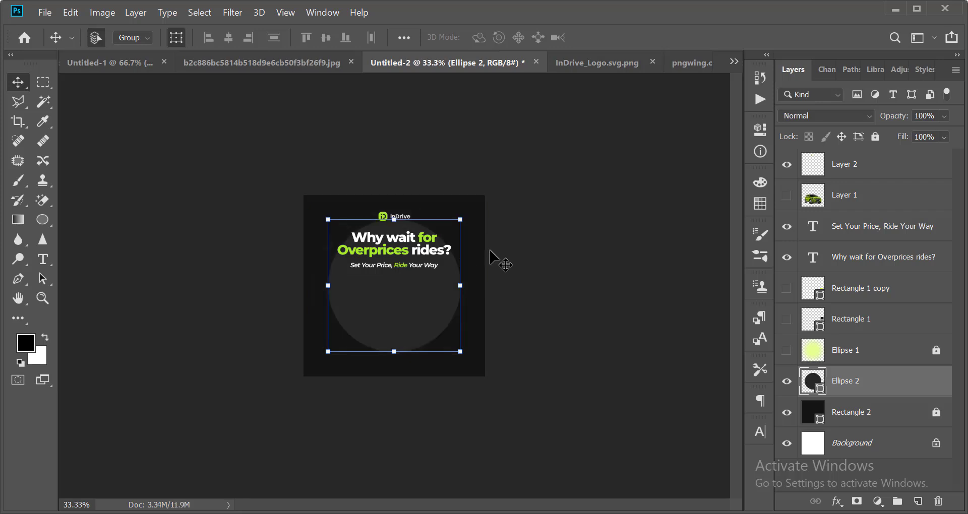
Reapply Gaussian Blur to Ellipse 2 with a radius of about 127.3 px.
{"action": "left_click", "coordinate": [235, 12]}
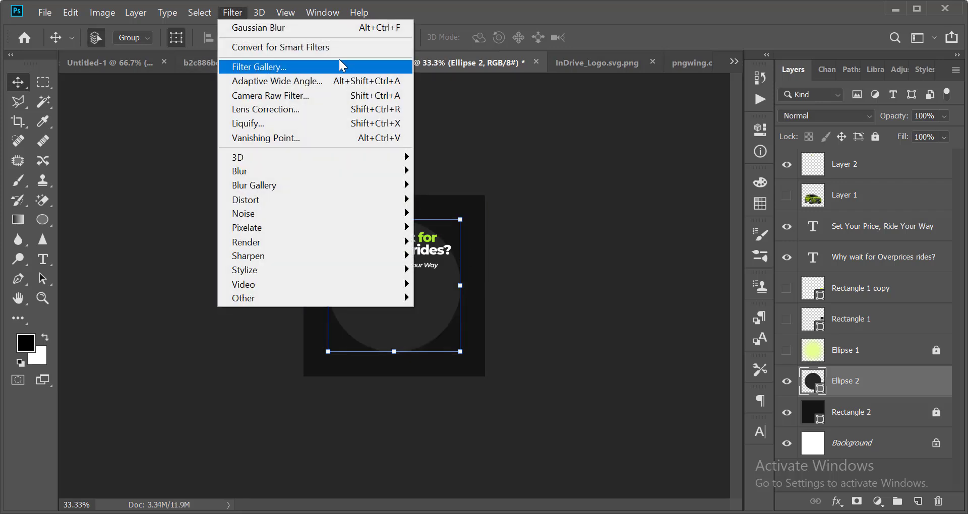
{"action": "mouse_move", "coordinate": [358, 174]}
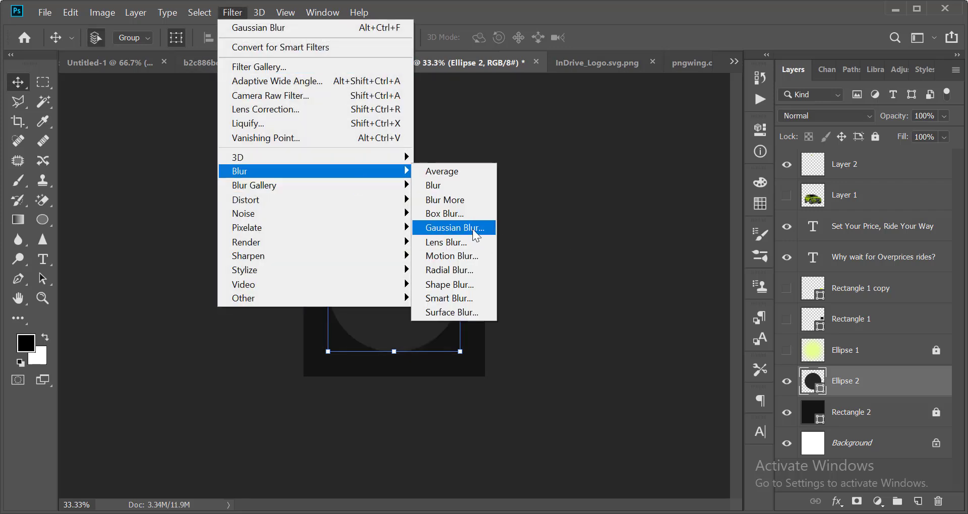
{"action": "left_click", "coordinate": [472, 228]}
{"action": "left_click", "coordinate": [511, 216]}
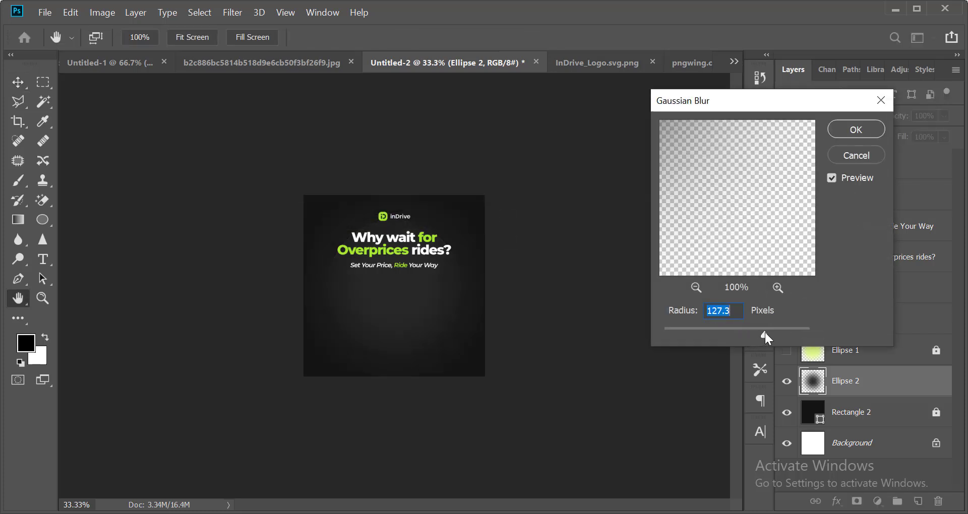
{"action": "key", "text": "Return"}
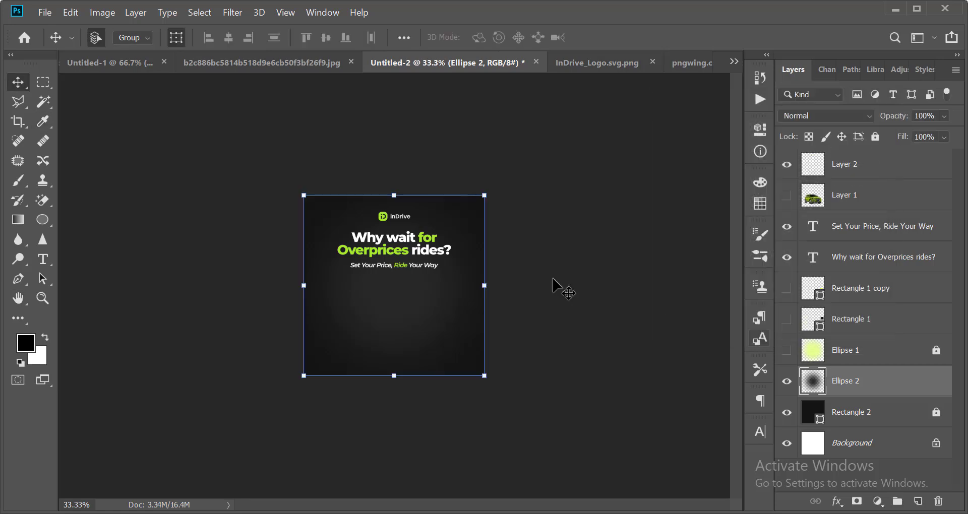
{"action": "key", "text": "ctrl+plus"}
{"action": "key", "text": "ctrl+minus"}
Scale the blurred Ellipse 2 glow up around its centre with Free Transform.
{"action": "key", "text": "ctrl+t"}
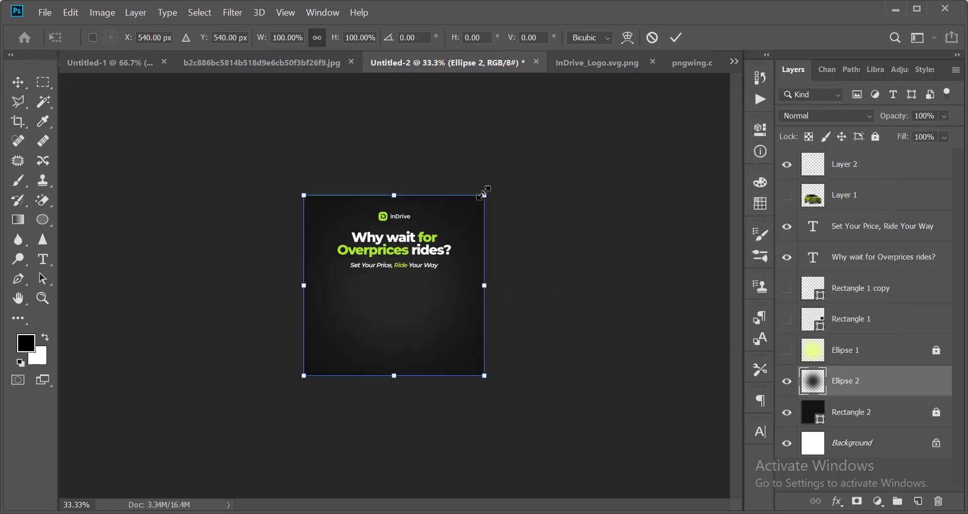
{"action": "left_click_drag", "start_coordinate": [485, 195], "coordinate": [540, 187]}
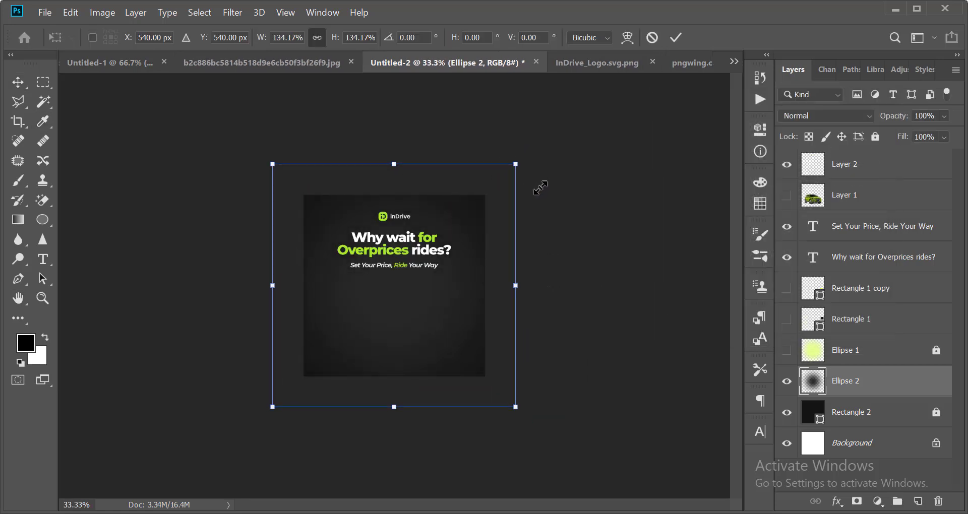
{"action": "key", "text": "Return"}
{"action": "key", "text": "ctrl+plus"}
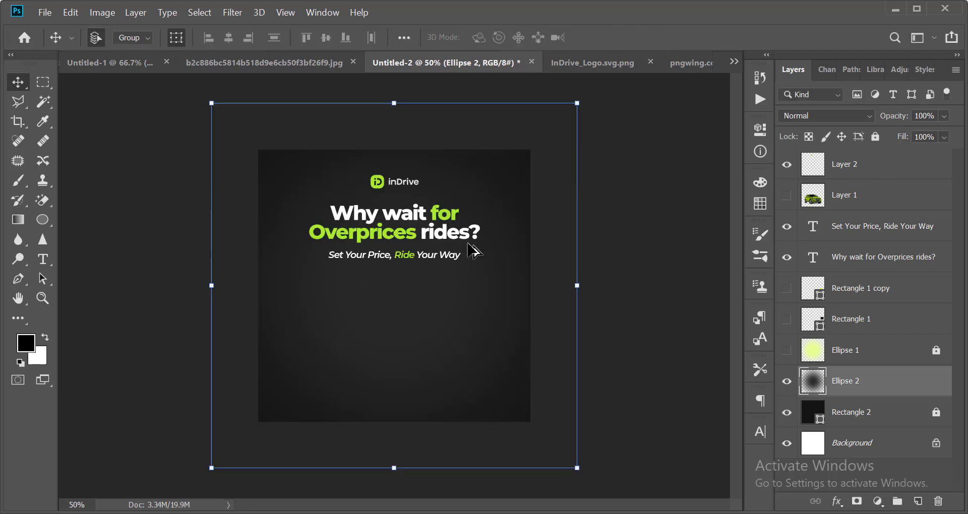
Add a dark gray (353535) Color Overlay layer style to the glow.
{"action": "left_click", "coordinate": [136, 13]}
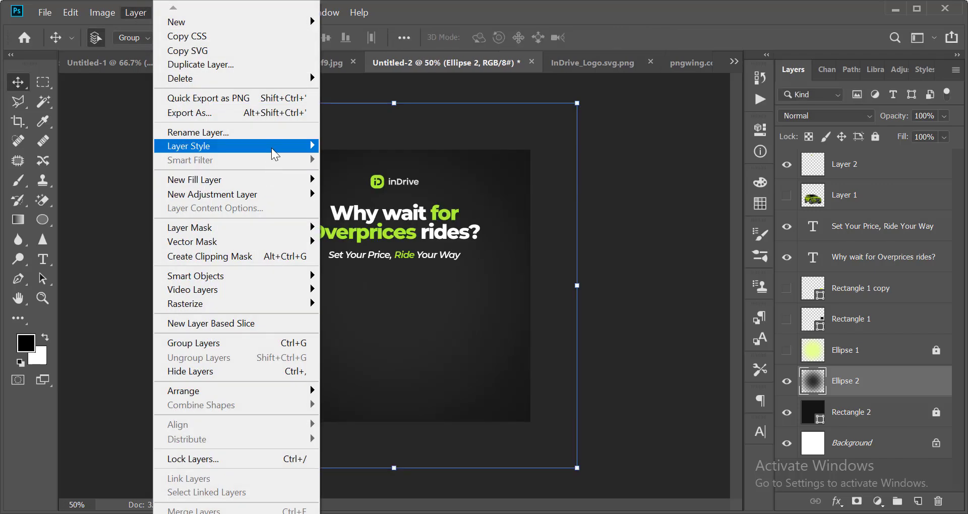
{"action": "mouse_move", "coordinate": [275, 154]}
{"action": "left_click", "coordinate": [614, 341]}
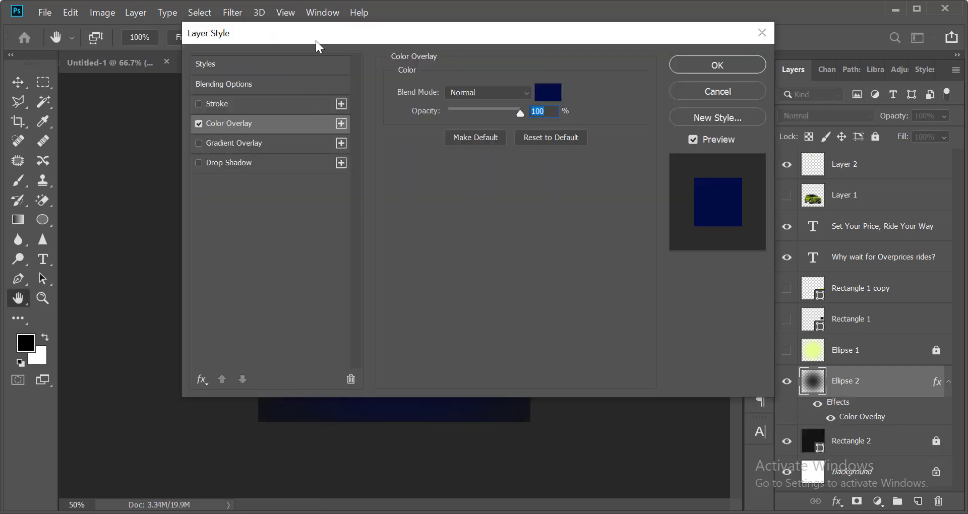
{"action": "left_click_drag", "start_coordinate": [316, 45], "coordinate": [614, 147]}
{"action": "left_click", "coordinate": [849, 206]}
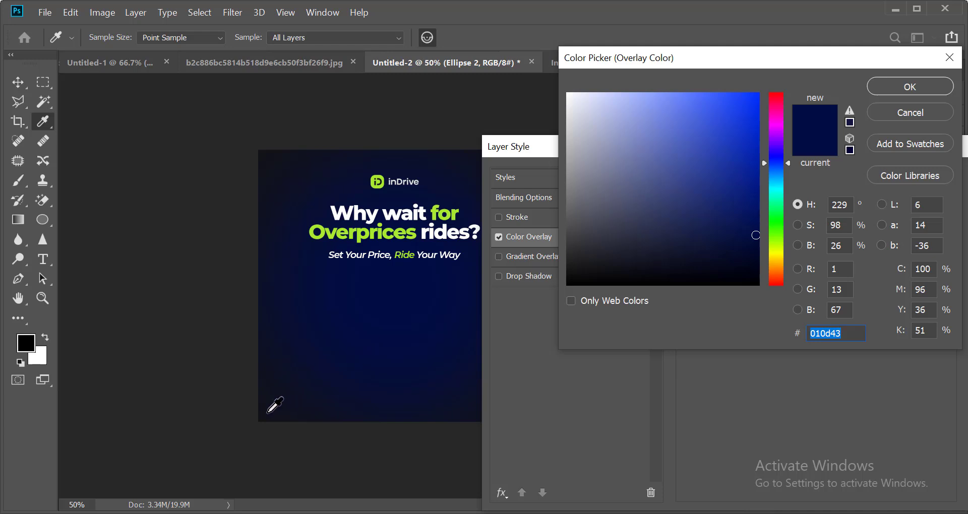
{"action": "left_click", "coordinate": [268, 411]}
{"action": "left_click_drag", "start_coordinate": [569, 260], "coordinate": [568, 245]}
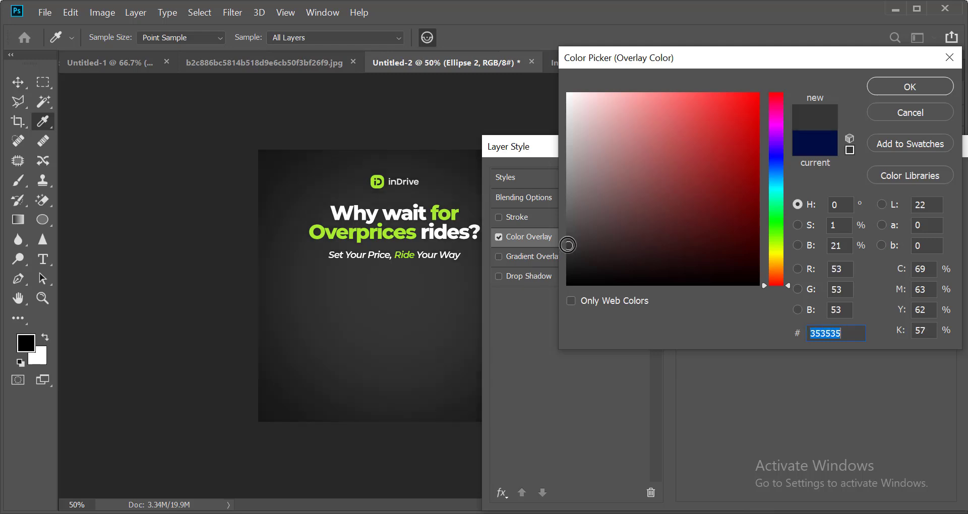
{"action": "key", "text": "Return"}
{"action": "key", "text": "Return"}
{"action": "key", "text": "v"}
Lower the glow layer's opacity to 85%.
{"action": "key", "text": "ctrl+minus"}
{"action": "key", "text": "ctrl+minus"}
{"action": "key", "text": "ctrl+minus"}
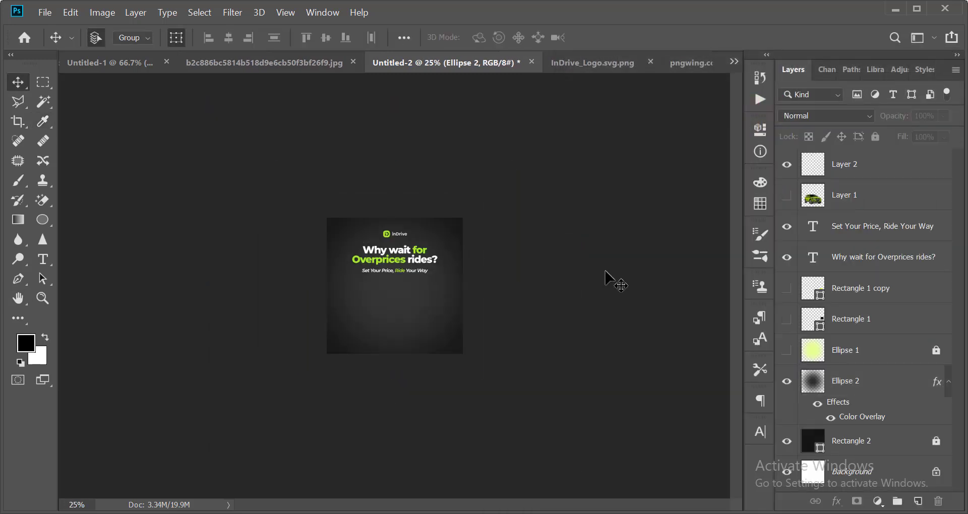
{"action": "left_click", "coordinate": [427, 320]}
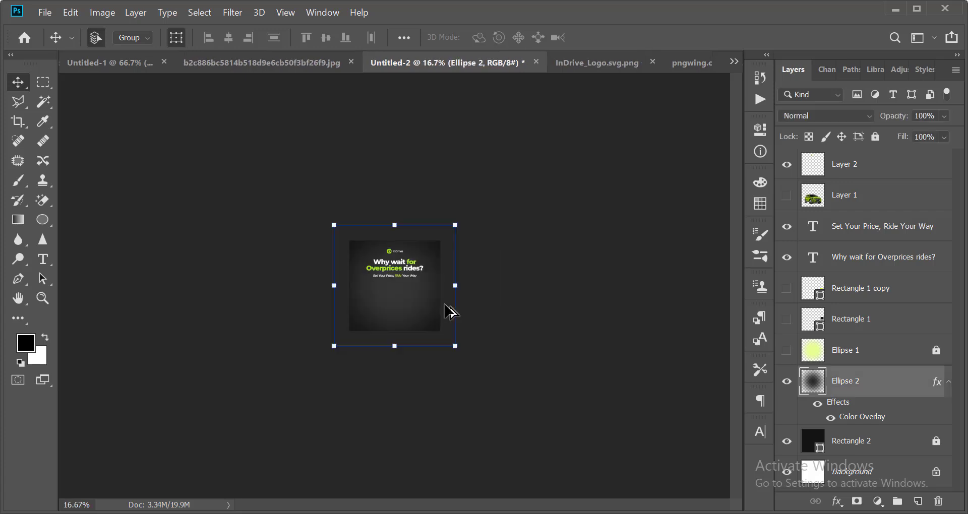
{"action": "key", "text": "ctrl+plus"}
{"action": "key", "text": "ctrl+plus"}
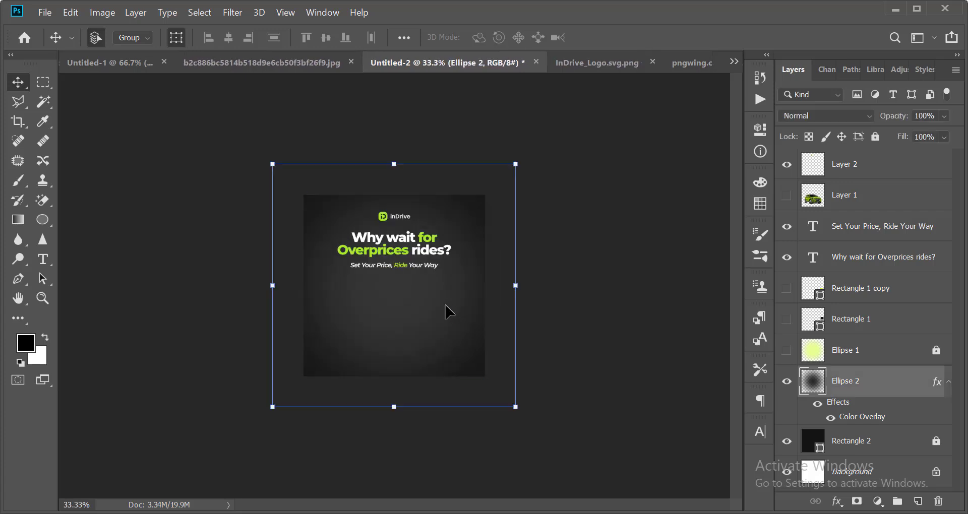
{"action": "left_click", "coordinate": [944, 117]}
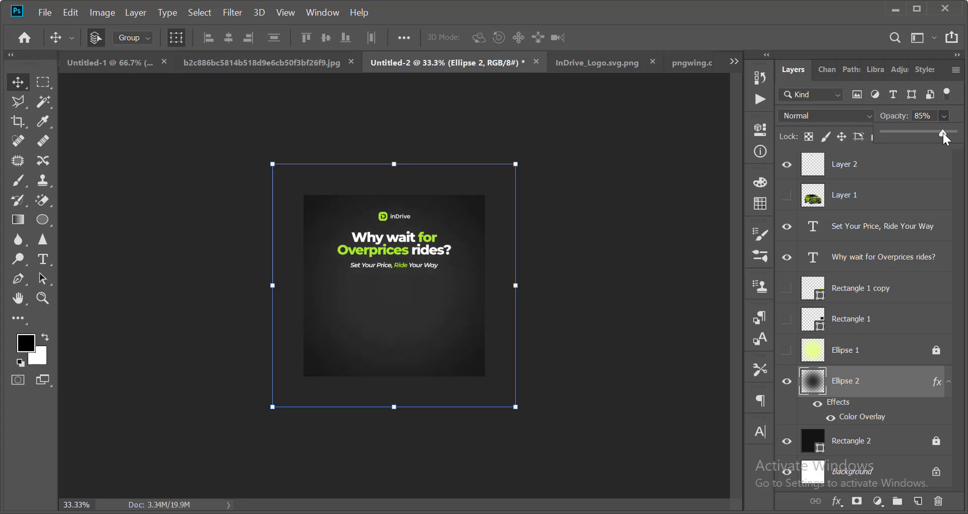
Lock the Ellipse 2 glow layer and make the lime-green SUV layer visible.
{"action": "key", "text": "ctrl+plus"}
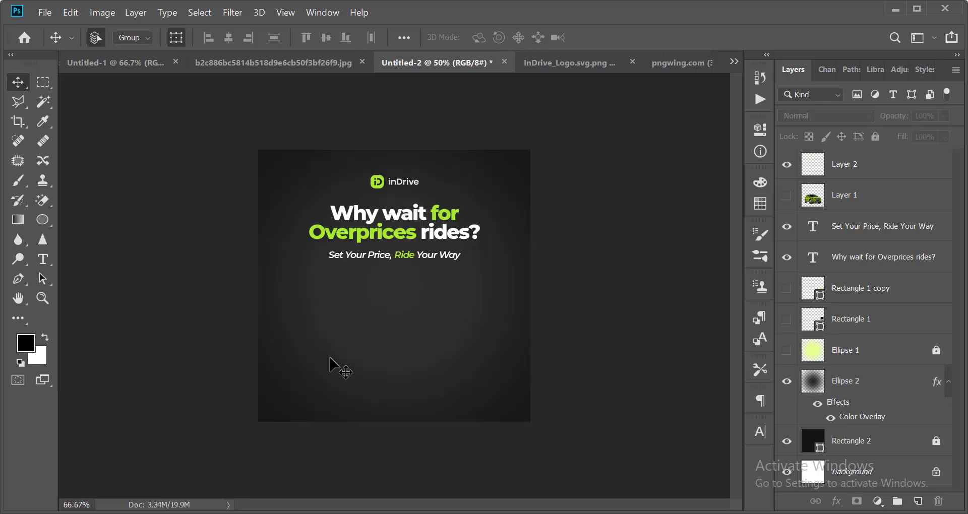
{"action": "left_click", "coordinate": [876, 137]}
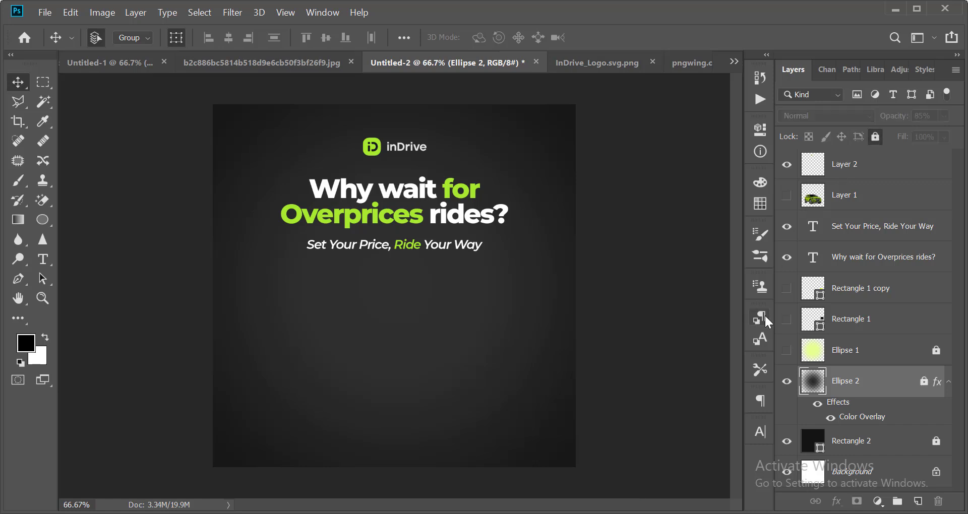
{"action": "left_click", "coordinate": [788, 196]}
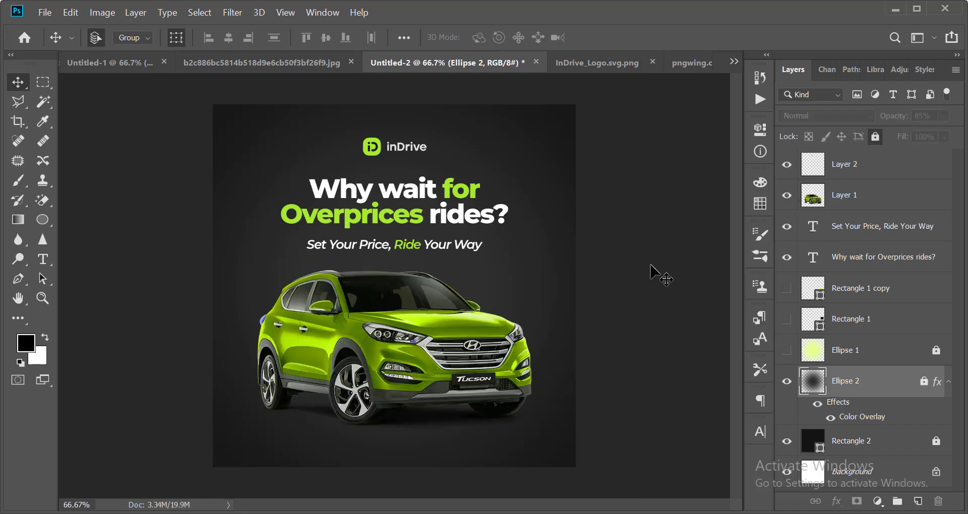
{"action": "left_click", "coordinate": [649, 271]}
Start a new text line below the car with the Type tool.
{"action": "scroll", "coordinate": [630, 267], "scroll_direction": "down", "scroll_amount": 7}
{"action": "scroll", "coordinate": [525, 278], "scroll_direction": "up", "scroll_amount": 4}
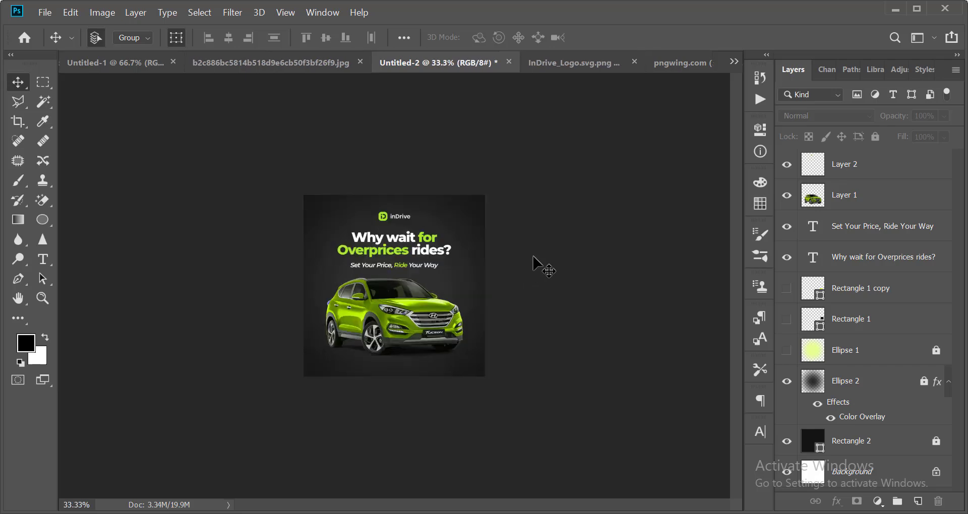
{"action": "scroll", "coordinate": [509, 275], "scroll_direction": "down", "scroll_amount": 5}
{"action": "scroll", "coordinate": [479, 288], "scroll_direction": "up", "scroll_amount": 5}
{"action": "scroll", "coordinate": [360, 404], "scroll_direction": "up", "scroll_amount": 2}
{"action": "scroll", "coordinate": [368, 410], "scroll_direction": "down", "scroll_amount": 4}
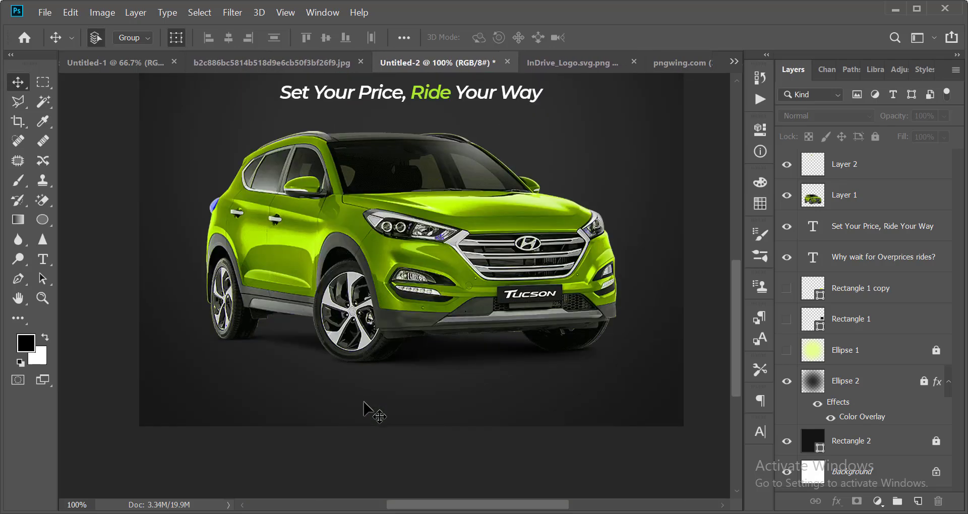
{"action": "key", "text": "t"}
{"action": "left_click", "coordinate": [216, 364]}
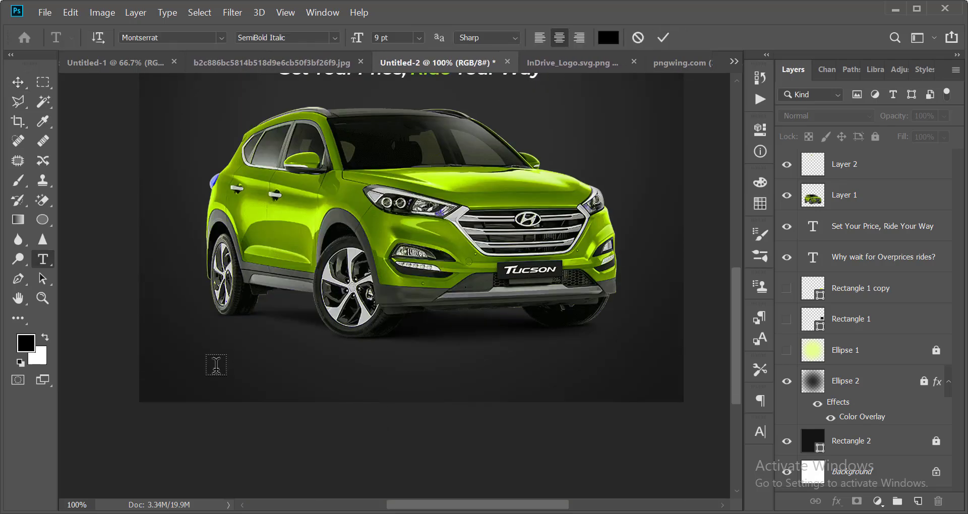
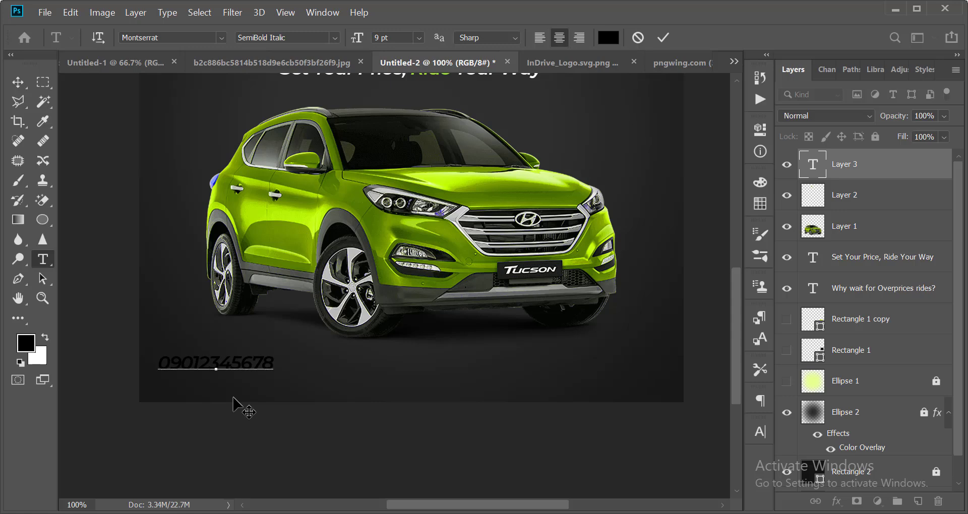
Type the contact phone number over the placeholder, colour it white (ffffff), and commit.
{"action": "key", "text": "ctrl+a"}
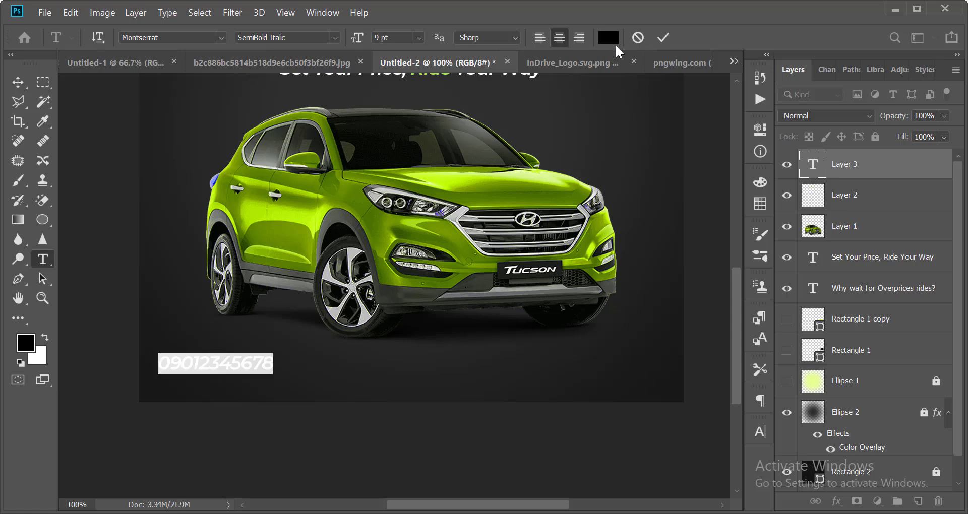
{"action": "left_click", "coordinate": [608, 37]}
{"action": "type", "text": "ffffff"}
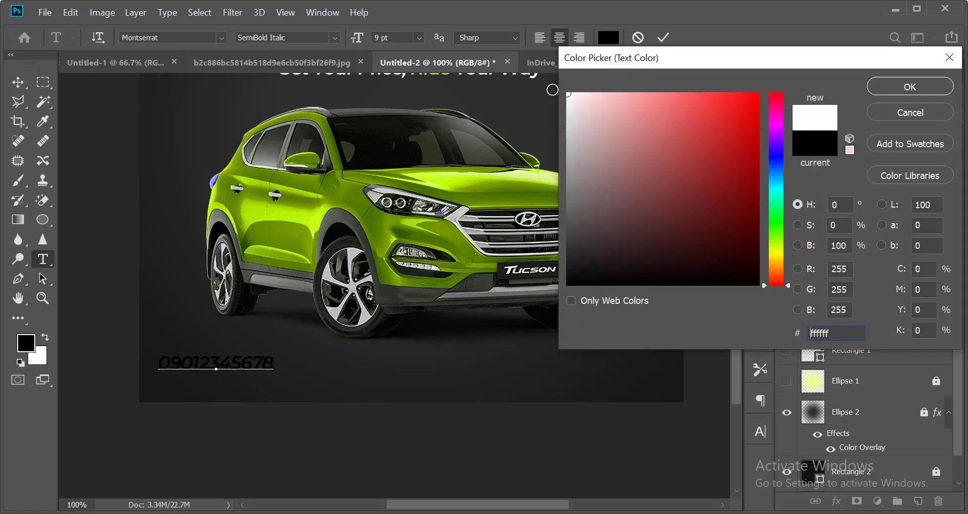
{"action": "key", "text": "Return"}
{"action": "left_click", "coordinate": [664, 38]}
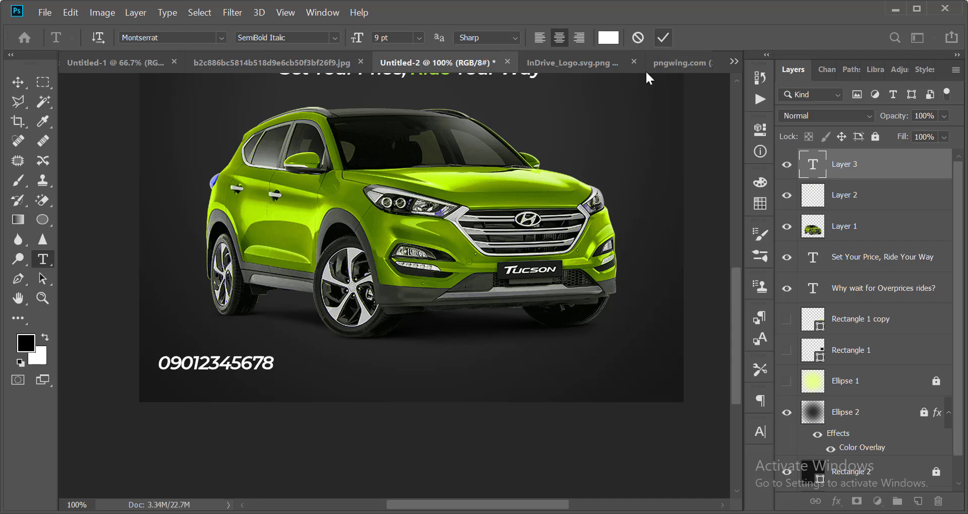
Move the number right, scale it down with Free Transform, and nudge it right and down.
{"action": "key", "text": "v"}
{"action": "left_click_drag", "start_coordinate": [239, 365], "coordinate": [287, 365]}
{"action": "key", "text": "ctrl+t"}
{"action": "left_click_drag", "start_coordinate": [205, 374], "coordinate": [237, 370]}
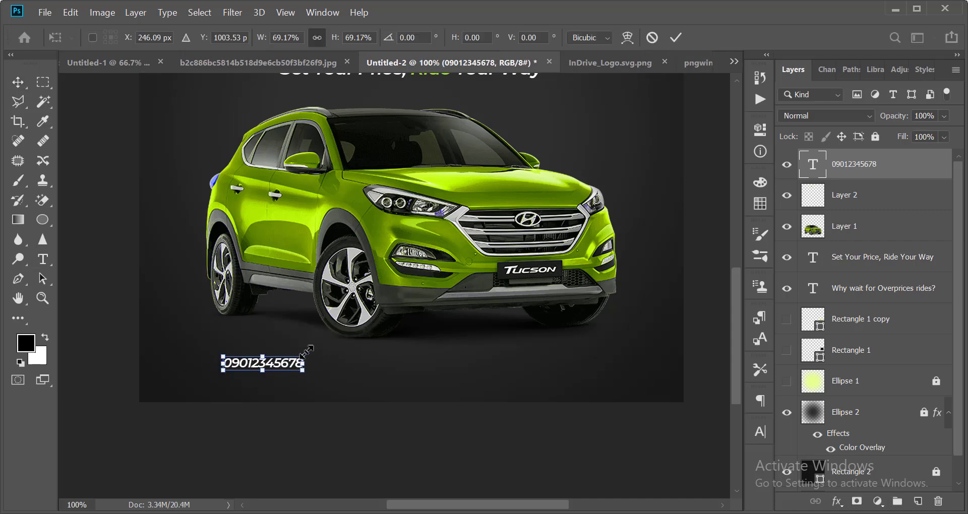
{"action": "key", "text": "Return"}
{"action": "key", "text": "shift+Right"}
{"action": "key", "text": "shift+Right"}
{"action": "key", "text": "shift+Down"}
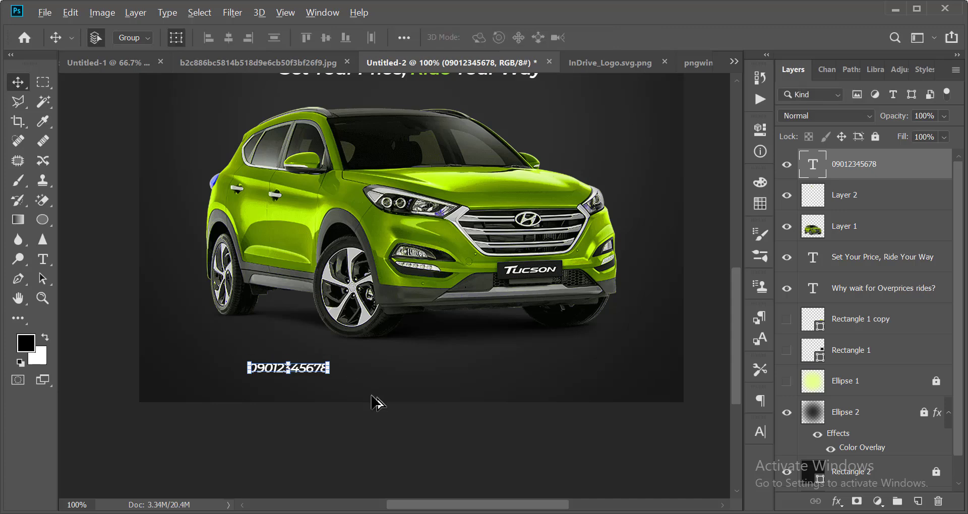
{"action": "scroll", "coordinate": [377, 403], "scroll_direction": "up", "scroll_amount": 1}
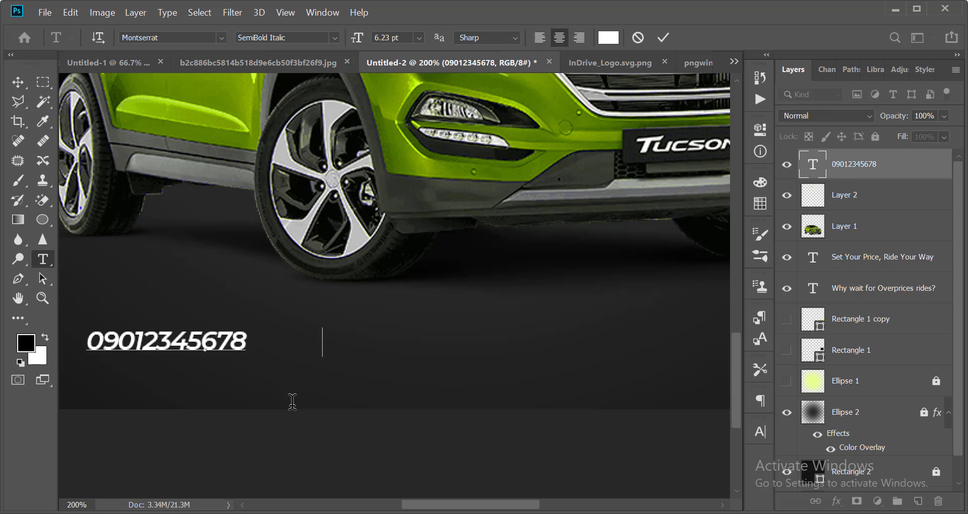
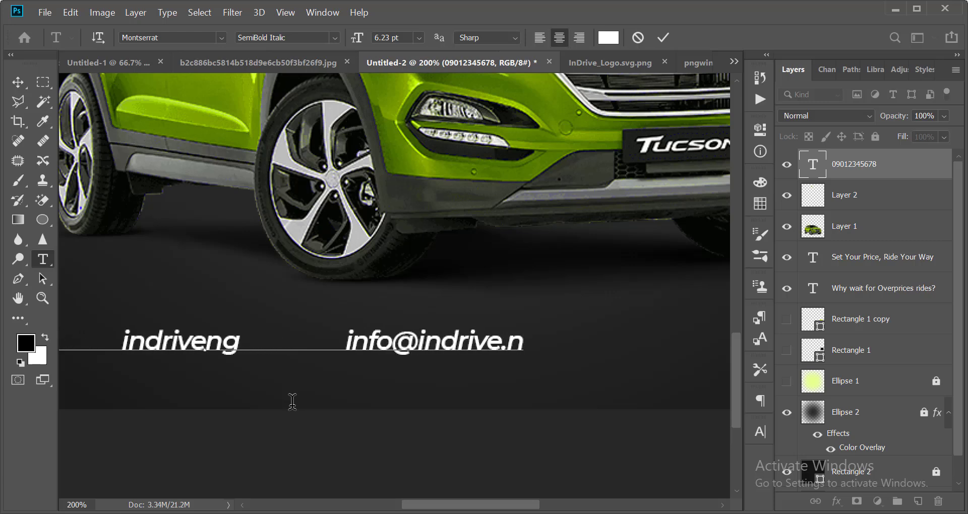
Append the social handle and the company e-mail after the number, fixing the final typo.
{"action": "key", "text": "BackSpace"}
{"action": "key", "text": "BackSpace"}
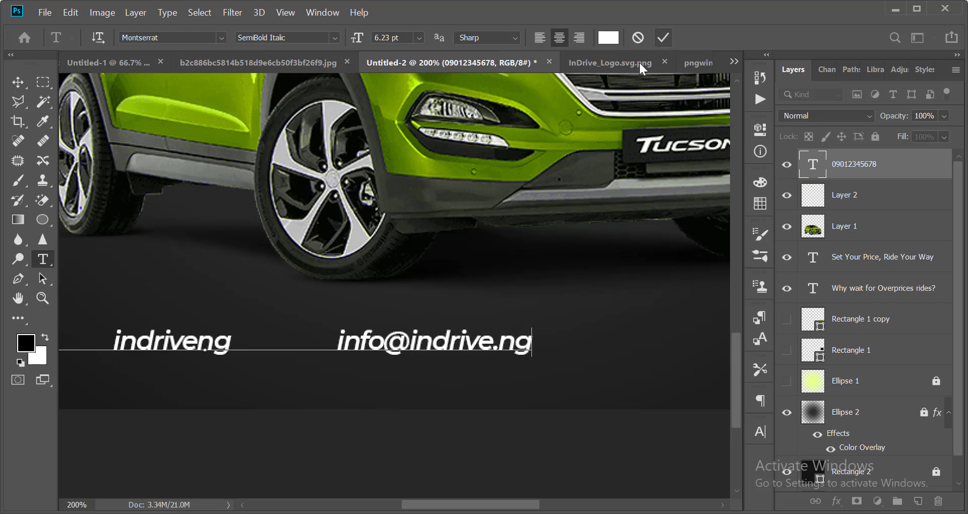
{"action": "left_click", "coordinate": [663, 38]}
Select the contact line with the Background layer and align their horizontal centres.
{"action": "key", "text": "v"}
{"action": "scroll", "coordinate": [519, 262], "scroll_direction": "down", "scroll_amount": 4}
{"action": "left_click", "coordinate": [545, 310]}
{"action": "scroll", "coordinate": [382, 441], "scroll_direction": "up", "scroll_amount": 4}
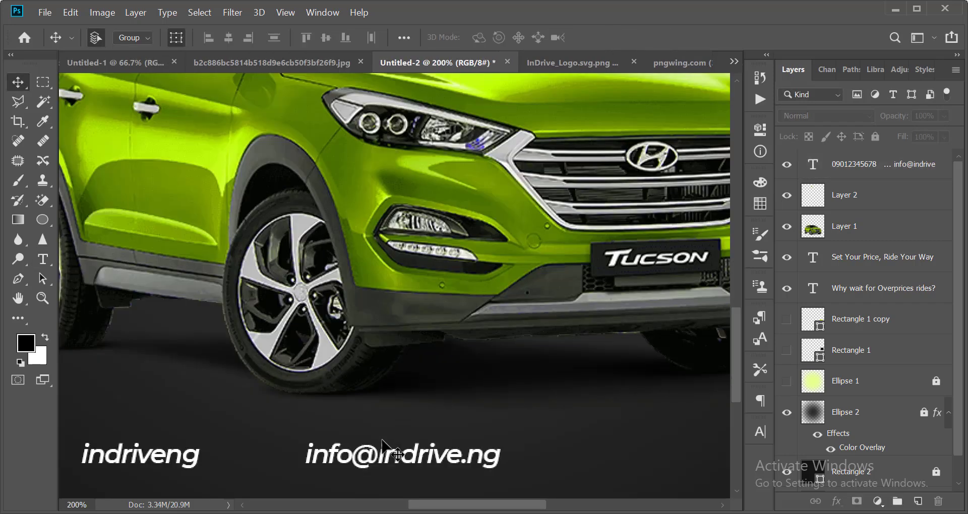
{"action": "scroll", "coordinate": [382, 440], "scroll_direction": "down", "scroll_amount": 1}
{"action": "left_click_drag", "start_coordinate": [375, 402], "coordinate": [536, 398]}
{"action": "scroll", "coordinate": [420, 453], "scroll_direction": "down", "scroll_amount": 2}
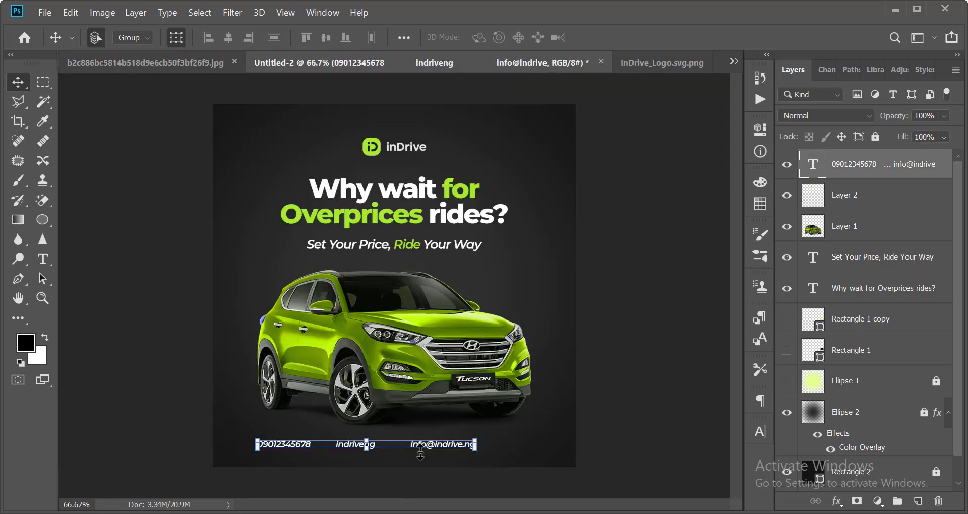
{"action": "scroll", "coordinate": [323, 477], "scroll_direction": "up", "scroll_amount": 1}
{"action": "scroll", "coordinate": [866, 454], "scroll_direction": "down", "scroll_amount": 1}
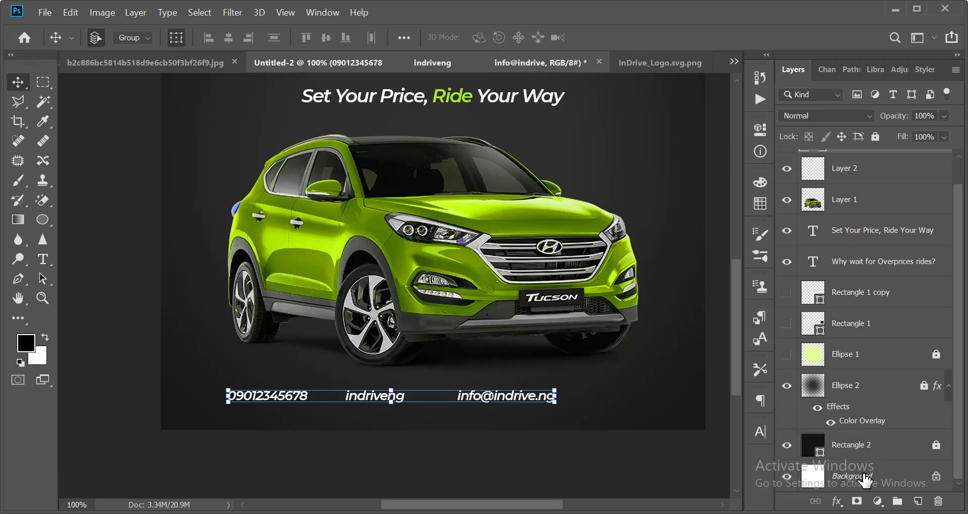
{"action": "left_click", "coordinate": [865, 474]}
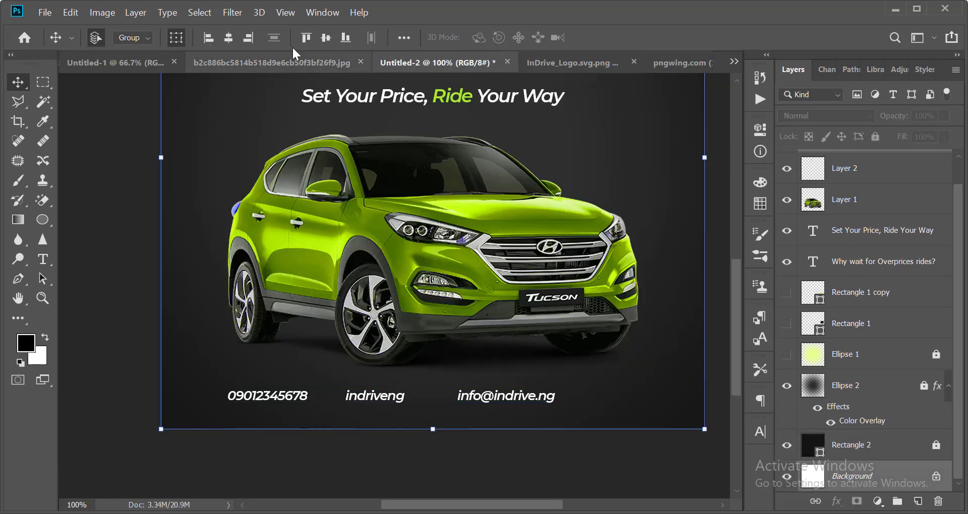
{"action": "left_click", "coordinate": [228, 38]}
Edit the contact line text to even out its gaps and commit it.
{"action": "scroll", "coordinate": [527, 319], "scroll_direction": "down", "scroll_amount": 1}
{"action": "scroll", "coordinate": [369, 435], "scroll_direction": "up", "scroll_amount": 1}
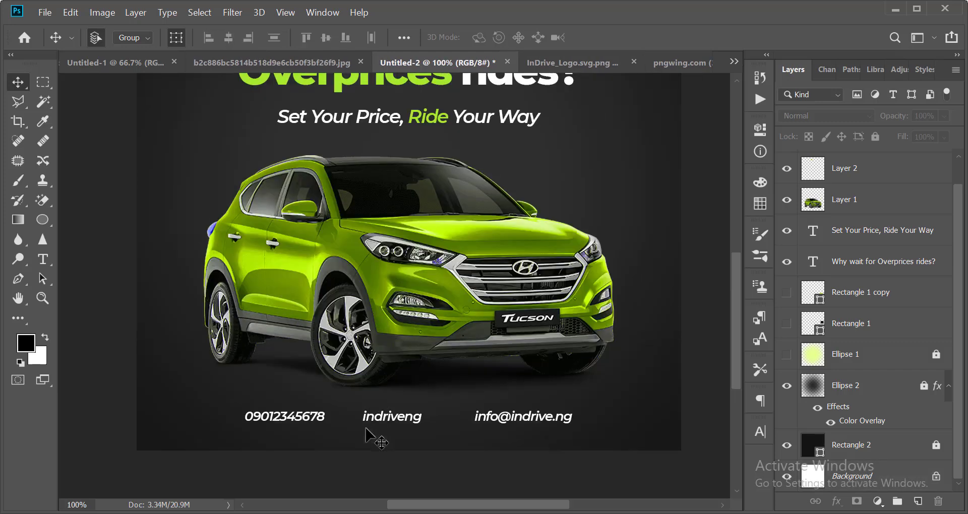
{"action": "scroll", "coordinate": [371, 437], "scroll_direction": "down", "scroll_amount": 1}
{"action": "key", "text": "t"}
{"action": "left_click", "coordinate": [360, 364]}
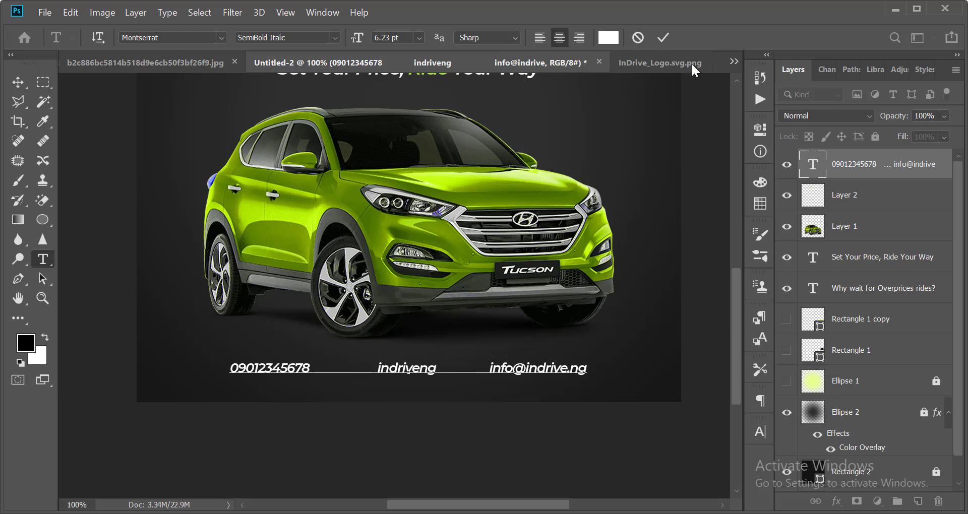
{"action": "left_click", "coordinate": [659, 42]}
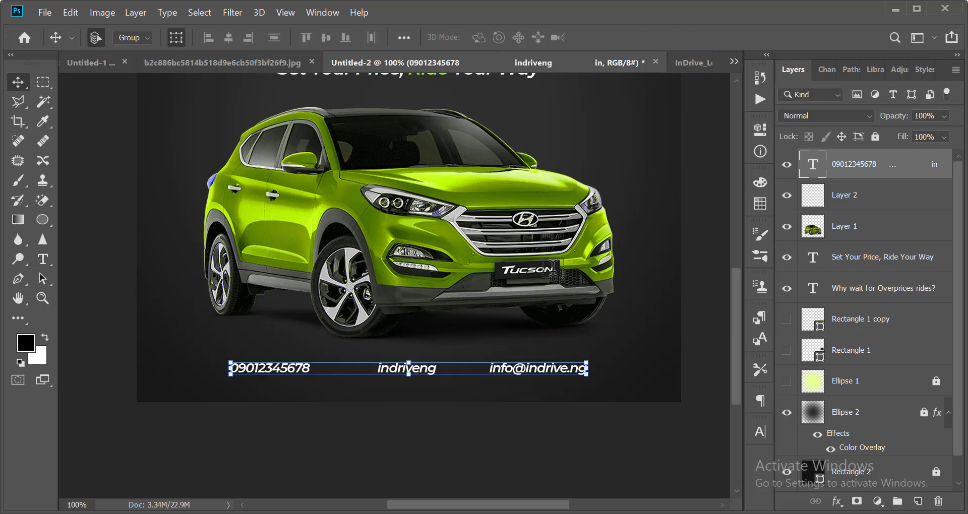
Open the facebook, instagram2 and twitter-alt icon files from the Elements > Icons folder.
{"action": "key", "text": "ctrl+o"}
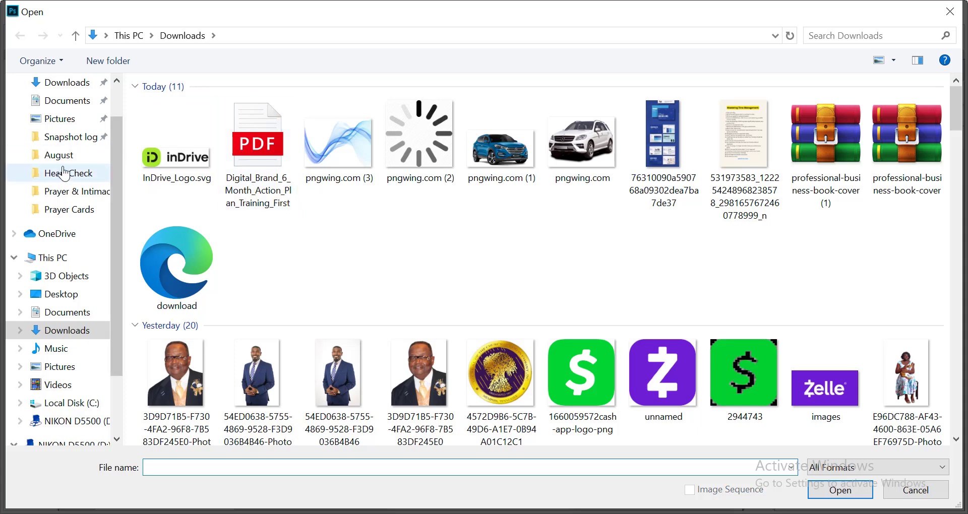
{"action": "left_click", "coordinate": [74, 102]}
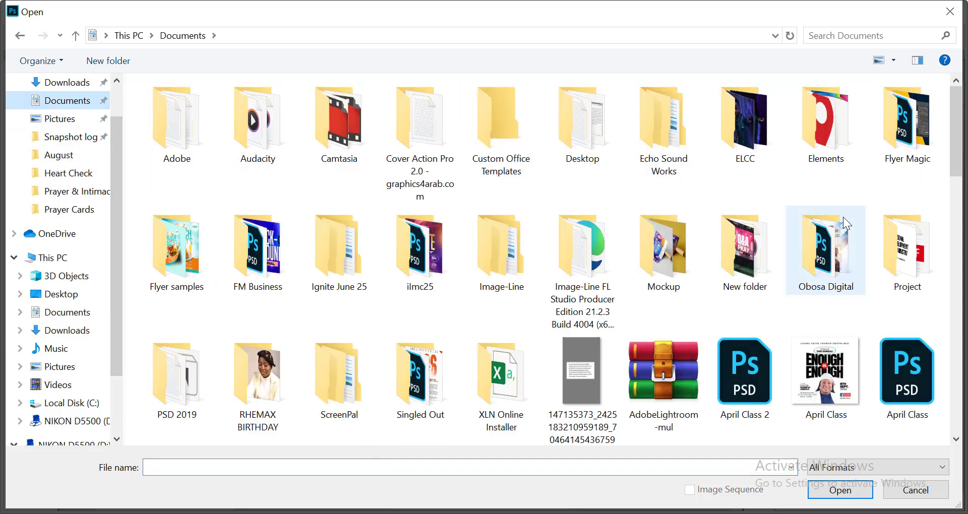
{"action": "left_click", "coordinate": [834, 263]}
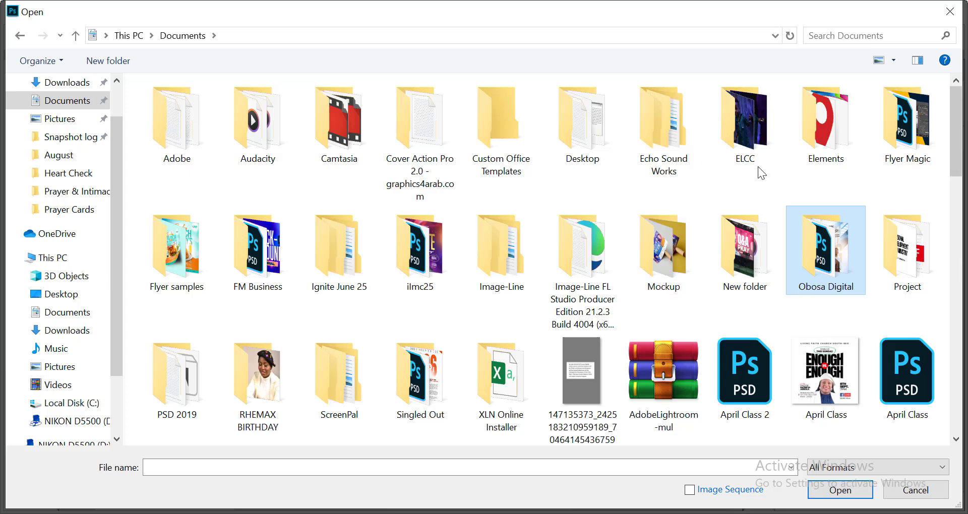
{"action": "double_click", "coordinate": [822, 131]}
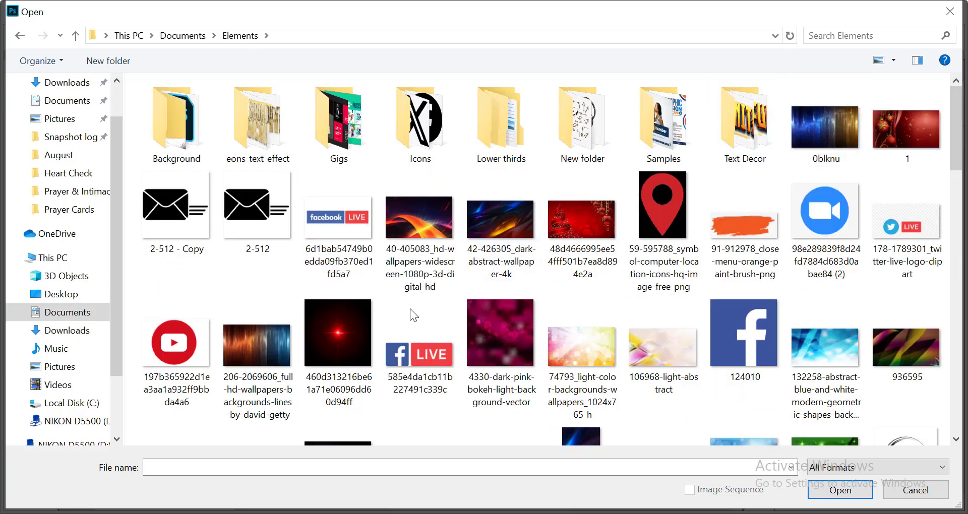
{"action": "double_click", "coordinate": [433, 129]}
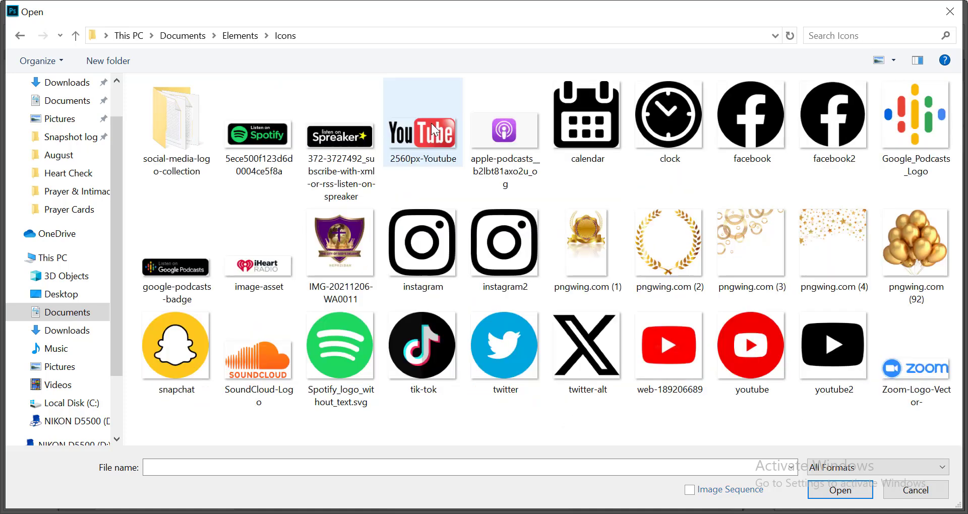
{"action": "left_click", "coordinate": [764, 107]}
{"action": "left_click", "coordinate": [508, 266], "text": "ctrl"}
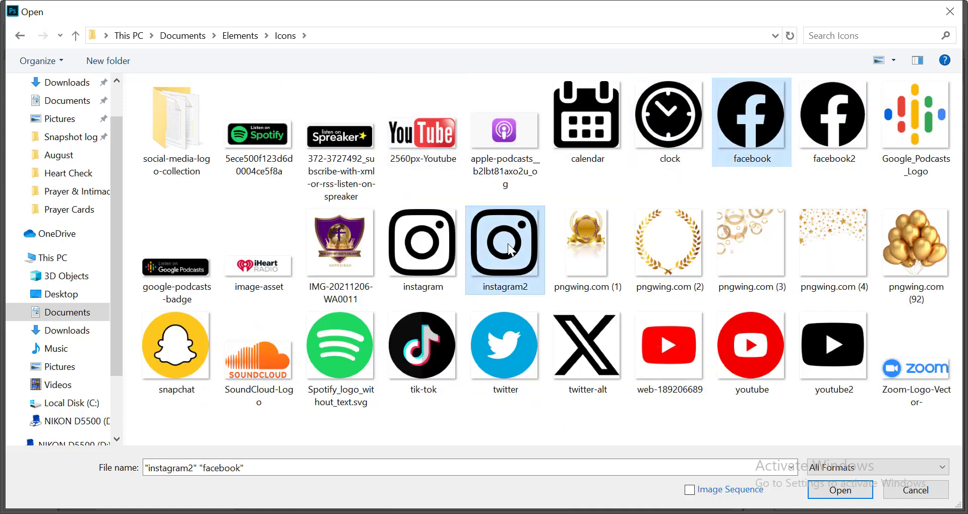
{"action": "left_click", "coordinate": [576, 342], "text": "ctrl"}
{"action": "key", "text": "Return"}
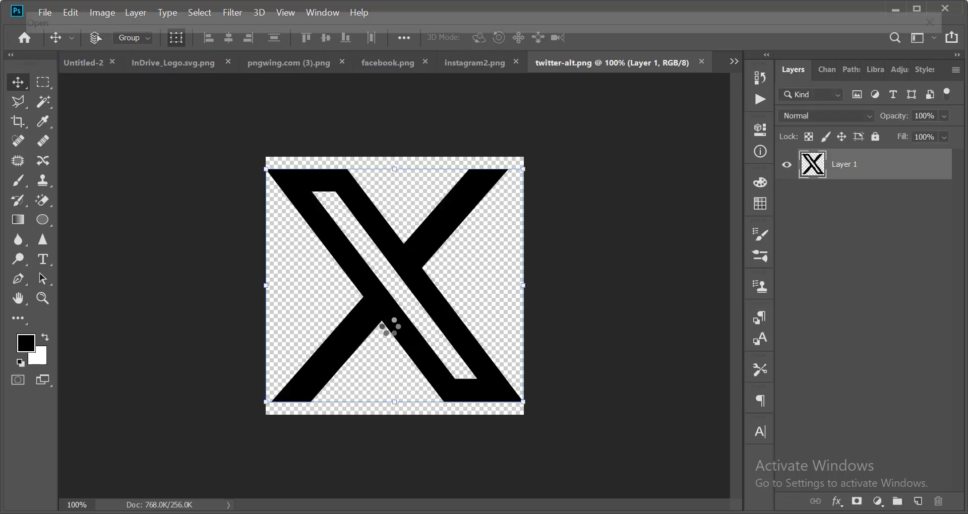
Open the circled phone icon and envelope icon images from the Elements folder.
{"action": "key", "text": "ctrl+o"}
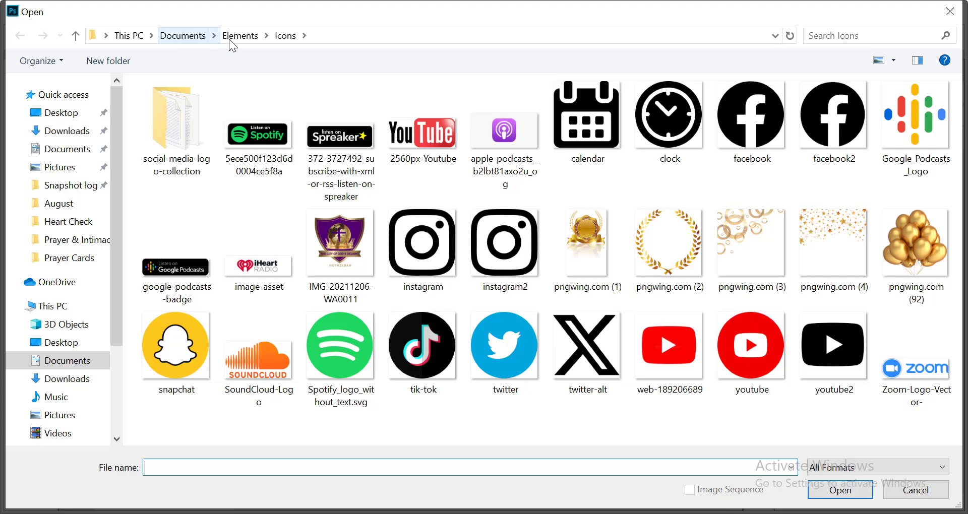
{"action": "left_click", "coordinate": [232, 36]}
{"action": "scroll", "coordinate": [801, 251], "scroll_direction": "down", "scroll_amount": 5}
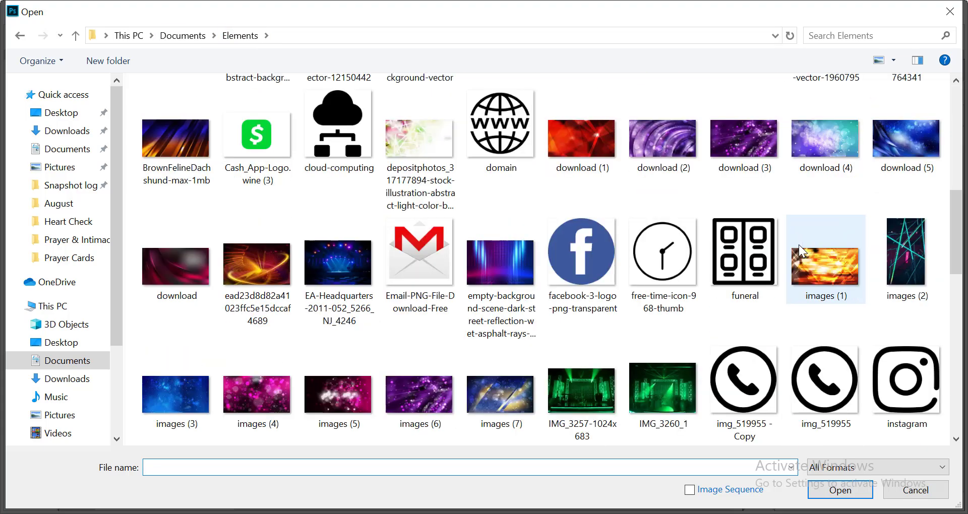
{"action": "left_click", "coordinate": [741, 385]}
{"action": "scroll", "coordinate": [583, 303], "scroll_direction": "down", "scroll_amount": 10}
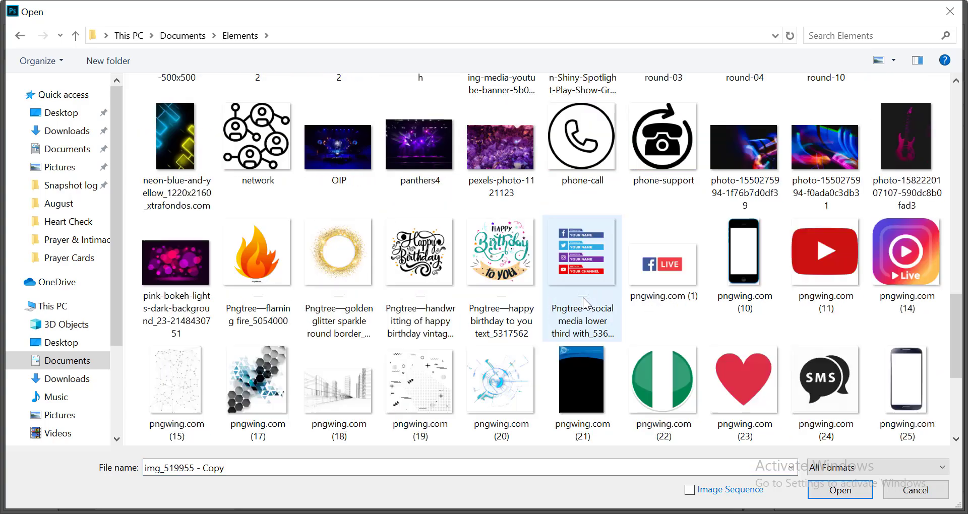
{"action": "scroll", "coordinate": [585, 304], "scroll_direction": "up", "scroll_amount": 15}
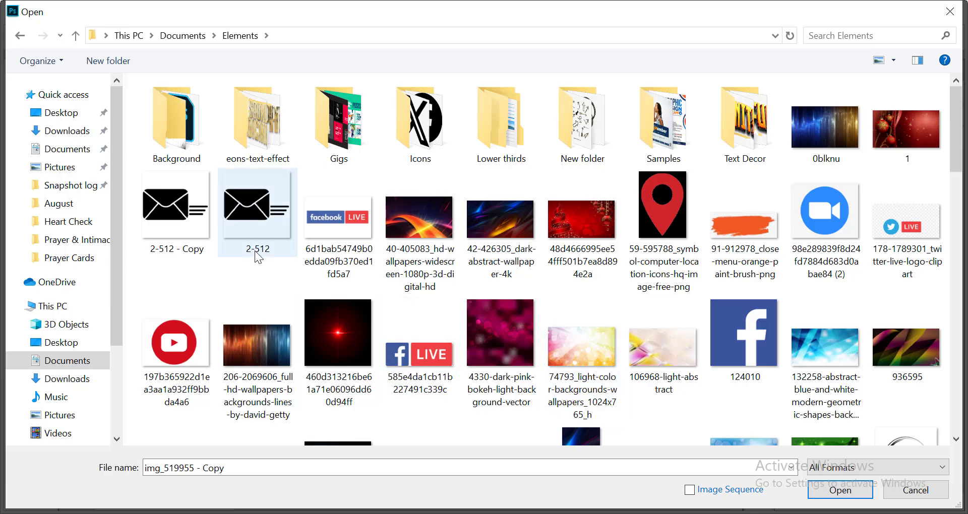
{"action": "left_click", "coordinate": [184, 215], "text": "ctrl"}
{"action": "key", "text": "Return"}
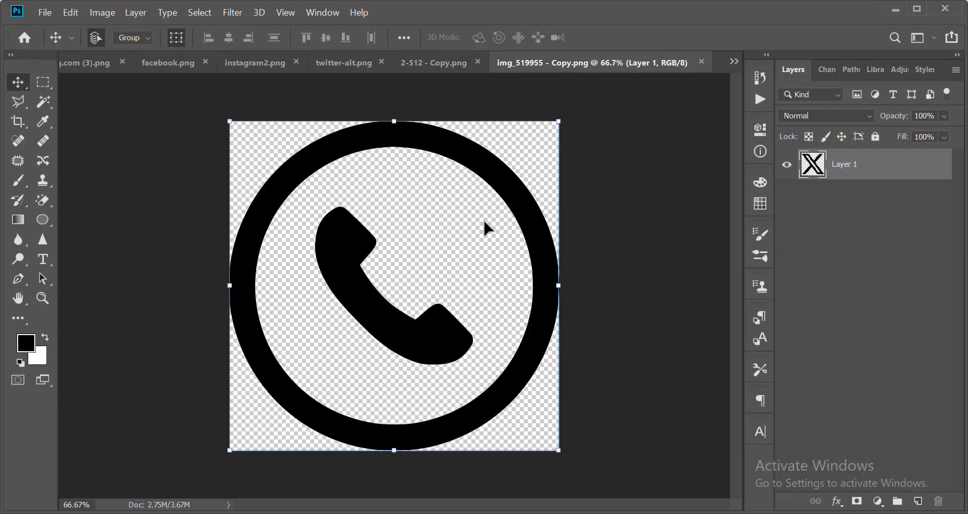
Copy the whole phone icon, close its document, and return to Untitled-2 zoomed out.
{"action": "key", "text": "ctrl+a"}
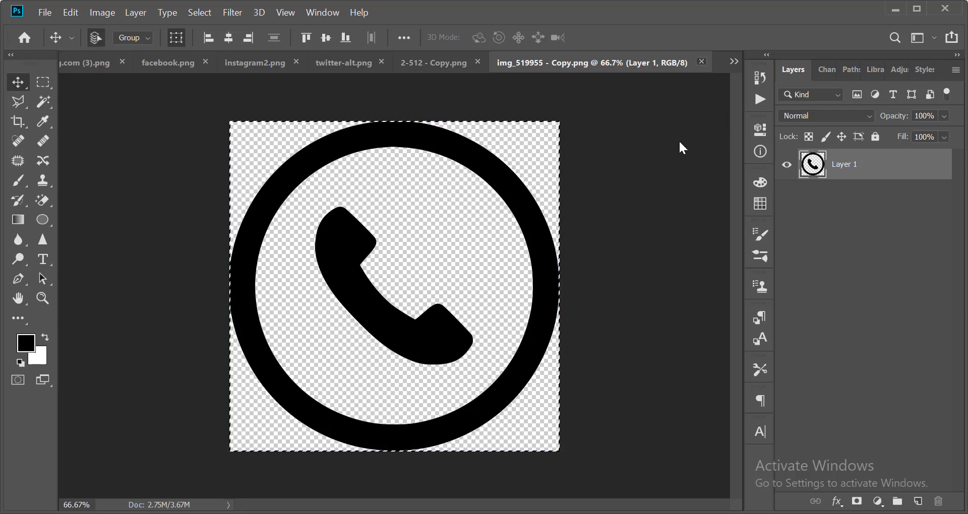
{"action": "key", "text": "ctrl+w"}
{"action": "left_click", "coordinate": [734, 61]}
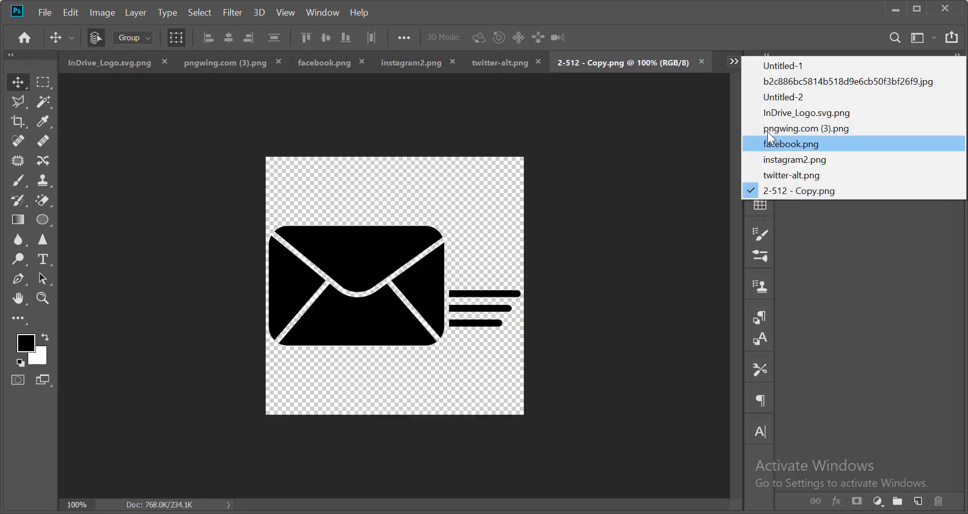
{"action": "left_click", "coordinate": [781, 97]}
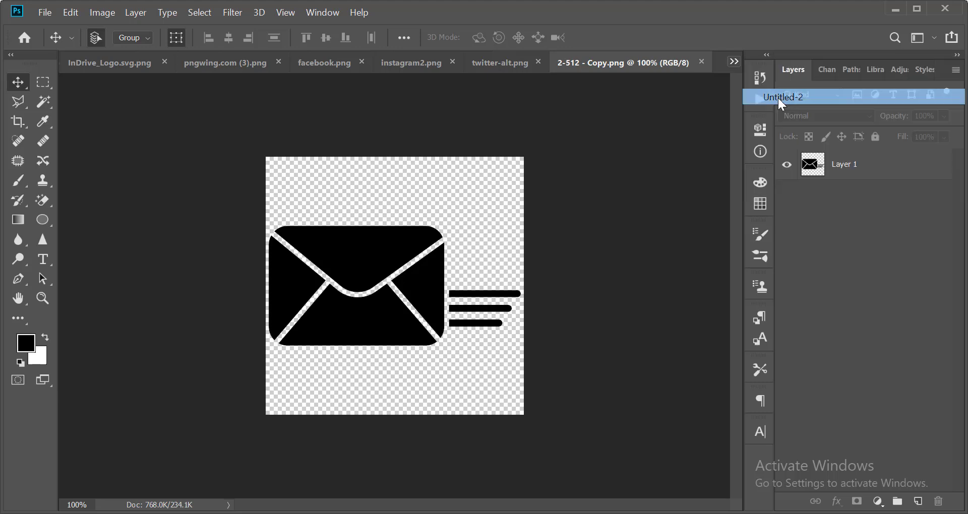
{"action": "key", "text": "ctrl+minus"}
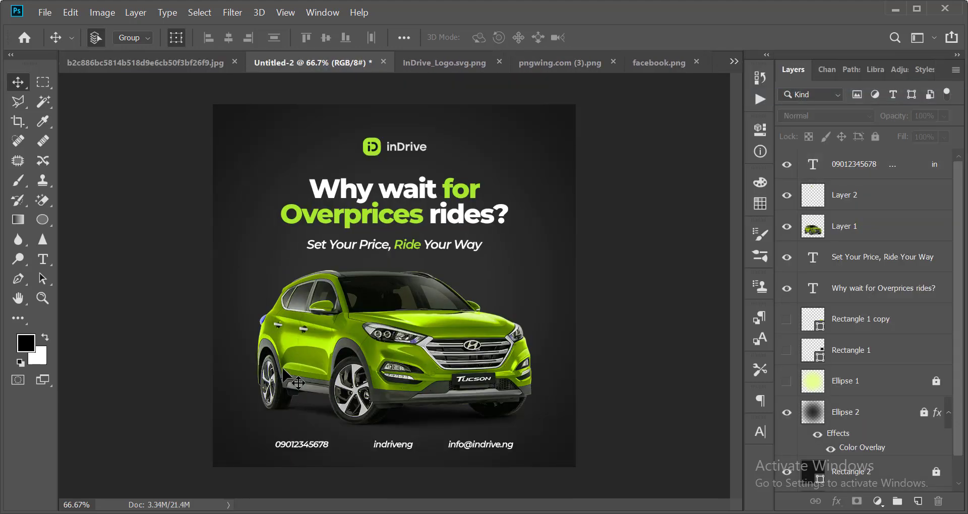
Paste the phone icon, invert it to white, and shrink it beside the phone number.
{"action": "key", "text": "ctrl+v"}
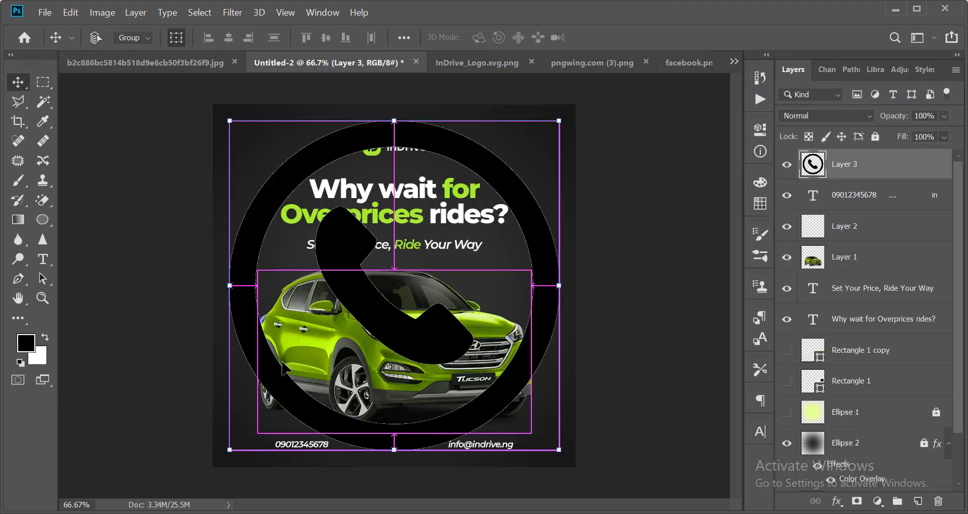
{"action": "key", "text": "ctrl+i"}
{"action": "left_click_drag", "start_coordinate": [568, 118], "coordinate": [412, 268]}
{"action": "key", "text": "Return"}
{"action": "scroll", "coordinate": [290, 376], "scroll_direction": "up", "scroll_amount": 1}
{"action": "scroll", "coordinate": [447, 259], "scroll_direction": "down", "scroll_amount": 3}
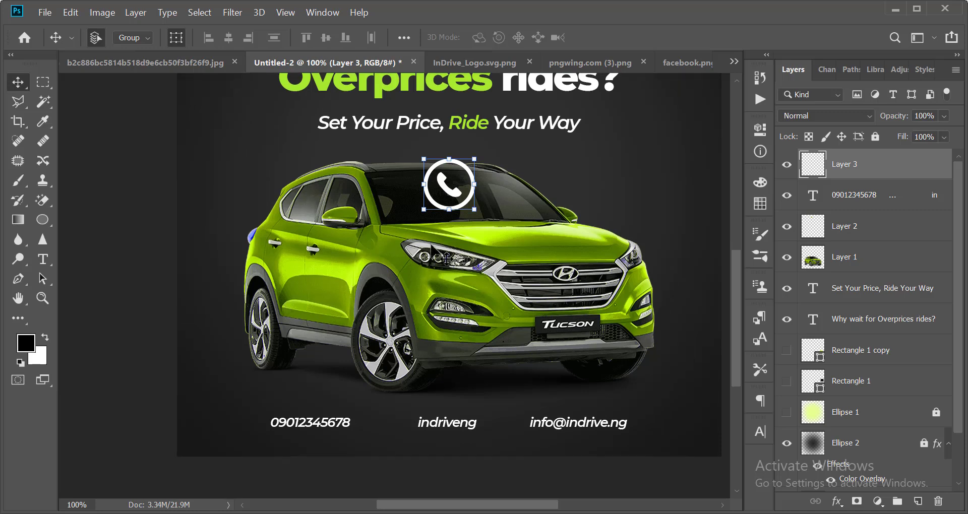
{"action": "left_click_drag", "start_coordinate": [454, 197], "coordinate": [248, 429]}
{"action": "scroll", "coordinate": [248, 428], "scroll_direction": "up", "scroll_amount": 2}
{"action": "scroll", "coordinate": [298, 312], "scroll_direction": "down", "scroll_amount": 1}
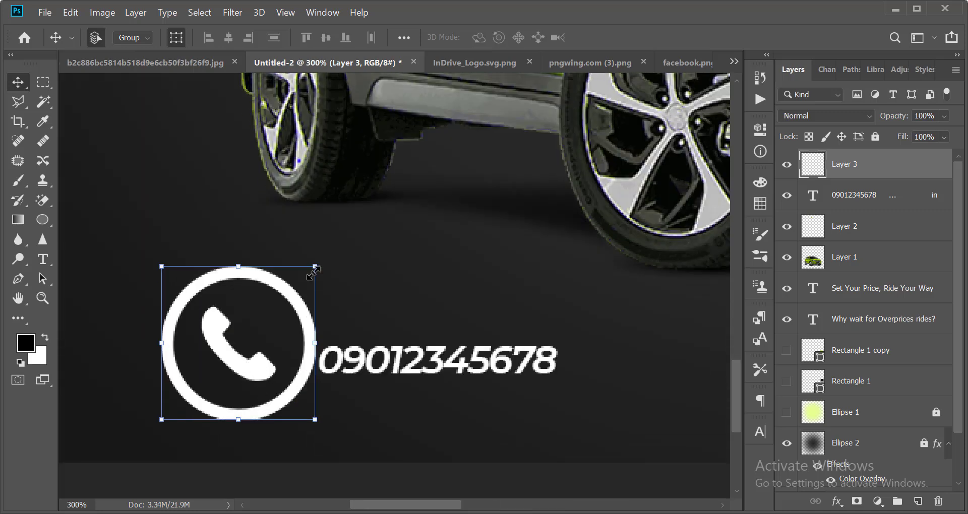
{"action": "left_click_drag", "start_coordinate": [314, 272], "coordinate": [237, 284]}
{"action": "key", "text": "Return"}
Nudge the phone icon up against the number and shrink it slightly twice more.
{"action": "key", "text": "shift+Right"}
{"action": "key", "text": "shift+Down"}
{"action": "key", "text": "shift+Down"}
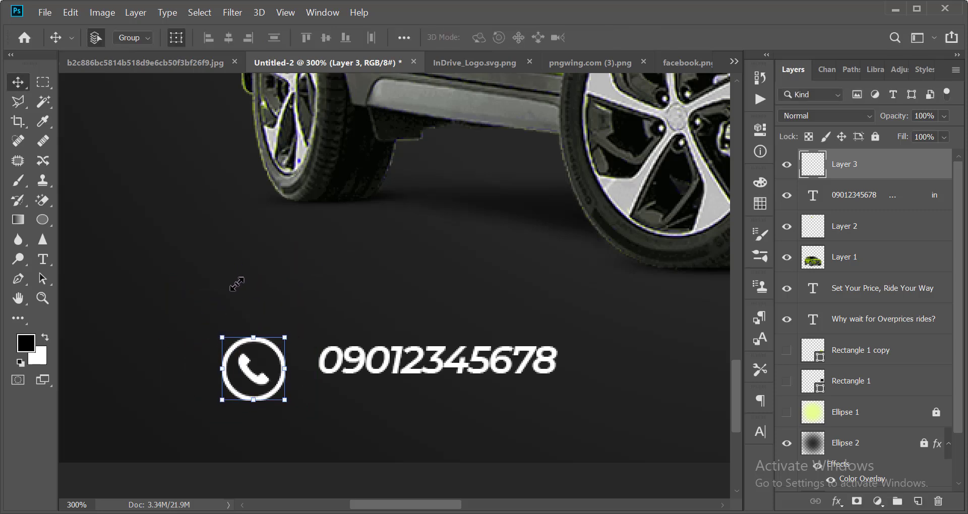
{"action": "key", "text": "shift+Up"}
{"action": "key", "text": "Right"}
{"action": "key", "text": "Right"}
{"action": "key", "text": "Right"}
{"action": "key", "text": "Right"}
{"action": "key", "text": "Right"}
{"action": "key", "text": "Right"}
{"action": "key", "text": "Down"}
{"action": "key", "text": "Down"}
{"action": "key", "text": "Down"}
{"action": "key", "text": "Down"}
{"action": "key", "text": "Down"}
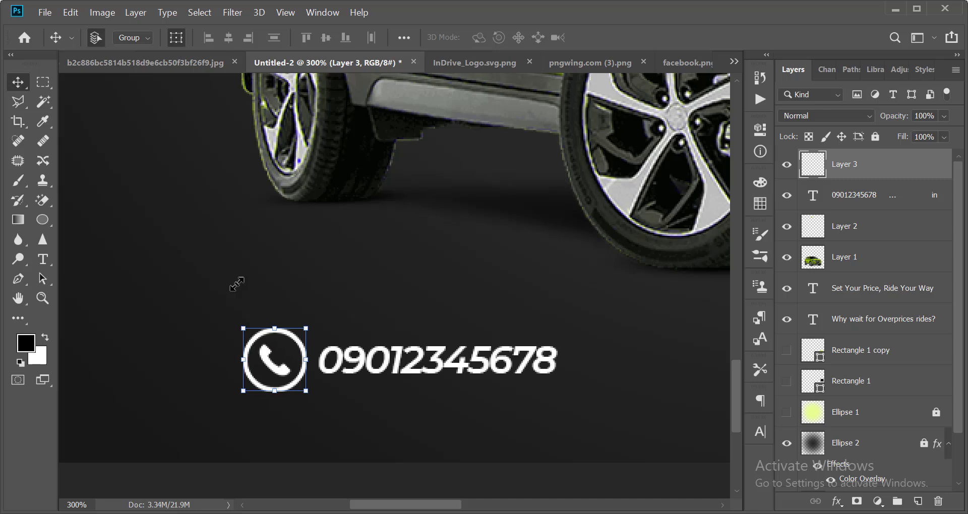
{"action": "left_click_drag", "start_coordinate": [313, 331], "coordinate": [296, 356]}
{"action": "key", "text": "Return"}
{"action": "left_click_drag", "start_coordinate": [312, 326], "coordinate": [288, 330]}
{"action": "key", "text": "Return"}
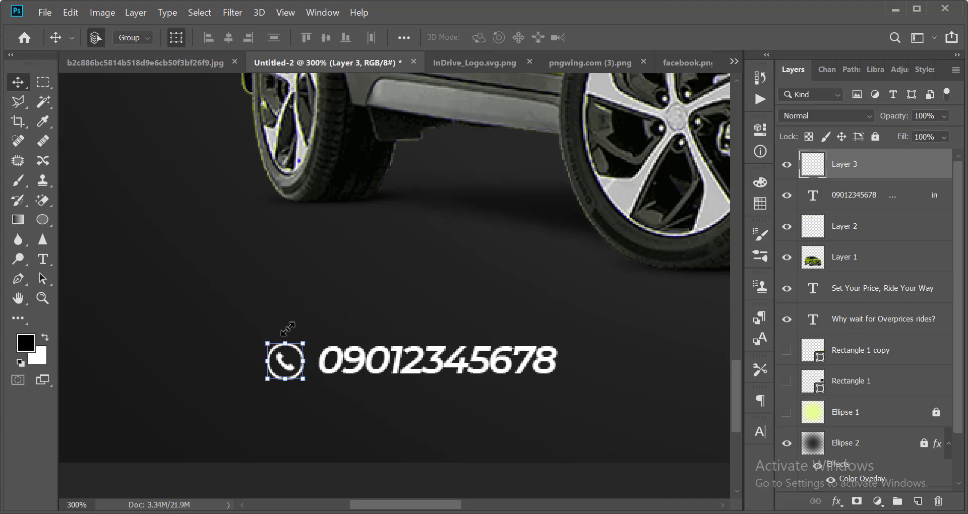
{"action": "scroll", "coordinate": [287, 329], "scroll_direction": "down", "scroll_amount": 2}
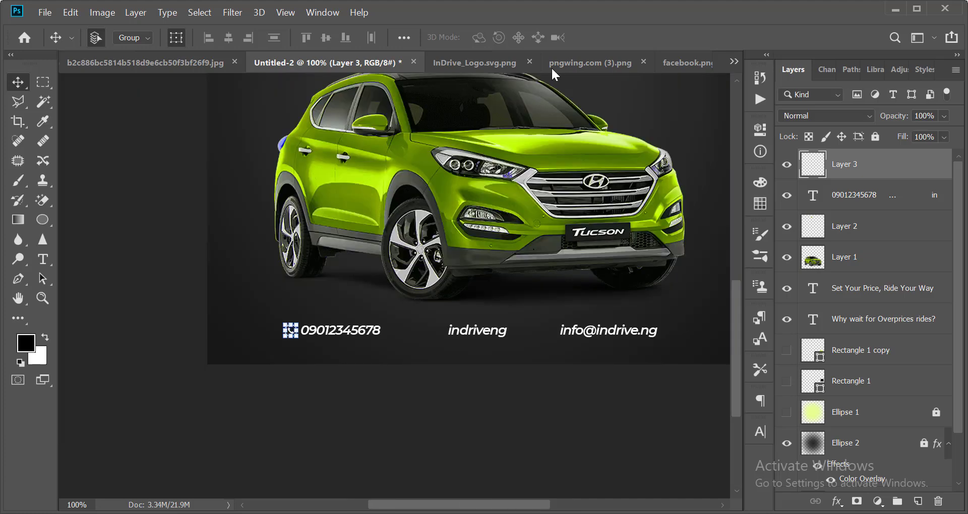
Copy the Facebook logo, paste it into the Untitled-2 poster, and invert it to white.
{"action": "left_click", "coordinate": [570, 55]}
{"action": "scroll", "coordinate": [543, 184], "scroll_direction": "down", "scroll_amount": 1}
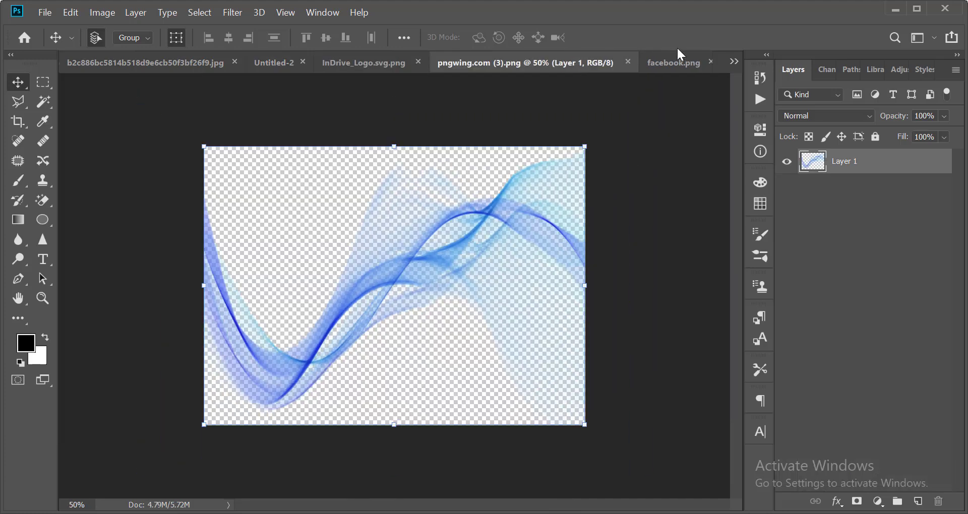
{"action": "left_click", "coordinate": [689, 64]}
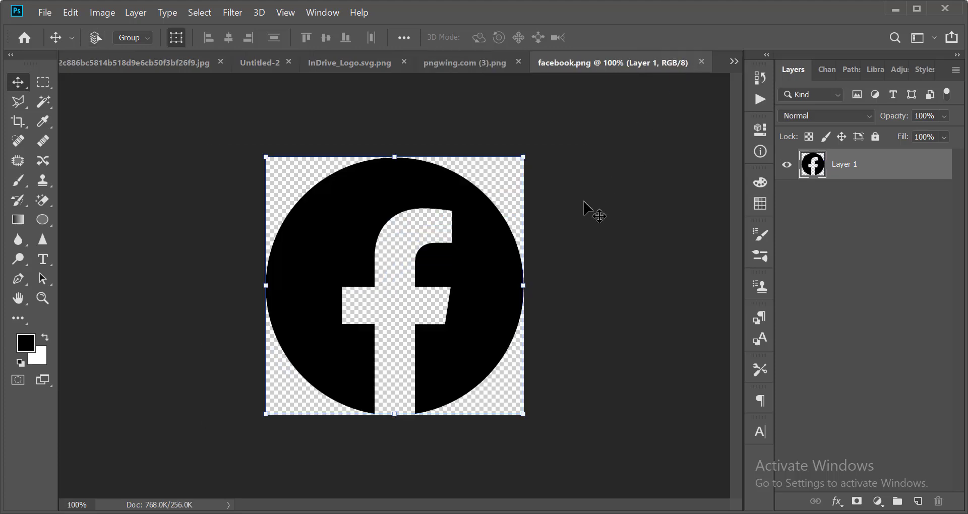
{"action": "key", "text": "ctrl+a"}
{"action": "left_click", "coordinate": [701, 61]}
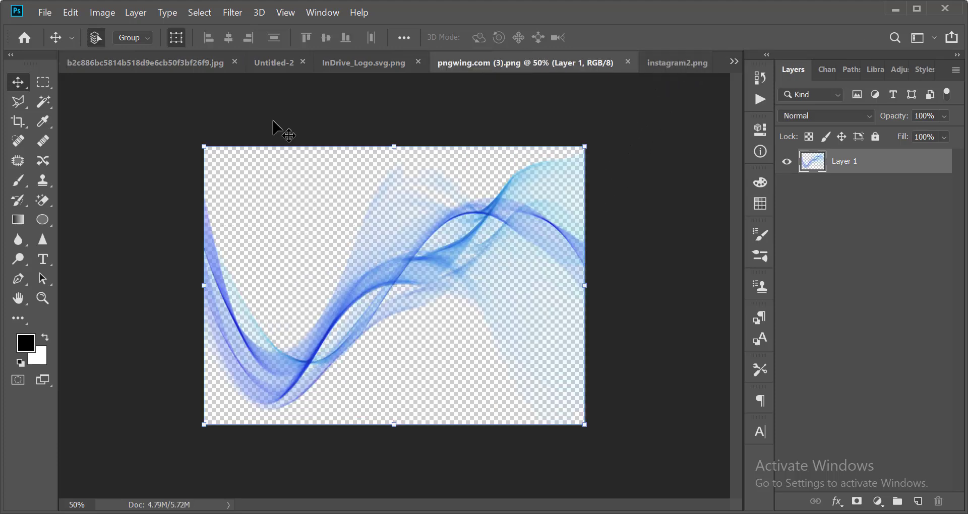
{"action": "left_click", "coordinate": [259, 61]}
{"action": "key", "text": "ctrl+v"}
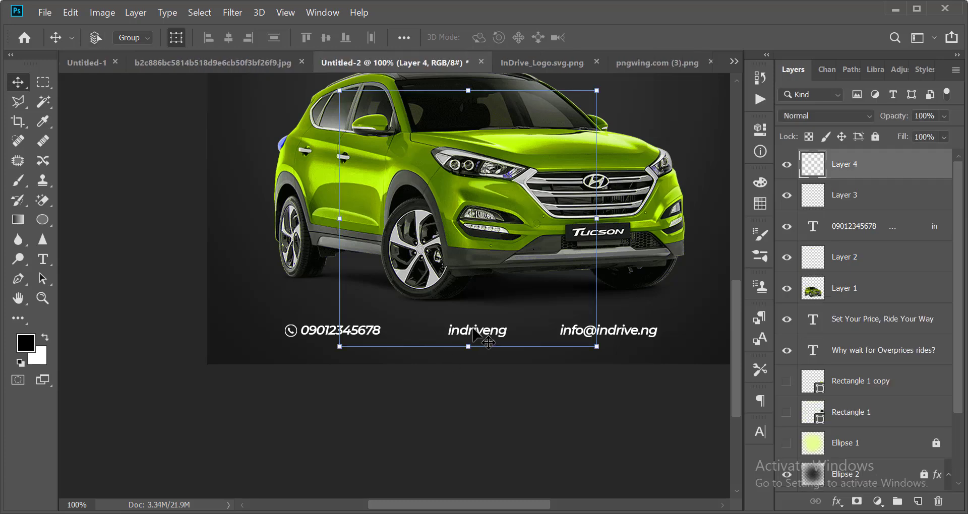
{"action": "key", "text": "ctrl+minus"}
{"action": "key", "text": "ctrl+i"}
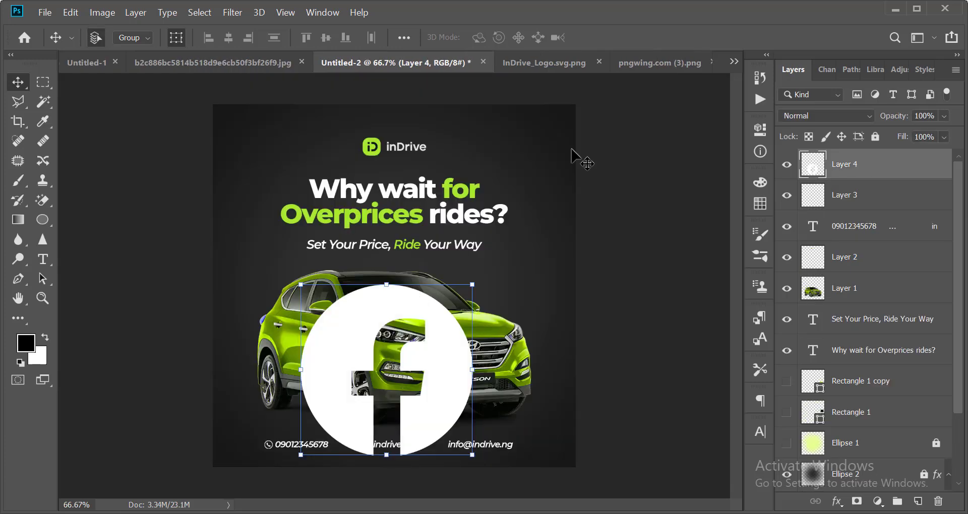
Close the inDrive logo file, then paste the Instagram icon into the poster in white.
{"action": "left_click", "coordinate": [552, 67]}
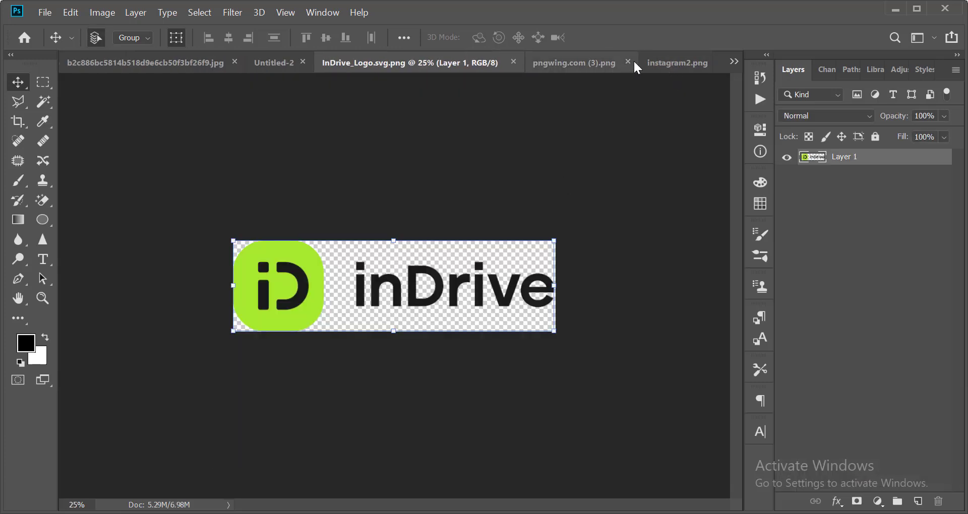
{"action": "left_click", "coordinate": [514, 62]}
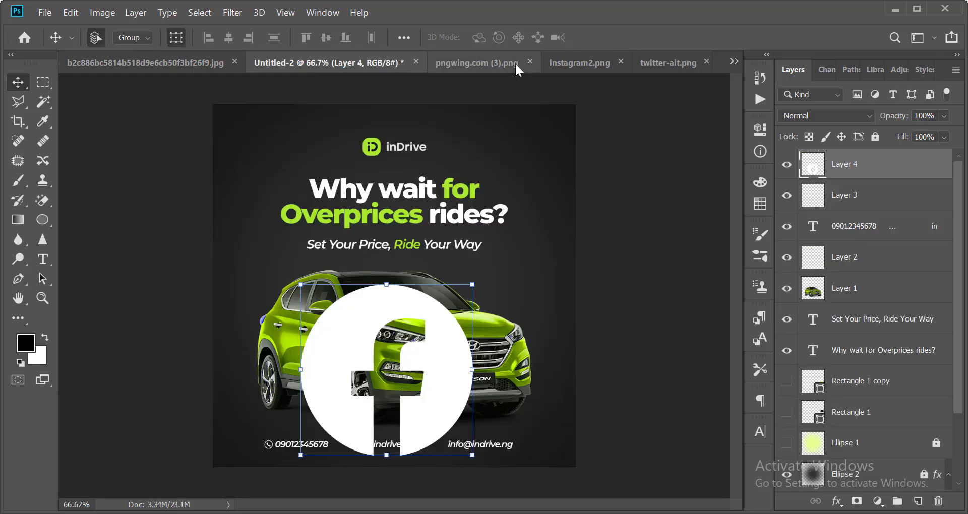
{"action": "left_click", "coordinate": [469, 64]}
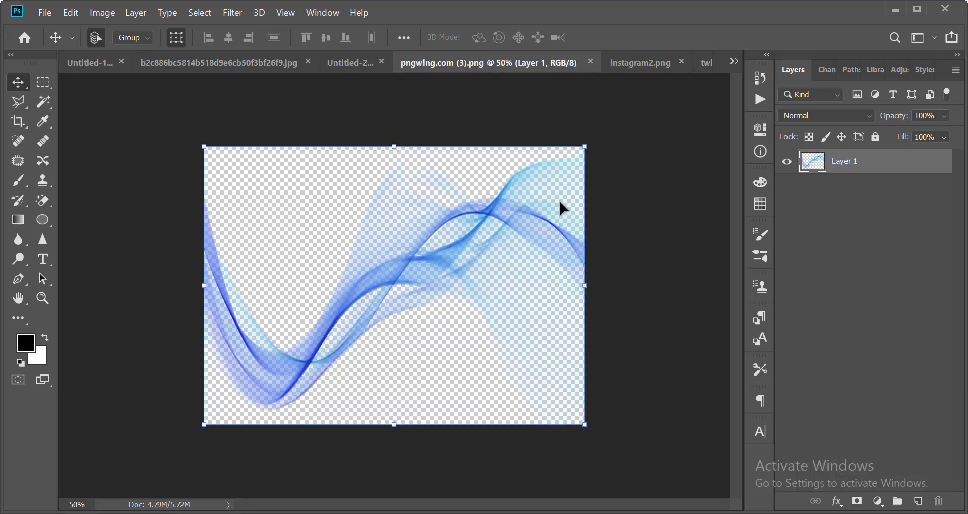
{"action": "left_click", "coordinate": [658, 65]}
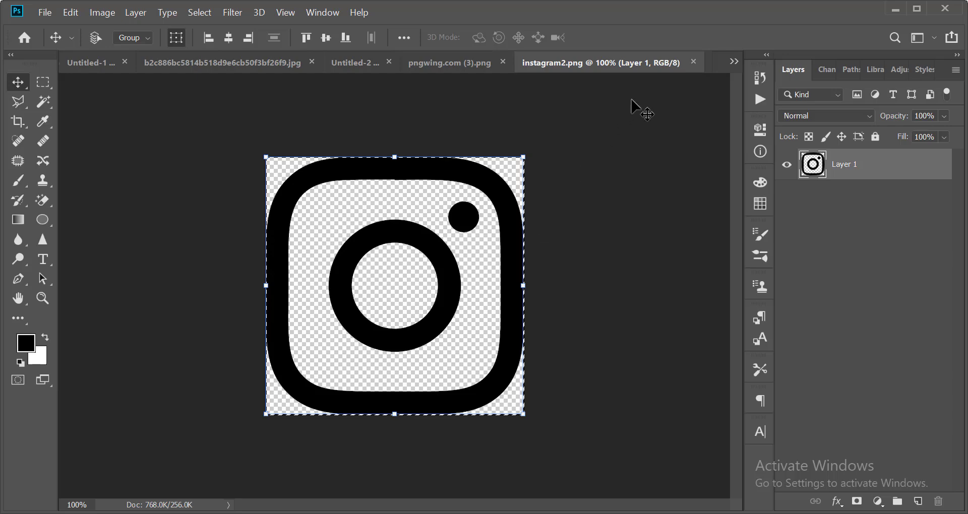
{"action": "left_click", "coordinate": [693, 62]}
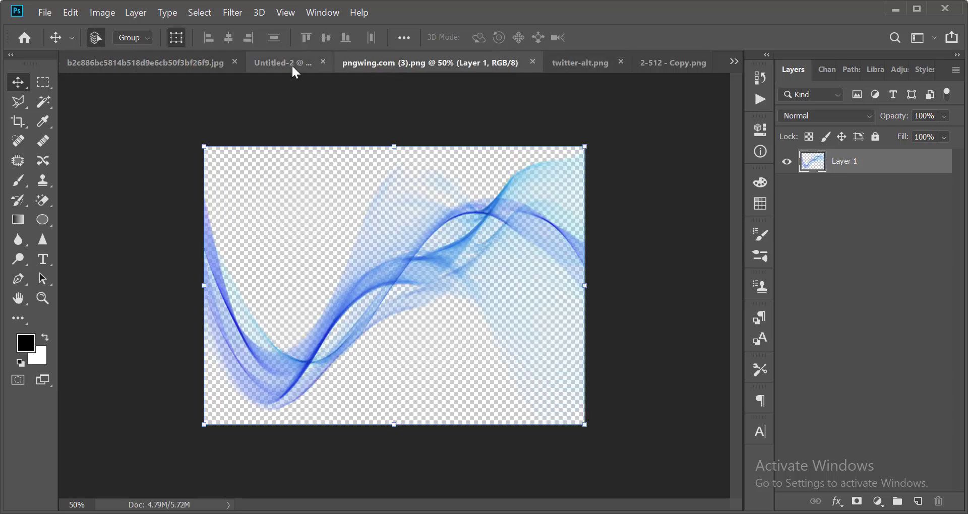
{"action": "left_click", "coordinate": [296, 63]}
{"action": "key", "text": "ctrl+v"}
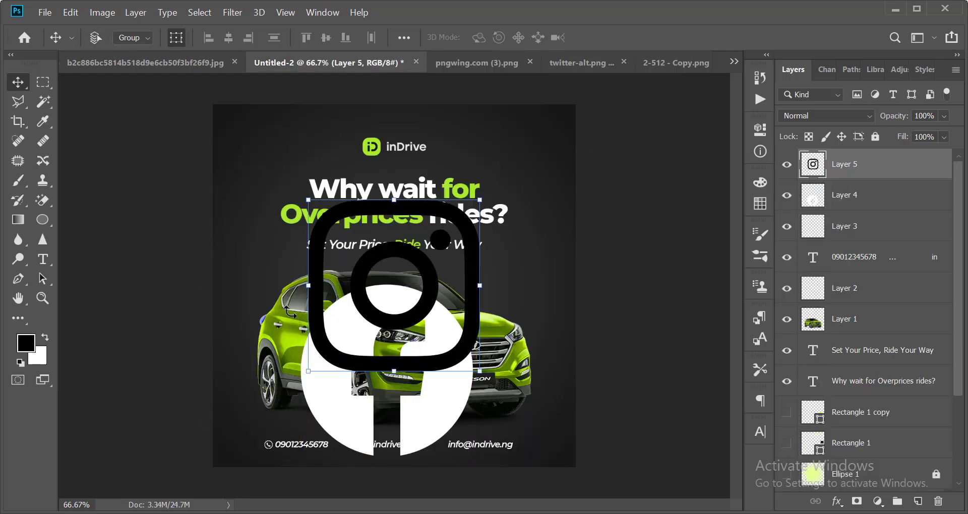
{"action": "key", "text": "ctrl+i"}
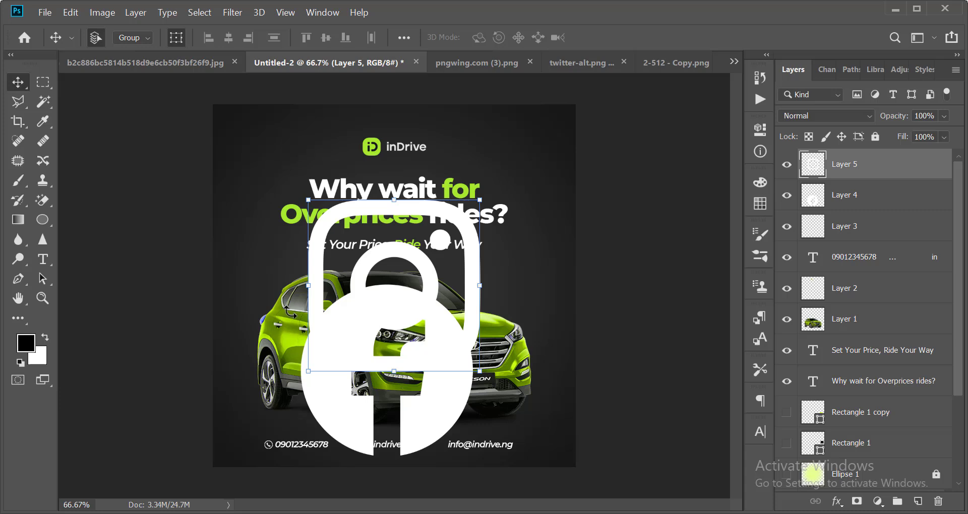
Copy the X logo from twitter-alt.png, paste it into the poster, and invert it to white.
{"action": "left_click", "coordinate": [670, 62]}
{"action": "left_click", "coordinate": [497, 63]}
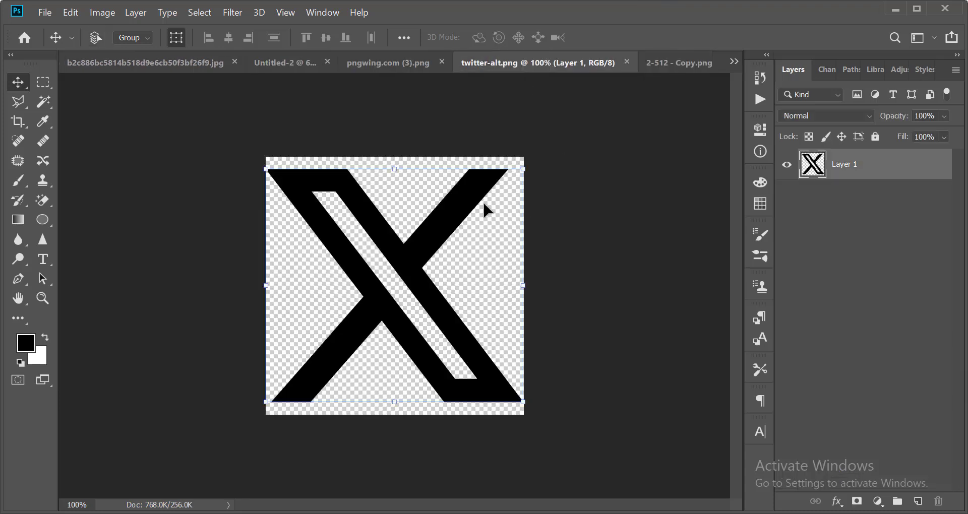
{"action": "key", "text": "ctrl+a"}
{"action": "left_click", "coordinate": [627, 61]}
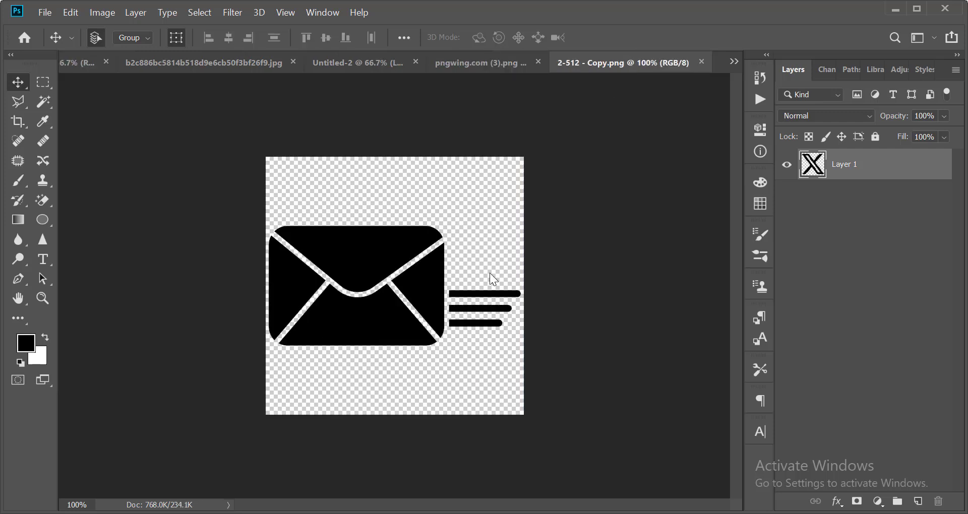
{"action": "left_click", "coordinate": [329, 63]}
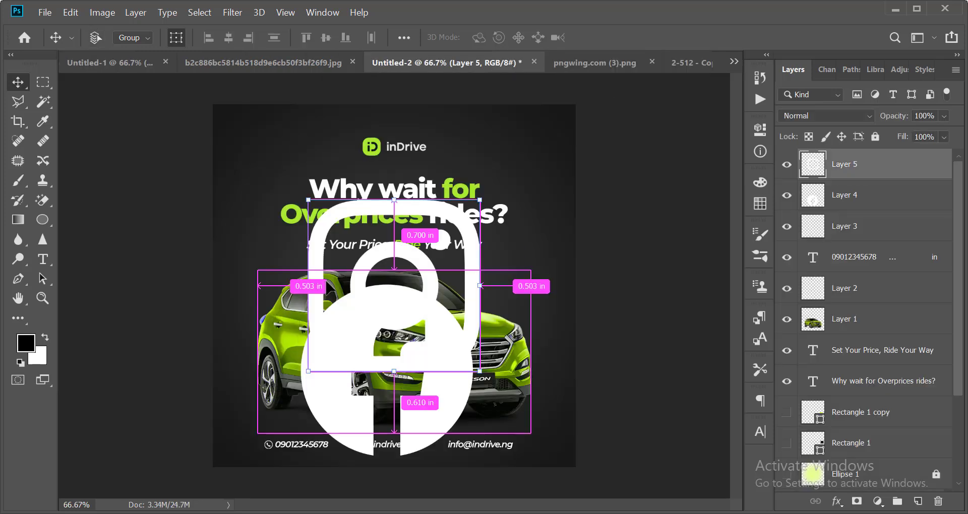
{"action": "key", "text": "ctrl+v"}
{"action": "key", "text": "ctrl+i"}
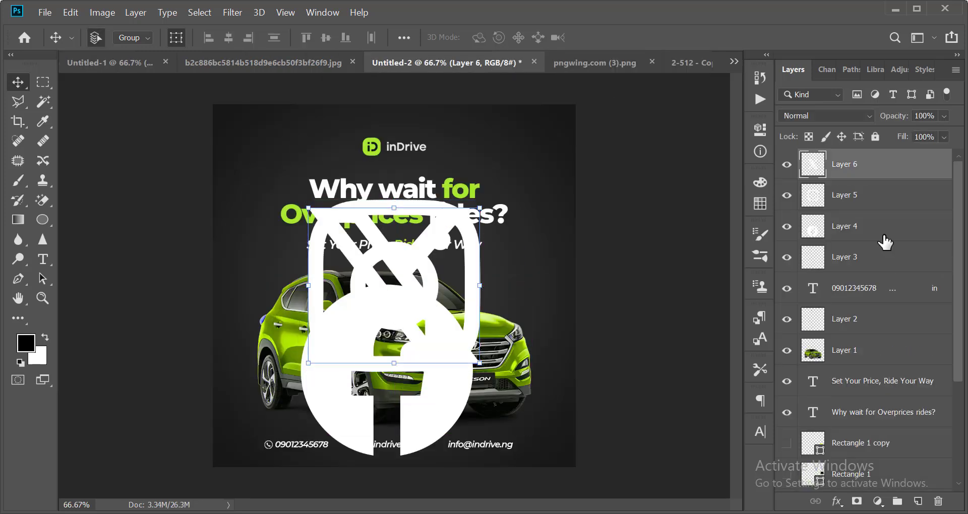
Stack Layers 4–6 by their centres, shrink them together, and move them beside the handle.
{"action": "left_click", "coordinate": [846, 201], "text": "ctrl"}
{"action": "left_click", "coordinate": [849, 224], "text": "ctrl"}
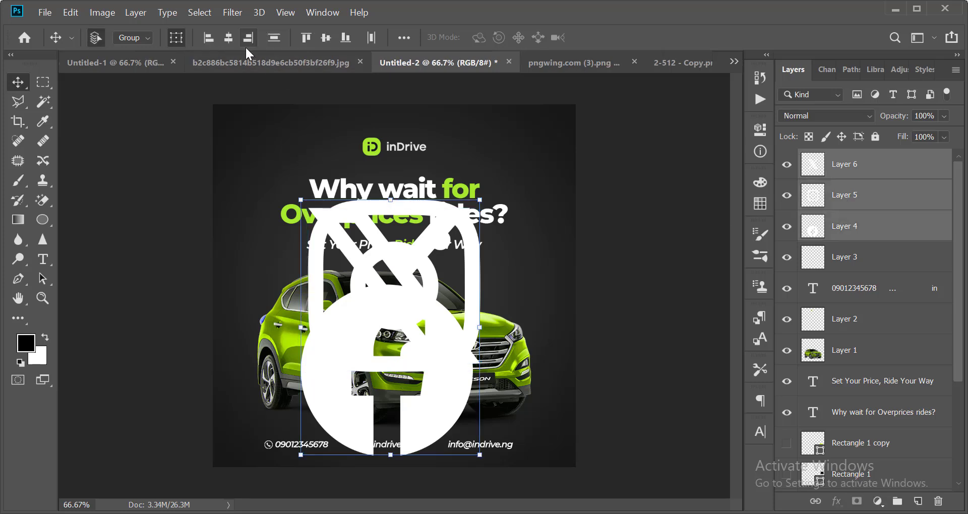
{"action": "left_click", "coordinate": [226, 42]}
{"action": "left_click", "coordinate": [321, 38]}
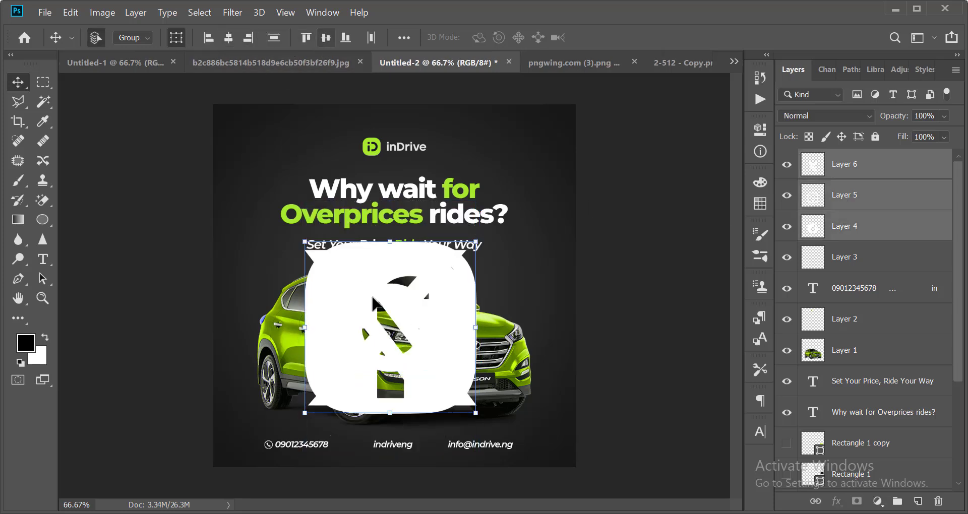
{"action": "left_click_drag", "start_coordinate": [480, 241], "coordinate": [395, 298]}
{"action": "key", "text": "Return"}
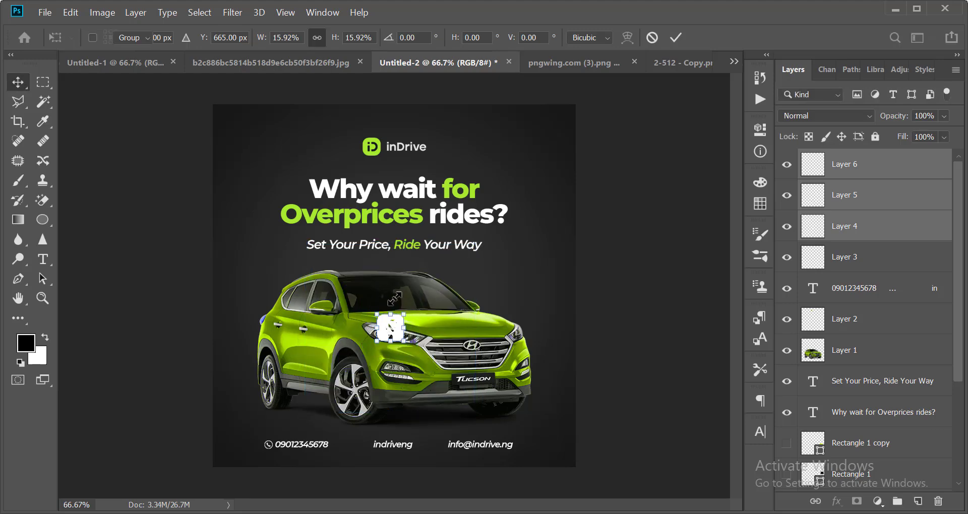
{"action": "scroll", "coordinate": [367, 398], "scroll_direction": "up", "scroll_amount": 1}
{"action": "scroll", "coordinate": [379, 385], "scroll_direction": "down", "scroll_amount": 5}
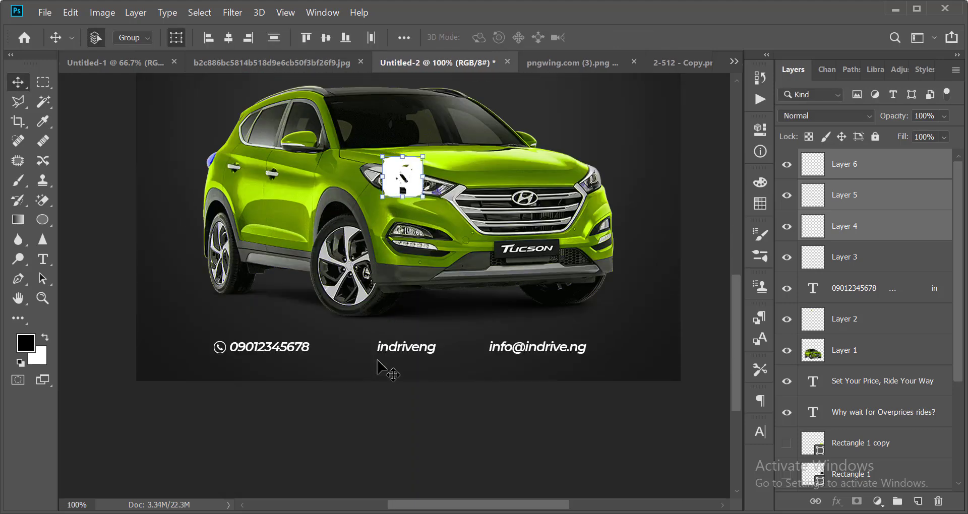
{"action": "key", "text": "shift+Down"}
{"action": "key", "text": "shift+Down"}
{"action": "key", "text": "shift+Down"}
{"action": "key", "text": "shift+Down"}
{"action": "key", "text": "shift+Down"}
{"action": "key", "text": "shift+Down"}
{"action": "key", "text": "shift+Down"}
{"action": "key", "text": "shift+Down"}
{"action": "key", "text": "shift+Down"}
{"action": "key", "text": "shift+Down"}
{"action": "key", "text": "shift+Down"}
{"action": "key", "text": "shift+Down"}
{"action": "key", "text": "shift+Down"}
{"action": "key", "text": "shift+Down"}
{"action": "key", "text": "shift+Down"}
{"action": "key", "text": "shift+Down"}
{"action": "key", "text": "shift+Down"}
{"action": "key", "text": "shift+Down"}
{"action": "key", "text": "shift+Down"}
{"action": "key", "text": "shift+Down"}
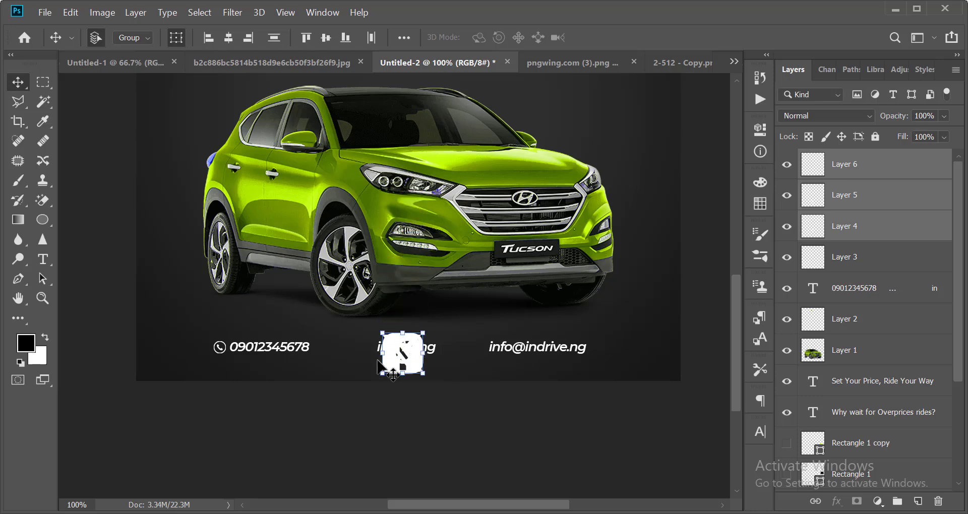
{"action": "key", "text": "shift+Left"}
{"action": "key", "text": "shift+Left"}
{"action": "key", "text": "shift+Left"}
{"action": "key", "text": "shift+Left"}
{"action": "key", "text": "shift+Left"}
{"action": "key", "text": "shift+Left"}
{"action": "key", "text": "shift+Left"}
{"action": "key", "text": "shift+Left"}
{"action": "key", "text": "shift+Left"}
{"action": "key", "text": "shift+Left"}
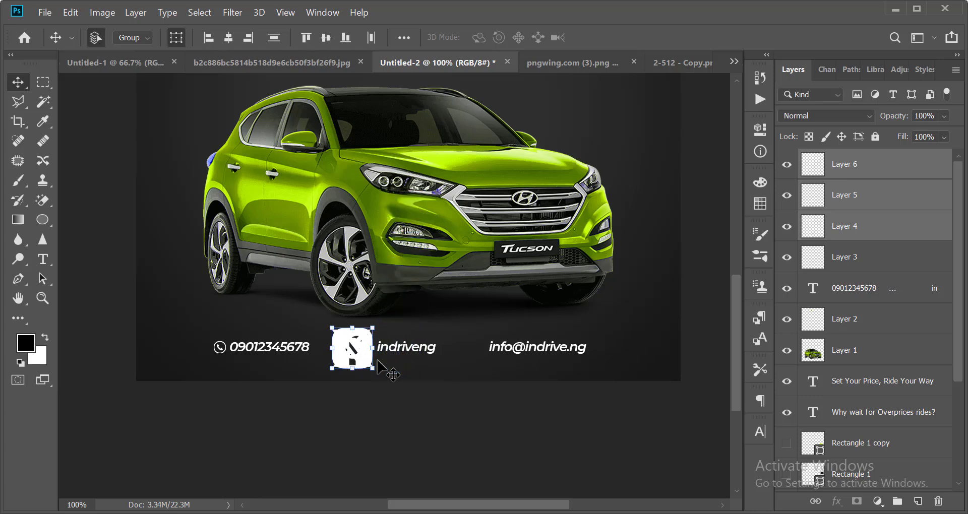
Shrink the stacked logos twice more and nudge them slightly left into place.
{"action": "scroll", "coordinate": [377, 360], "scroll_direction": "up", "scroll_amount": 1}
{"action": "scroll", "coordinate": [371, 267], "scroll_direction": "down", "scroll_amount": 1}
{"action": "left_click_drag", "start_coordinate": [373, 280], "coordinate": [332, 285]}
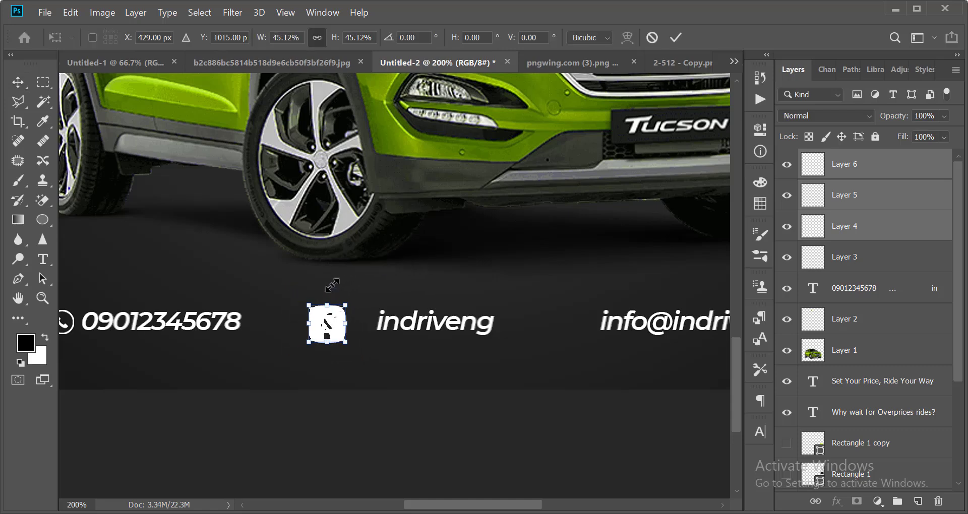
{"action": "key", "text": "Return"}
{"action": "key", "text": "Left"}
{"action": "key", "text": "Left"}
{"action": "key", "text": "Left"}
{"action": "key", "text": "Left"}
{"action": "key", "text": "Left"}
{"action": "key", "text": "Left"}
{"action": "key", "text": "Left"}
{"action": "key", "text": "Left"}
{"action": "key", "text": "Left"}
{"action": "key", "text": "Left"}
{"action": "key", "text": "Left"}
{"action": "key", "text": "Left"}
{"action": "key", "text": "Left"}
{"action": "key", "text": "Left"}
{"action": "key", "text": "Left"}
{"action": "key", "text": "Left"}
{"action": "key", "text": "Left"}
{"action": "key", "text": "Left"}
{"action": "key", "text": "Left"}
{"action": "key", "text": "Left"}
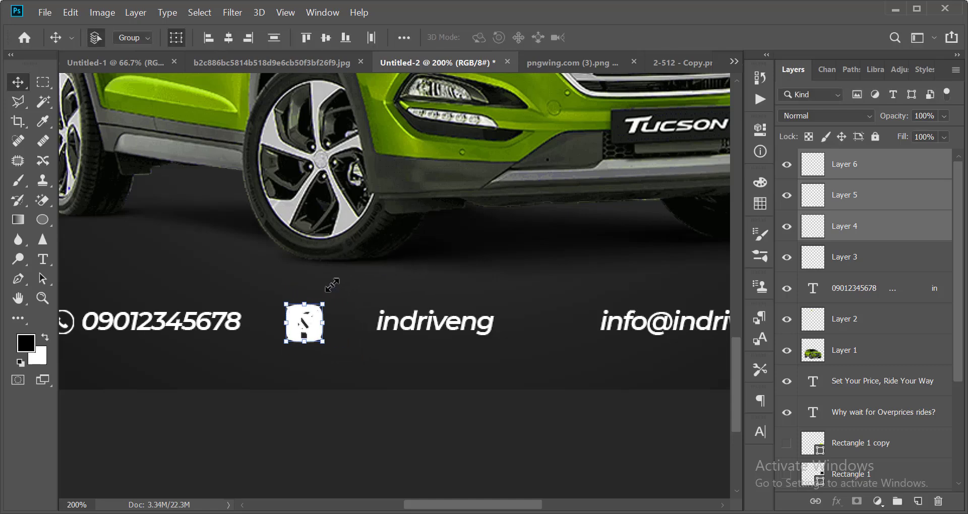
{"action": "scroll", "coordinate": [308, 349], "scroll_direction": "up", "scroll_amount": 1}
{"action": "key", "text": "ctrl+t"}
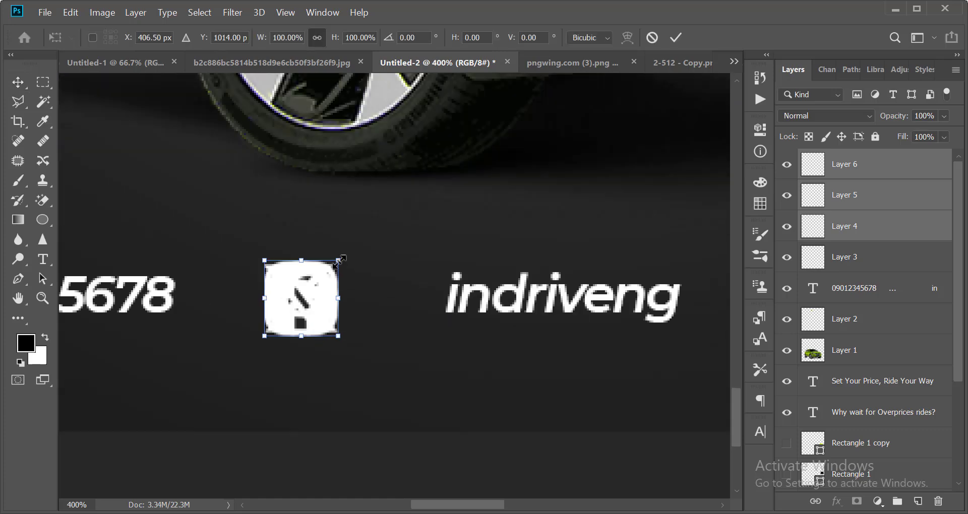
{"action": "left_click_drag", "start_coordinate": [333, 264], "coordinate": [328, 261]}
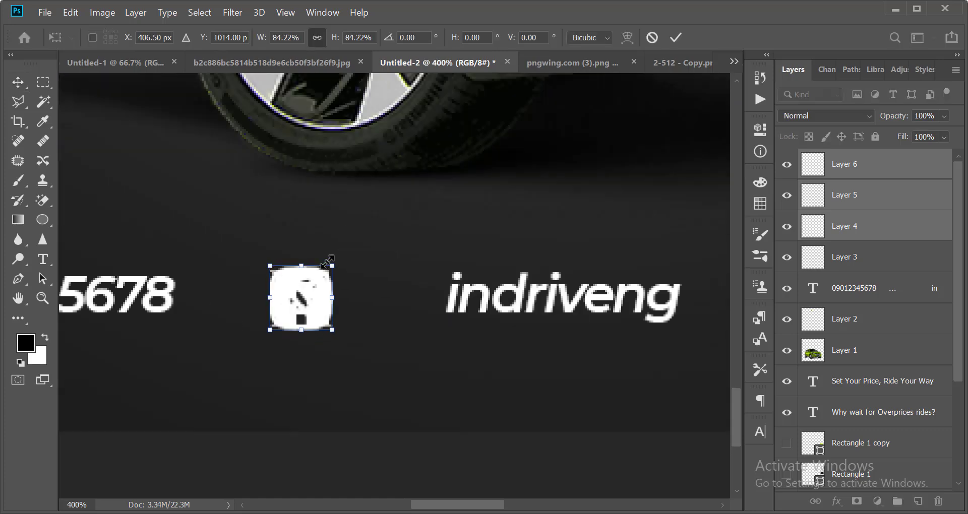
{"action": "key", "text": "Return"}
{"action": "scroll", "coordinate": [365, 419], "scroll_direction": "down", "scroll_amount": 1}
Spread the social logos apart, moving X and Instagram right and Facebook left.
{"action": "left_click", "coordinate": [327, 314]}
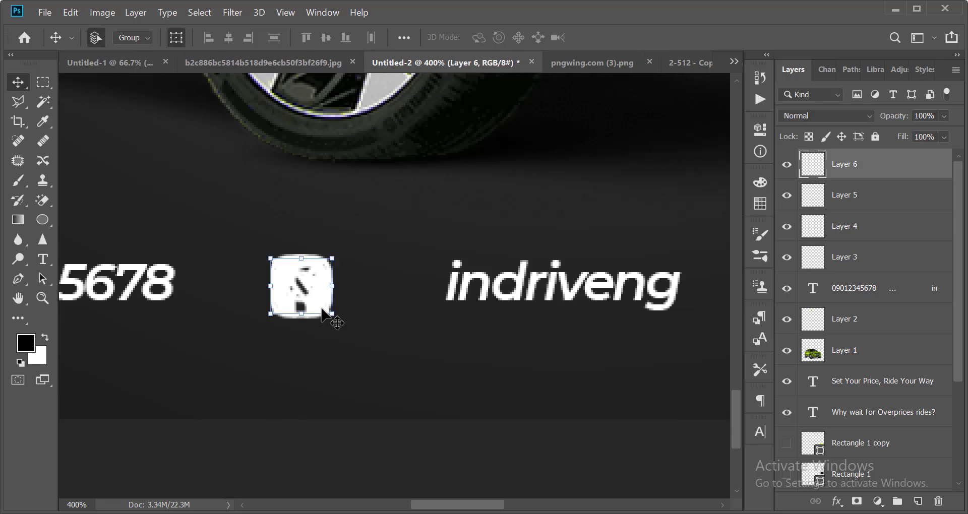
{"action": "key", "text": "shift+Right"}
{"action": "key", "text": "shift+Right"}
{"action": "key", "text": "shift+Right"}
{"action": "key", "text": "shift+Right"}
{"action": "key", "text": "Right"}
{"action": "key", "text": "Right"}
{"action": "key", "text": "Right"}
{"action": "key", "text": "Right"}
{"action": "key", "text": "Right"}
{"action": "key", "text": "Right"}
{"action": "key", "text": "Right"}
{"action": "key", "text": "Right"}
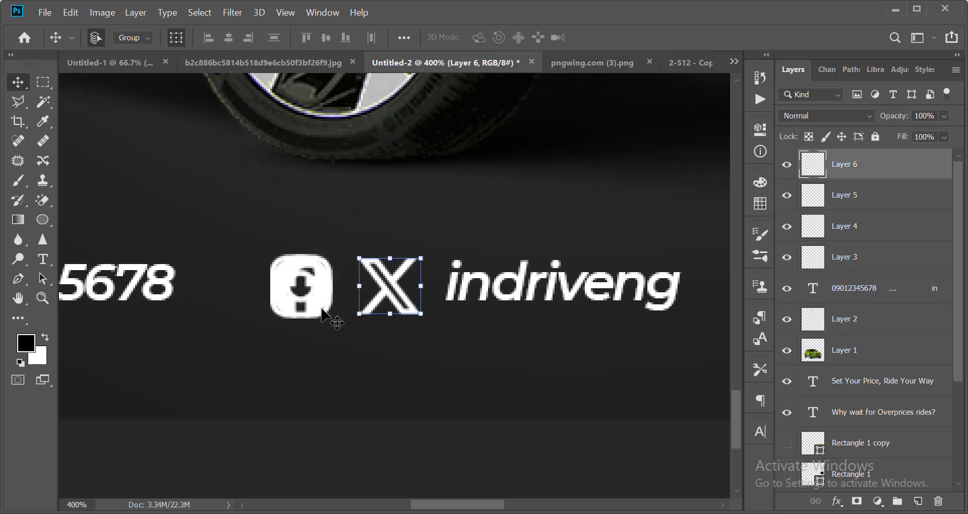
{"action": "key", "text": "alt+bracketleft"}
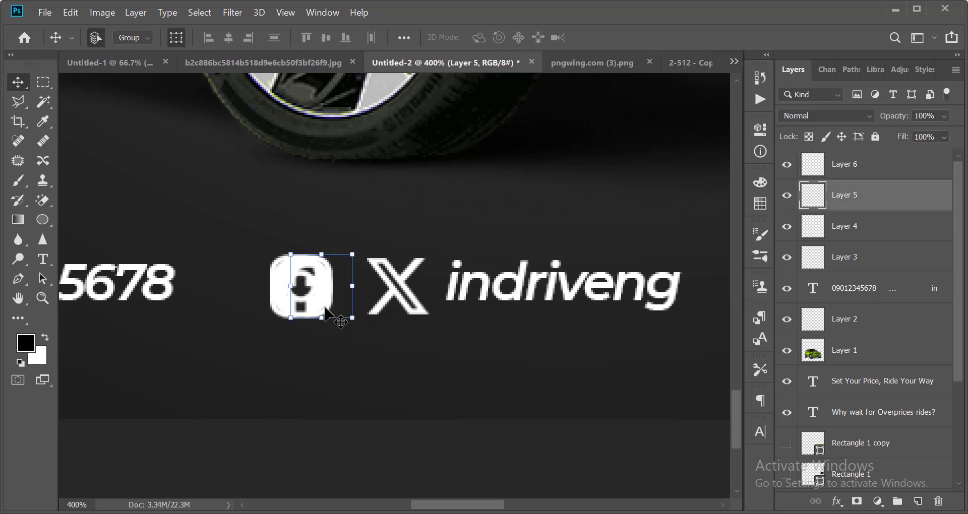
{"action": "key", "text": "shift+Right"}
{"action": "key", "text": "alt+bracketleft"}
{"action": "key", "text": "shift+Left"}
{"action": "key", "text": "shift+Left"}
{"action": "key", "text": "shift+Left"}
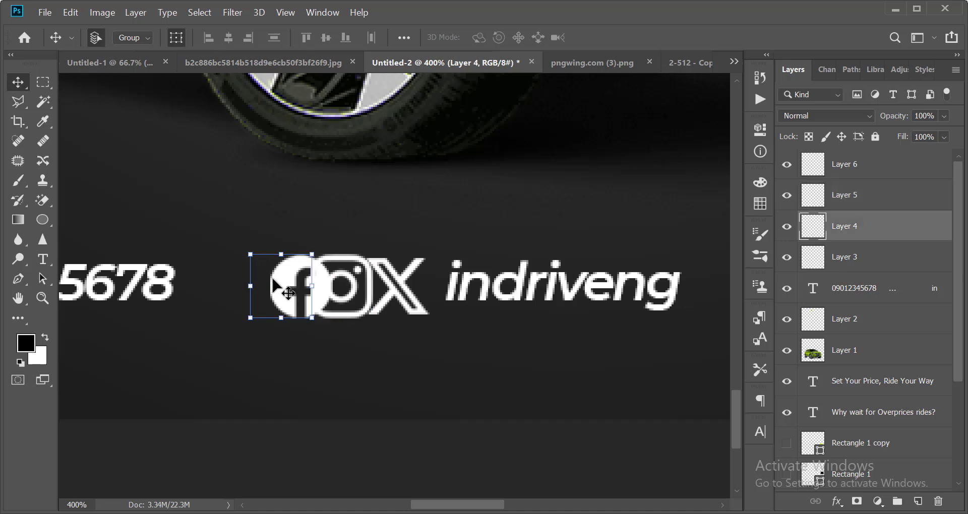
Even the gaps by moving Instagram left and Facebook right toward it.
{"action": "left_click", "coordinate": [340, 278]}
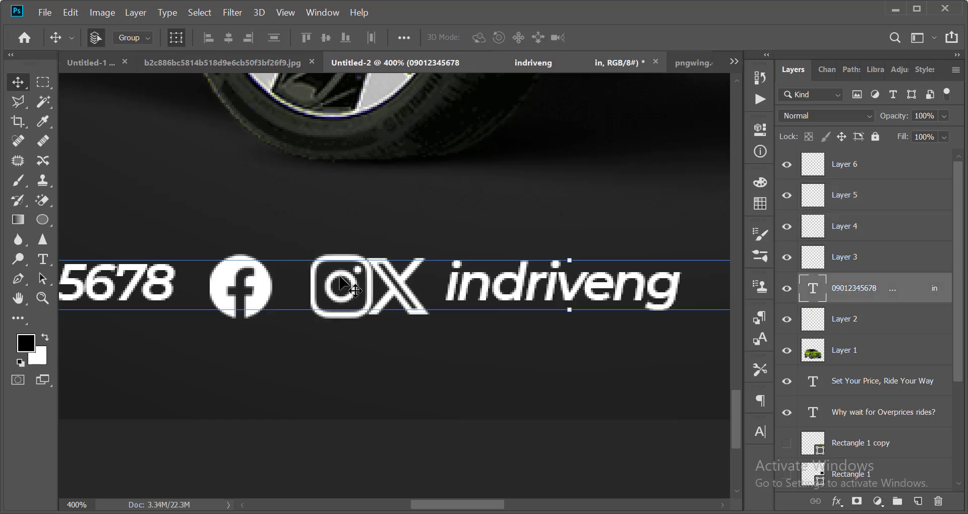
{"action": "scroll", "coordinate": [442, 373], "scroll_direction": "down", "scroll_amount": 2}
{"action": "left_click", "coordinate": [352, 307]}
{"action": "left_click", "coordinate": [344, 288]}
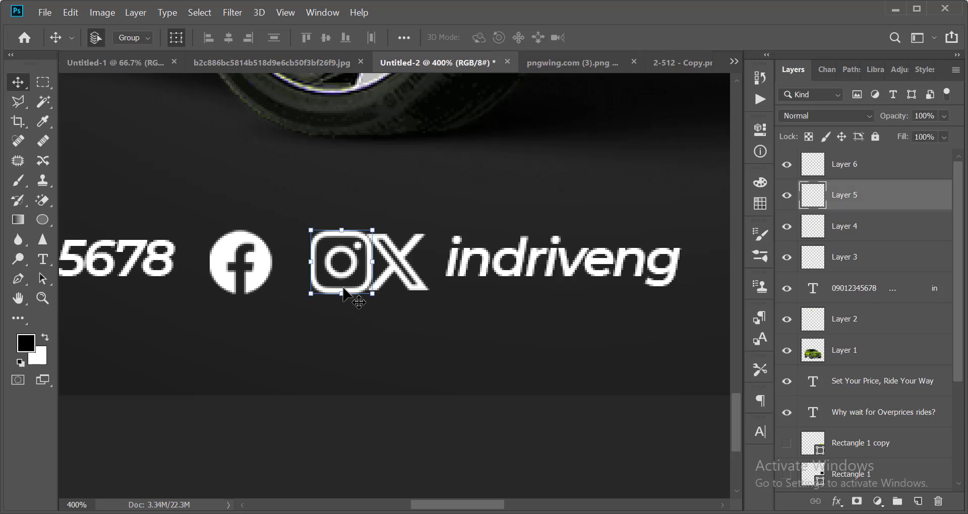
{"action": "key", "text": "Left"}
{"action": "key", "text": "Left"}
{"action": "key", "text": "Left"}
{"action": "key", "text": "Left"}
{"action": "key", "text": "Left"}
{"action": "key", "text": "Left"}
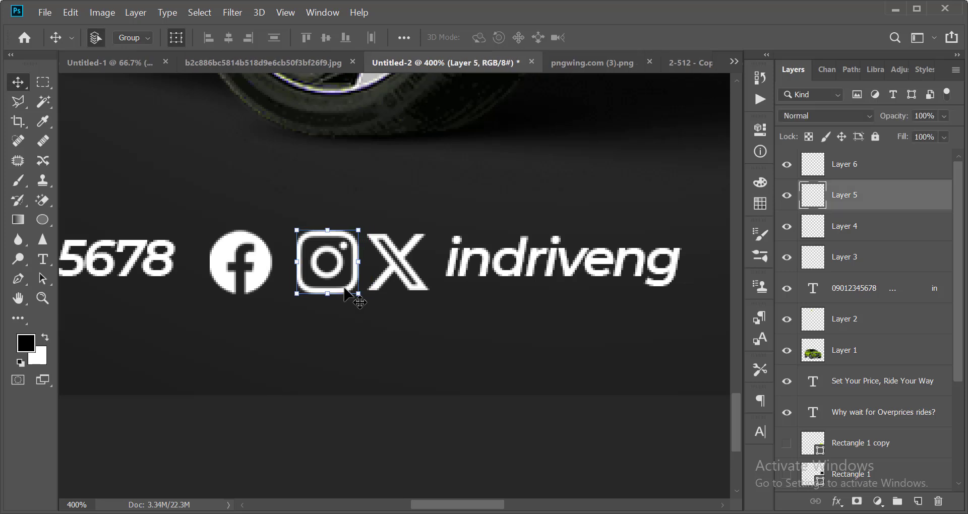
{"action": "left_click", "coordinate": [264, 278]}
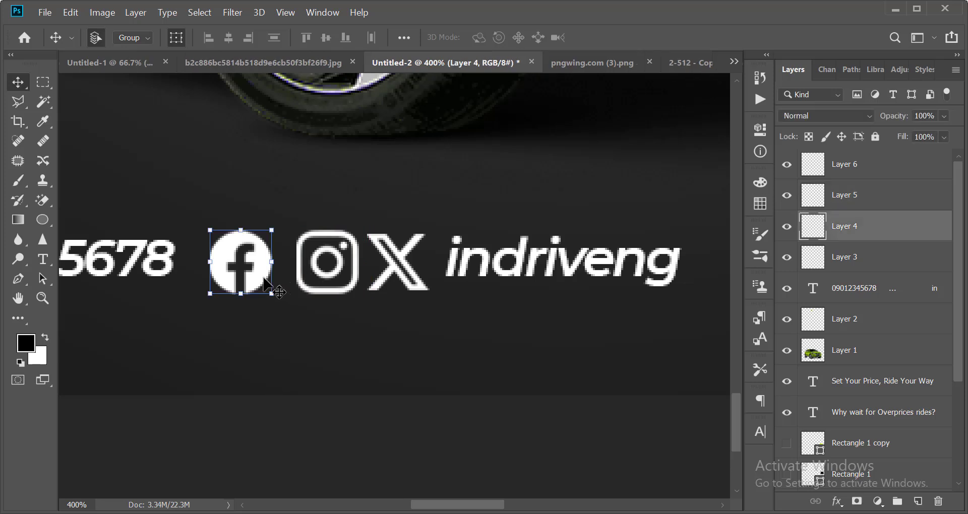
{"action": "key", "text": "Right"}
{"action": "key", "text": "Right"}
{"action": "key", "text": "Right"}
{"action": "key", "text": "Right"}
{"action": "key", "text": "Right"}
{"action": "key", "text": "Right"}
{"action": "key", "text": "Right"}
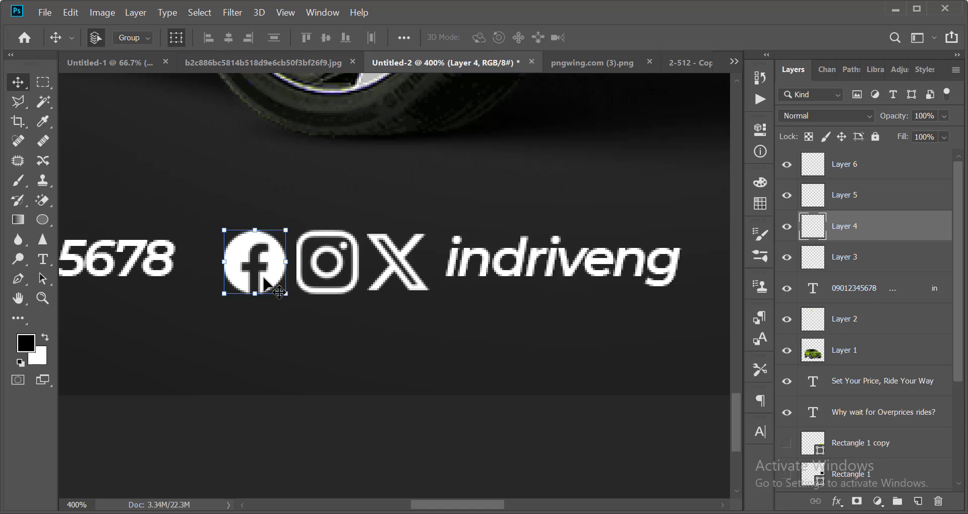
Nudge the Facebook and Instagram logos together slightly left and up.
{"action": "left_click", "coordinate": [356, 260], "text": "shift"}
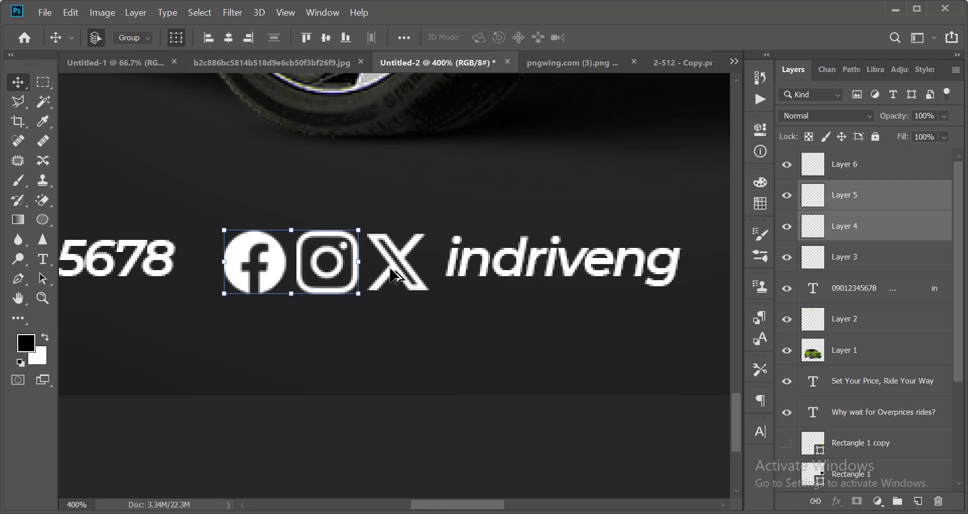
{"action": "key", "text": "Left"}
{"action": "key", "text": "Up"}
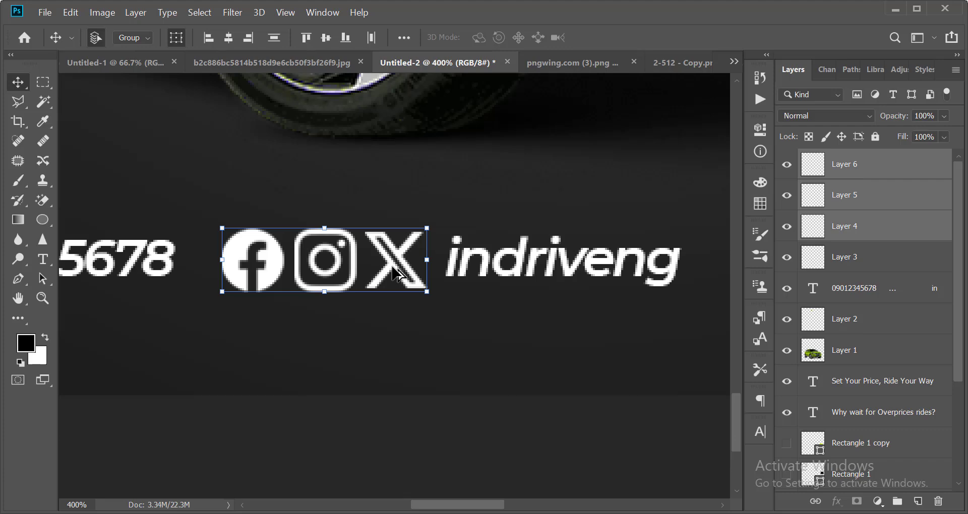
{"action": "scroll", "coordinate": [402, 267], "scroll_direction": "down", "scroll_amount": 1}
{"action": "scroll", "coordinate": [408, 272], "scroll_direction": "down", "scroll_amount": 2}
{"action": "left_click", "coordinate": [389, 340]}
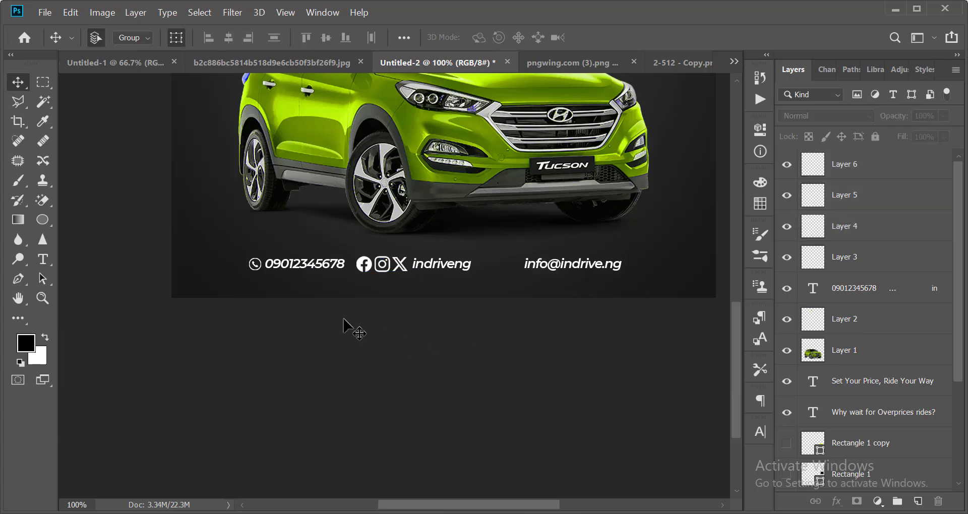
Enlarge the phone icon slightly.
{"action": "scroll", "coordinate": [251, 277], "scroll_direction": "up", "scroll_amount": 2}
{"action": "left_click", "coordinate": [272, 245]}
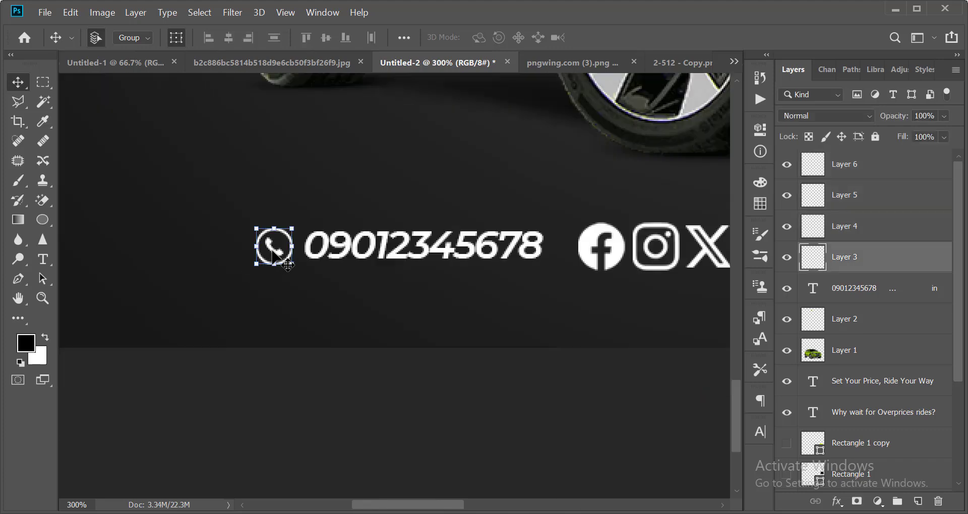
{"action": "left_click_drag", "start_coordinate": [297, 224], "coordinate": [301, 223]}
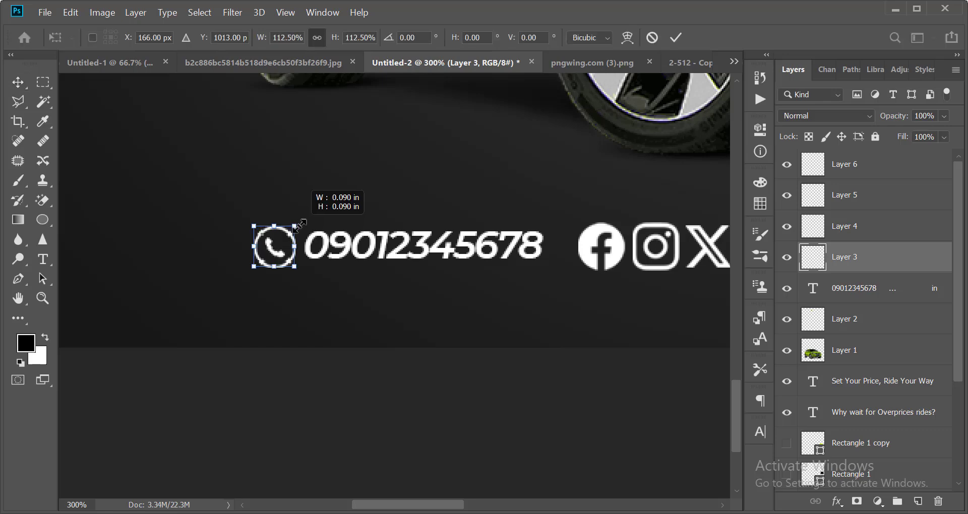
{"action": "key", "text": "Return"}
{"action": "scroll", "coordinate": [274, 284], "scroll_direction": "down", "scroll_amount": 2}
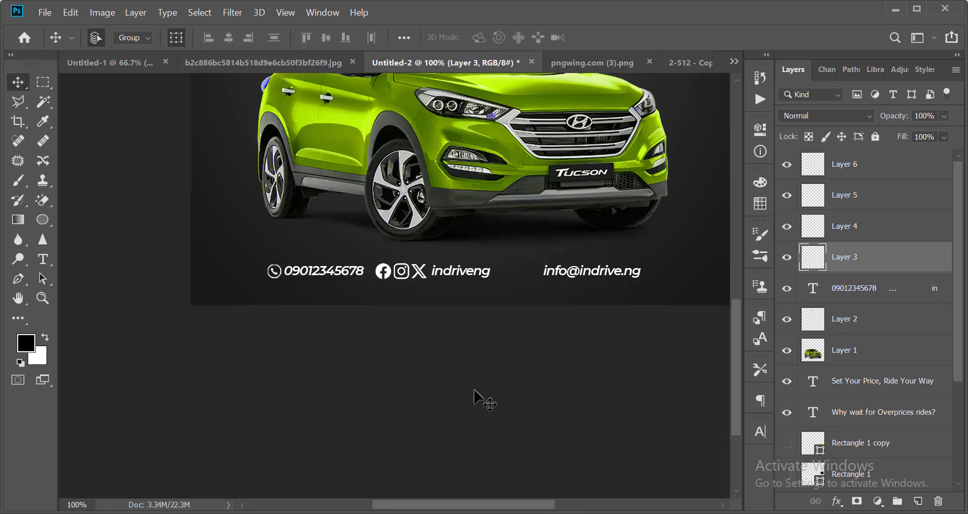
{"action": "left_click", "coordinate": [477, 392]}
Shrink the Facebook, Instagram and X logos slightly and nudge them right.
{"action": "scroll", "coordinate": [415, 304], "scroll_direction": "up", "scroll_amount": 3}
{"action": "left_click", "coordinate": [313, 210]}
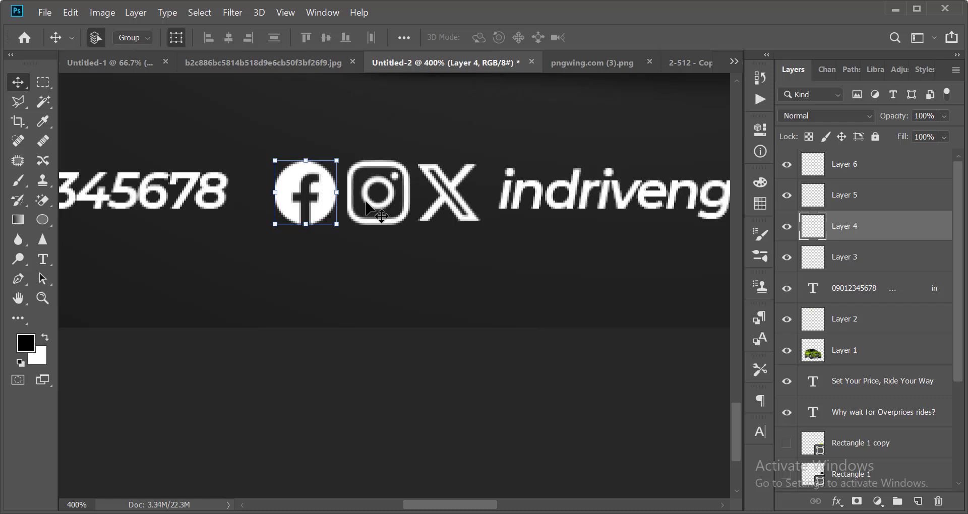
{"action": "left_click", "coordinate": [381, 229], "text": "shift"}
{"action": "left_click", "coordinate": [476, 174], "text": "shift"}
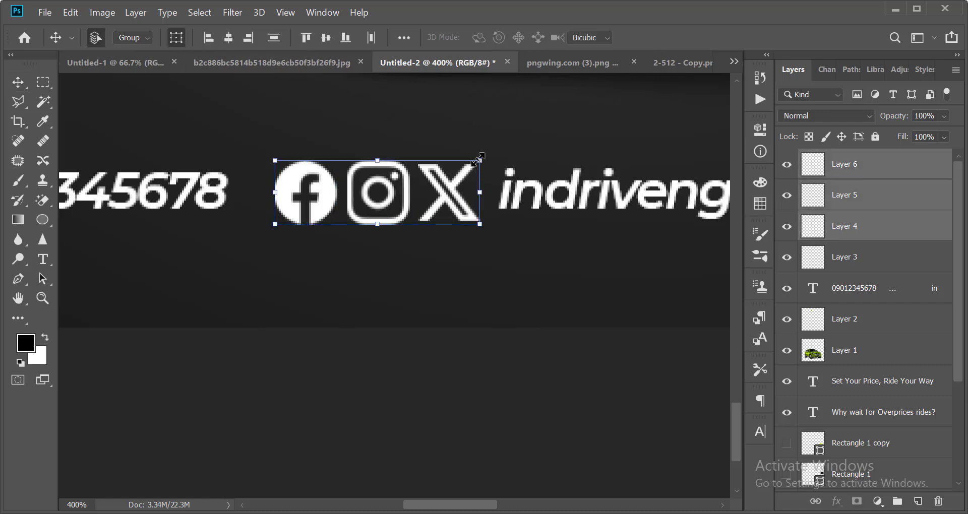
{"action": "left_click_drag", "start_coordinate": [476, 158], "coordinate": [463, 161]}
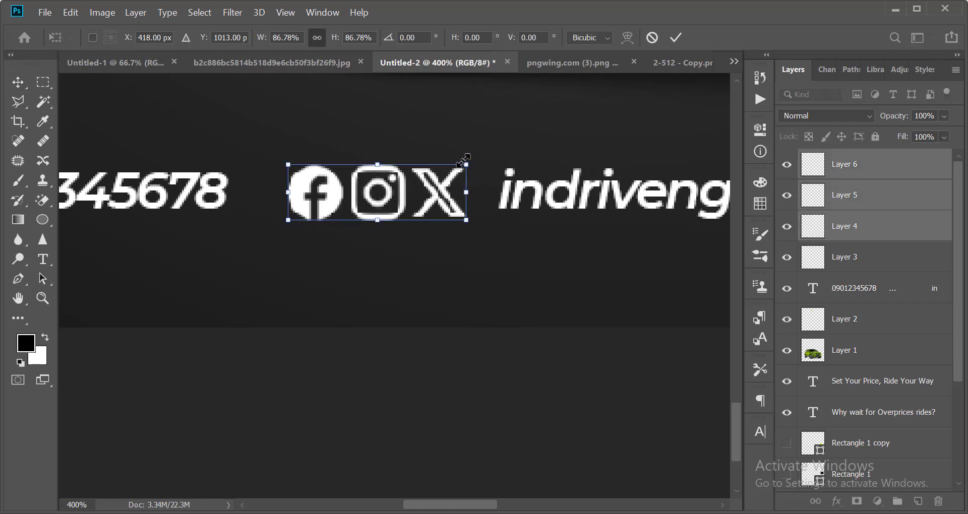
{"action": "key", "text": "Right"}
{"action": "key", "text": "Right"}
{"action": "key", "text": "Right"}
{"action": "key", "text": "Right"}
{"action": "key", "text": "Right"}
{"action": "key", "text": "Return"}
{"action": "scroll", "coordinate": [463, 160], "scroll_direction": "down", "scroll_amount": 1}
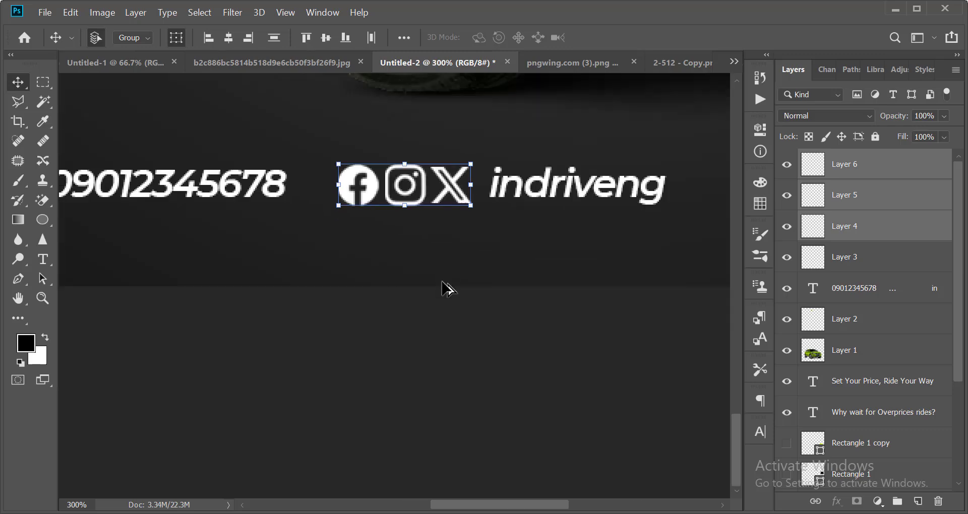
{"action": "scroll", "coordinate": [443, 283], "scroll_direction": "down", "scroll_amount": 1}
{"action": "left_click", "coordinate": [444, 328]}
{"action": "scroll", "coordinate": [500, 293], "scroll_direction": "down", "scroll_amount": 2}
{"action": "scroll", "coordinate": [503, 290], "scroll_direction": "up", "scroll_amount": 1}
{"action": "scroll", "coordinate": [513, 272], "scroll_direction": "down", "scroll_amount": 5}
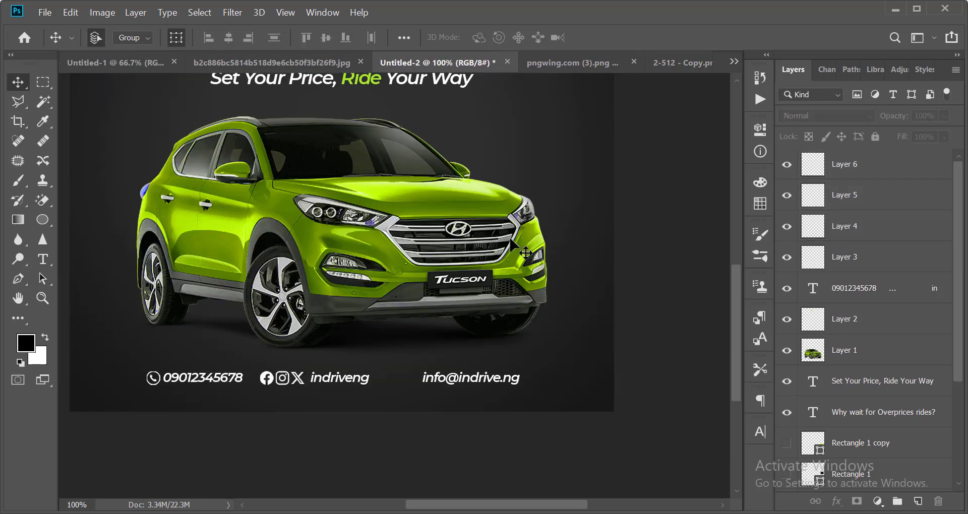
Cut the three speed lines out of the envelope icon in 2-512 - Copy.png.
{"action": "left_click", "coordinate": [658, 62]}
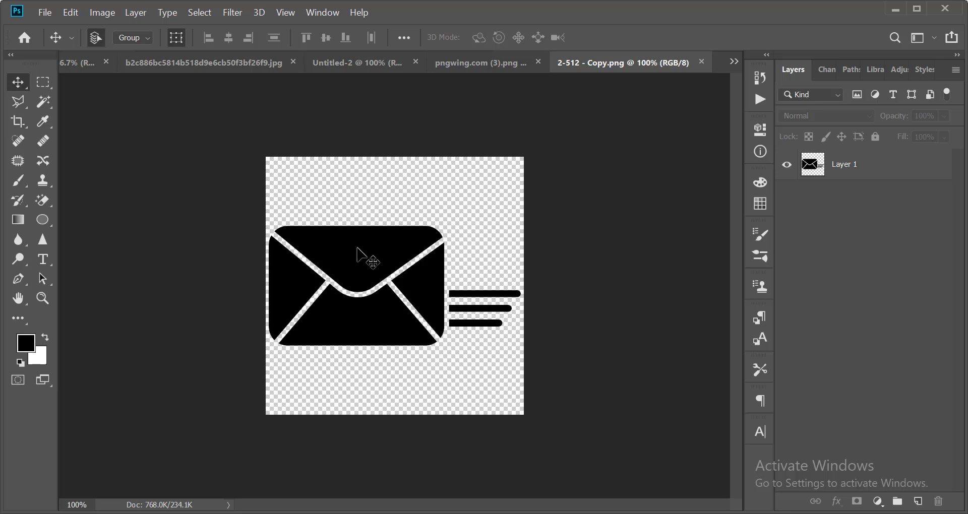
{"action": "left_click", "coordinate": [402, 263]}
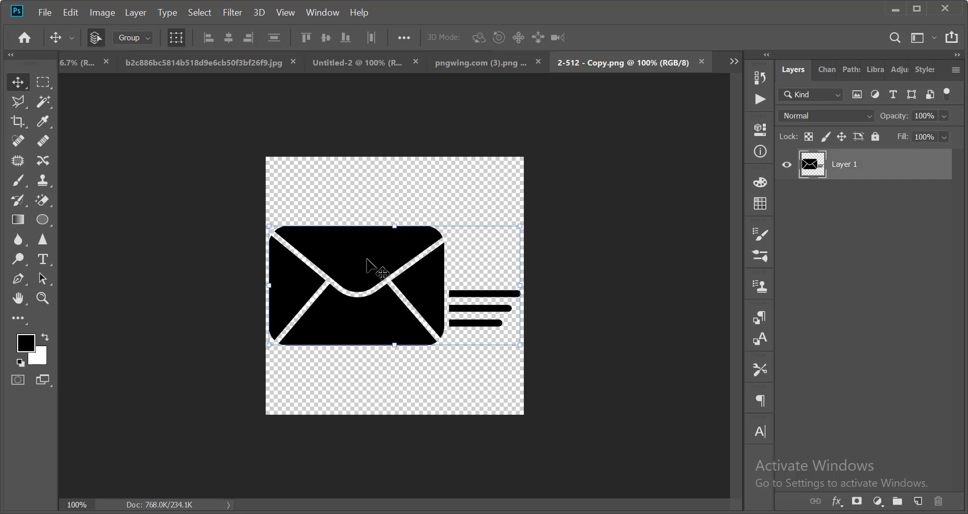
{"action": "left_click", "coordinate": [51, 81]}
{"action": "scroll", "coordinate": [511, 286], "scroll_direction": "up", "scroll_amount": 1}
{"action": "scroll", "coordinate": [511, 285], "scroll_direction": "down", "scroll_amount": 1}
{"action": "left_click_drag", "start_coordinate": [601, 188], "coordinate": [383, 390]}
{"action": "key", "text": "Delete"}
Close the envelope icon file without saving.
{"action": "key", "text": "ctrl+d"}
{"action": "key", "text": "v"}
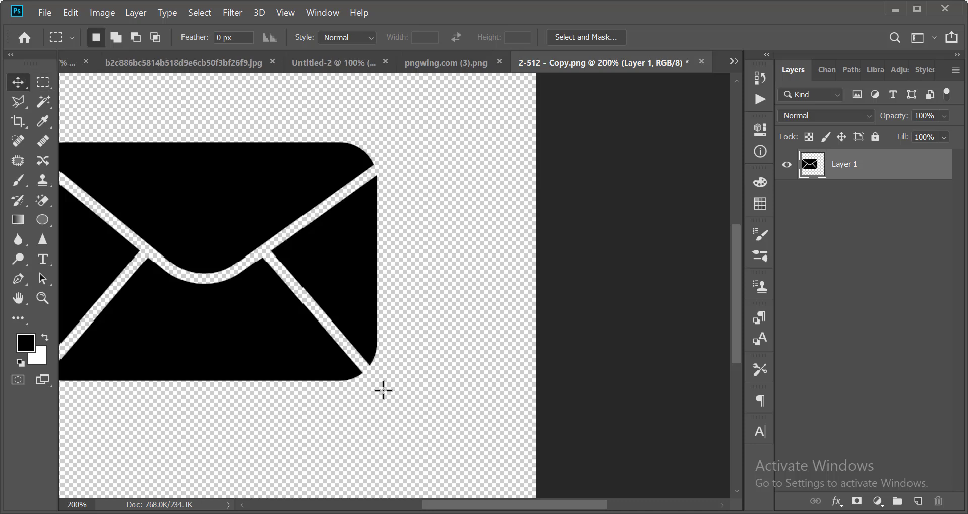
{"action": "key", "text": "ctrl+minus"}
{"action": "key", "text": "ctrl+minus"}
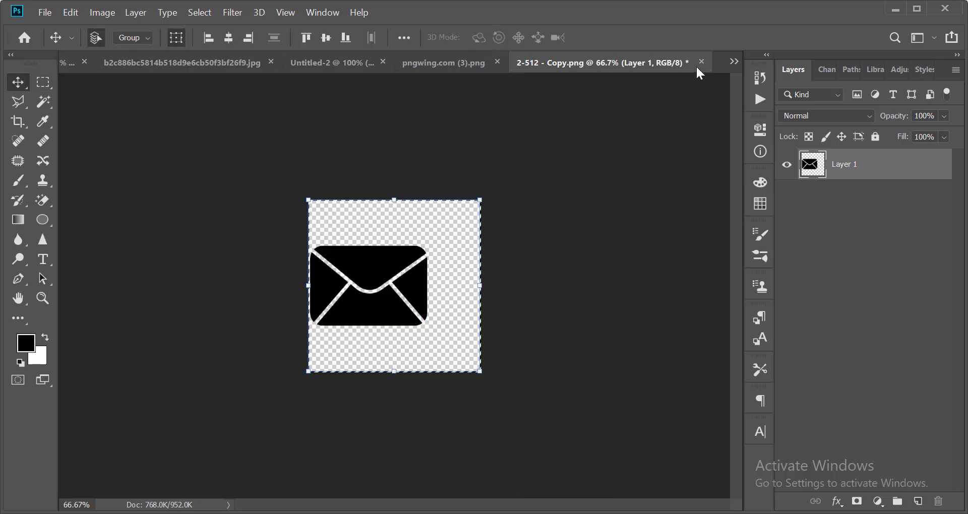
{"action": "left_click", "coordinate": [701, 62]}
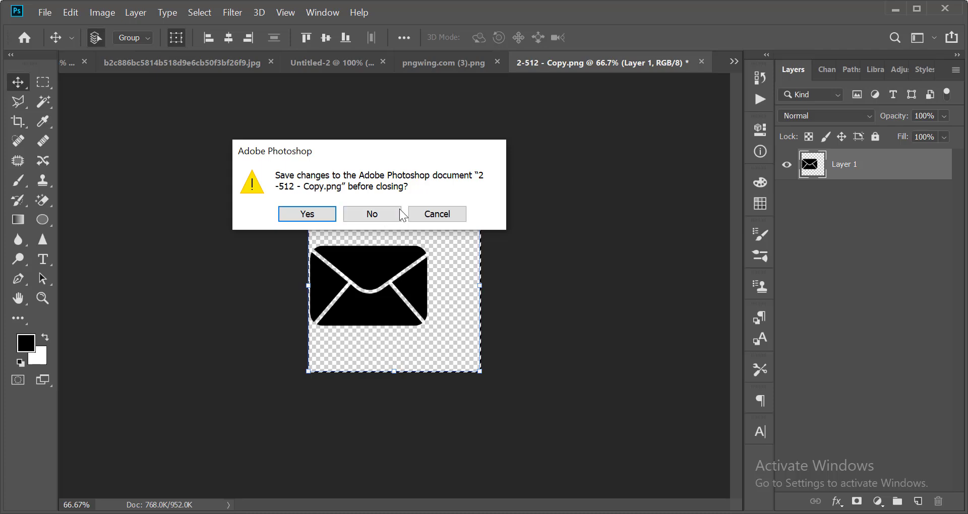
{"action": "left_click", "coordinate": [379, 219]}
Paste the envelope, invert it to white, and move it below the car.
{"action": "key", "text": "ctrl+v"}
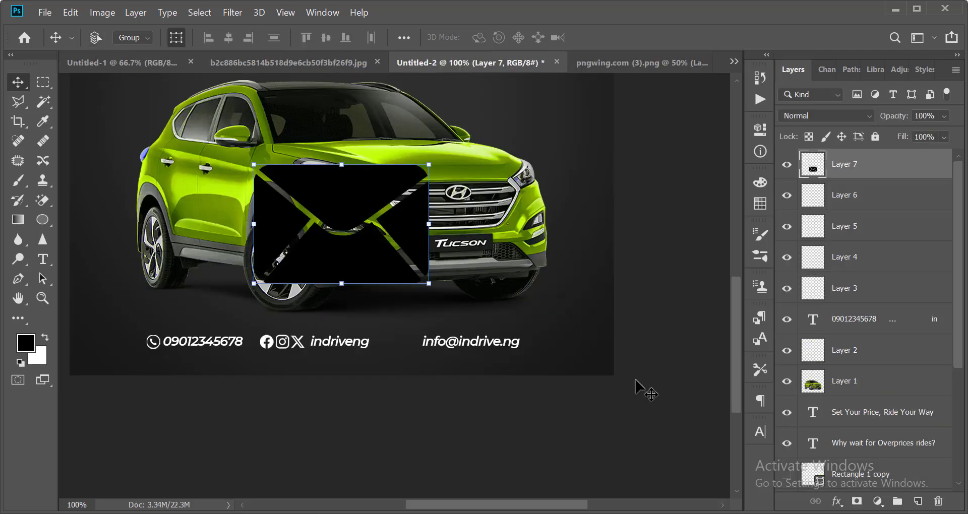
{"action": "key", "text": "ctrl+i"}
{"action": "scroll", "coordinate": [440, 279], "scroll_direction": "up", "scroll_amount": 1}
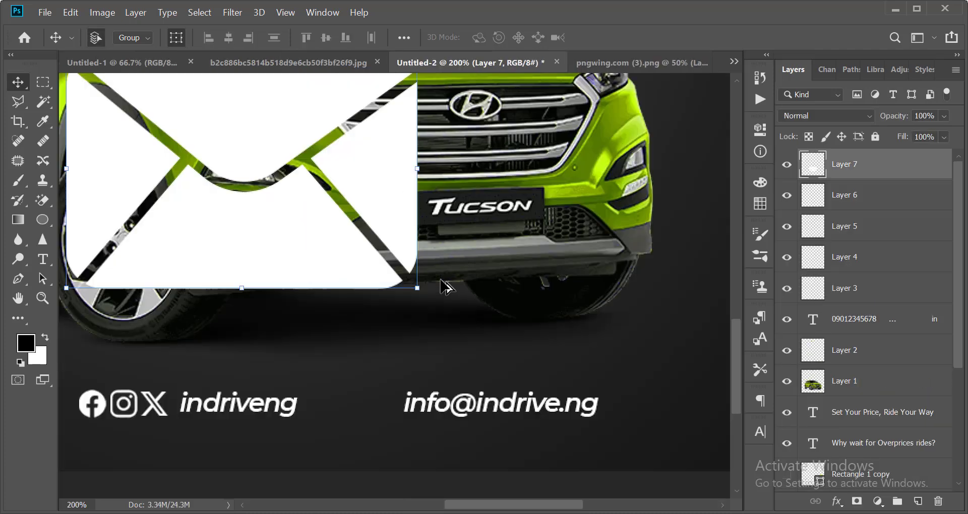
{"action": "left_click_drag", "start_coordinate": [247, 139], "coordinate": [344, 335]}
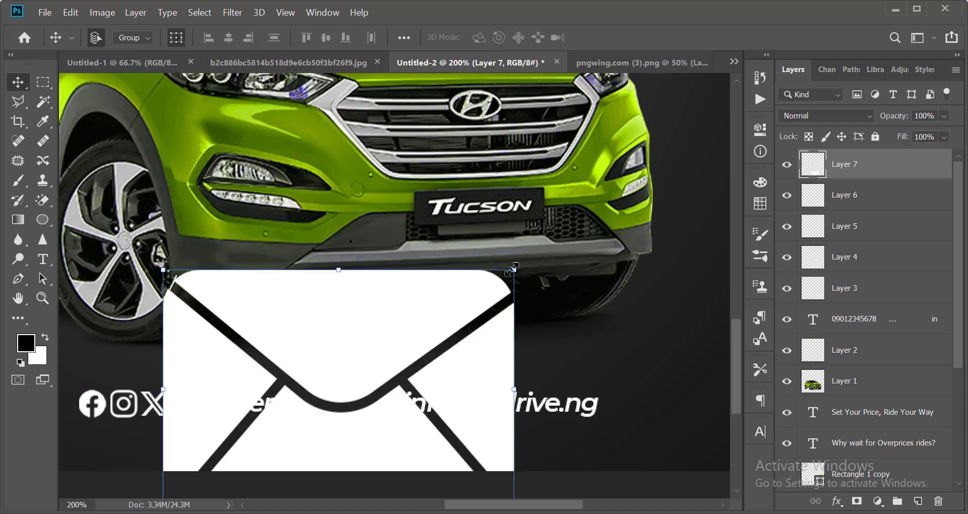
{"action": "left_click_drag", "start_coordinate": [511, 271], "coordinate": [298, 300]}
{"action": "key", "text": "Return"}
{"action": "key", "text": "shift+Down"}
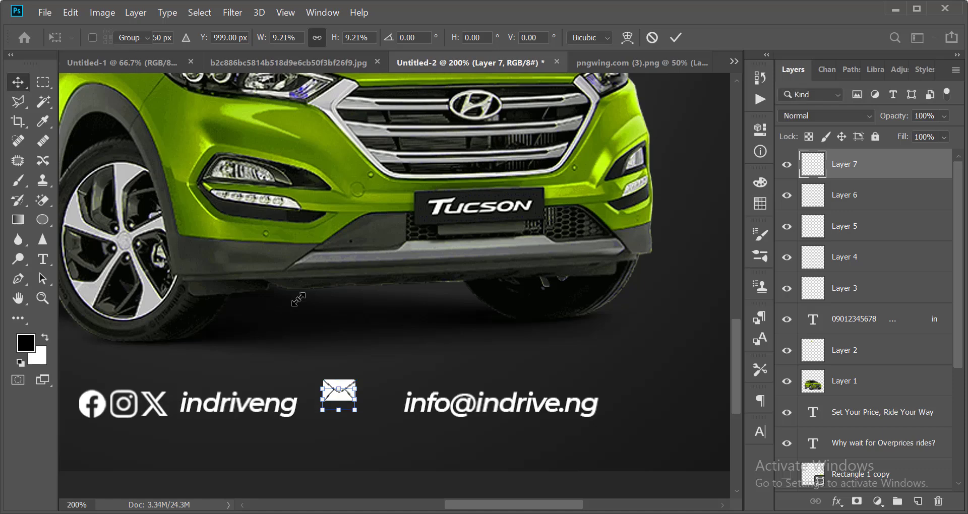
{"action": "key", "text": "shift+Right"}
{"action": "key", "text": "shift+Right"}
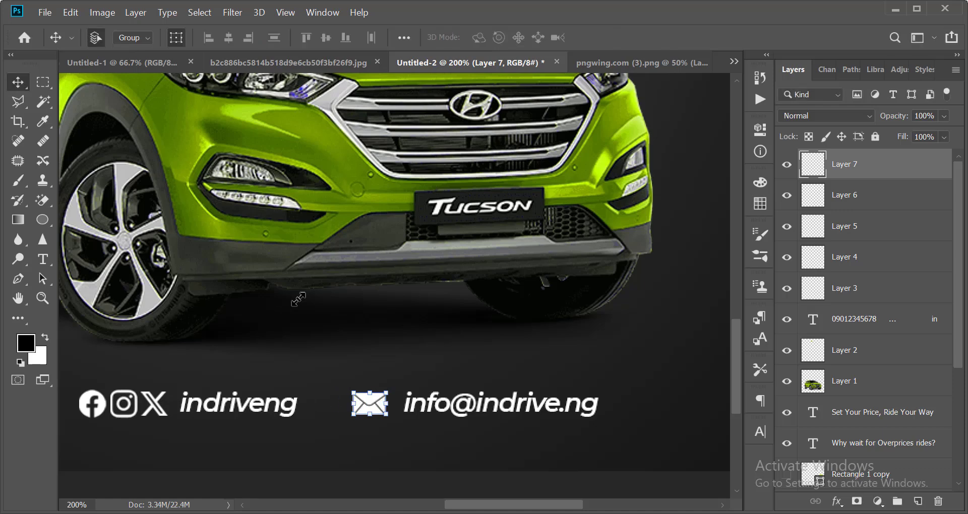
{"action": "scroll", "coordinate": [419, 303], "scroll_direction": "down", "scroll_amount": 1}
{"action": "left_click", "coordinate": [570, 416]}
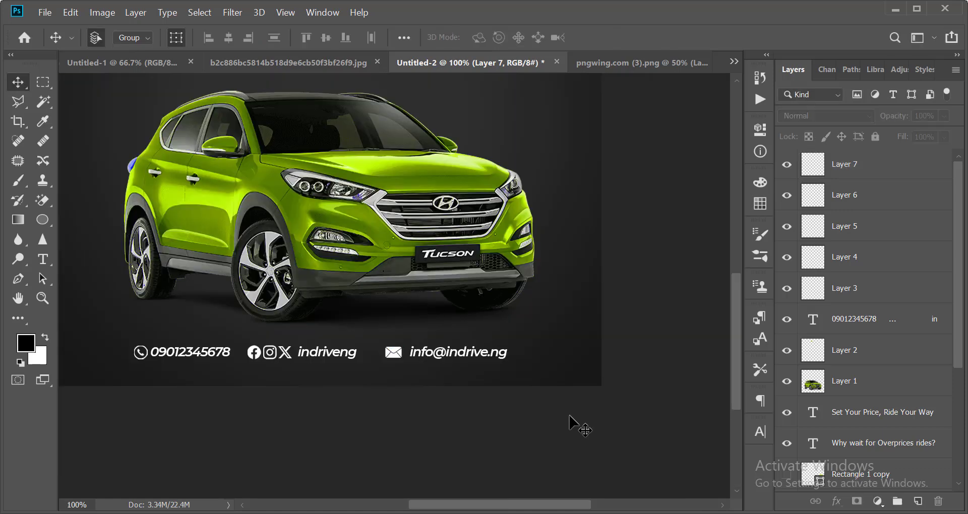
{"action": "scroll", "coordinate": [399, 360], "scroll_direction": "up", "scroll_amount": 1}
{"action": "left_click", "coordinate": [398, 347]}
{"action": "scroll", "coordinate": [383, 366], "scroll_direction": "down", "scroll_amount": 1}
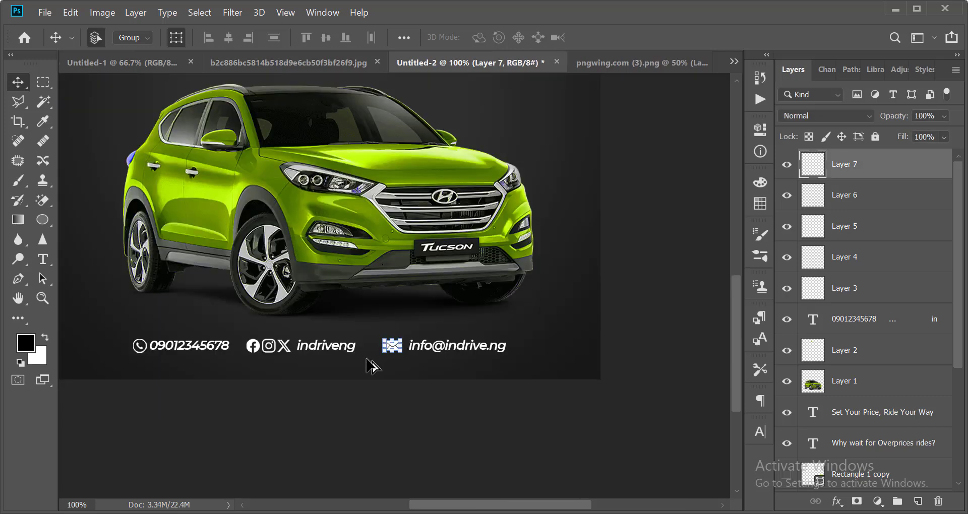
{"action": "scroll", "coordinate": [372, 366], "scroll_direction": "up", "scroll_amount": 1}
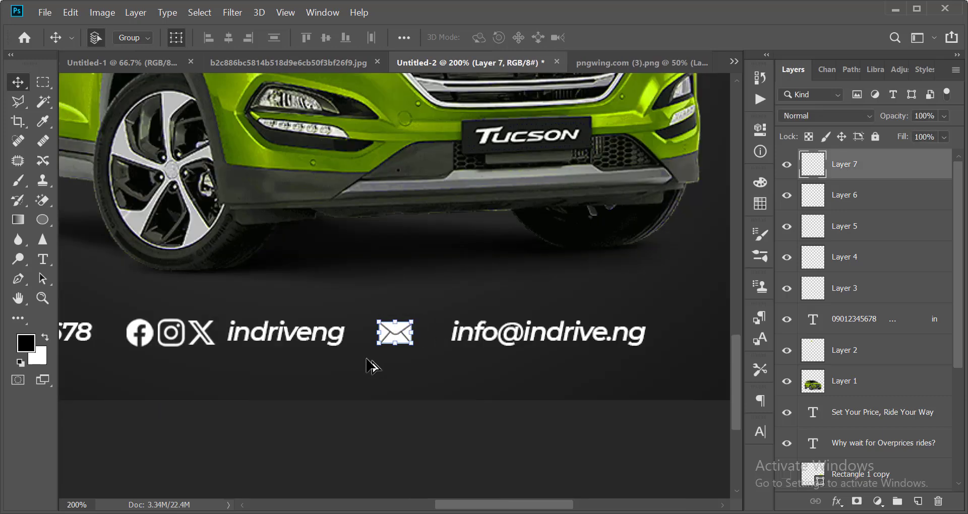
{"action": "key", "text": "t"}
{"action": "left_click", "coordinate": [450, 333]}
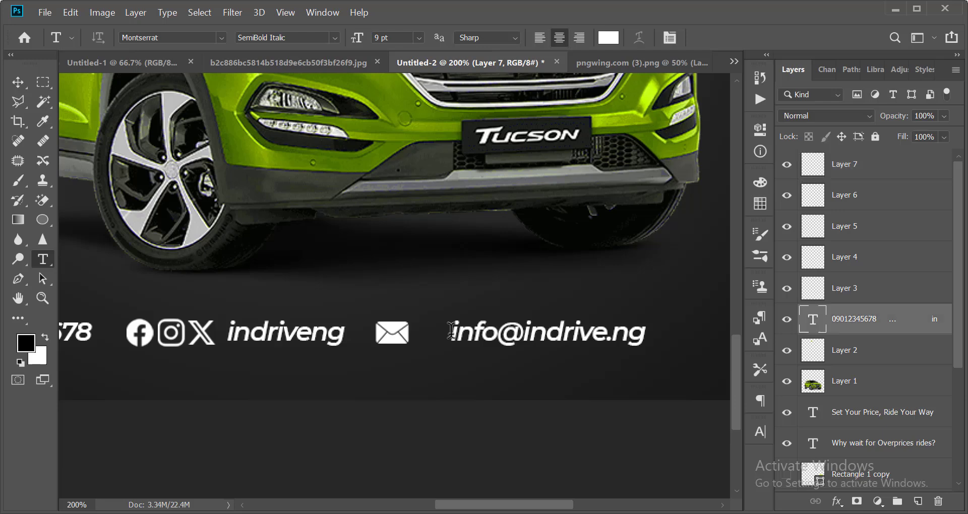
{"action": "key", "text": "BackSpace"}
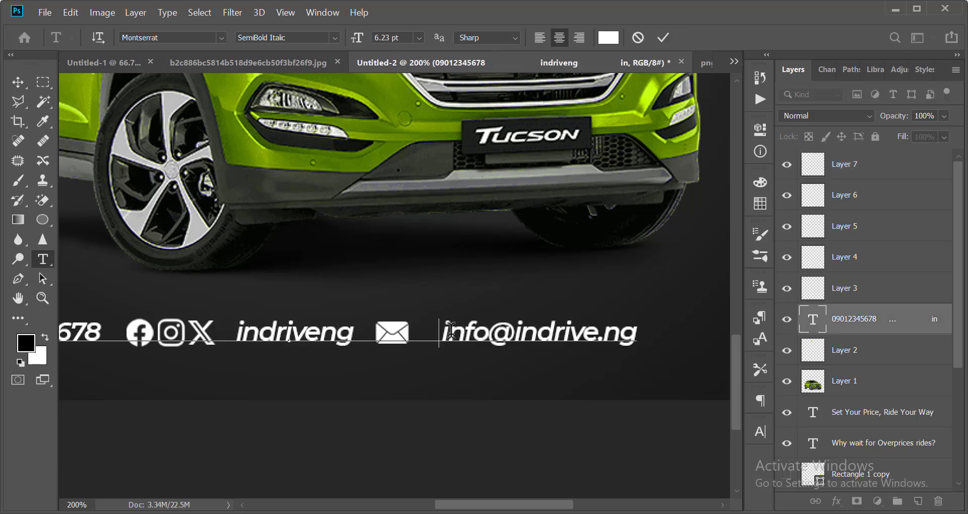
{"action": "key", "text": "BackSpace"}
{"action": "left_click", "coordinate": [630, 139]}
Nudge the contact text layer into position beside the icons.
{"action": "key", "text": "v"}
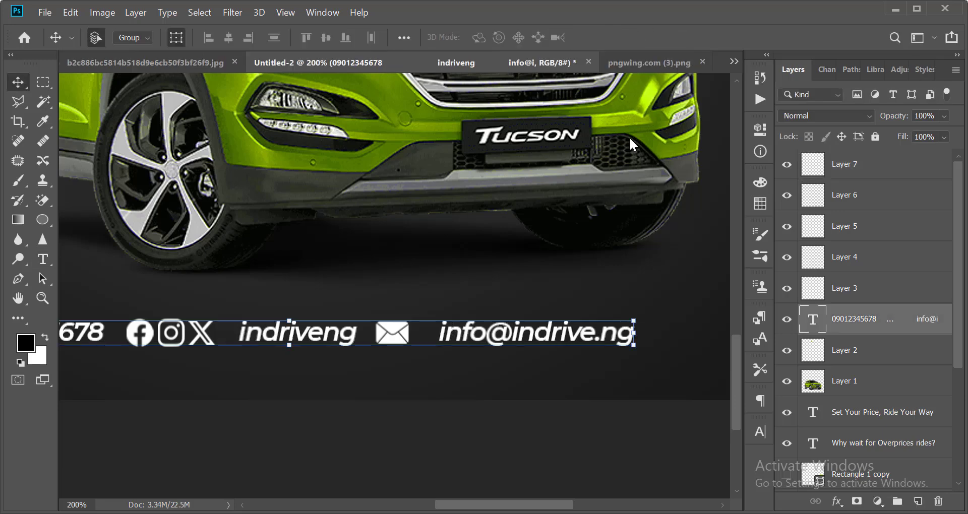
{"action": "key", "text": "Left"}
{"action": "key", "text": "Left"}
{"action": "key", "text": "Left"}
{"action": "key", "text": "Left"}
{"action": "key", "text": "shift+Left"}
{"action": "key", "text": "shift+Left"}
{"action": "key", "text": "Right"}
{"action": "key", "text": "Right"}
{"action": "key", "text": "Right"}
{"action": "key", "text": "Right"}
{"action": "key", "text": "Right"}
{"action": "key", "text": "Right"}
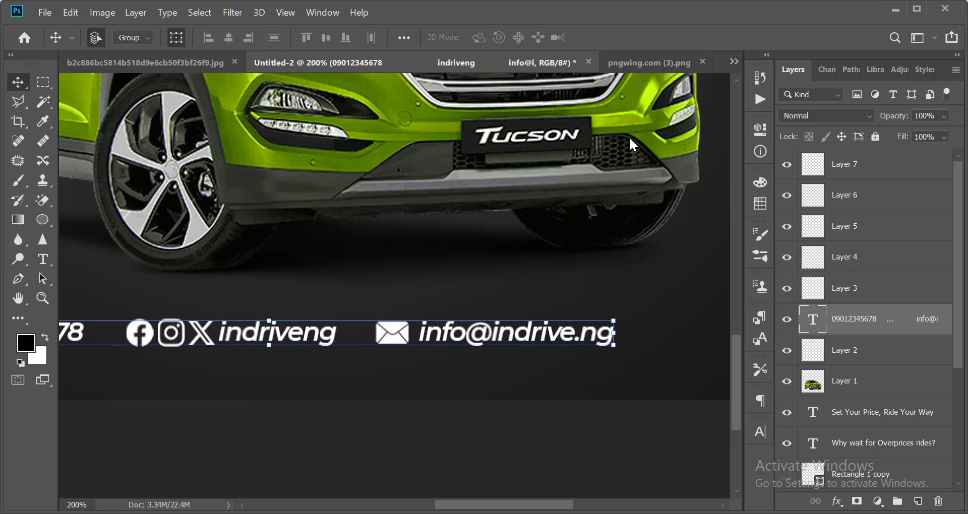
{"action": "scroll", "coordinate": [630, 139], "scroll_direction": "down", "scroll_amount": 1}
{"action": "left_click", "coordinate": [594, 353]}
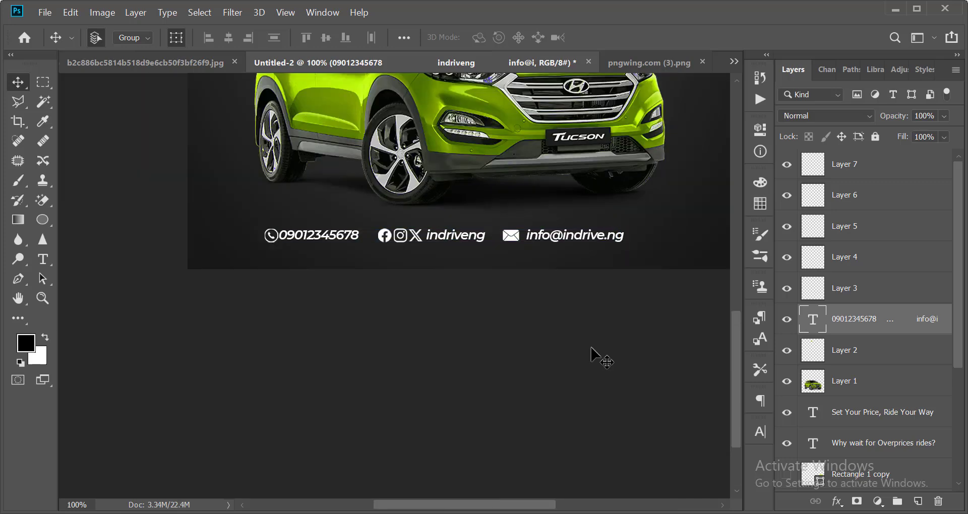
{"action": "scroll", "coordinate": [471, 328], "scroll_direction": "down", "scroll_amount": 1}
{"action": "scroll", "coordinate": [551, 376], "scroll_direction": "down", "scroll_amount": 3}
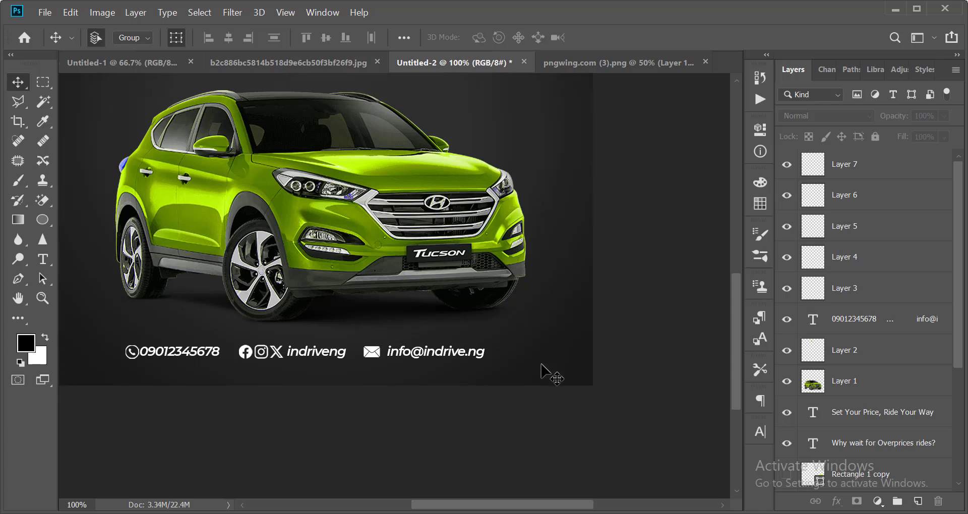
Align all contact-row icons and text on their vertical centres.
{"action": "left_click_drag", "start_coordinate": [129, 373], "coordinate": [409, 326]}
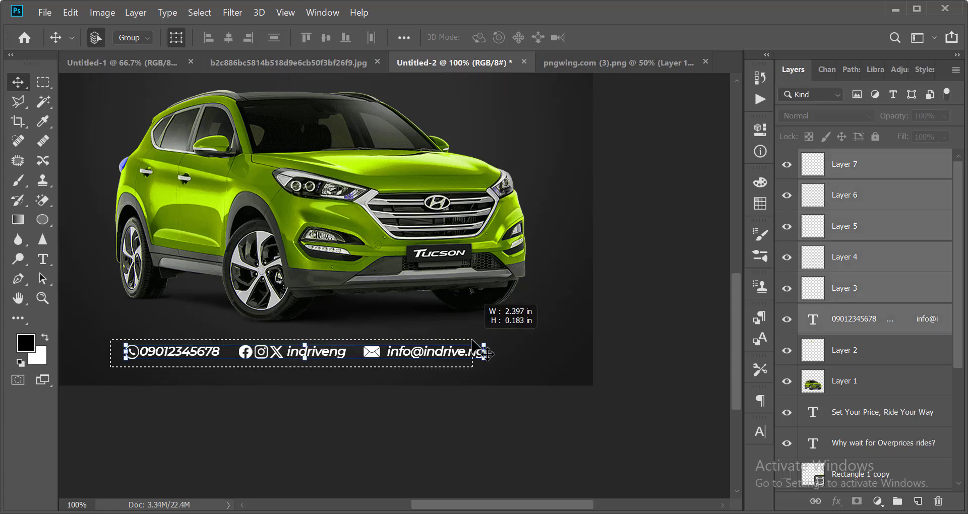
{"action": "left_click_drag", "start_coordinate": [139, 374], "coordinate": [525, 346]}
{"action": "key", "text": "Right"}
{"action": "key", "text": "Right"}
{"action": "key", "text": "Right"}
{"action": "key", "text": "Right"}
{"action": "key", "text": "Right"}
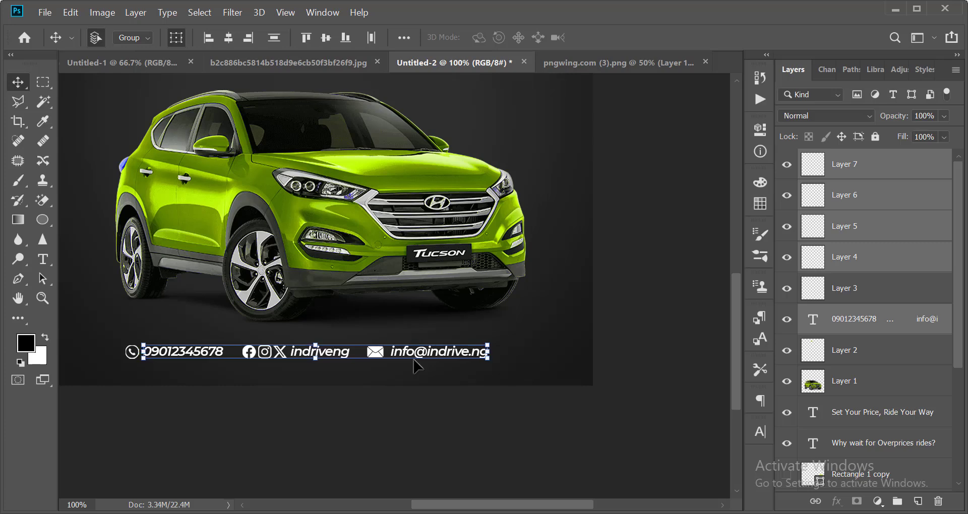
{"action": "left_click_drag", "start_coordinate": [306, 411], "coordinate": [545, 338]}
{"action": "left_click_drag", "start_coordinate": [540, 399], "coordinate": [167, 424]}
{"action": "left_click_drag", "start_coordinate": [88, 380], "coordinate": [467, 351]}
{"action": "left_click", "coordinate": [326, 40]}
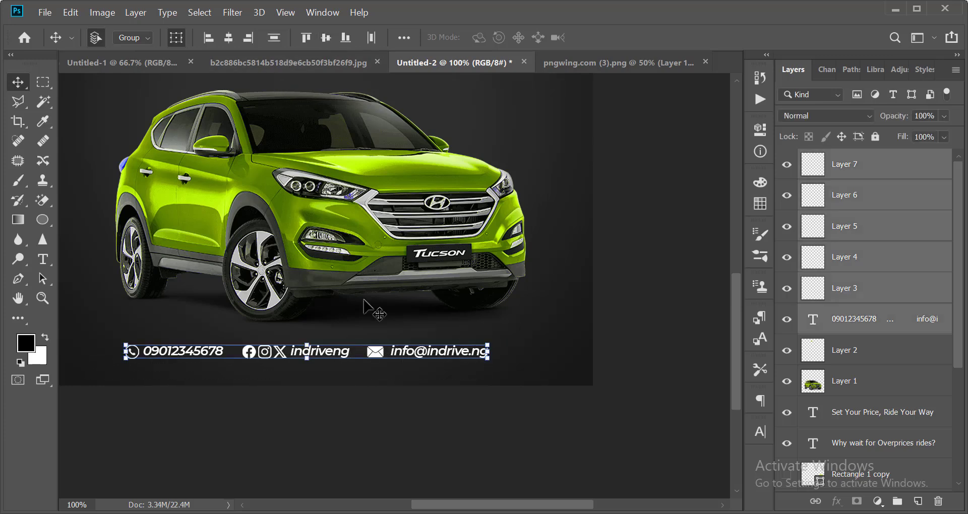
{"action": "left_click", "coordinate": [611, 357]}
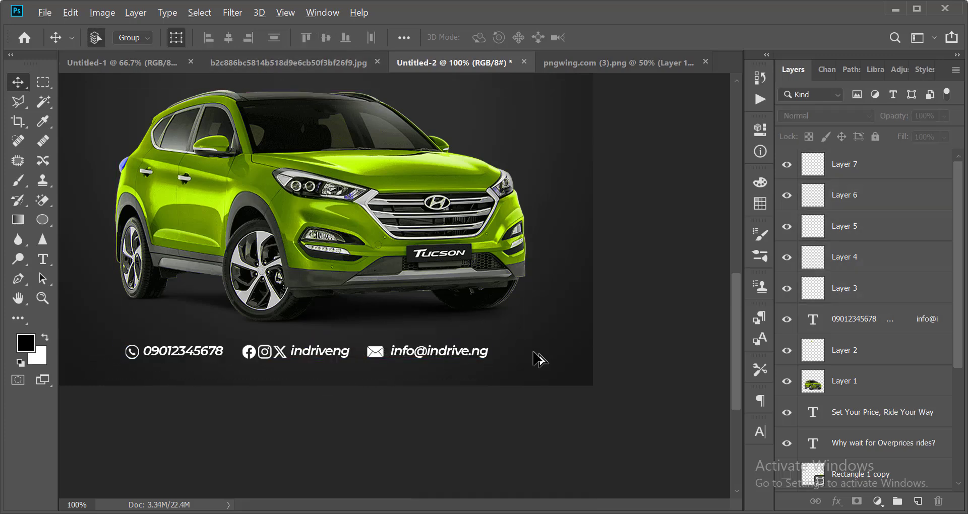
{"action": "key", "text": "ctrl+minus"}
{"action": "key", "text": "ctrl+minus"}
{"action": "left_click", "coordinate": [417, 405]}
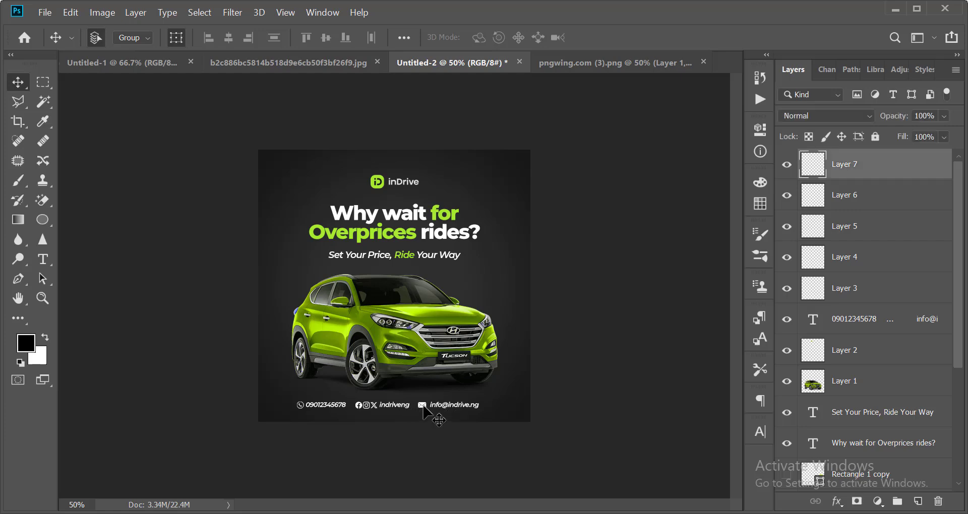
{"action": "key", "text": "ctrl+plus"}
{"action": "key", "text": "ctrl+plus"}
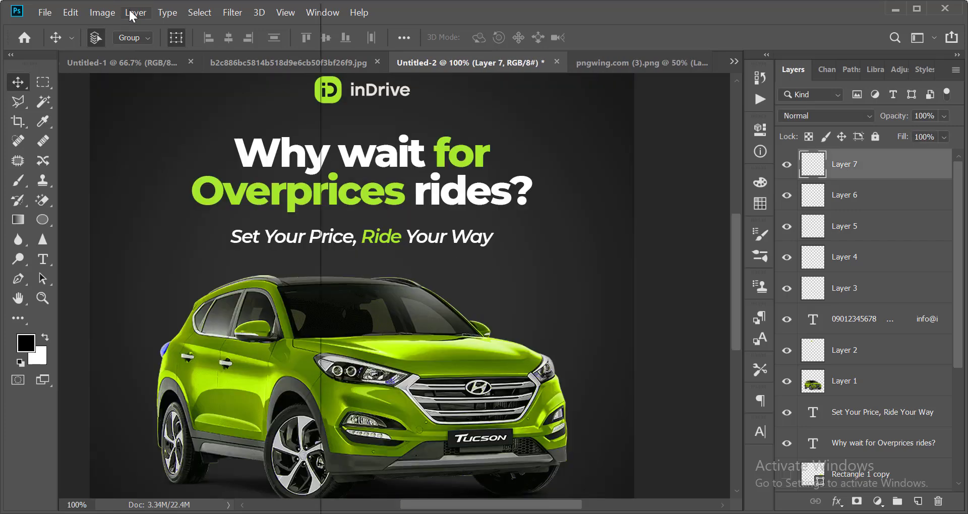
Add a Color Overlay to the envelope using the green sampled from the inDrive logo.
{"action": "left_click", "coordinate": [134, 13]}
{"action": "mouse_move", "coordinate": [300, 146]}
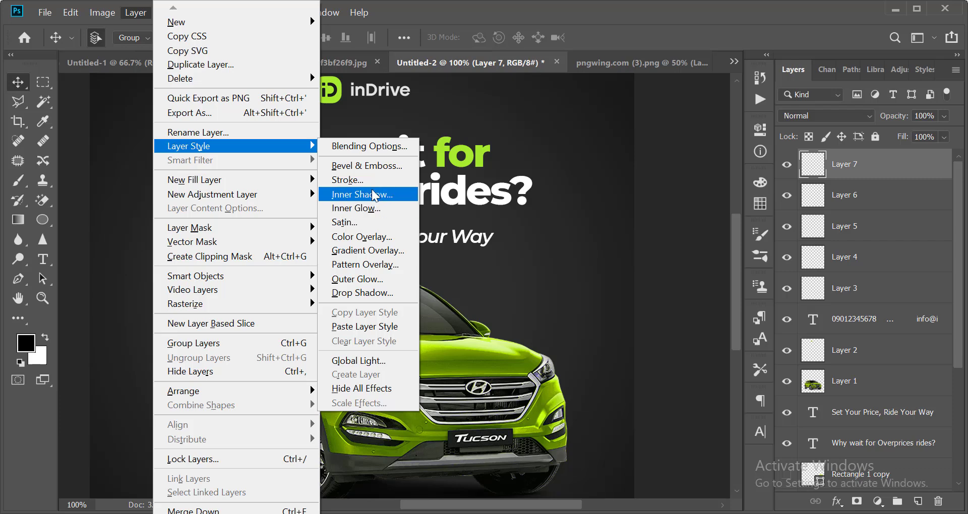
{"action": "left_click", "coordinate": [364, 237]}
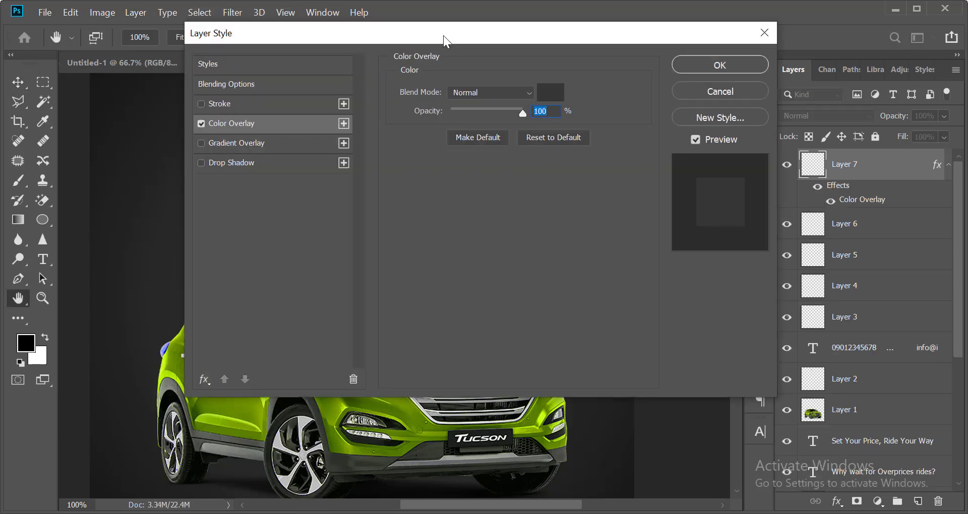
{"action": "left_click_drag", "start_coordinate": [444, 35], "coordinate": [547, 167]}
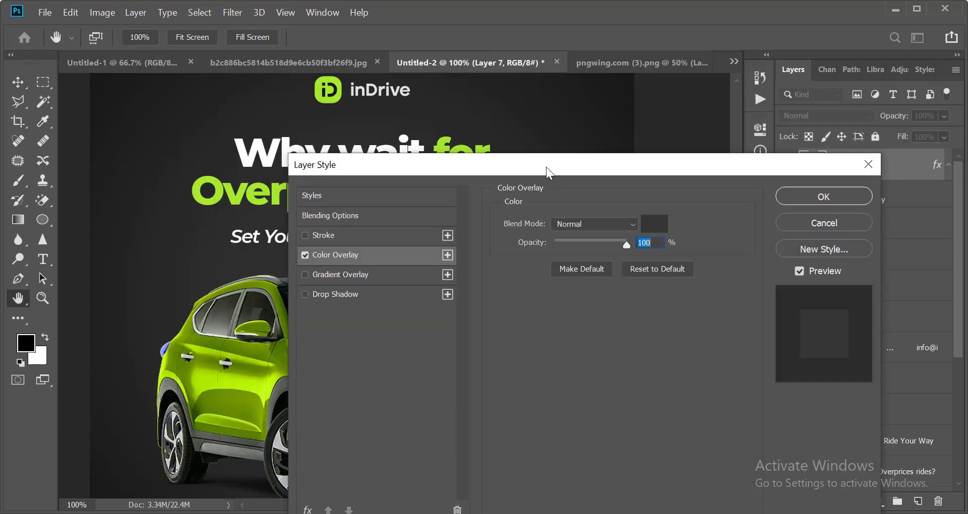
{"action": "left_click", "coordinate": [647, 224]}
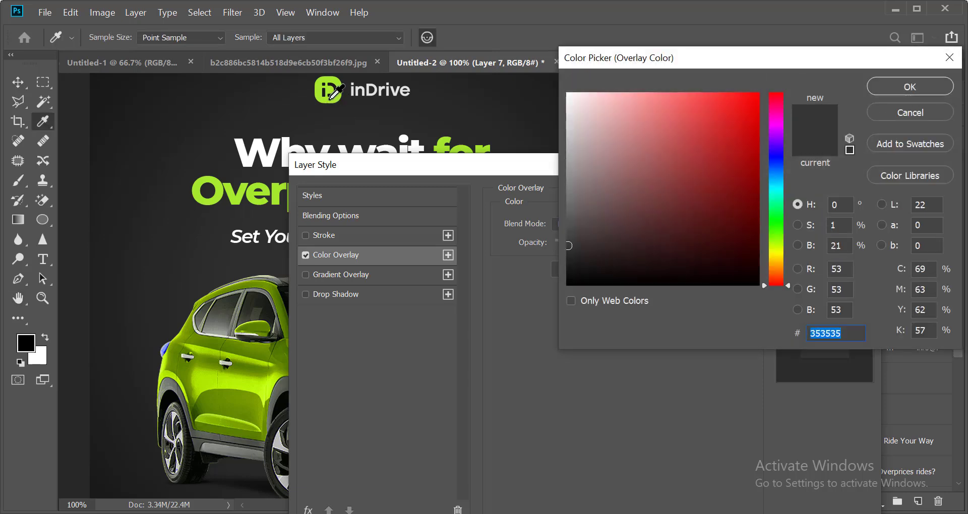
{"action": "left_click", "coordinate": [330, 100]}
{"action": "key", "text": "Return"}
{"action": "key", "text": "Return"}
{"action": "key", "text": "ctrl+0"}
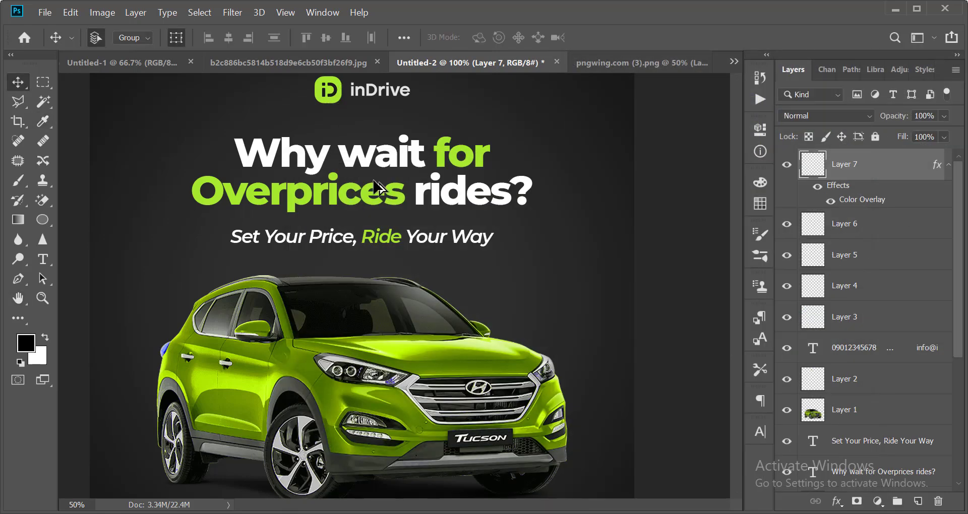
{"action": "scroll", "coordinate": [411, 389], "scroll_direction": "down", "scroll_amount": 3}
{"action": "scroll", "coordinate": [414, 409], "scroll_direction": "up", "scroll_amount": 4}
{"action": "scroll", "coordinate": [413, 409], "scroll_direction": "down", "scroll_amount": 3}
{"action": "scroll", "coordinate": [410, 368], "scroll_direction": "up", "scroll_amount": 3}
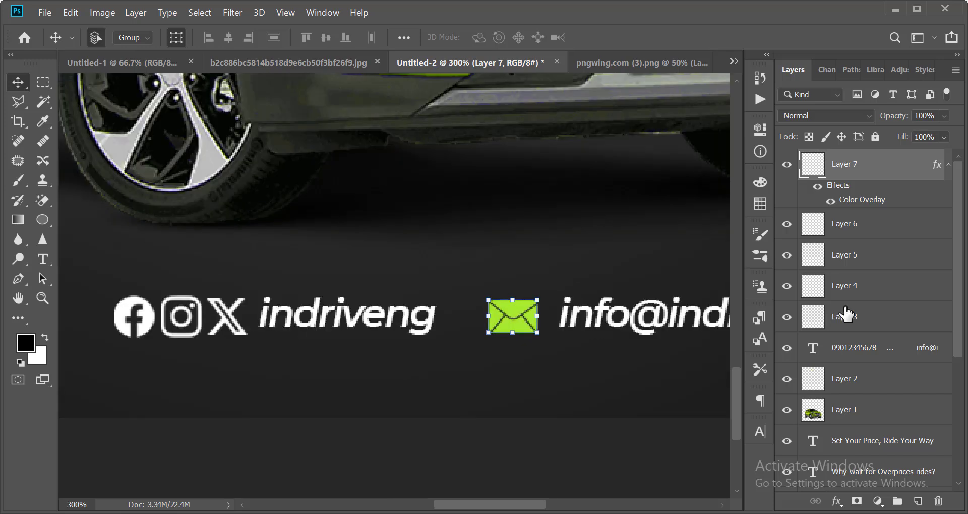
Copy the envelope layer's green overlay style.
{"action": "right_click", "coordinate": [857, 168]}
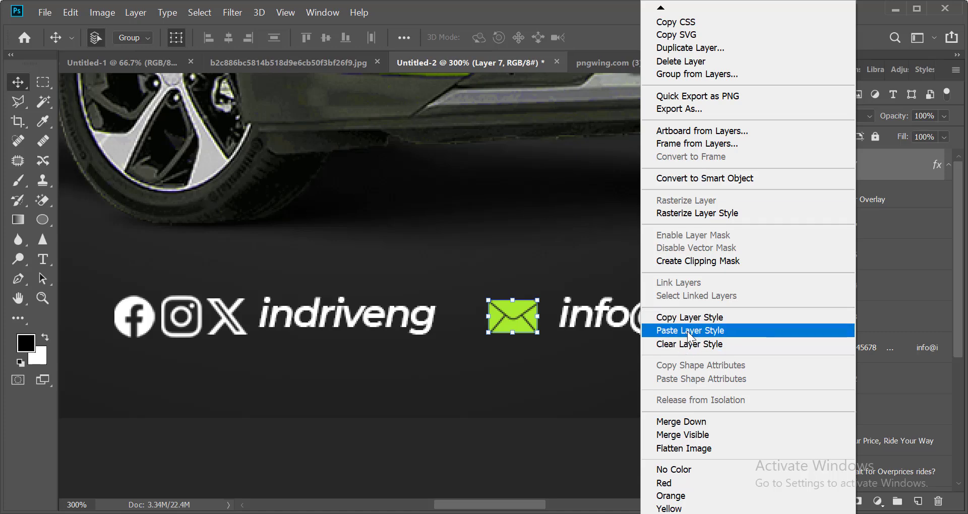
{"action": "left_click", "coordinate": [687, 317]}
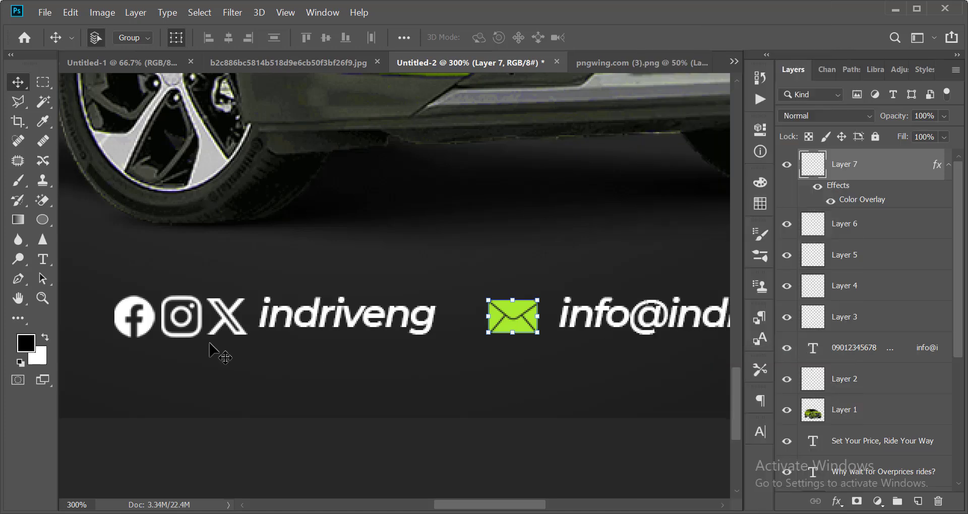
{"action": "scroll", "coordinate": [245, 386], "scroll_direction": "down", "scroll_amount": 1}
{"action": "scroll", "coordinate": [298, 310], "scroll_direction": "up", "scroll_amount": 1}
Paste the green overlay onto the Facebook, Instagram, X and phone icon layers.
{"action": "left_click", "coordinate": [353, 291]}
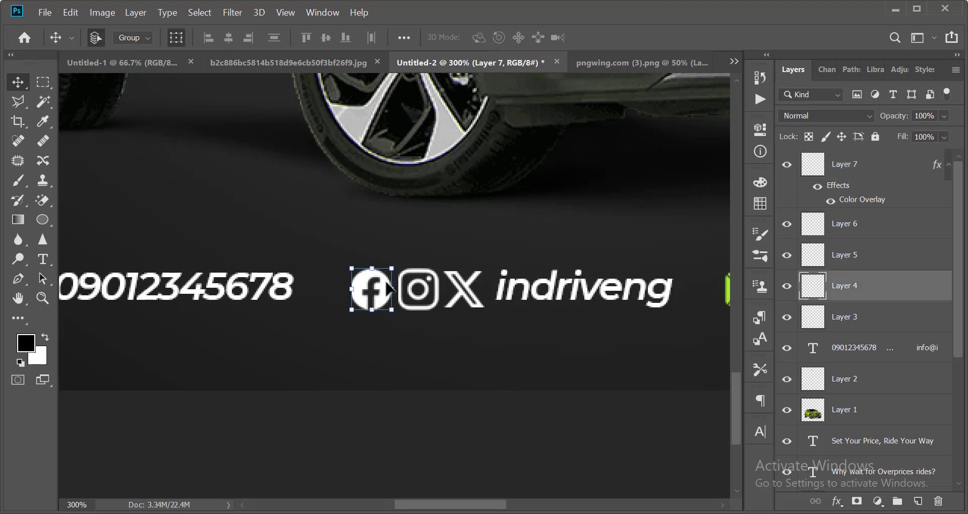
{"action": "left_click", "coordinate": [417, 290], "text": "shift"}
{"action": "left_click", "coordinate": [479, 290], "text": "shift"}
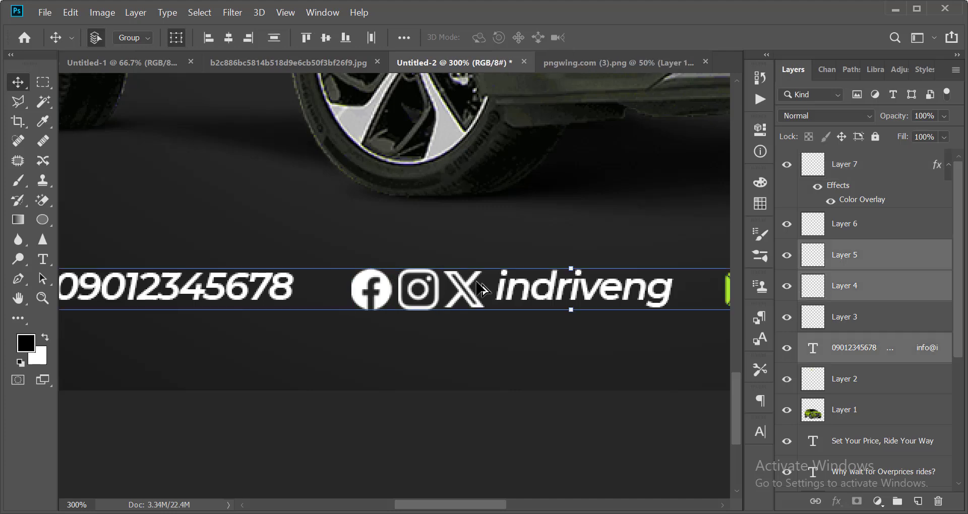
{"action": "left_click", "coordinate": [479, 290], "text": "shift"}
{"action": "left_click", "coordinate": [480, 290], "text": "shift"}
{"action": "scroll", "coordinate": [293, 305], "scroll_direction": "down", "scroll_amount": 2}
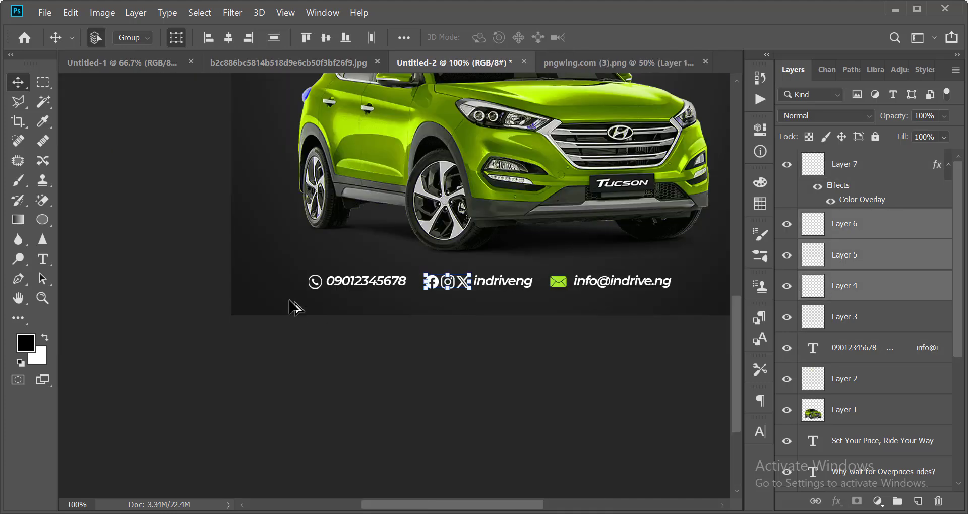
{"action": "scroll", "coordinate": [298, 304], "scroll_direction": "up", "scroll_amount": 2}
{"action": "left_click", "coordinate": [391, 233], "text": "shift"}
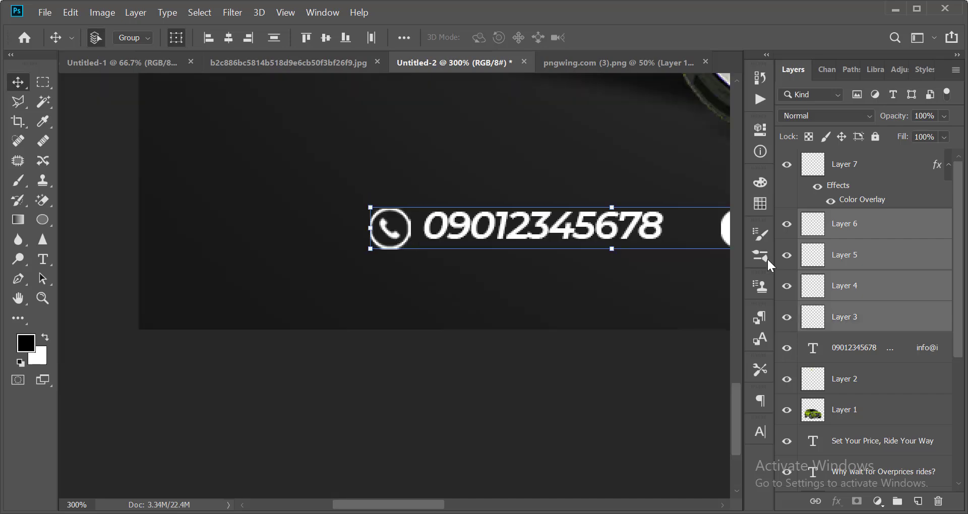
{"action": "right_click", "coordinate": [858, 236]}
{"action": "left_click", "coordinate": [703, 333]}
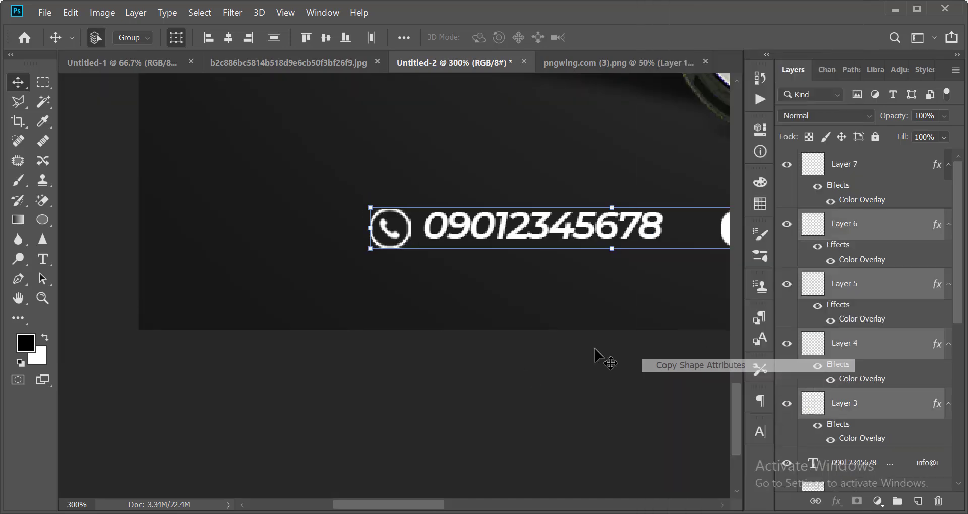
{"action": "scroll", "coordinate": [441, 383], "scroll_direction": "down", "scroll_amount": 5}
{"action": "scroll", "coordinate": [339, 434], "scroll_direction": "up", "scroll_amount": 2}
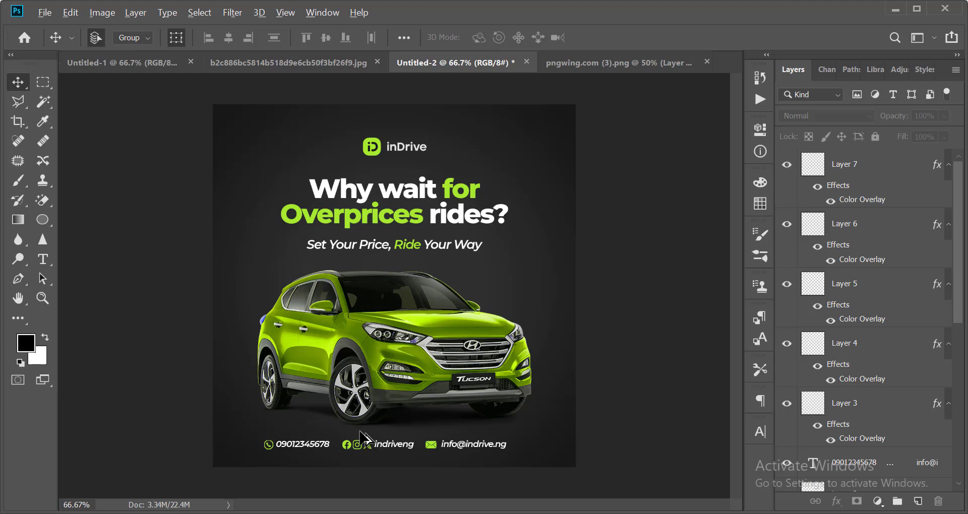
{"action": "scroll", "coordinate": [360, 432], "scroll_direction": "up", "scroll_amount": 1}
{"action": "scroll", "coordinate": [664, 363], "scroll_direction": "down", "scroll_amount": 2}
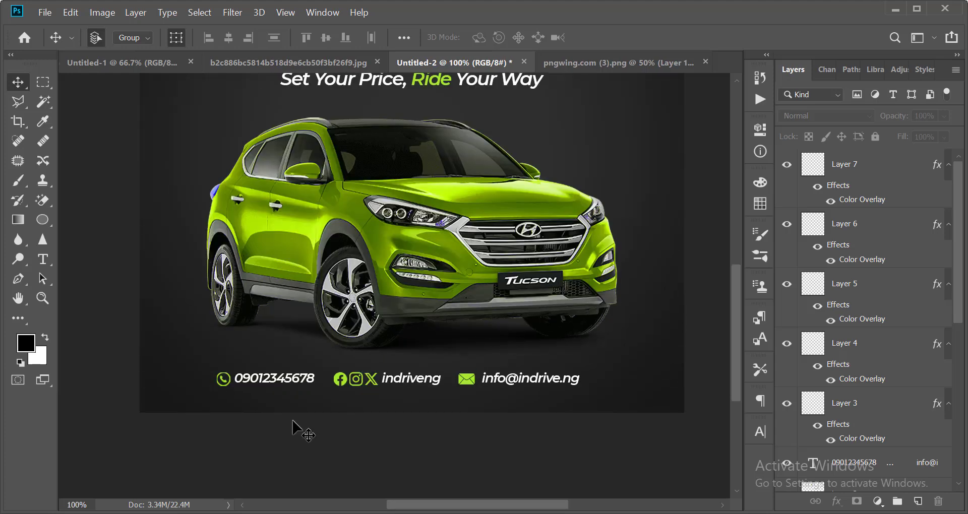
Centre the contact-line group horizontally on the poster and nudge it slightly up.
{"action": "left_click_drag", "start_coordinate": [200, 392], "coordinate": [627, 381]}
{"action": "scroll", "coordinate": [835, 421], "scroll_direction": "down", "scroll_amount": 1}
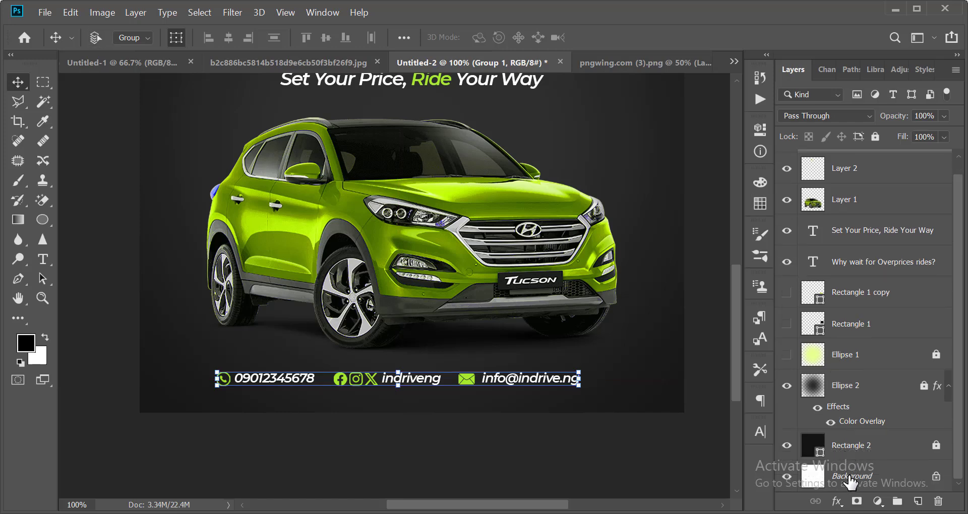
{"action": "left_click", "coordinate": [850, 479]}
{"action": "left_click", "coordinate": [230, 38]}
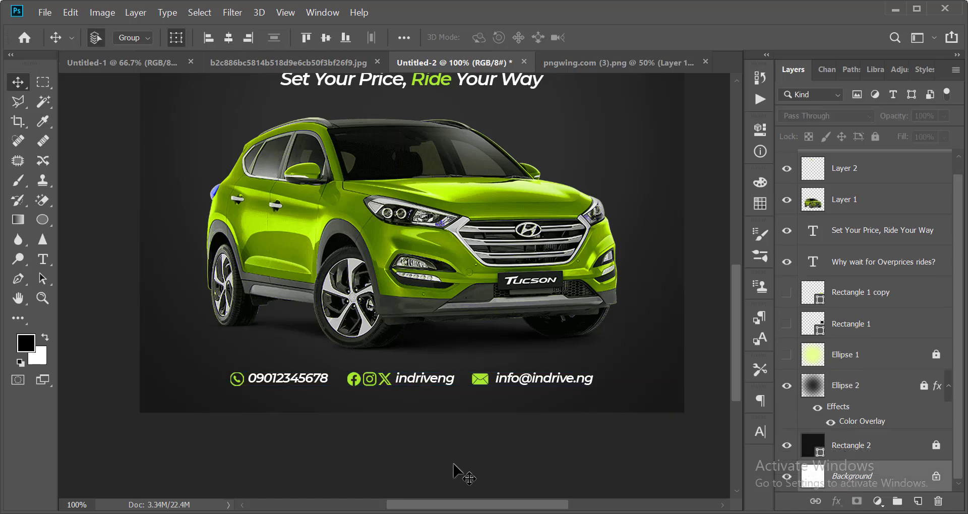
{"action": "left_click", "coordinate": [476, 380]}
{"action": "key", "text": "shift+Up"}
{"action": "key", "text": "Up"}
{"action": "key", "text": "Up"}
{"action": "key", "text": "Up"}
{"action": "key", "text": "Up"}
{"action": "key", "text": "Up"}
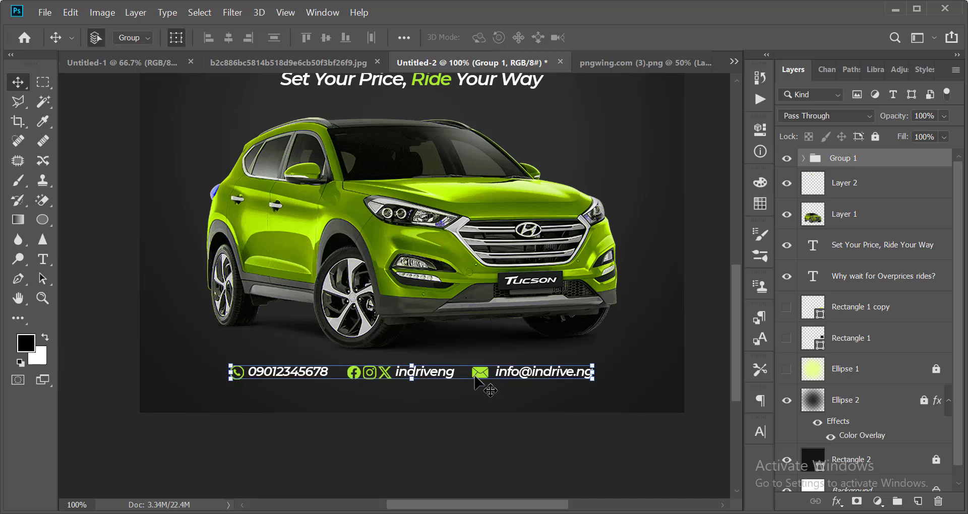
{"action": "scroll", "coordinate": [476, 195], "scroll_direction": "down", "scroll_amount": 3}
{"action": "left_click", "coordinate": [597, 313]}
{"action": "scroll", "coordinate": [558, 312], "scroll_direction": "down", "scroll_amount": 2}
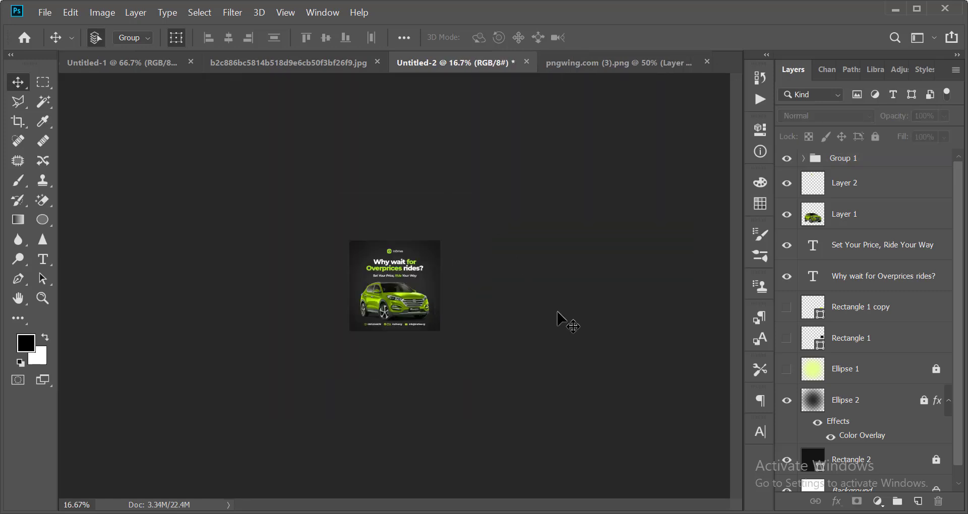
{"action": "scroll", "coordinate": [558, 312], "scroll_direction": "up", "scroll_amount": 3}
{"action": "scroll", "coordinate": [539, 307], "scroll_direction": "down", "scroll_amount": 3}
{"action": "scroll", "coordinate": [539, 307], "scroll_direction": "up", "scroll_amount": 3}
{"action": "scroll", "coordinate": [540, 309], "scroll_direction": "down", "scroll_amount": 2}
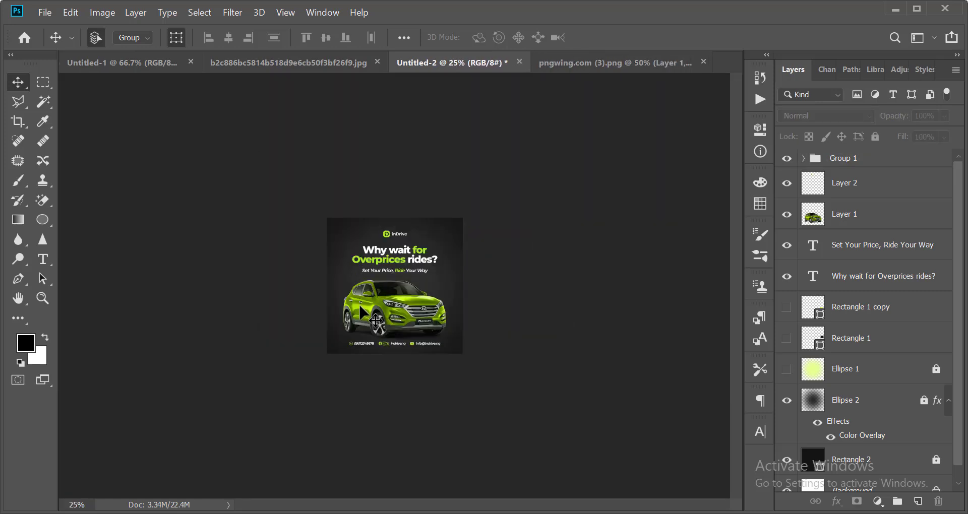
{"action": "scroll", "coordinate": [540, 310], "scroll_direction": "up", "scroll_amount": 3}
{"action": "scroll", "coordinate": [361, 297], "scroll_direction": "down", "scroll_amount": 2}
{"action": "scroll", "coordinate": [362, 298], "scroll_direction": "up", "scroll_amount": 2}
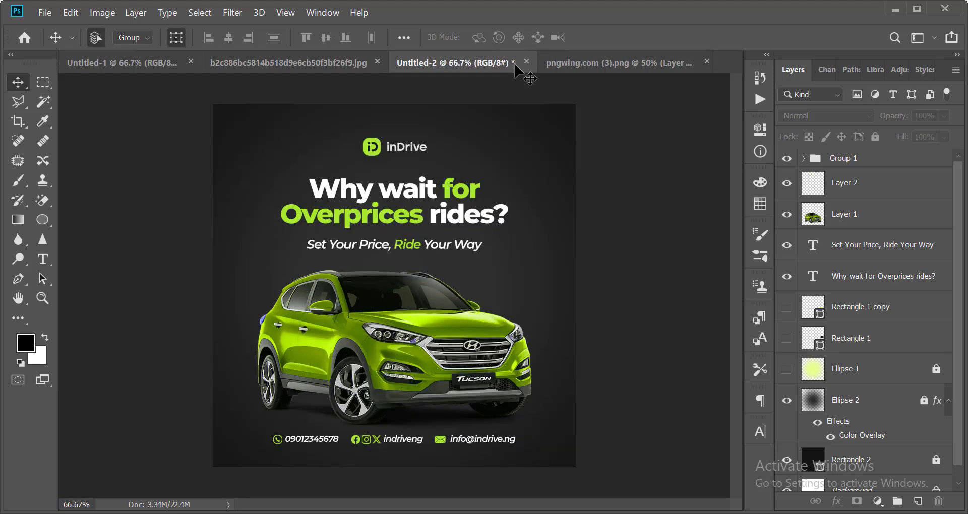
Copy the blue wave image into the poster and move it up-left.
{"action": "left_click", "coordinate": [585, 66]}
{"action": "key", "text": "ctrl+a"}
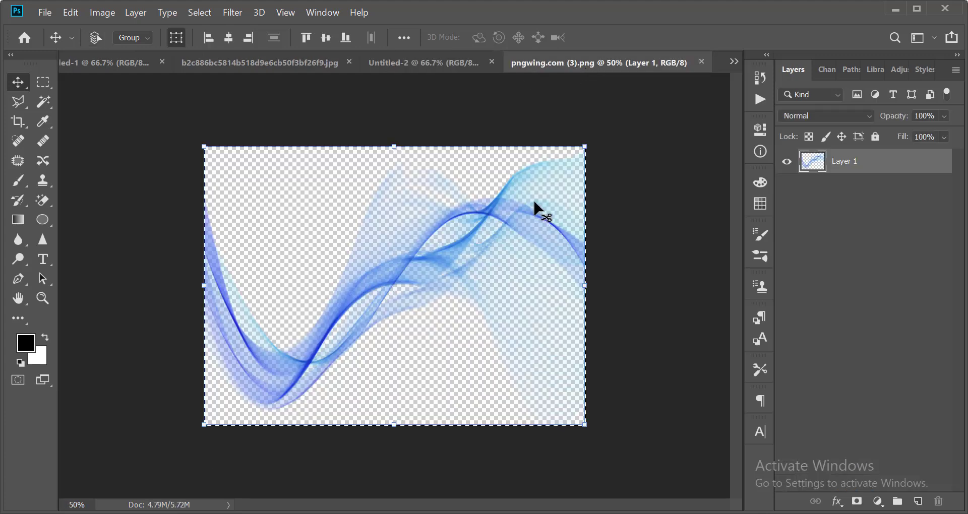
{"action": "left_click", "coordinate": [701, 62]}
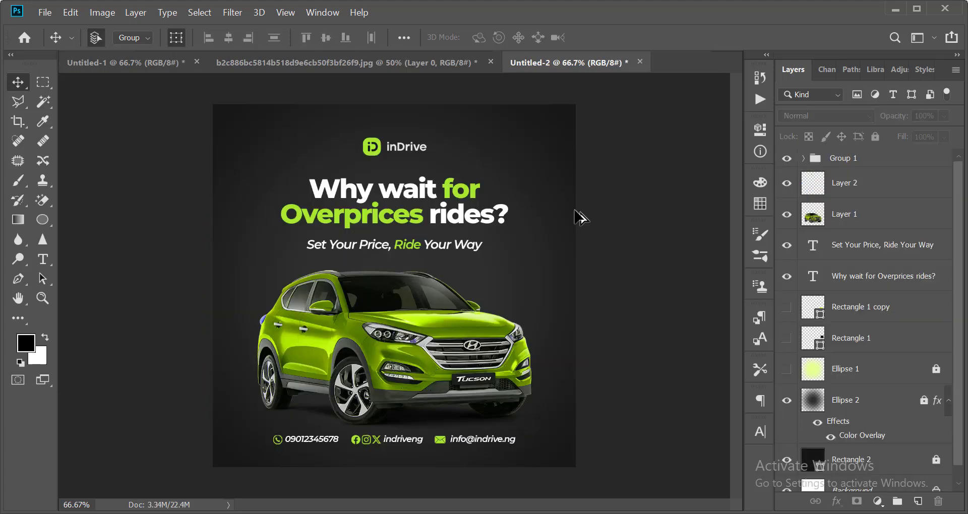
{"action": "scroll", "coordinate": [580, 217], "scroll_direction": "down", "scroll_amount": 2}
{"action": "key", "text": "ctrl+v"}
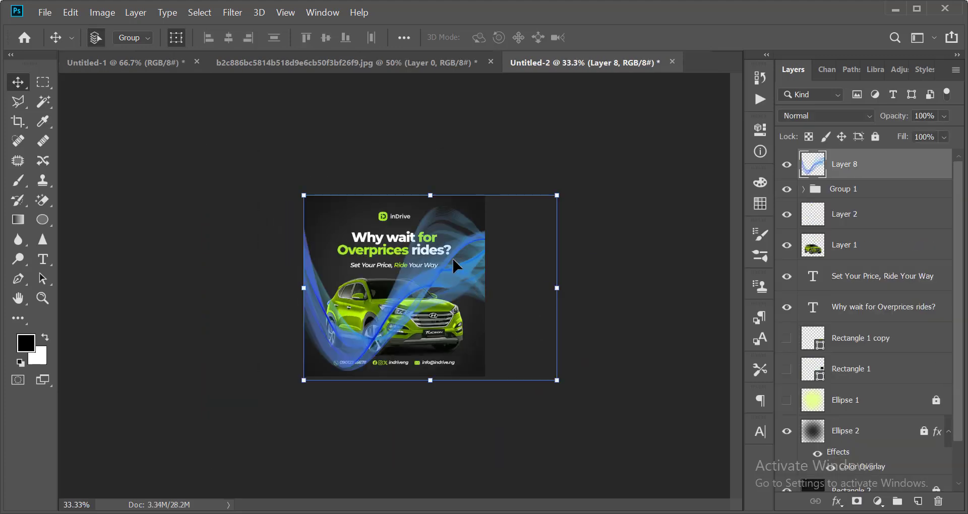
{"action": "left_click_drag", "start_coordinate": [453, 257], "coordinate": [419, 217]}
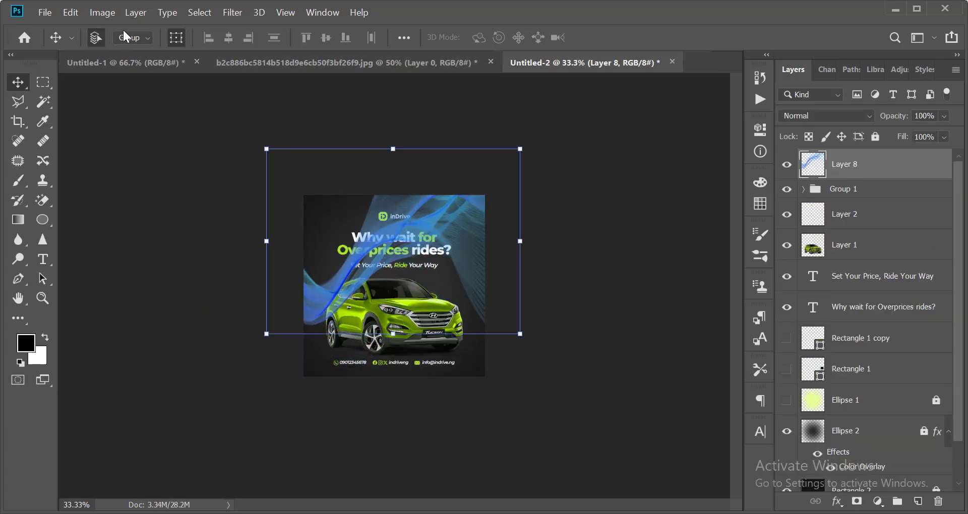
Give the wave layer a white Color Overlay effect.
{"action": "left_click", "coordinate": [132, 15]}
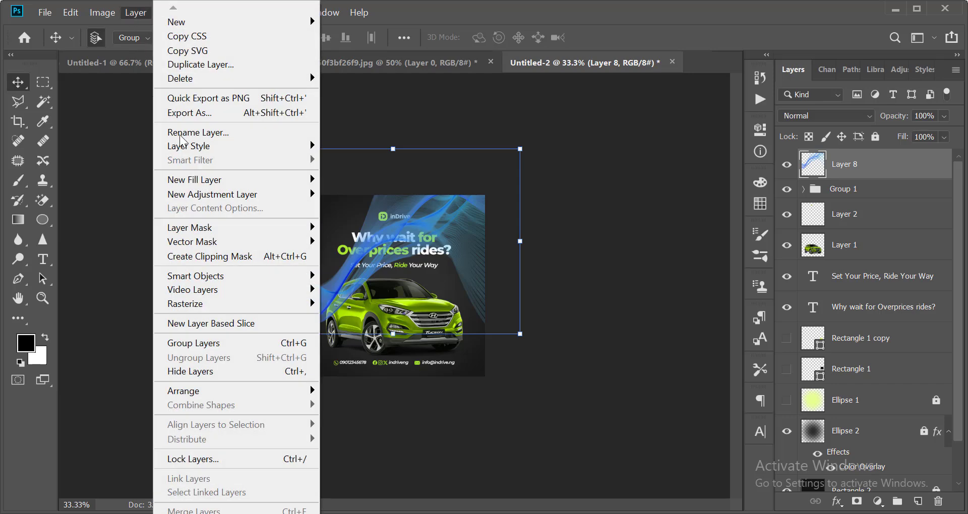
{"action": "mouse_move", "coordinate": [254, 152]}
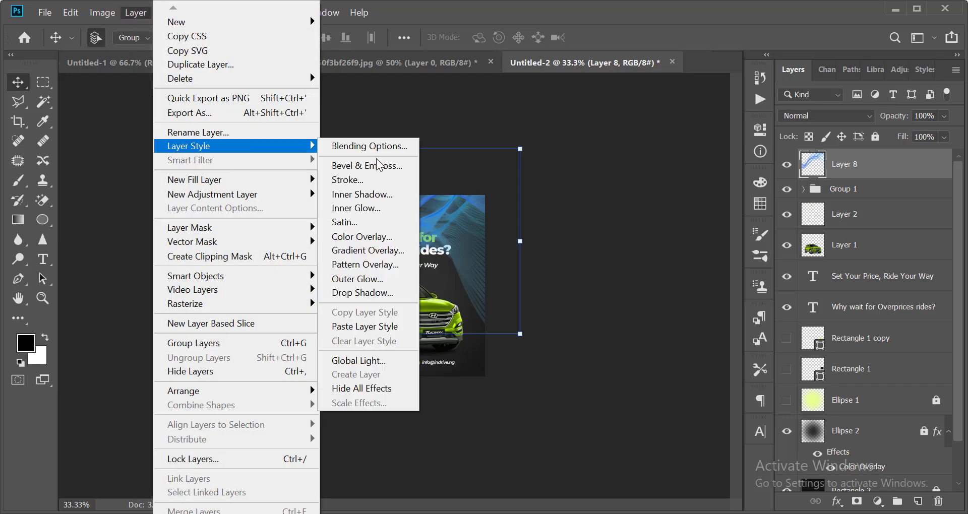
{"action": "left_click", "coordinate": [384, 244]}
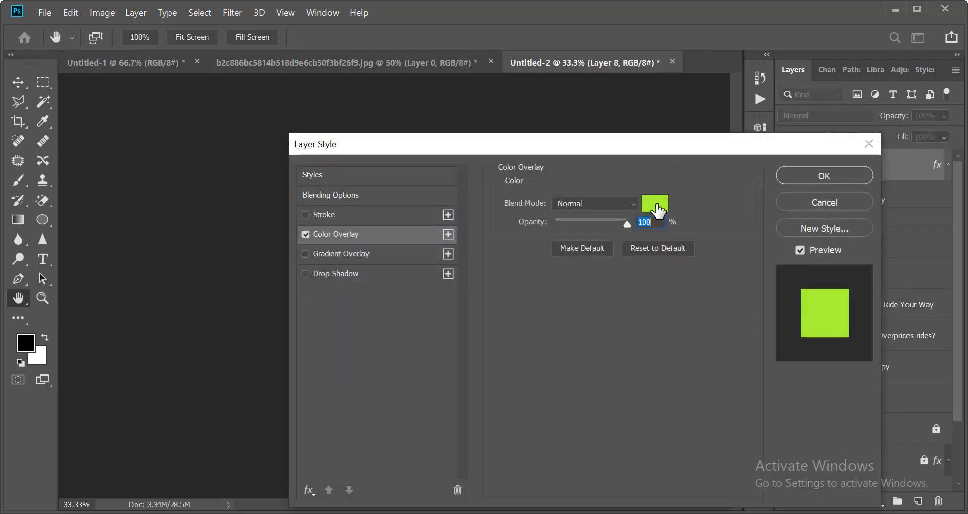
{"action": "left_click", "coordinate": [657, 207]}
{"action": "left_click_drag", "start_coordinate": [609, 121], "coordinate": [530, 67]}
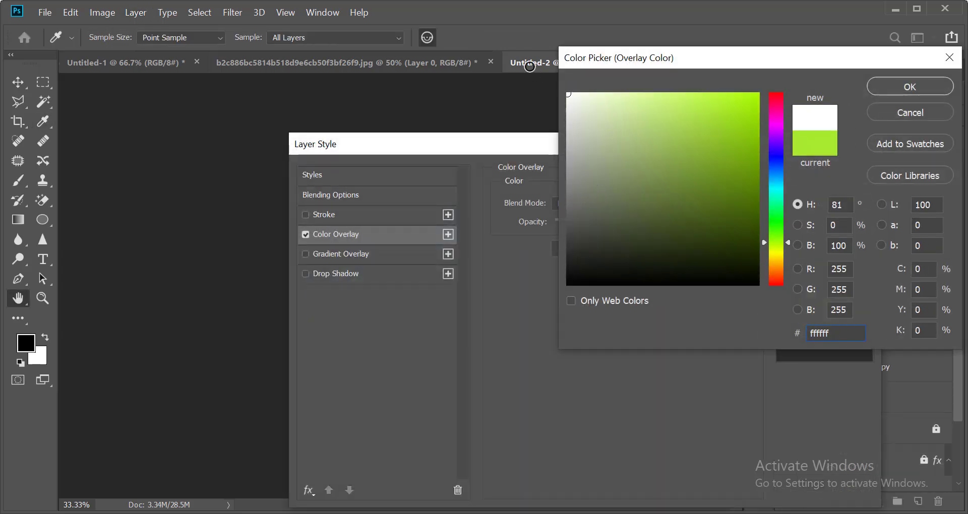
{"action": "key", "text": "Return"}
{"action": "key", "text": "Return"}
Place the wave just above the dark background and fade it to about 20% opacity.
{"action": "key", "text": "ctrl+shift+["}
{"action": "key", "text": "ctrl+]"}
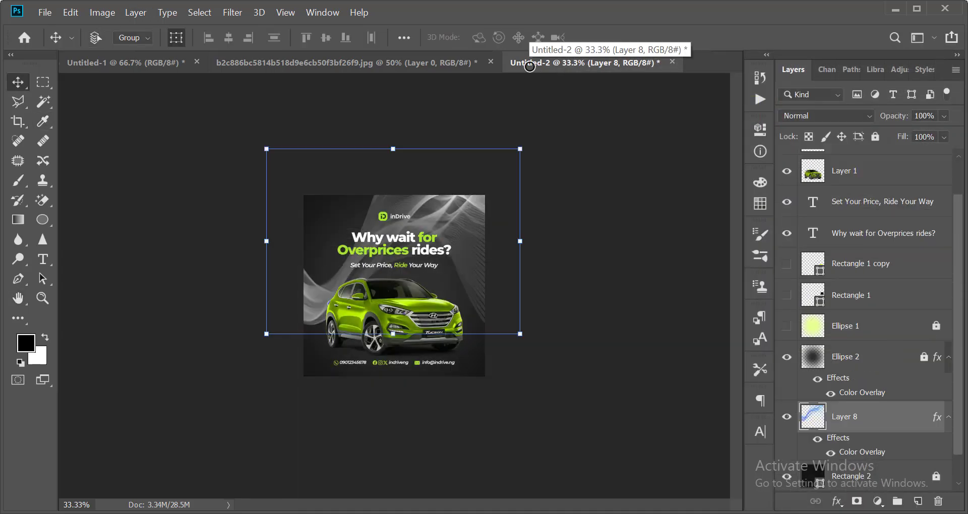
{"action": "key", "text": "2"}
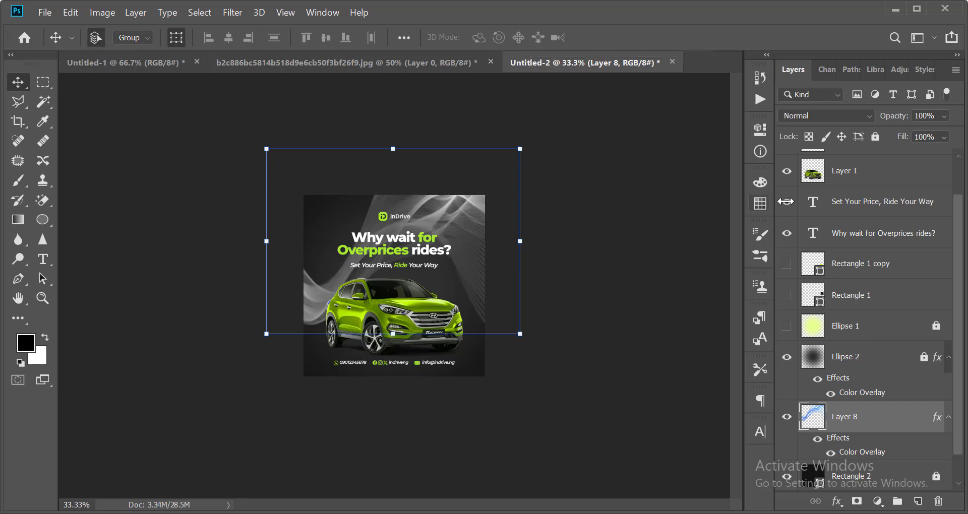
{"action": "left_click", "coordinate": [944, 118]}
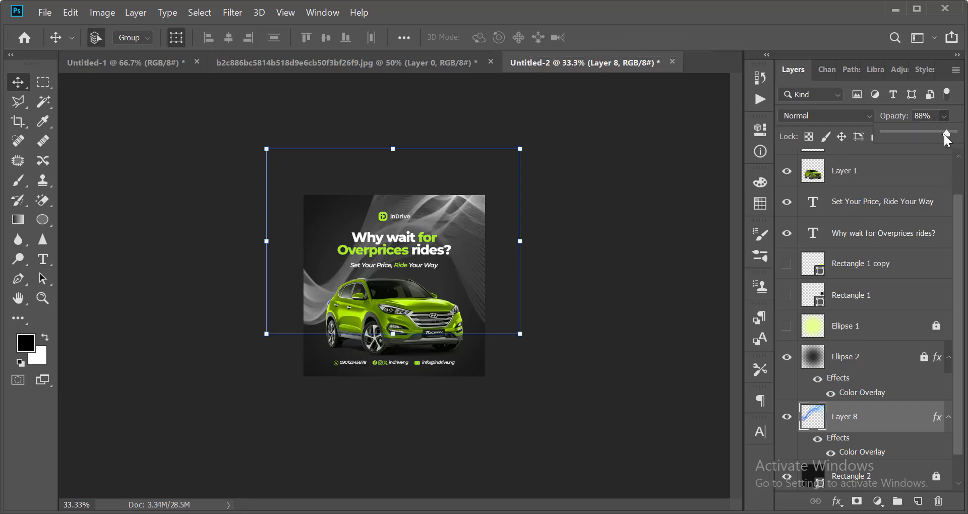
{"action": "left_click_drag", "start_coordinate": [945, 135], "coordinate": [908, 142]}
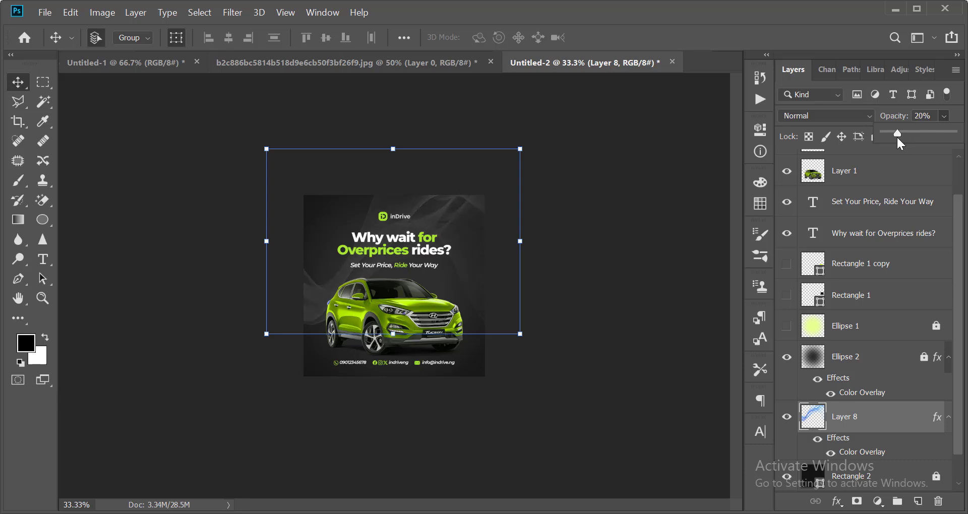
{"action": "left_click", "coordinate": [636, 346]}
Turn off Layer 8's visibility so it no longer shows.
{"action": "left_click", "coordinate": [614, 361]}
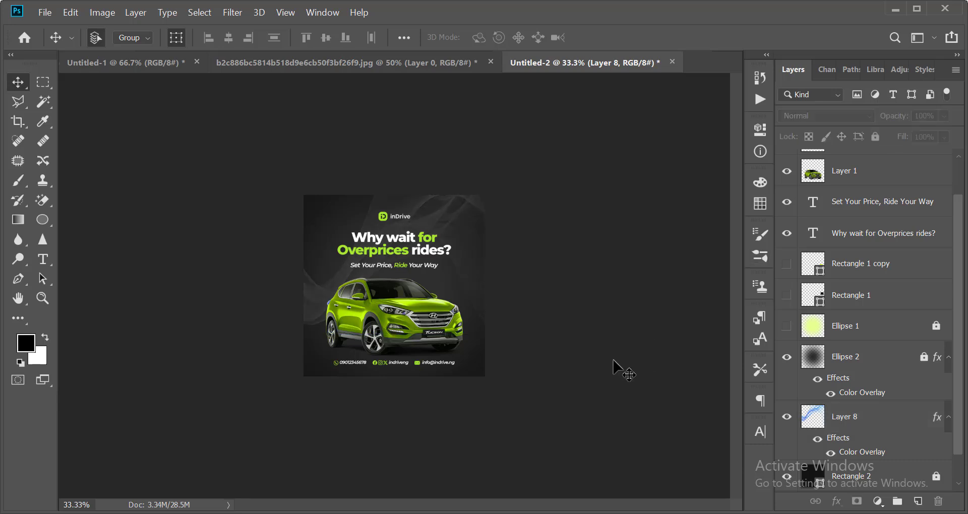
{"action": "scroll", "coordinate": [607, 296], "scroll_direction": "up", "scroll_amount": 3}
{"action": "scroll", "coordinate": [613, 295], "scroll_direction": "down", "scroll_amount": 3}
{"action": "scroll", "coordinate": [553, 274], "scroll_direction": "up", "scroll_amount": 1}
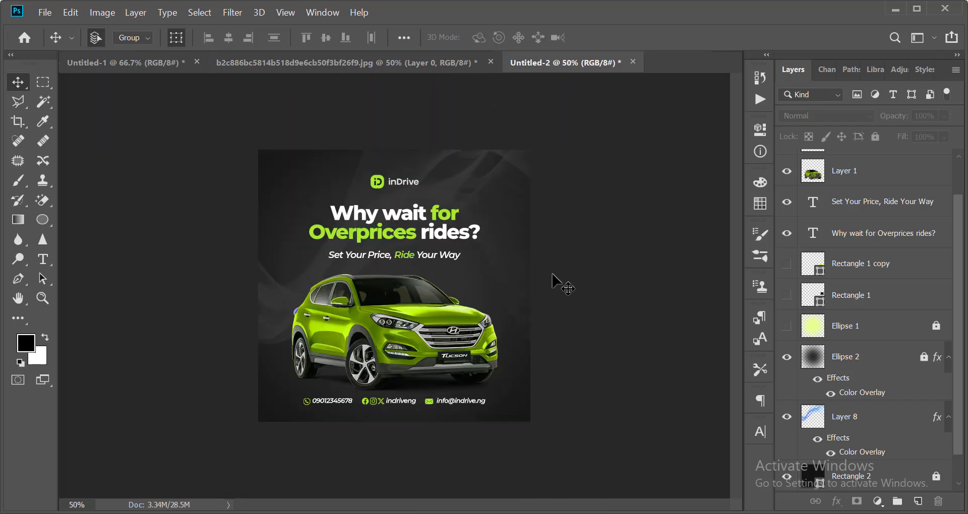
{"action": "left_click", "coordinate": [279, 304]}
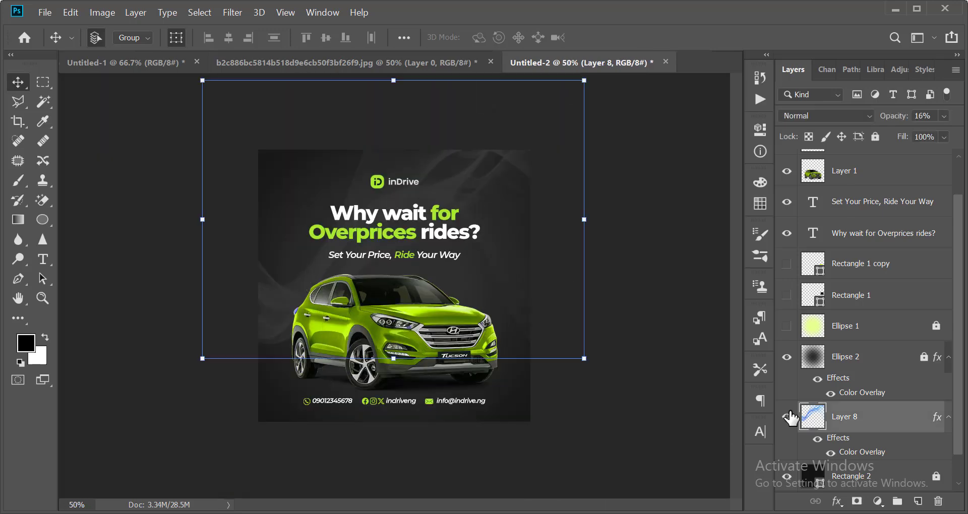
{"action": "left_click", "coordinate": [787, 417]}
{"action": "left_click", "coordinate": [621, 372]}
{"action": "scroll", "coordinate": [270, 214], "scroll_direction": "down", "scroll_amount": 2}
{"action": "scroll", "coordinate": [268, 197], "scroll_direction": "up", "scroll_amount": 3}
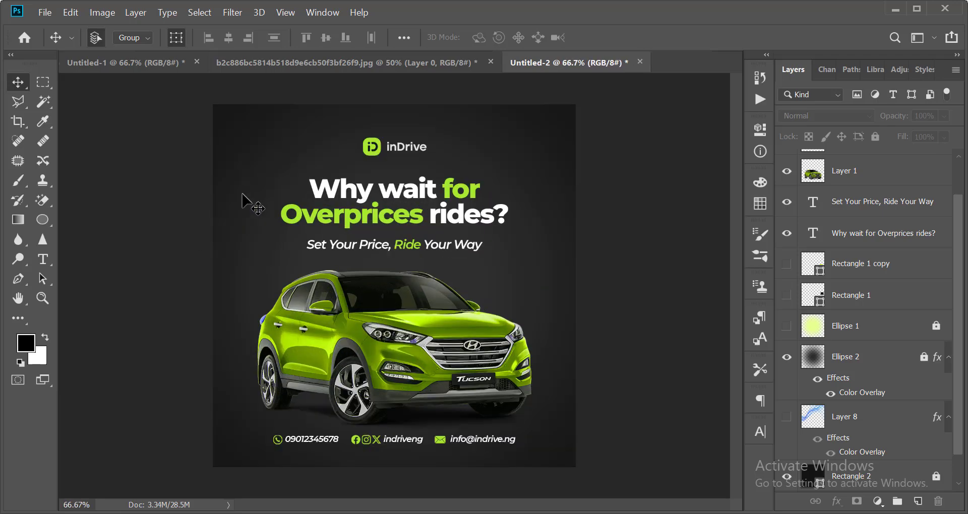
{"action": "scroll", "coordinate": [141, 212], "scroll_direction": "down", "scroll_amount": 1}
Draw a circle on the poster and fill it with the logo's lime green.
{"action": "left_click_drag", "start_coordinate": [43, 219], "coordinate": [95, 255]}
{"action": "left_click", "coordinate": [95, 248]}
{"action": "left_click_drag", "start_coordinate": [315, 211], "coordinate": [420, 280]}
{"action": "left_click", "coordinate": [762, 132]}
{"action": "key", "text": "v"}
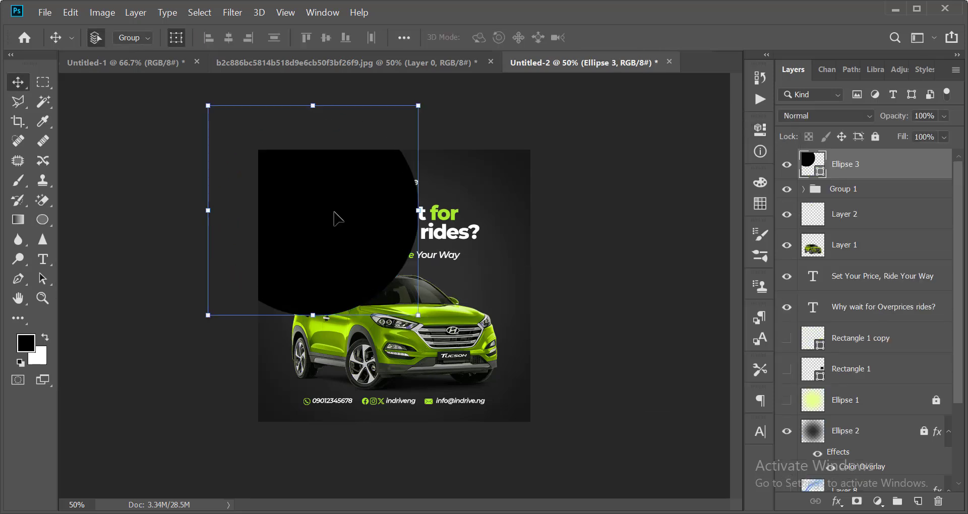
{"action": "left_click_drag", "start_coordinate": [335, 216], "coordinate": [412, 302]}
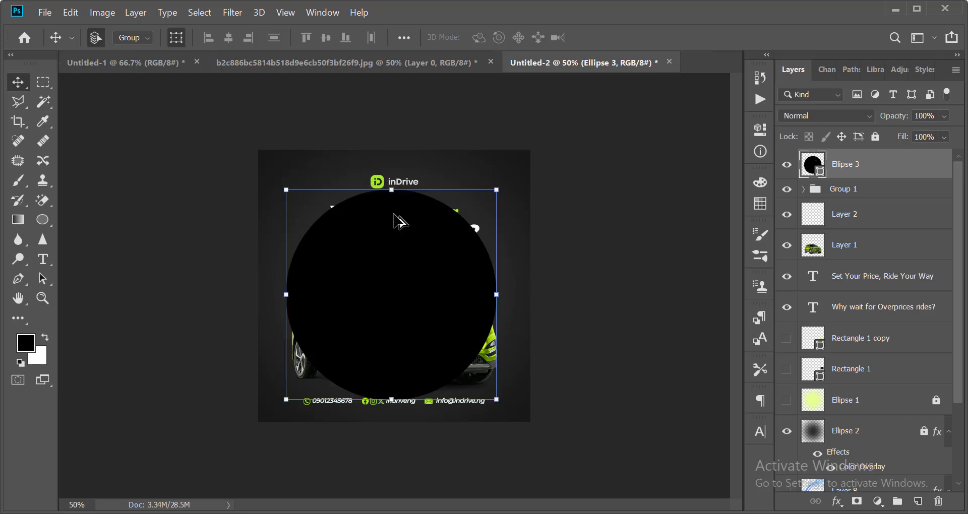
{"action": "key", "text": "ctrl+1"}
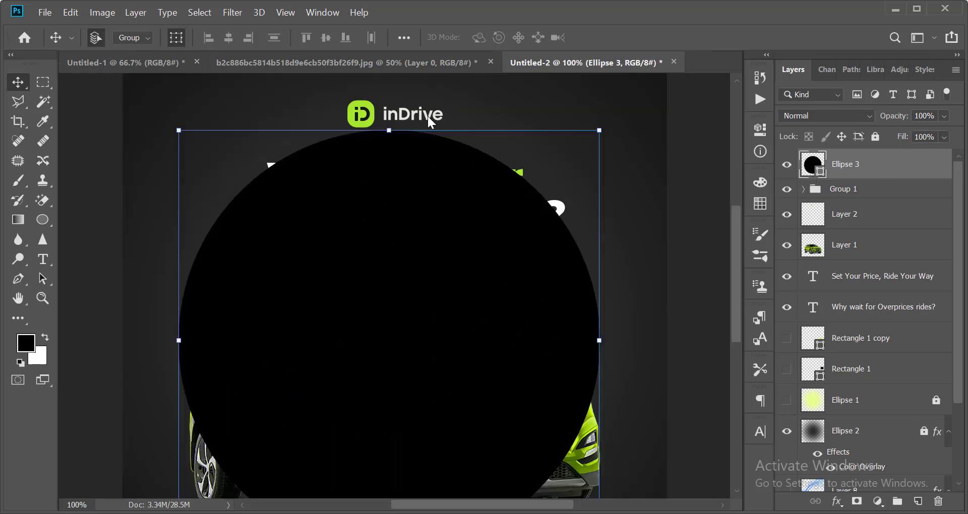
{"action": "double_click", "coordinate": [813, 164]}
{"action": "left_click", "coordinate": [365, 105]}
{"action": "key", "text": "Return"}
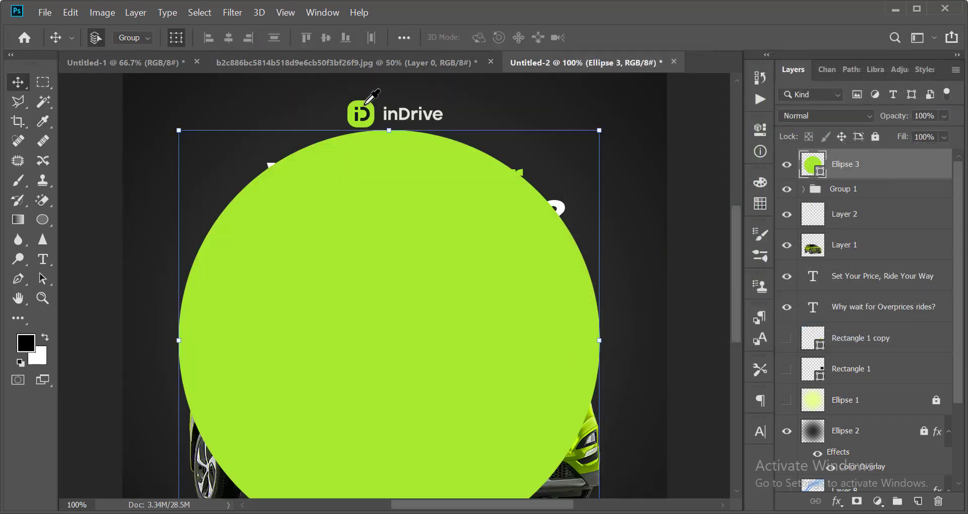
Duplicate the circle, shrink the copy to about 68%, and fill it with the dark background colour.
{"action": "key", "text": "ctrl+j"}
{"action": "left_click_drag", "start_coordinate": [600, 131], "coordinate": [536, 200]}
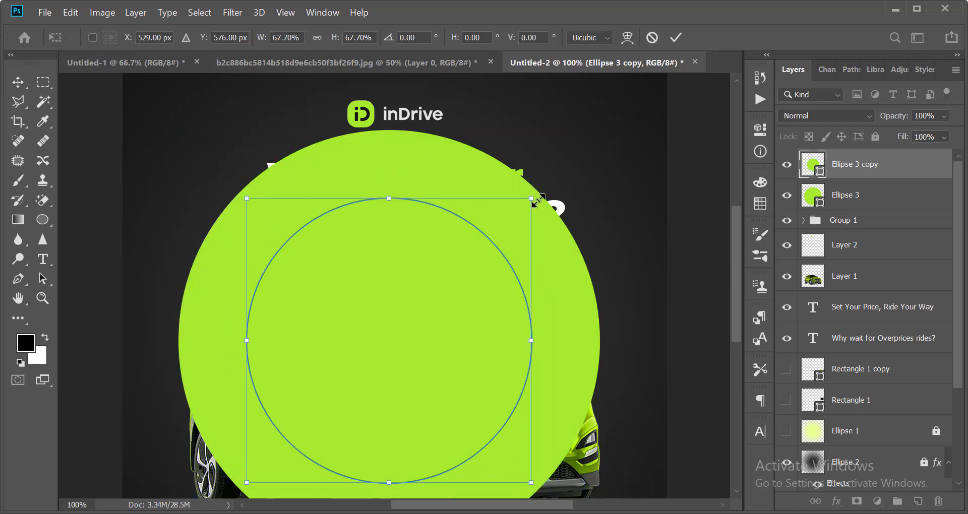
{"action": "key", "text": "Return"}
{"action": "key", "text": "v"}
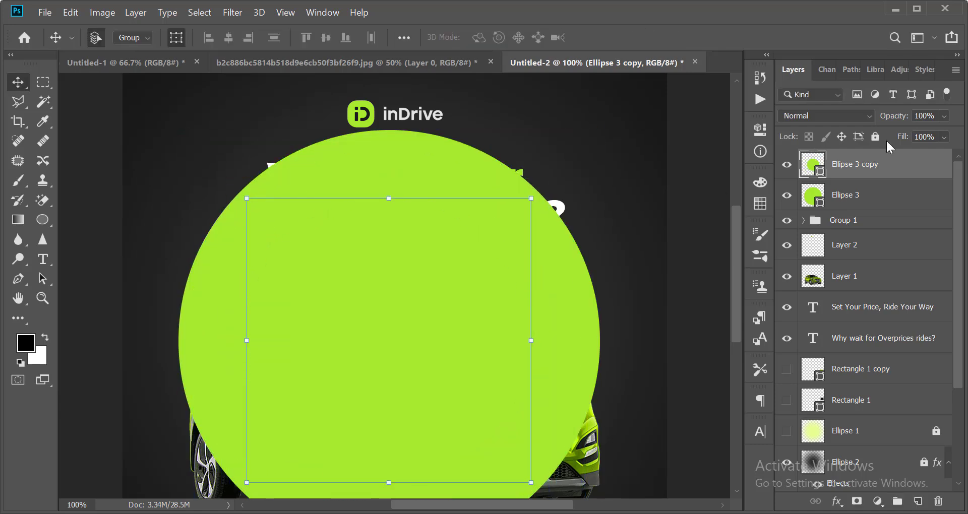
{"action": "double_click", "coordinate": [813, 166]}
{"action": "left_click", "coordinate": [195, 97]}
{"action": "key", "text": "Return"}
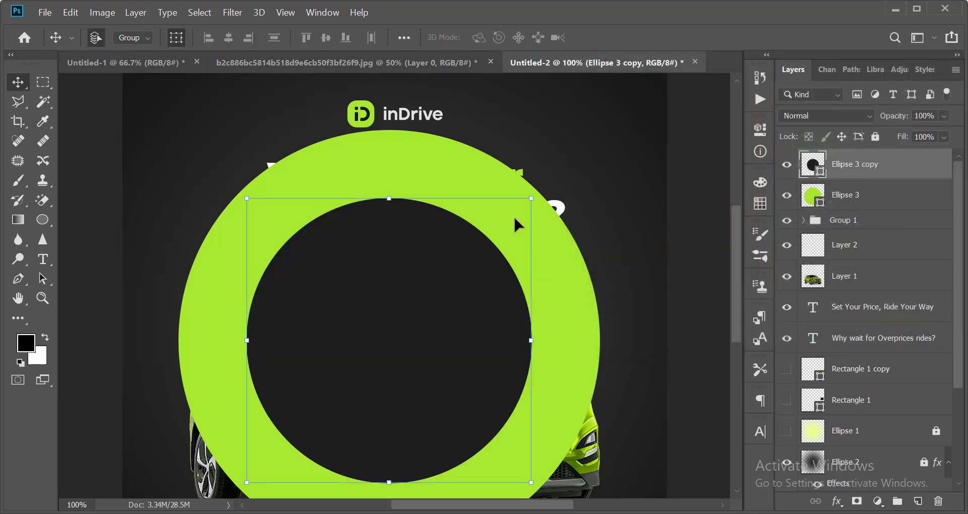
{"action": "left_click_drag", "start_coordinate": [536, 201], "coordinate": [560, 201]}
{"action": "key", "text": "Return"}
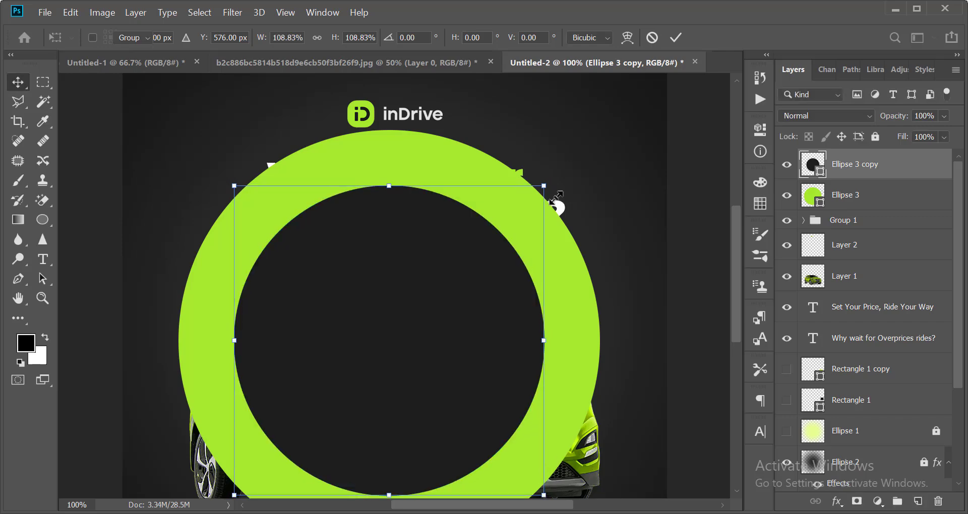
Rasterize the green circle, cut the inner circle's shape out of it, then delete the inner circle.
{"action": "right_click", "coordinate": [863, 195]}
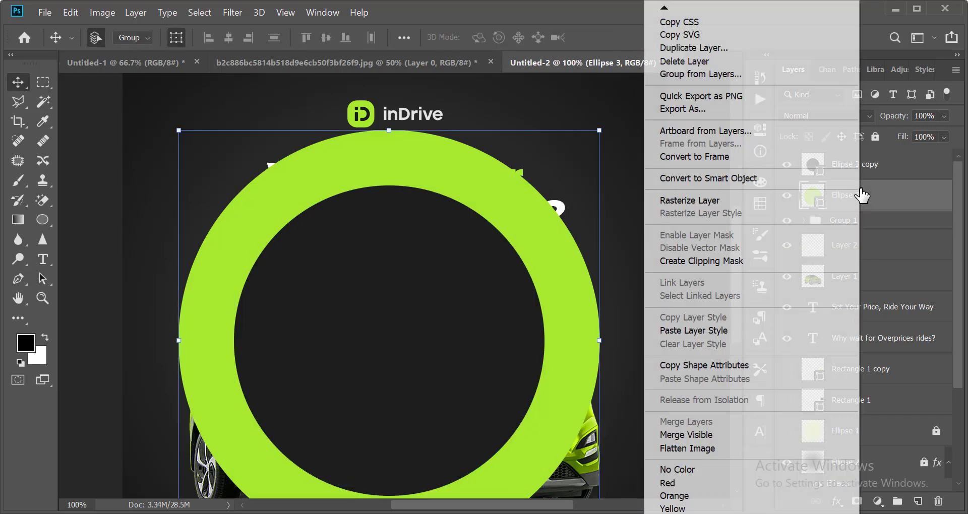
{"action": "left_click", "coordinate": [698, 200]}
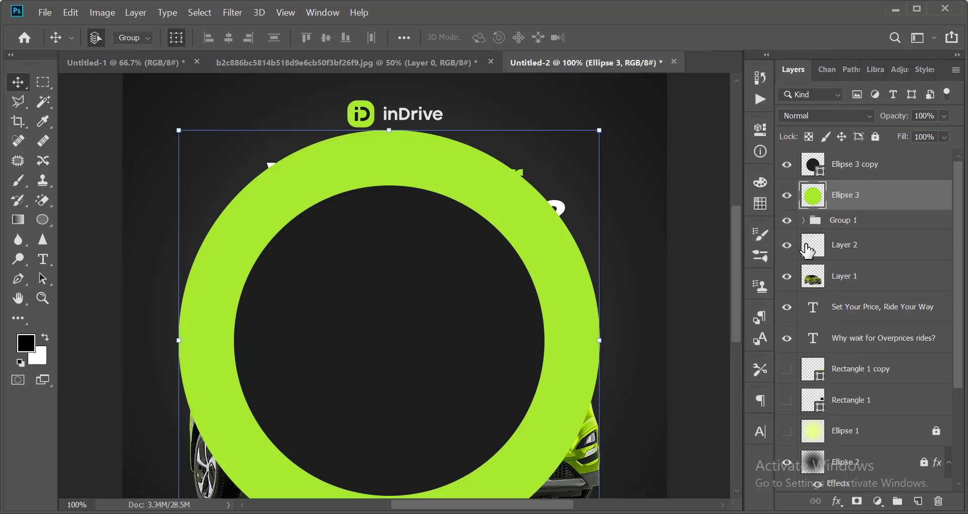
{"action": "left_click_drag", "start_coordinate": [813, 196], "coordinate": [822, 177]}
{"action": "left_click", "coordinate": [821, 178], "text": "ctrl"}
{"action": "key", "text": "Delete"}
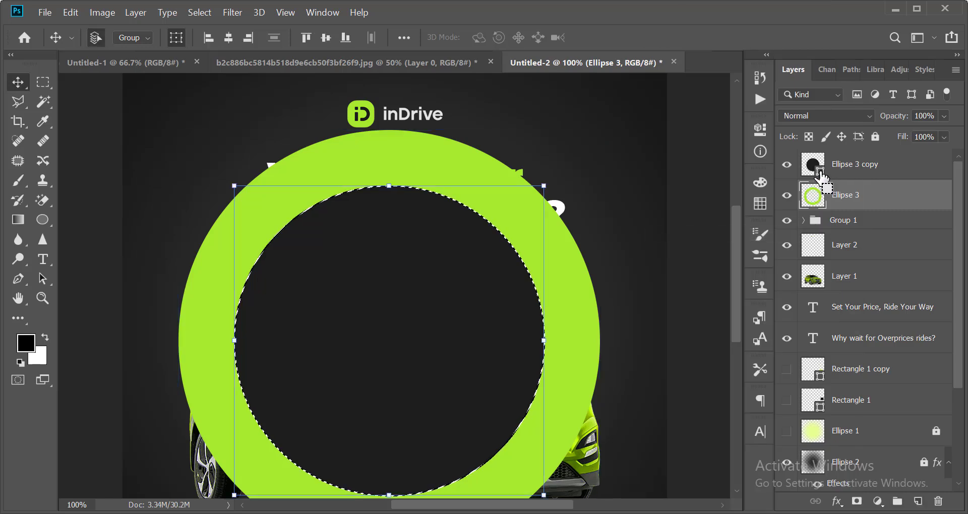
{"action": "key", "text": "ctrl+d"}
{"action": "left_click", "coordinate": [589, 269], "text": "ctrl"}
{"action": "left_click", "coordinate": [448, 287], "text": "ctrl"}
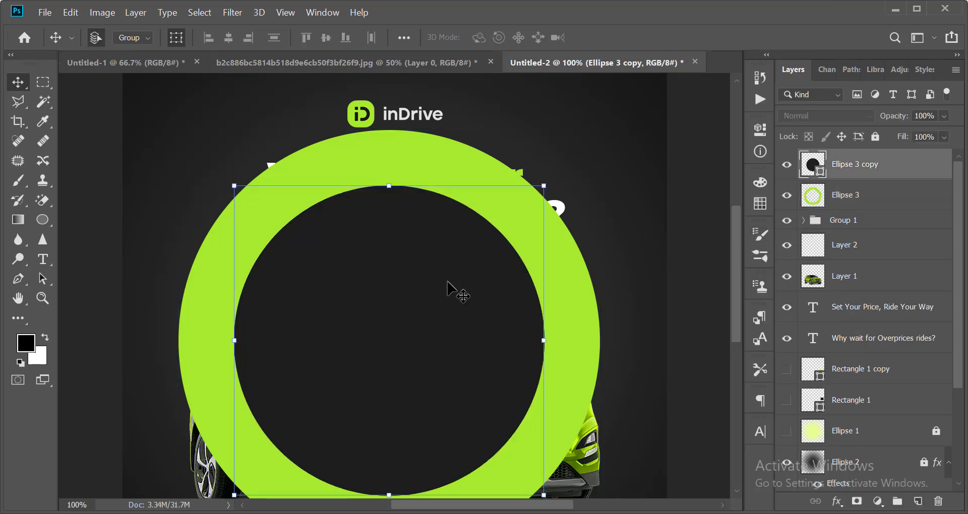
{"action": "key", "text": "Delete"}
Move the ring so only an arc shows top-left and scale it to about 83%.
{"action": "key", "text": "ctrl+minus"}
{"action": "key", "text": "ctrl+minus"}
{"action": "left_click", "coordinate": [557, 325], "text": "ctrl"}
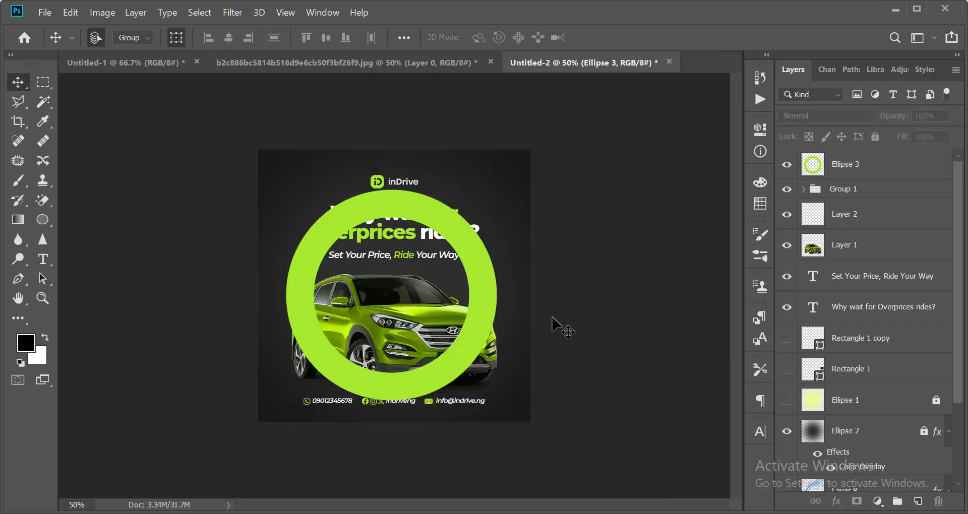
{"action": "left_click_drag", "start_coordinate": [485, 309], "coordinate": [303, 177]}
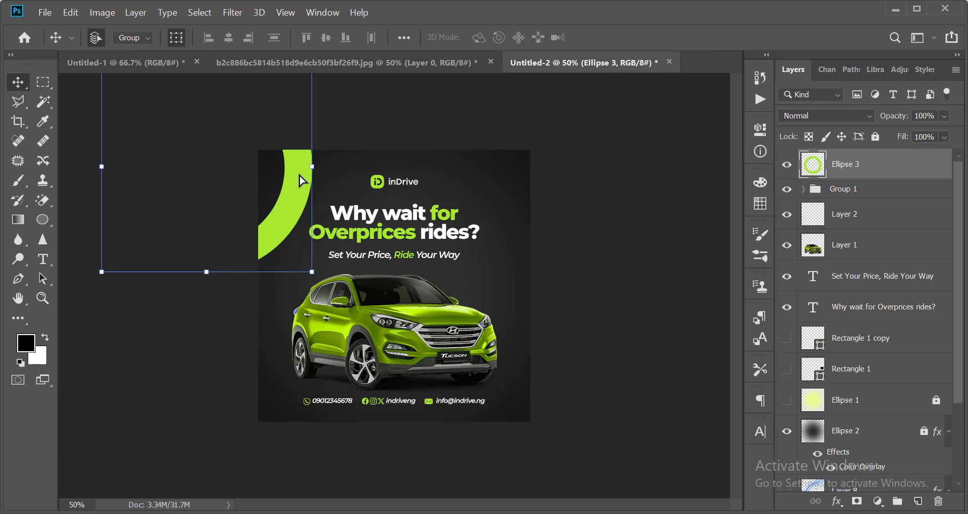
{"action": "key", "text": "ctrl+minus"}
{"action": "left_click_drag", "start_coordinate": [359, 169], "coordinate": [343, 172]}
Finalize the ring's size and duplicate it as a lower-right arc behind the SUV.
{"action": "key", "text": "Return"}
{"action": "key", "text": "ctrl+plus"}
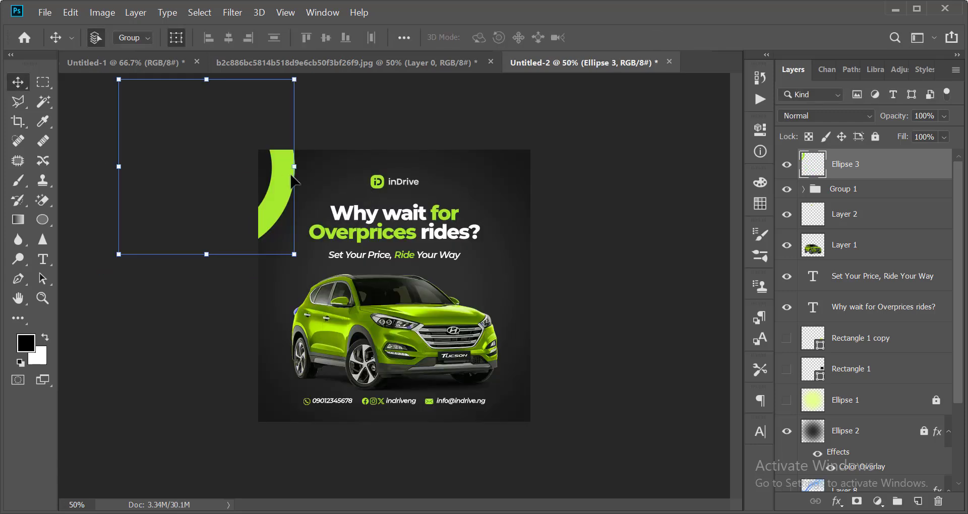
{"action": "left_click_drag", "start_coordinate": [281, 167], "coordinate": [444, 322]}
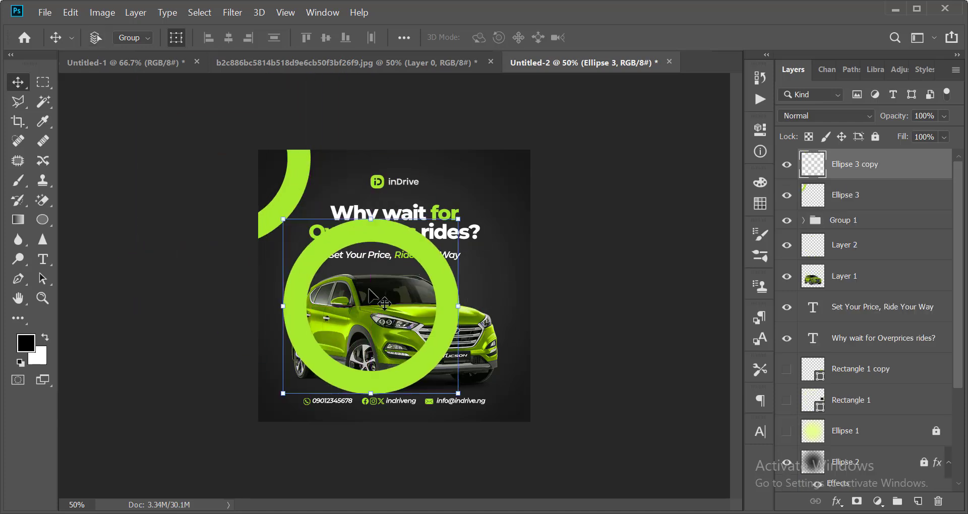
{"action": "left_click_drag", "start_coordinate": [324, 251], "coordinate": [489, 321]}
{"action": "key", "text": "ctrl+bracketleft"}
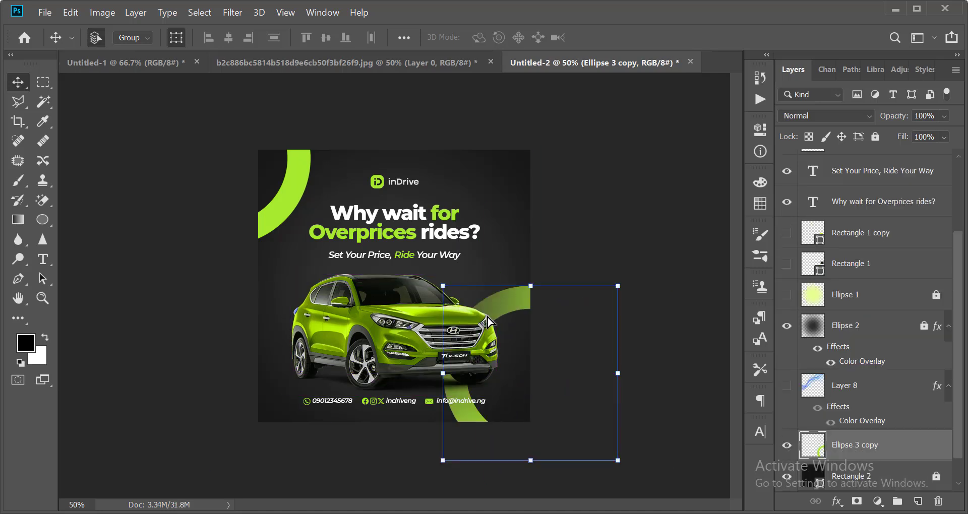
{"action": "key", "text": "ctrl+minus"}
{"action": "left_click", "coordinate": [584, 242]}
Nudge the top-left arc into its final position with the arrow keys.
{"action": "key", "text": "ctrl+minus"}
{"action": "key", "text": "ctrl+minus"}
{"action": "key", "text": "ctrl+plus"}
{"action": "key", "text": "ctrl+plus"}
{"action": "key", "text": "ctrl+plus"}
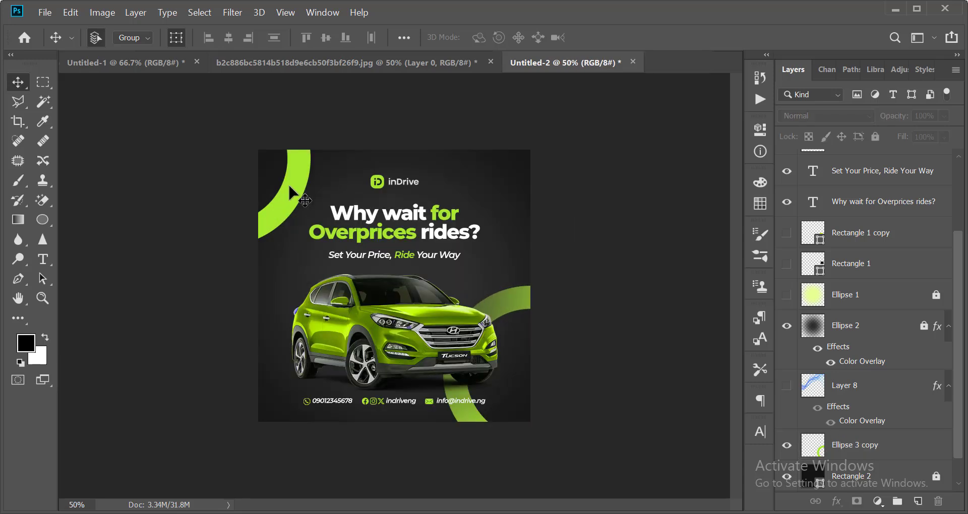
{"action": "left_click", "coordinate": [290, 187]}
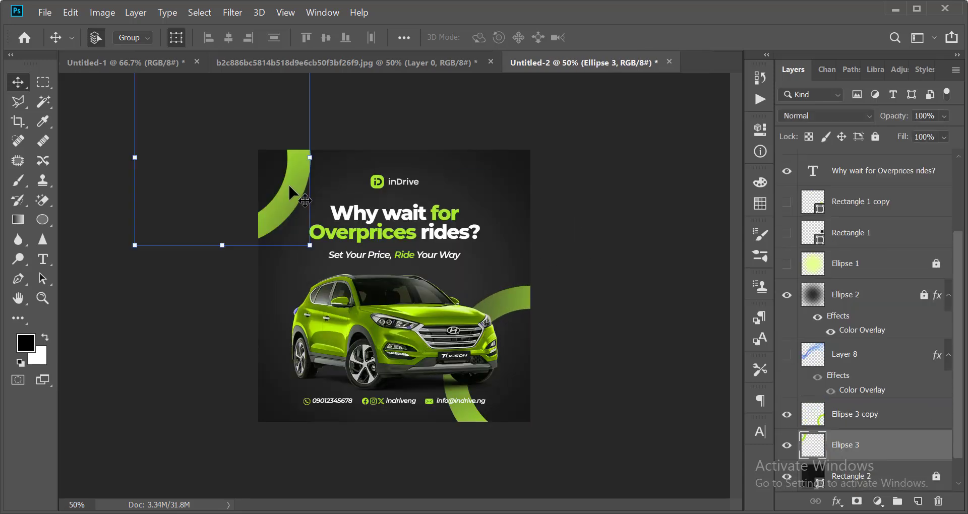
{"action": "key", "text": "shift+Right"}
{"action": "key", "text": "shift+Right"}
{"action": "key", "text": "shift+Right"}
{"action": "key", "text": "shift+Right"}
{"action": "key", "text": "shift+Down"}
{"action": "key", "text": "shift+Left"}
{"action": "key", "text": "shift+Left"}
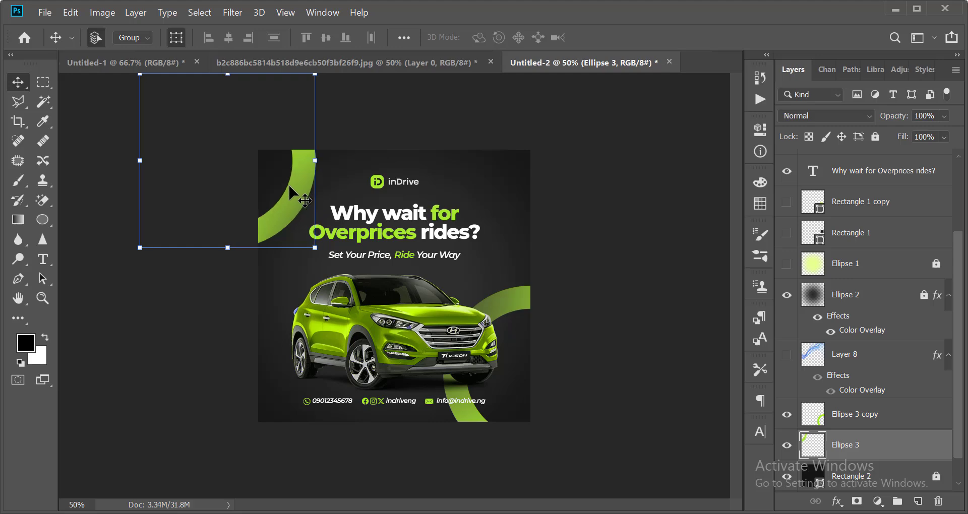
{"action": "key", "text": "Left"}
{"action": "key", "text": "Left"}
{"action": "key", "text": "Left"}
{"action": "key", "text": "Left"}
{"action": "key", "text": "ctrl+minus"}
Zoom out to review the whole poster, dismissing the Save dialog without saving.
{"action": "left_click", "coordinate": [550, 278]}
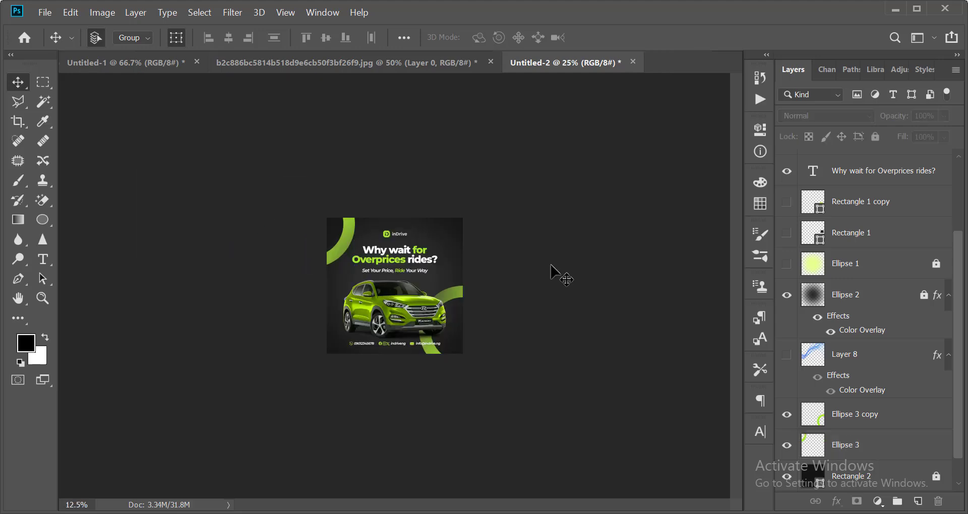
{"action": "key", "text": "ctrl+minus"}
{"action": "scroll", "coordinate": [528, 217], "scroll_direction": "up", "scroll_amount": 3}
{"action": "scroll", "coordinate": [513, 248], "scroll_direction": "down", "scroll_amount": 3}
{"action": "scroll", "coordinate": [512, 248], "scroll_direction": "up", "scroll_amount": 2}
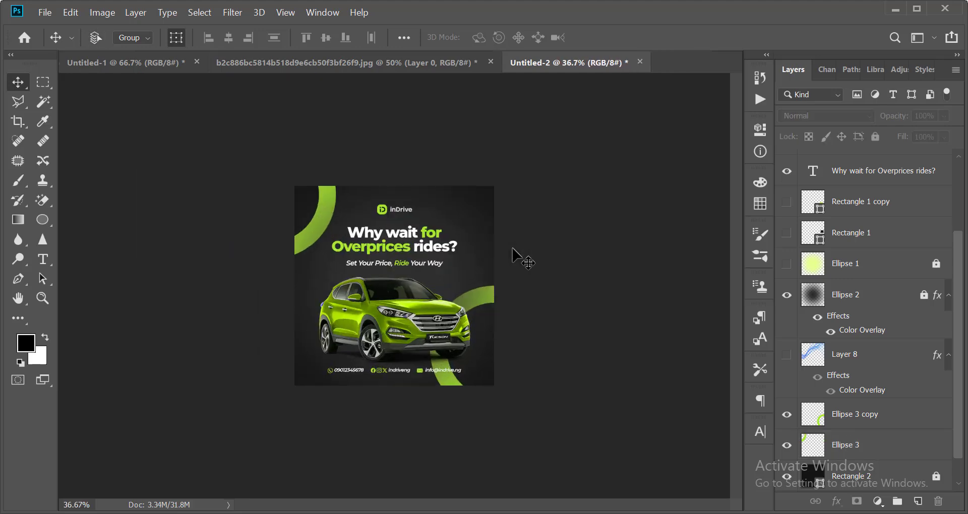
{"action": "key", "text": "ctrl+s"}
{"action": "key", "text": "Escape"}
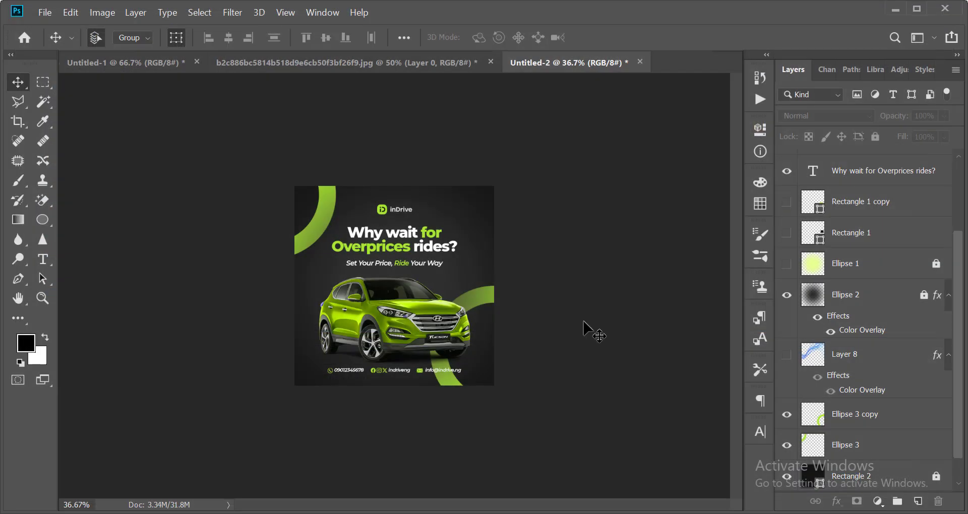
{"action": "scroll", "coordinate": [472, 311], "scroll_direction": "up", "scroll_amount": 3}
{"action": "scroll", "coordinate": [469, 311], "scroll_direction": "down", "scroll_amount": 1}
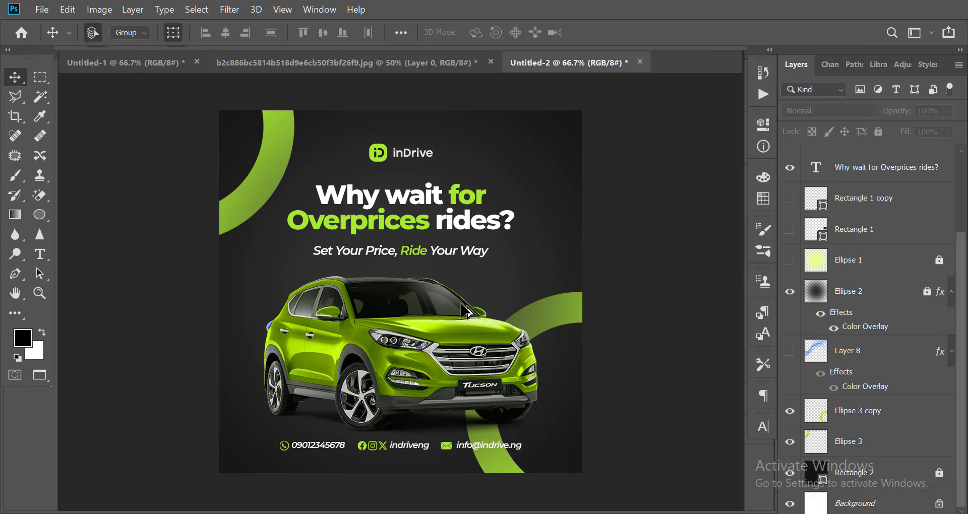
Cycle through the full-screen view modes to preview the poster.
{"action": "key", "text": "f"}
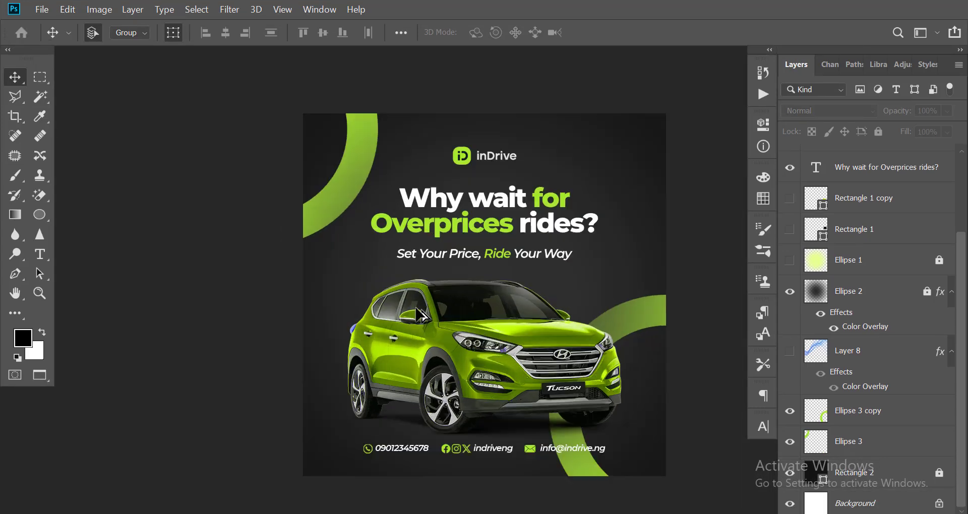
{"action": "key", "text": "f"}
{"action": "scroll", "coordinate": [421, 310], "scroll_direction": "down", "scroll_amount": 1}
{"action": "scroll", "coordinate": [706, 303], "scroll_direction": "up", "scroll_amount": 3}
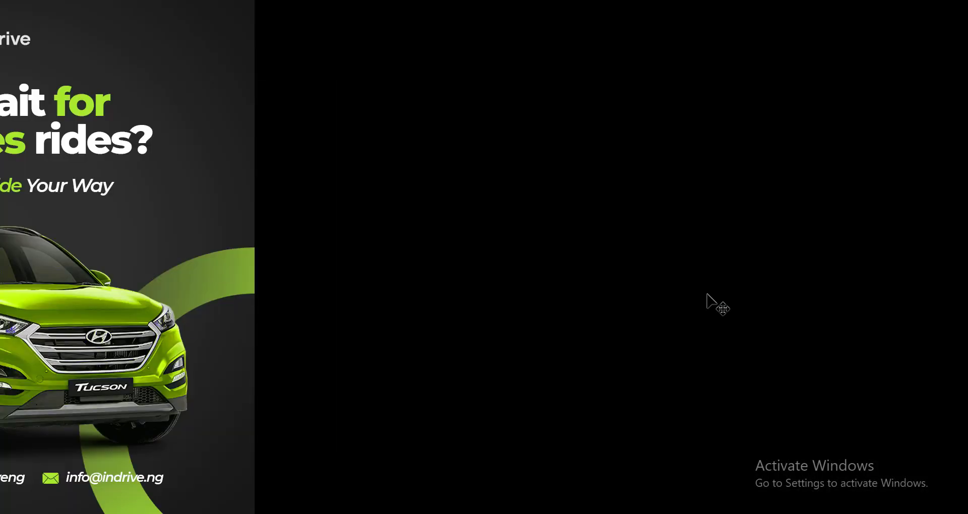
{"action": "scroll", "coordinate": [706, 303], "scroll_direction": "down", "scroll_amount": 3}
{"action": "scroll", "coordinate": [506, 305], "scroll_direction": "up", "scroll_amount": 2}
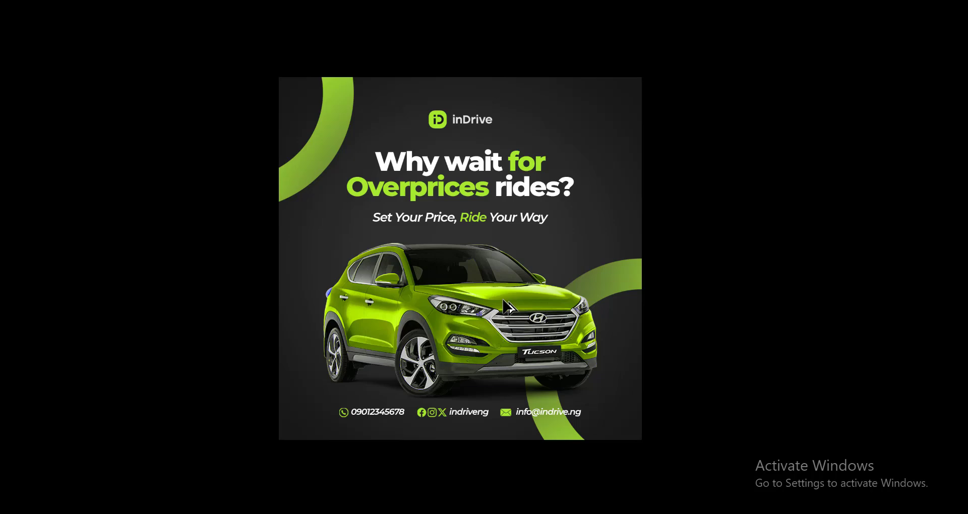
Return to Standard Screen Mode and scroll the Layers panel down.
{"action": "key", "text": "f"}
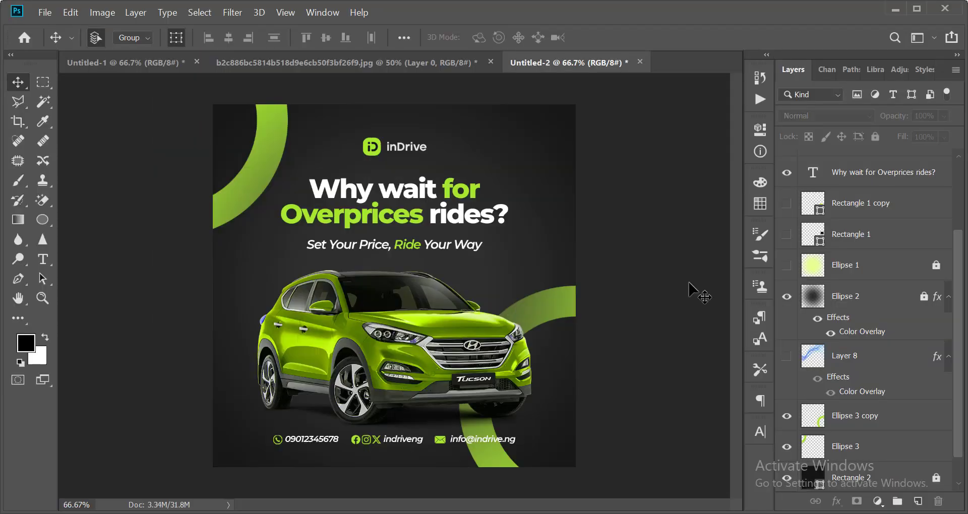
{"action": "scroll", "coordinate": [595, 276], "scroll_direction": "down", "scroll_amount": 2}
{"action": "scroll", "coordinate": [596, 277], "scroll_direction": "up", "scroll_amount": 2}
{"action": "scroll", "coordinate": [582, 269], "scroll_direction": "down", "scroll_amount": 2}
{"action": "scroll", "coordinate": [582, 269], "scroll_direction": "up", "scroll_amount": 2}
{"action": "scroll", "coordinate": [926, 328], "scroll_direction": "down", "scroll_amount": 2}
{"action": "scroll", "coordinate": [926, 329], "scroll_direction": "down", "scroll_amount": 1}
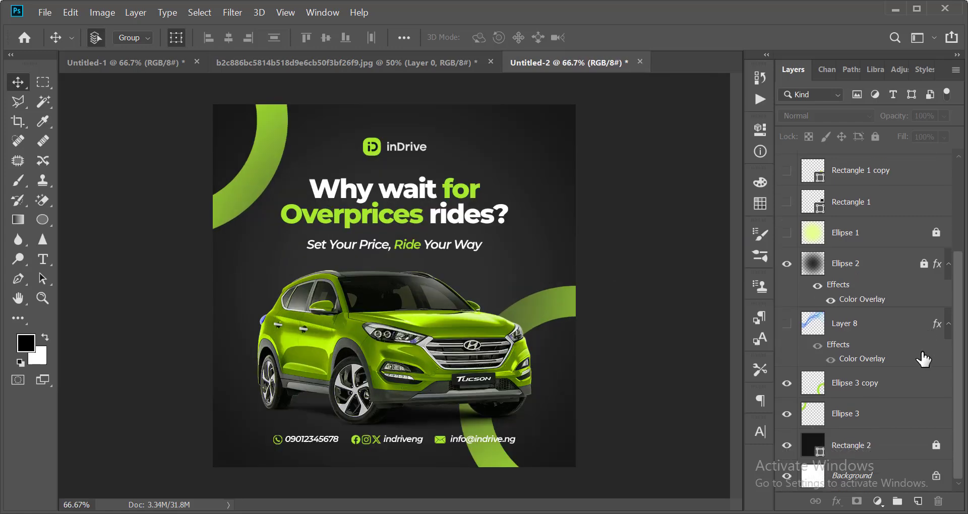
Unlock the Rectangle 2 and Ellipse 2 layers.
{"action": "left_click", "coordinate": [857, 447]}
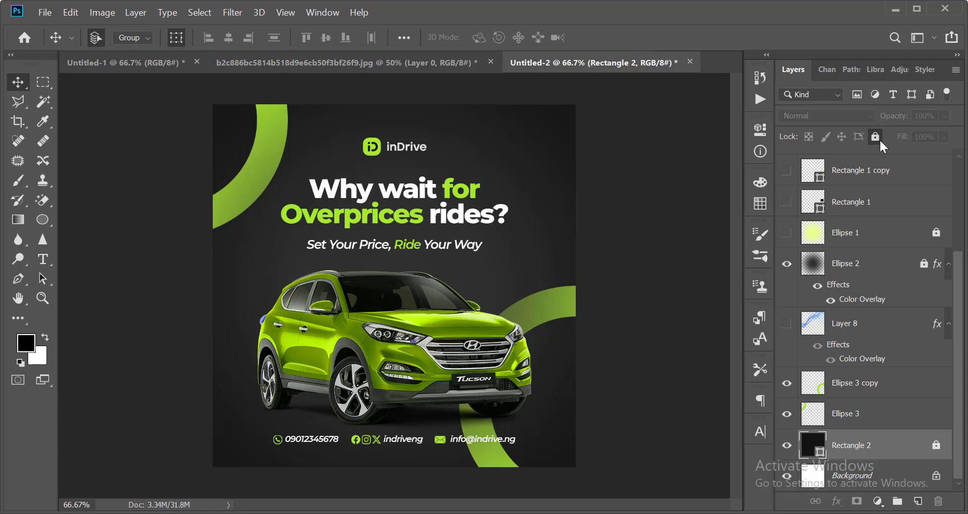
{"action": "left_click", "coordinate": [880, 140]}
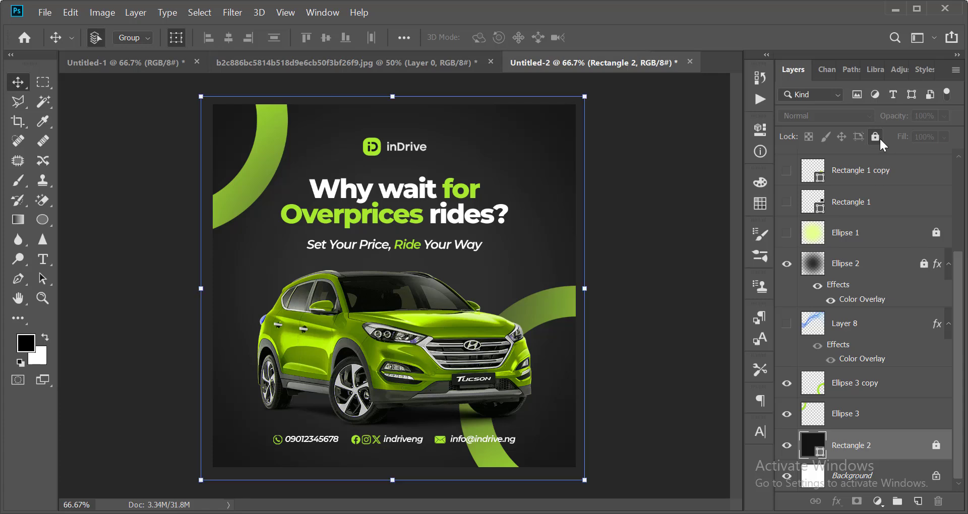
{"action": "left_click", "coordinate": [849, 418]}
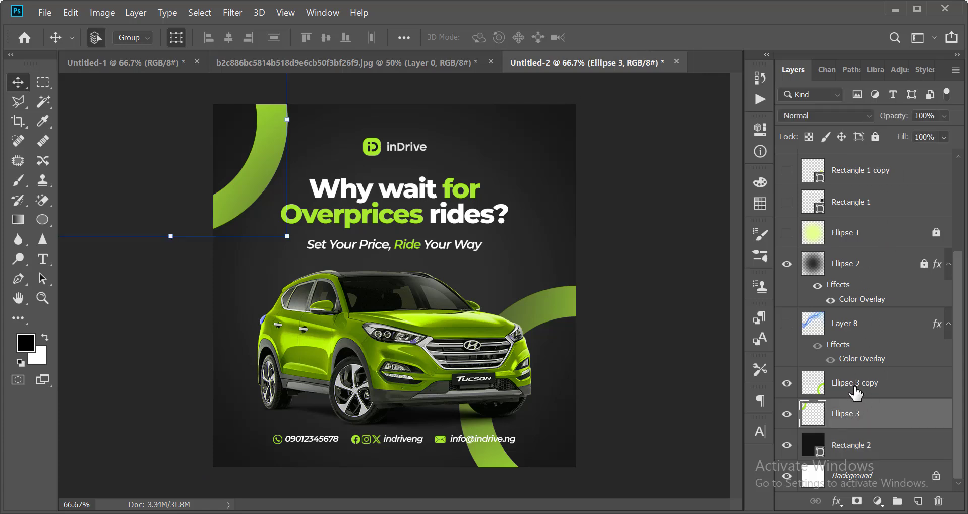
{"action": "left_click", "coordinate": [856, 389]}
{"action": "left_click", "coordinate": [849, 268]}
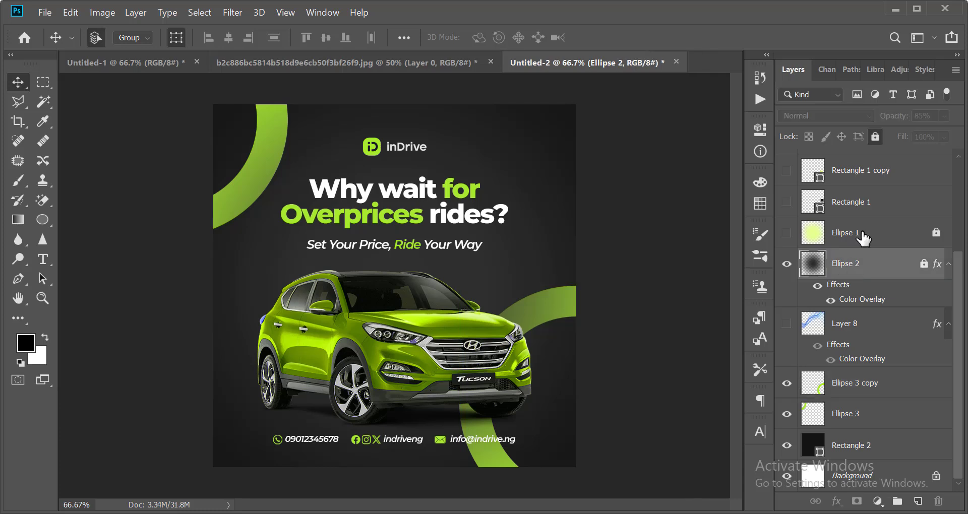
{"action": "left_click", "coordinate": [875, 136]}
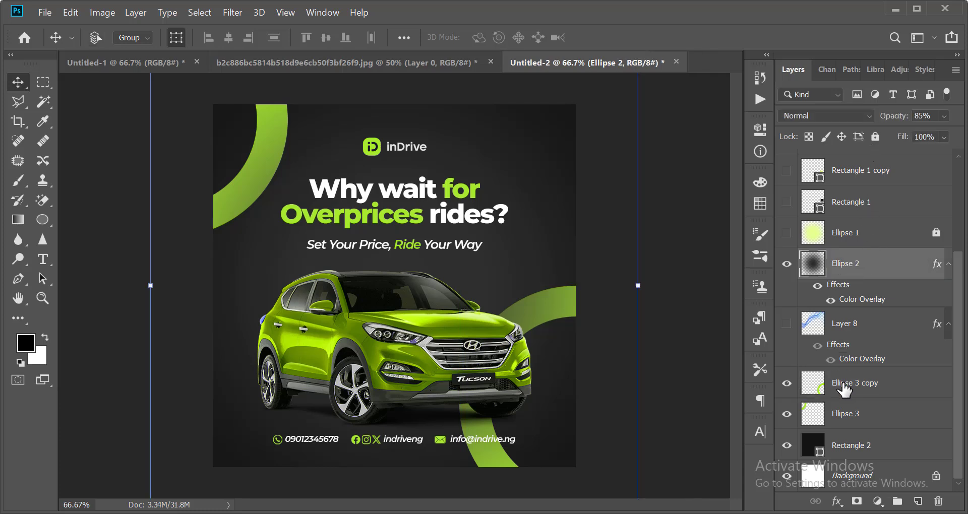
Group Ellipse 2, both Ellipse 3 layers and Rectangle 2 as Group 2, then duplicate and merge the copy.
{"action": "left_click", "coordinate": [844, 387], "text": "ctrl"}
{"action": "left_click", "coordinate": [839, 448], "text": "ctrl"}
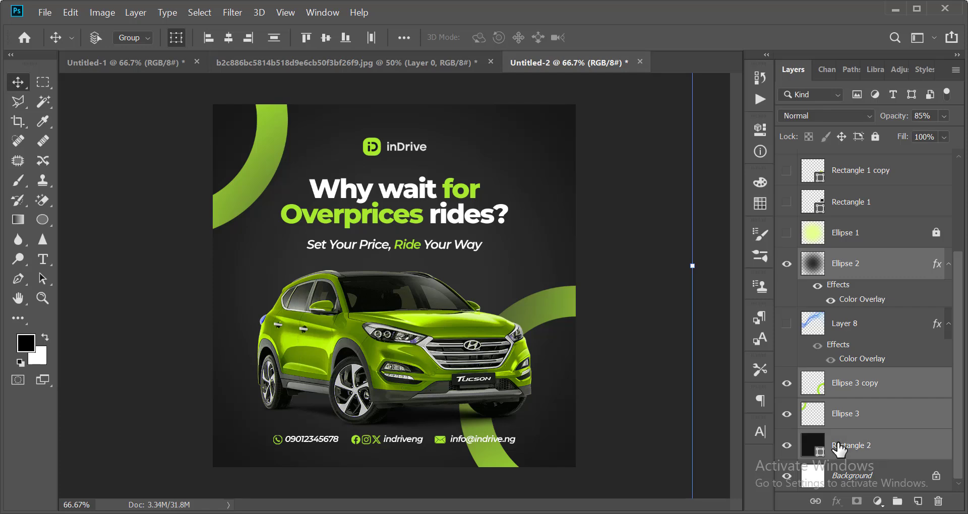
{"action": "key", "text": "ctrl+g"}
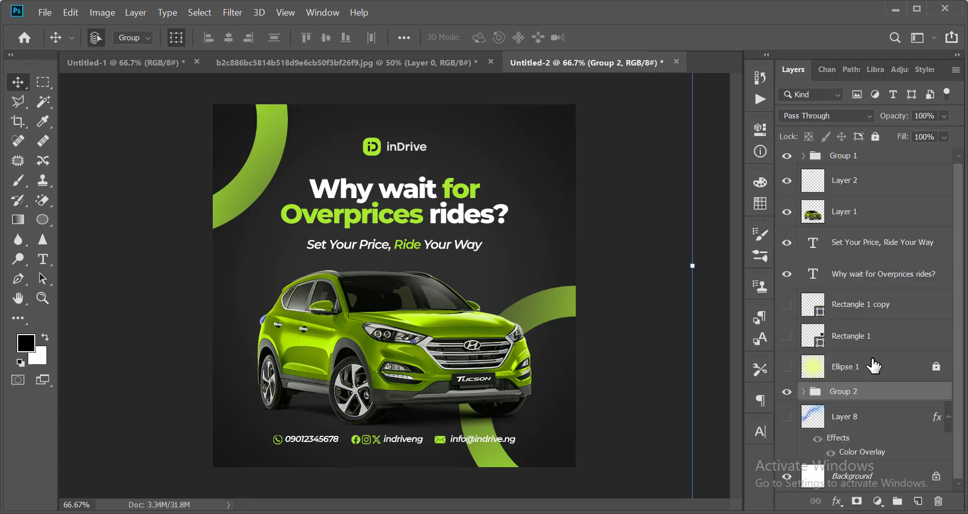
{"action": "key", "text": "ctrl+j"}
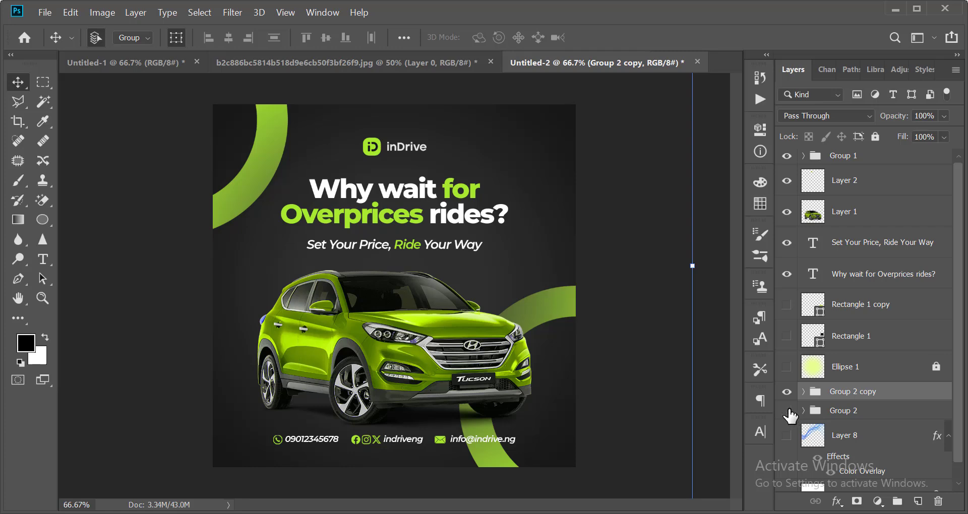
{"action": "right_click", "coordinate": [870, 395]}
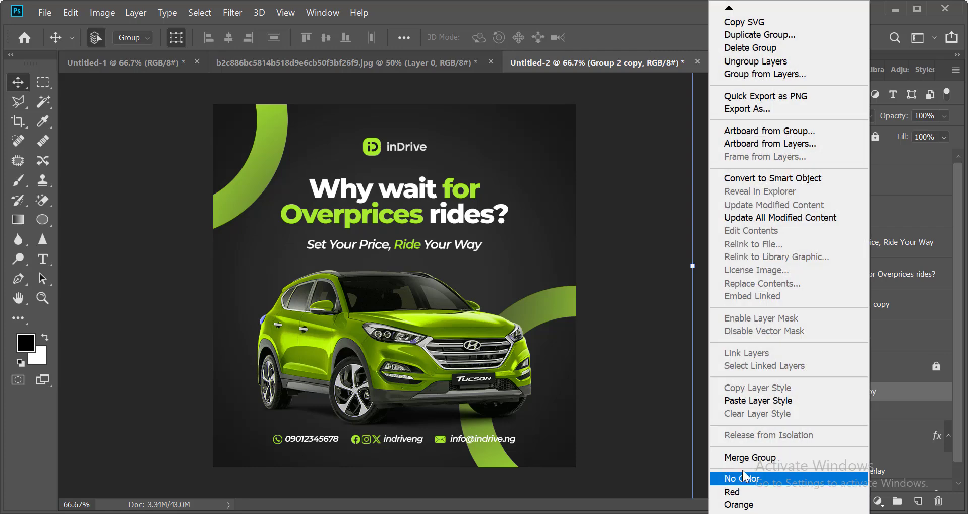
{"action": "left_click", "coordinate": [749, 457]}
Apply a Filter Gallery Grain texture: Intensity 23, Contrast 50, Regular type.
{"action": "key", "text": "ctrl+minus"}
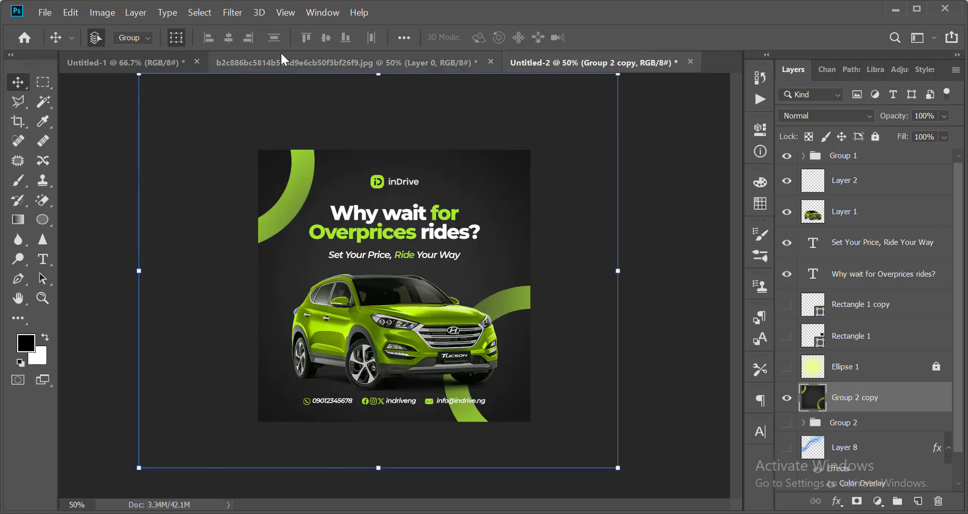
{"action": "left_click", "coordinate": [233, 12]}
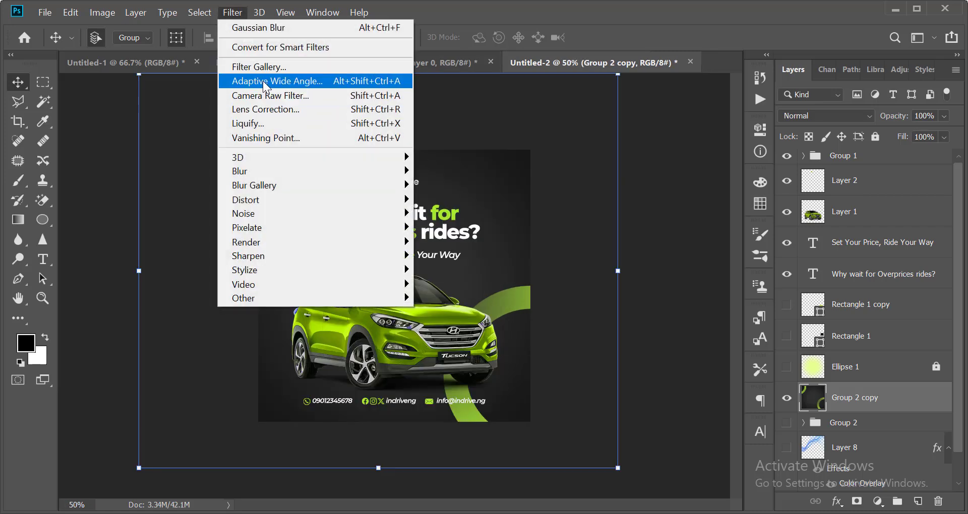
{"action": "left_click", "coordinate": [263, 70]}
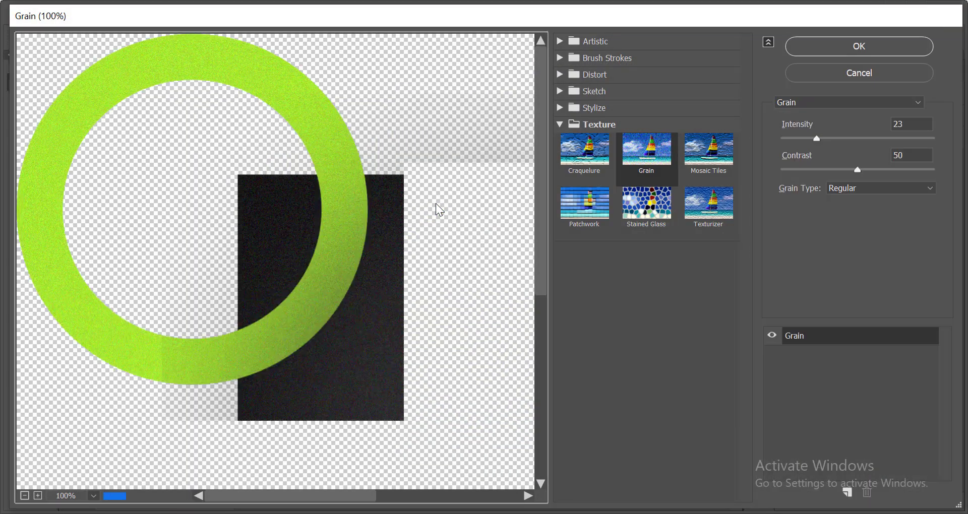
{"action": "key", "text": "Escape"}
{"action": "left_click", "coordinate": [234, 12]}
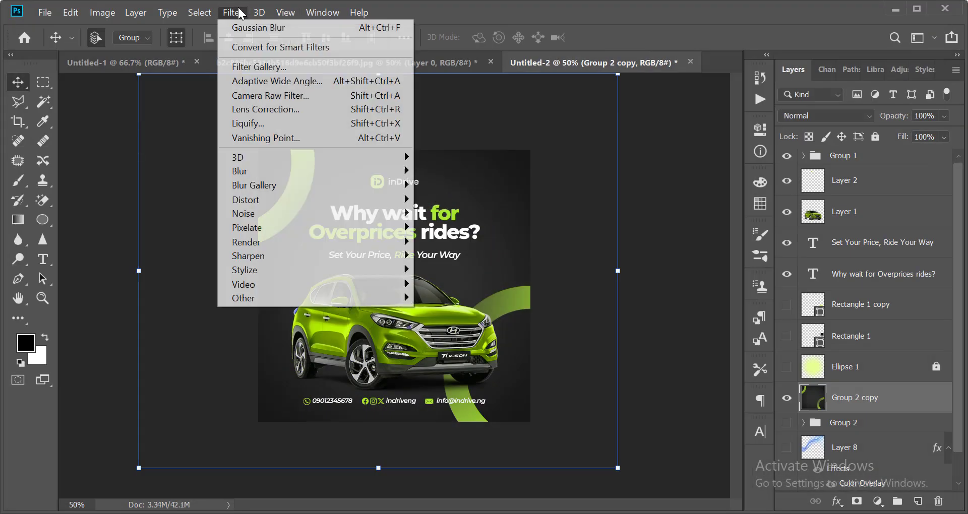
{"action": "left_click", "coordinate": [264, 70]}
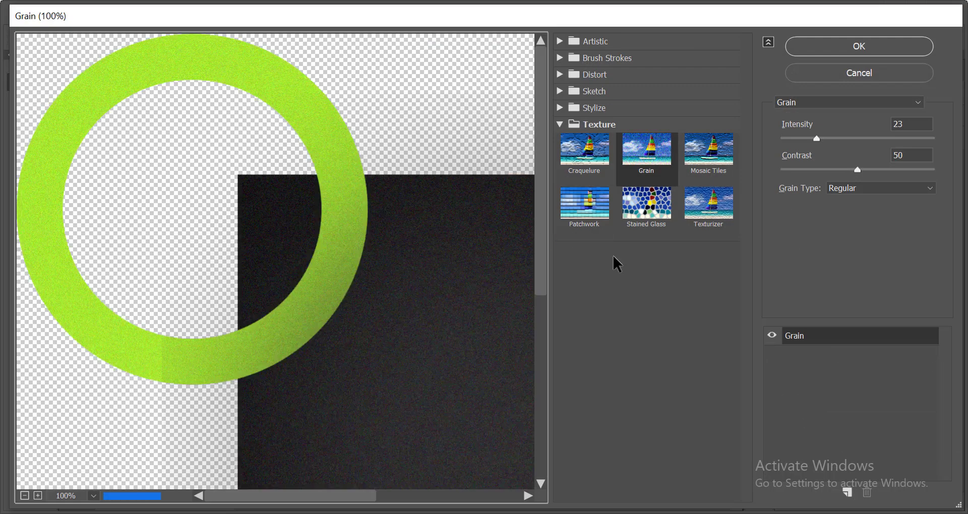
{"action": "left_click", "coordinate": [652, 126]}
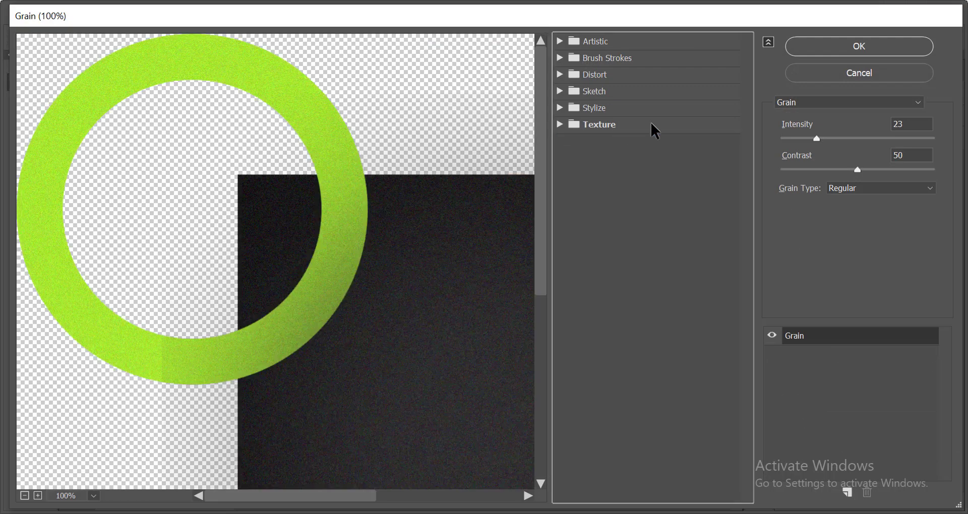
{"action": "left_click", "coordinate": [562, 126]}
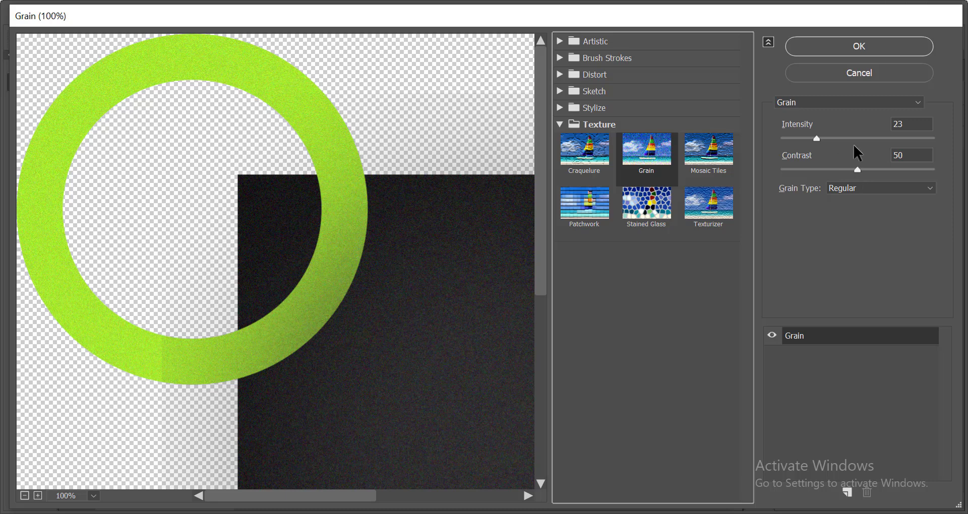
{"action": "left_click_drag", "start_coordinate": [816, 136], "coordinate": [813, 138]}
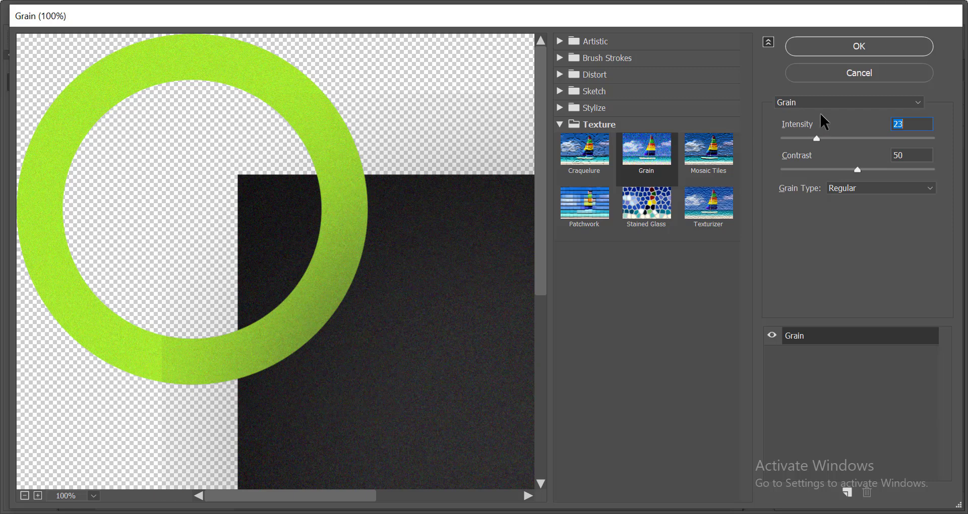
{"action": "left_click", "coordinate": [857, 46]}
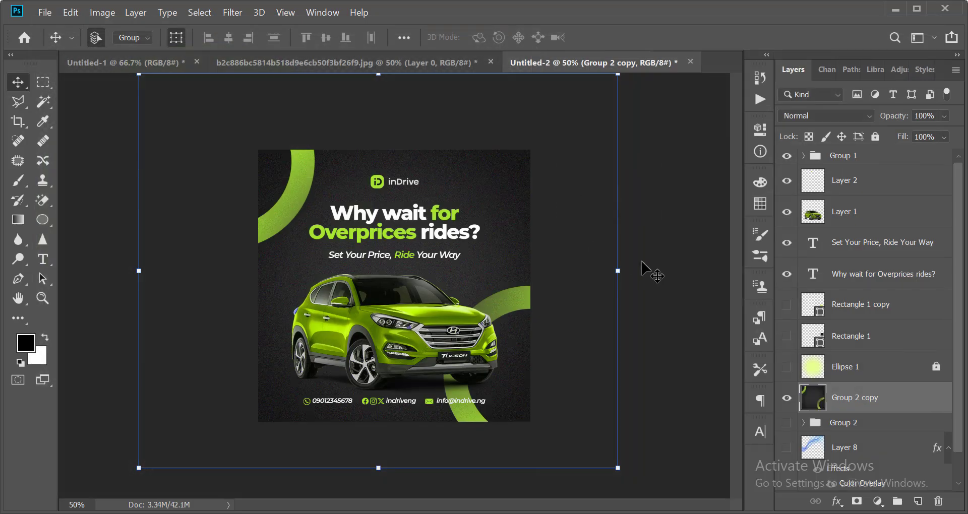
Zoom in to inspect the grain texture and deselect the merged layer.
{"action": "scroll", "coordinate": [277, 180], "scroll_direction": "up", "scroll_amount": 4}
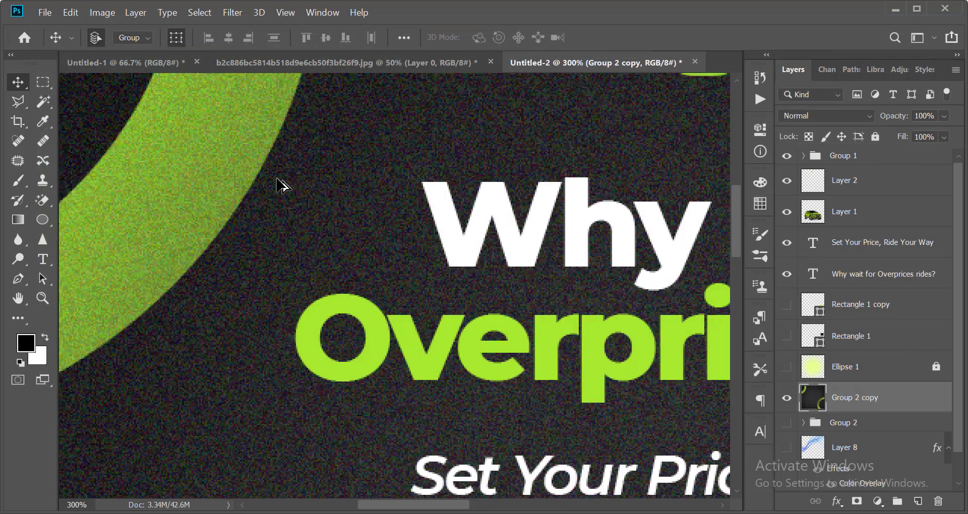
{"action": "scroll", "coordinate": [277, 180], "scroll_direction": "up", "scroll_amount": 3}
{"action": "scroll", "coordinate": [277, 181], "scroll_direction": "down", "scroll_amount": 5}
{"action": "scroll", "coordinate": [407, 327], "scroll_direction": "up", "scroll_amount": 5}
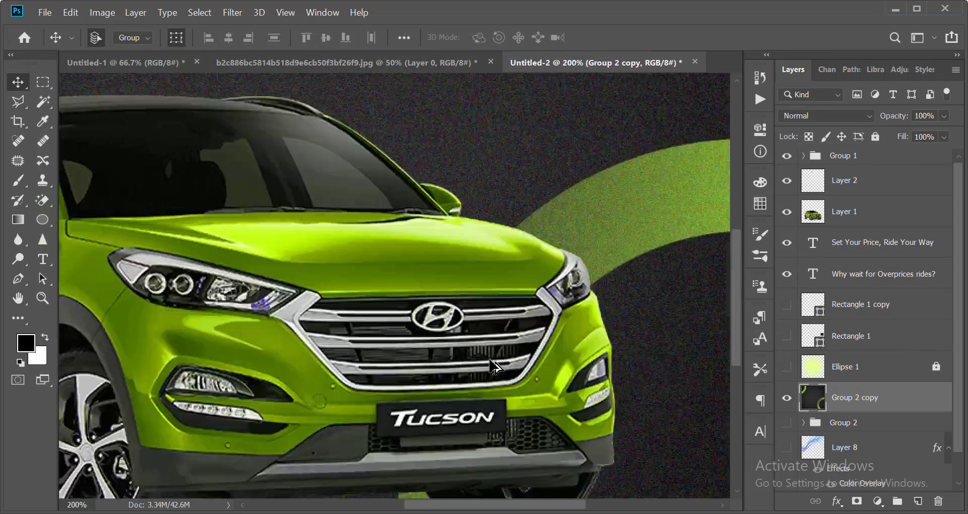
{"action": "scroll", "coordinate": [408, 327], "scroll_direction": "down", "scroll_amount": 5}
{"action": "scroll", "coordinate": [479, 339], "scroll_direction": "up", "scroll_amount": 2}
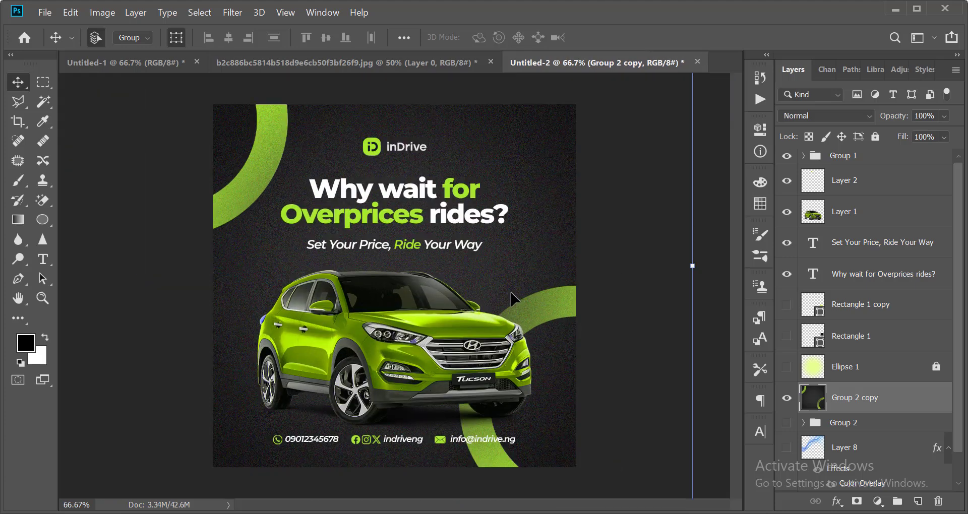
{"action": "scroll", "coordinate": [510, 292], "scroll_direction": "up", "scroll_amount": 1}
{"action": "scroll", "coordinate": [579, 328], "scroll_direction": "down", "scroll_amount": 1}
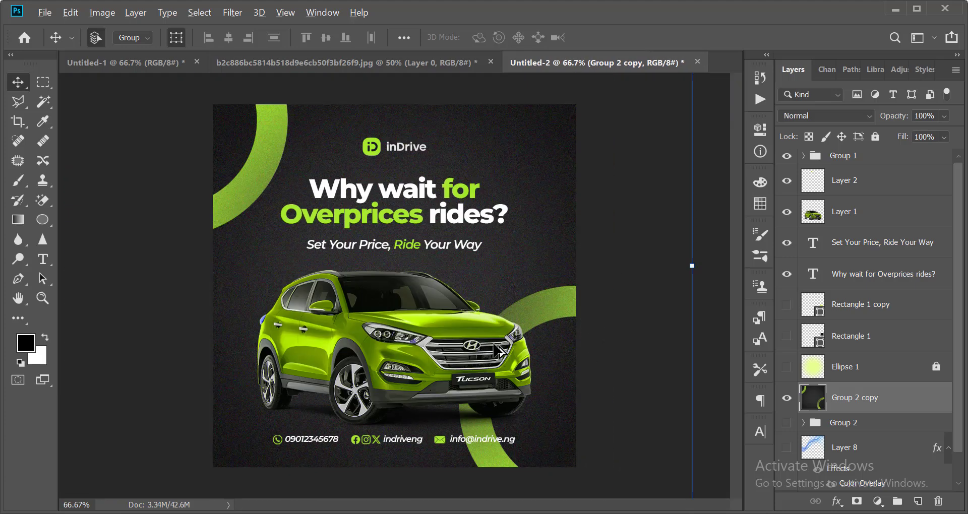
{"action": "scroll", "coordinate": [580, 333], "scroll_direction": "down", "scroll_amount": 2}
{"action": "left_click", "coordinate": [542, 307]}
{"action": "scroll", "coordinate": [541, 307], "scroll_direction": "up", "scroll_amount": 1}
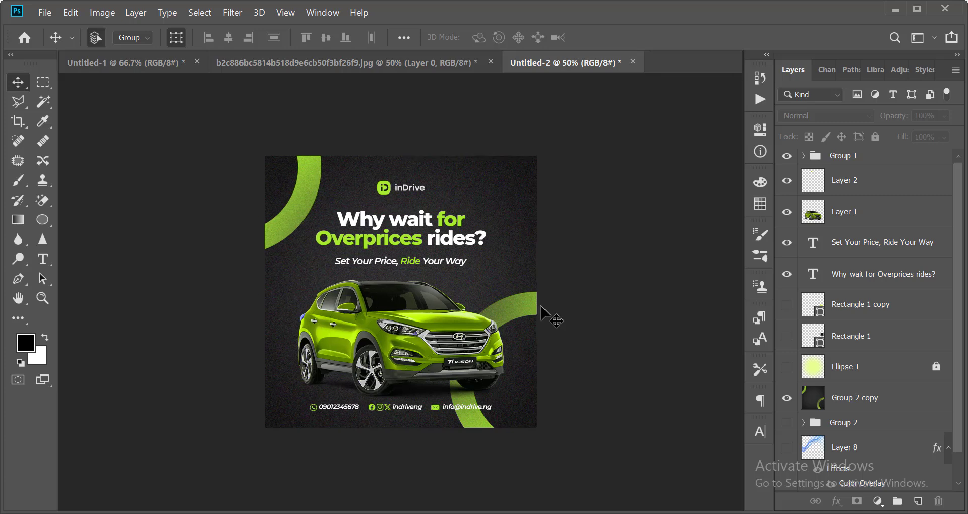
Switch to Full Screen Mode to preview the finished inDrive poster.
{"action": "key", "text": "f"}
{"action": "key", "text": "f"}
{"action": "scroll", "coordinate": [735, 281], "scroll_direction": "up", "scroll_amount": 2}
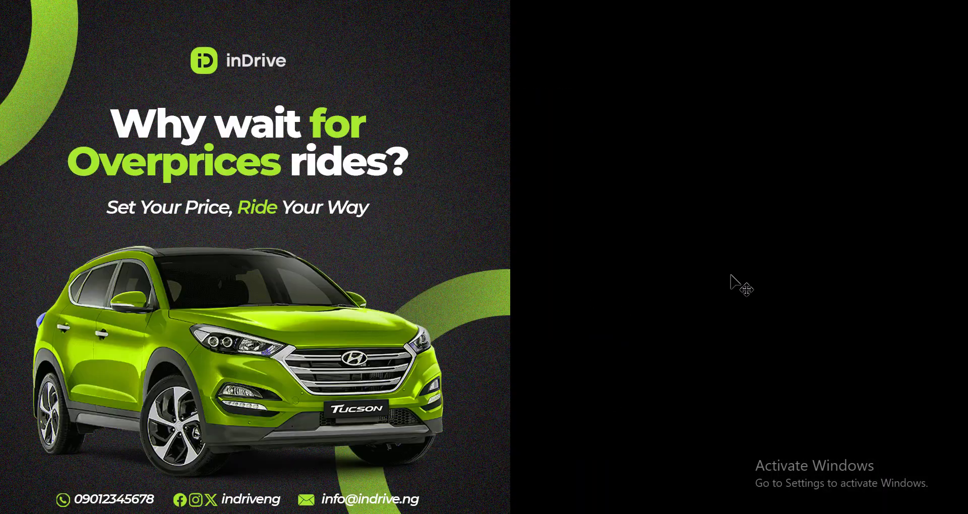
{"action": "scroll", "coordinate": [553, 282], "scroll_direction": "down", "scroll_amount": 1}
{"action": "scroll", "coordinate": [552, 282], "scroll_direction": "up", "scroll_amount": 2}
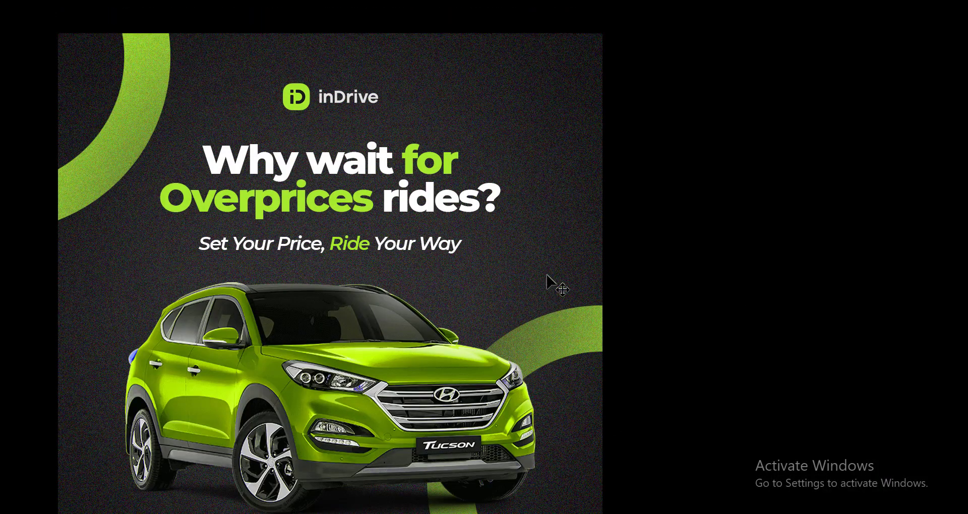
{"action": "scroll", "coordinate": [553, 282], "scroll_direction": "down", "scroll_amount": 2}
{"action": "scroll", "coordinate": [551, 283], "scroll_direction": "up", "scroll_amount": 1}
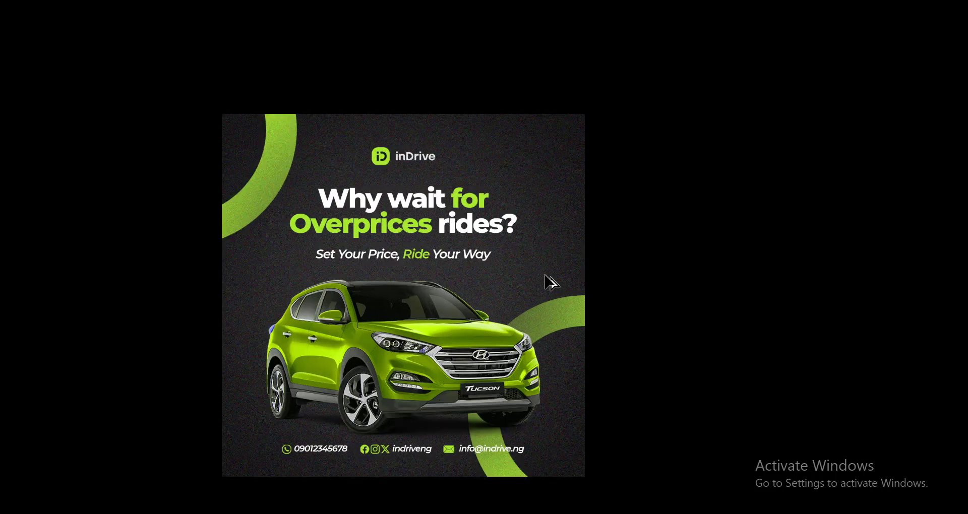